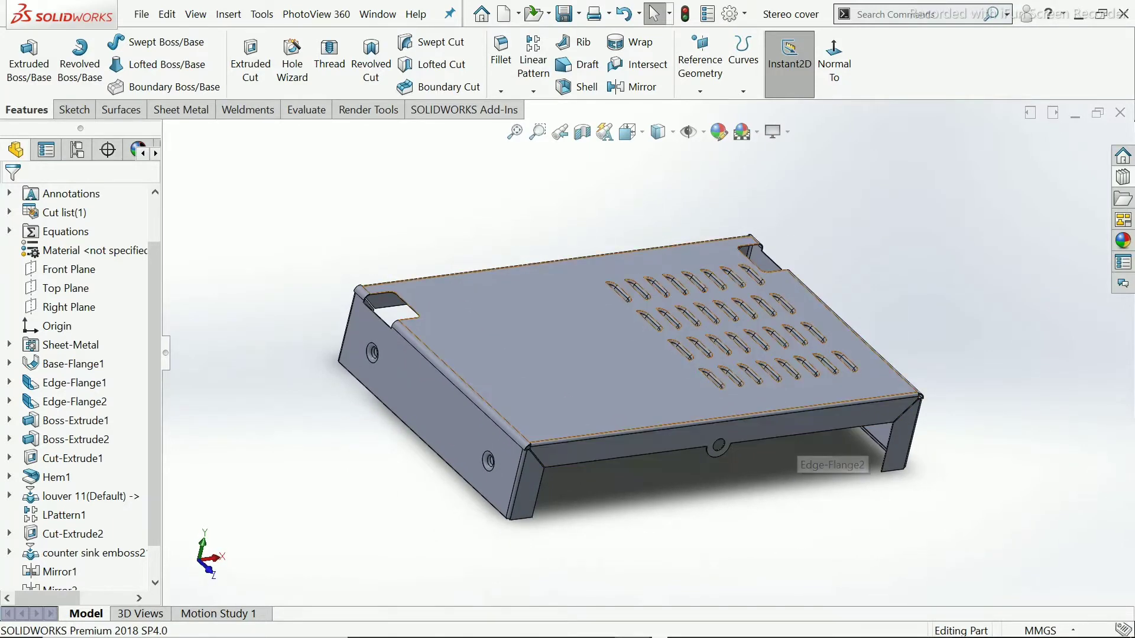
Examine the finished stereo cover, including its louvers, side flanges, corner cutouts and front tab.
{"action": "scroll", "coordinate": [624, 419], "scroll_direction": "down", "scroll_amount": 2}
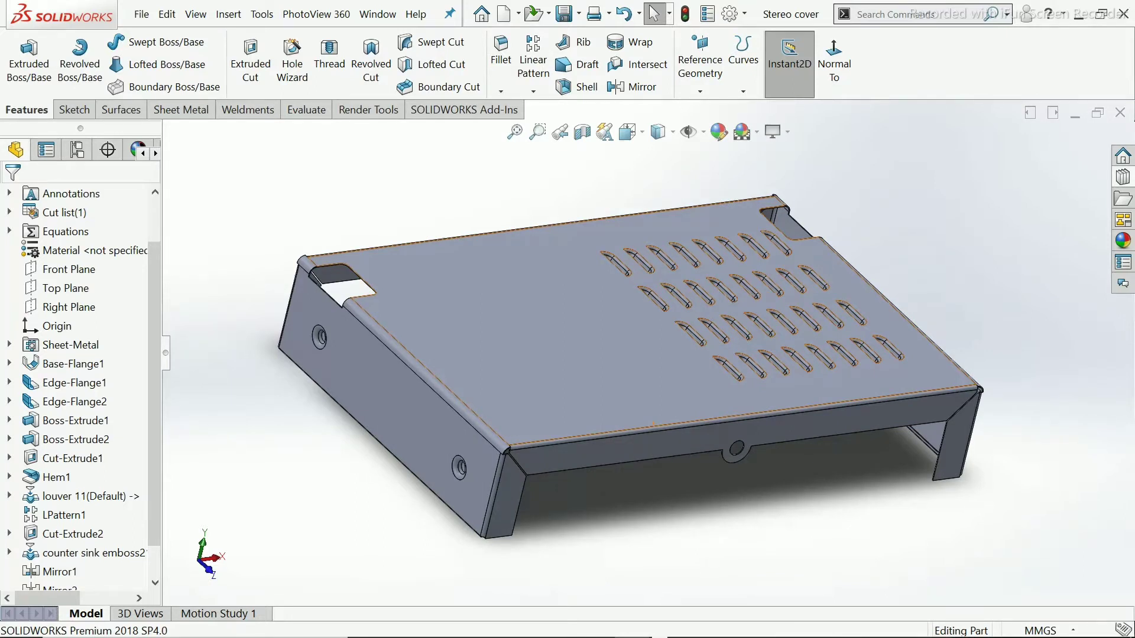
{"action": "scroll", "coordinate": [636, 438], "scroll_direction": "down", "scroll_amount": 2}
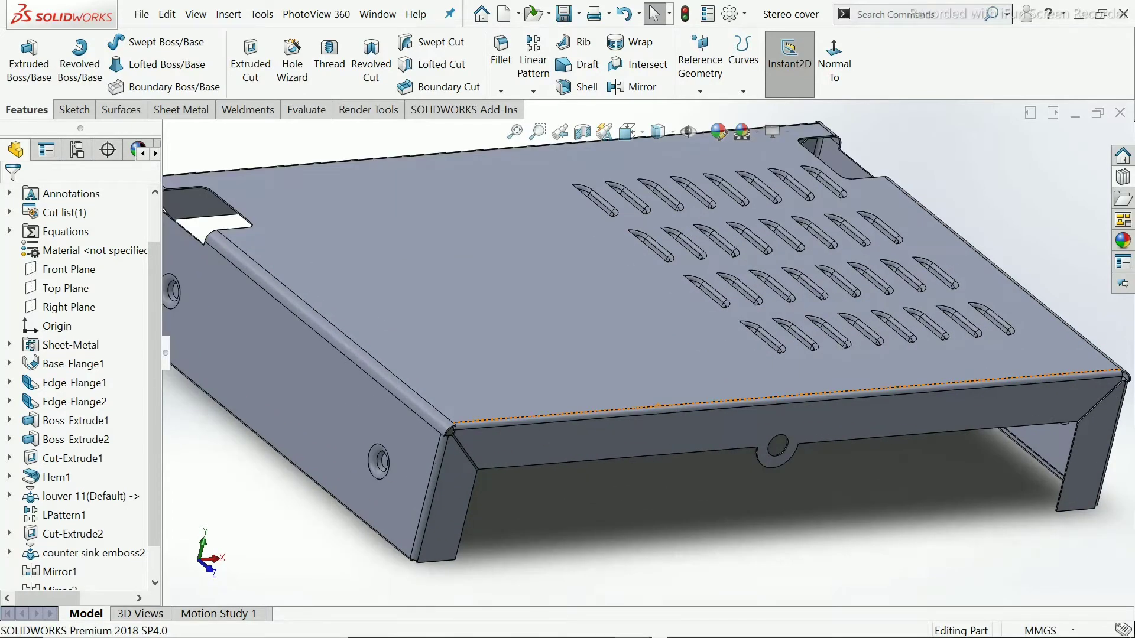
{"action": "scroll", "coordinate": [657, 405], "scroll_direction": "up", "scroll_amount": 2}
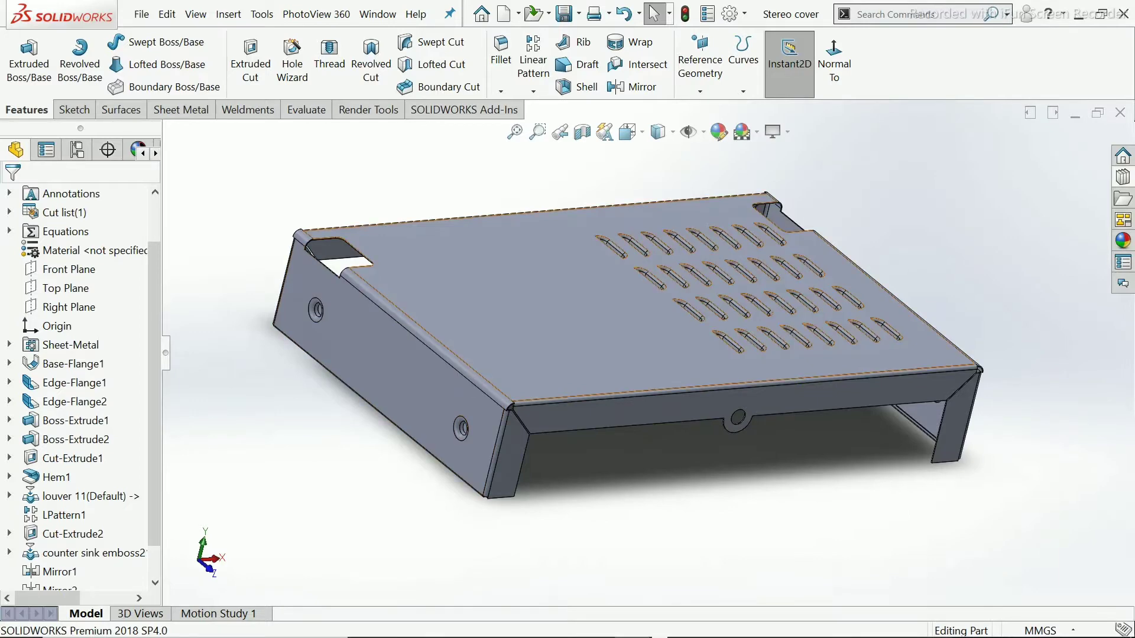
{"action": "middle_click_drag", "start_coordinate": [616, 372], "coordinate": [593, 383]}
{"action": "scroll", "coordinate": [591, 388], "scroll_direction": "down", "scroll_amount": 1}
{"action": "scroll", "coordinate": [609, 358], "scroll_direction": "up", "scroll_amount": 2}
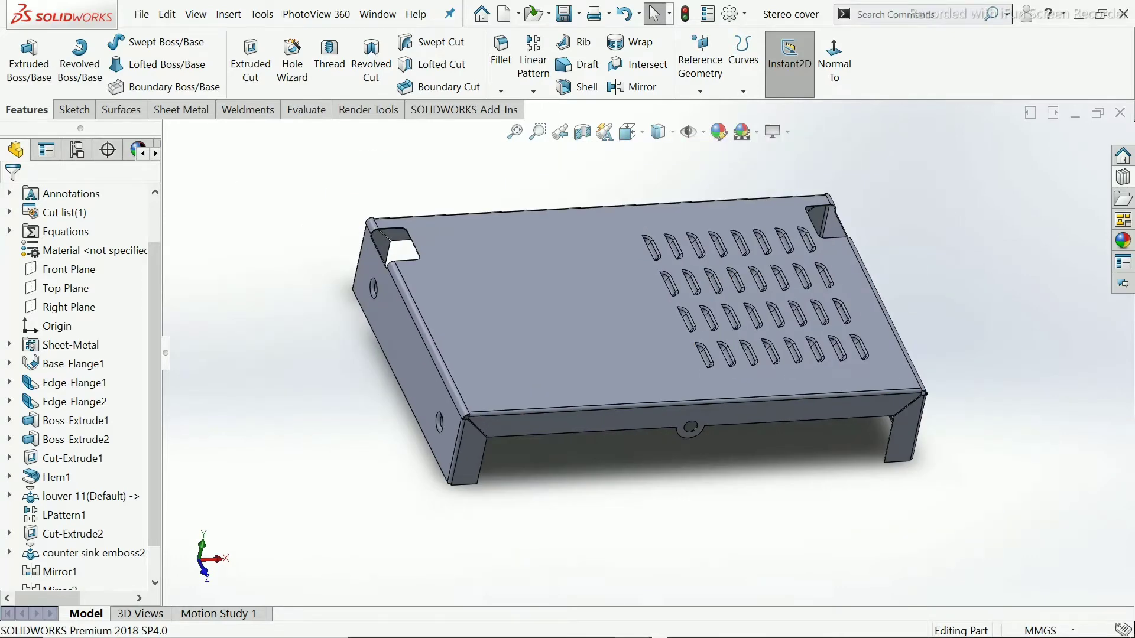
{"action": "scroll", "coordinate": [625, 328], "scroll_direction": "down", "scroll_amount": 2}
{"action": "scroll", "coordinate": [625, 328], "scroll_direction": "up", "scroll_amount": 2}
{"action": "scroll", "coordinate": [699, 206], "scroll_direction": "down", "scroll_amount": 1}
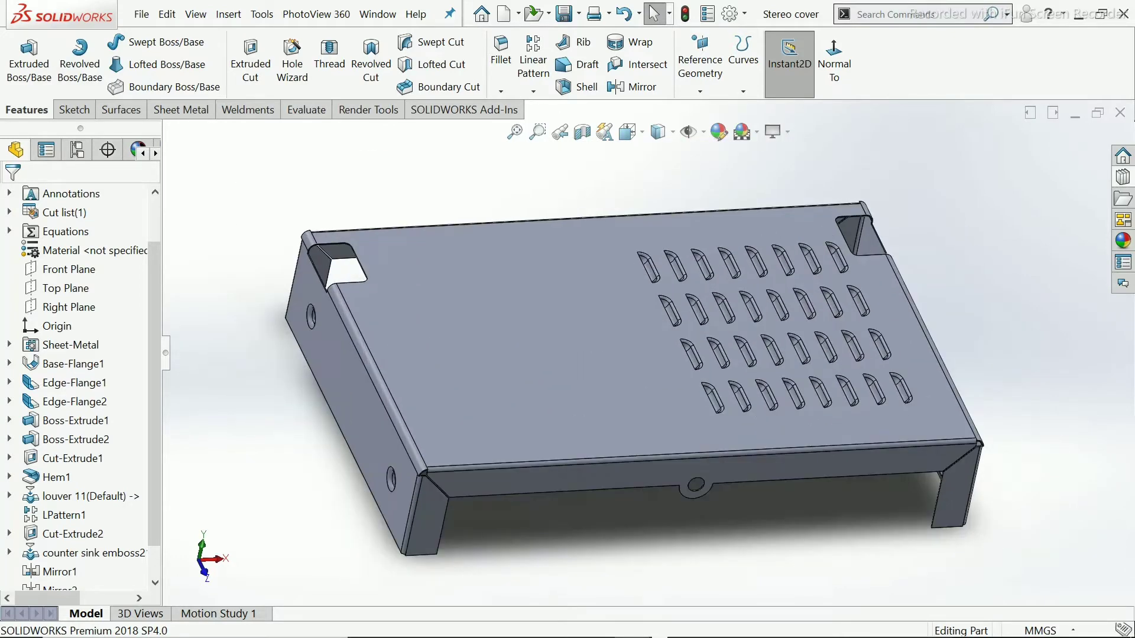
Bring up the sheet metal commands and close the Stereo cover part.
{"action": "left_click", "coordinate": [181, 110]}
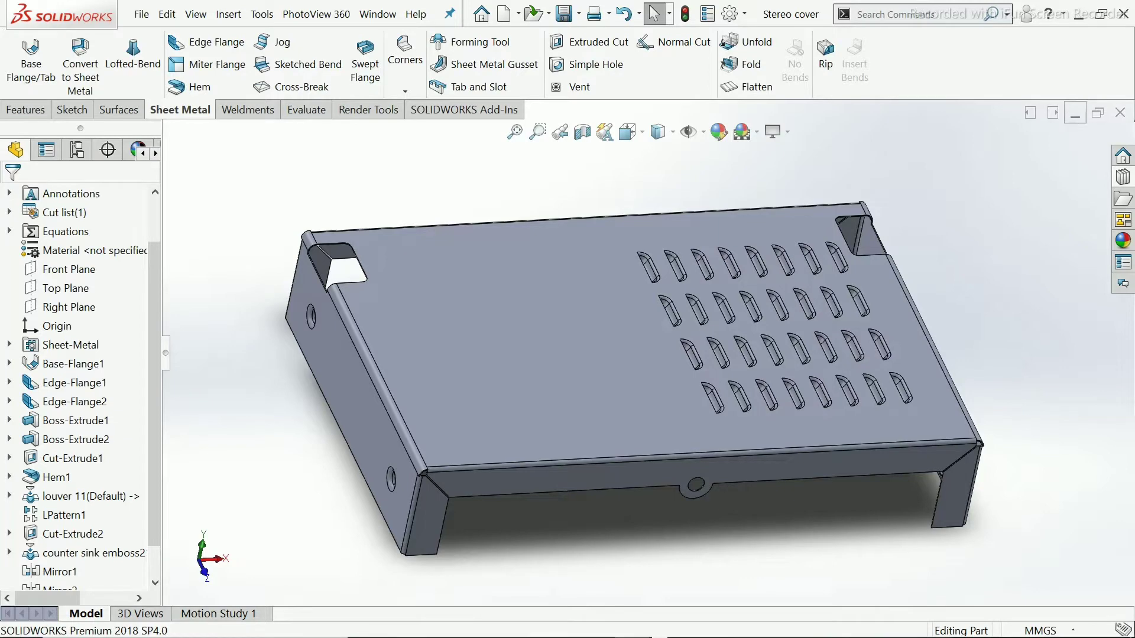
{"action": "left_click", "coordinate": [1074, 113]}
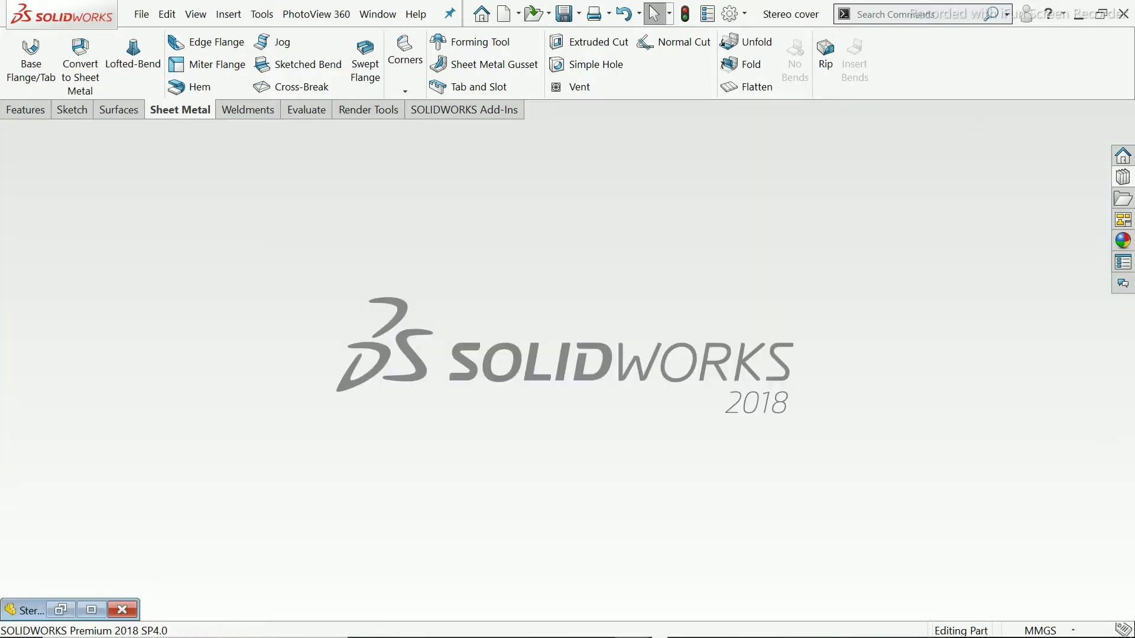
{"action": "left_click", "coordinate": [60, 610]}
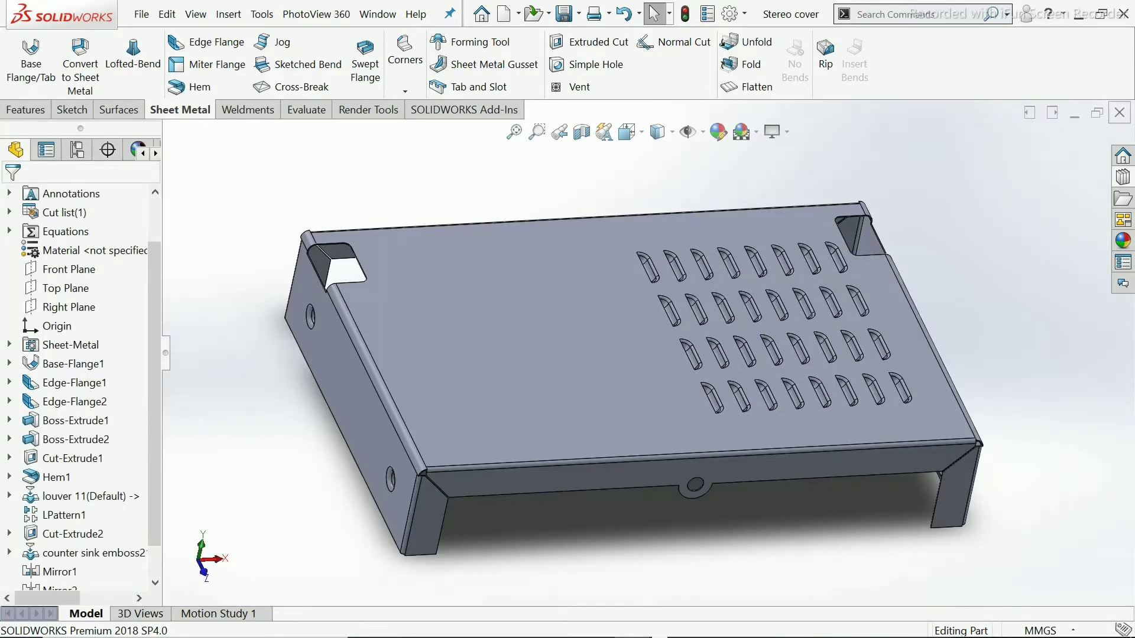
{"action": "left_click", "coordinate": [1118, 112]}
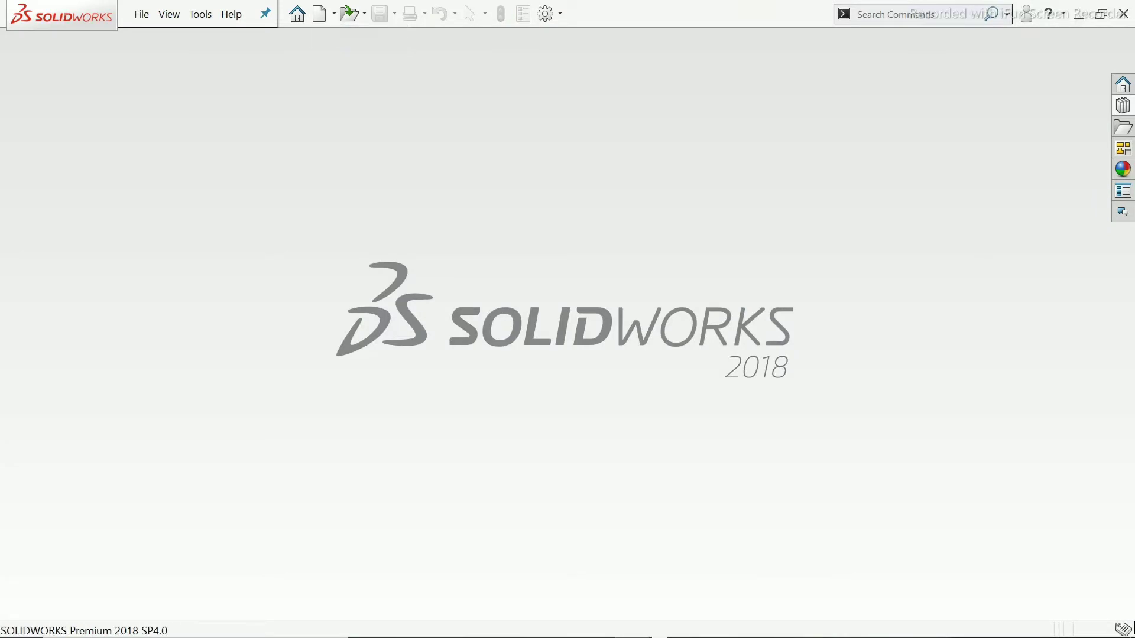
Create a new part document and maximize its window.
{"action": "left_click", "coordinate": [319, 14]}
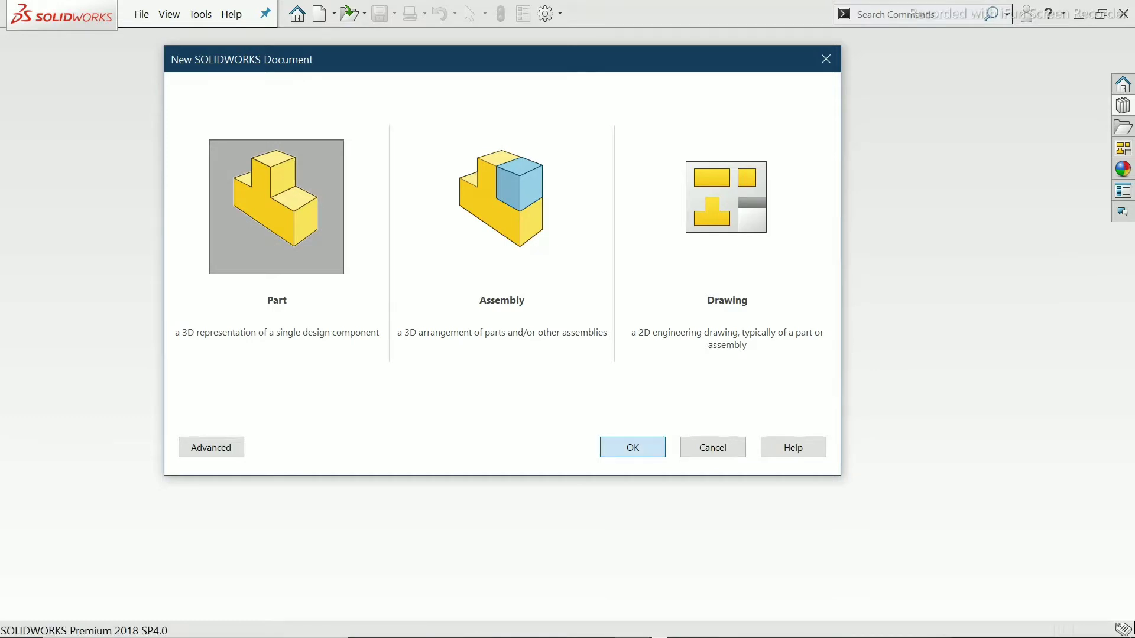
{"action": "left_click", "coordinate": [632, 447]}
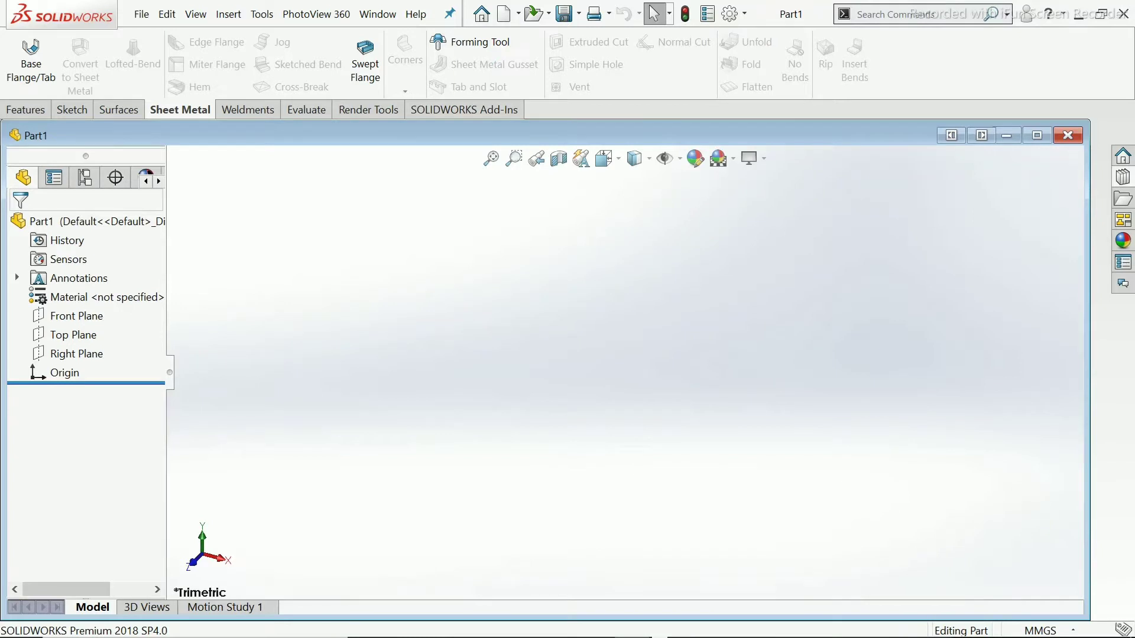
{"action": "left_click", "coordinate": [1036, 135]}
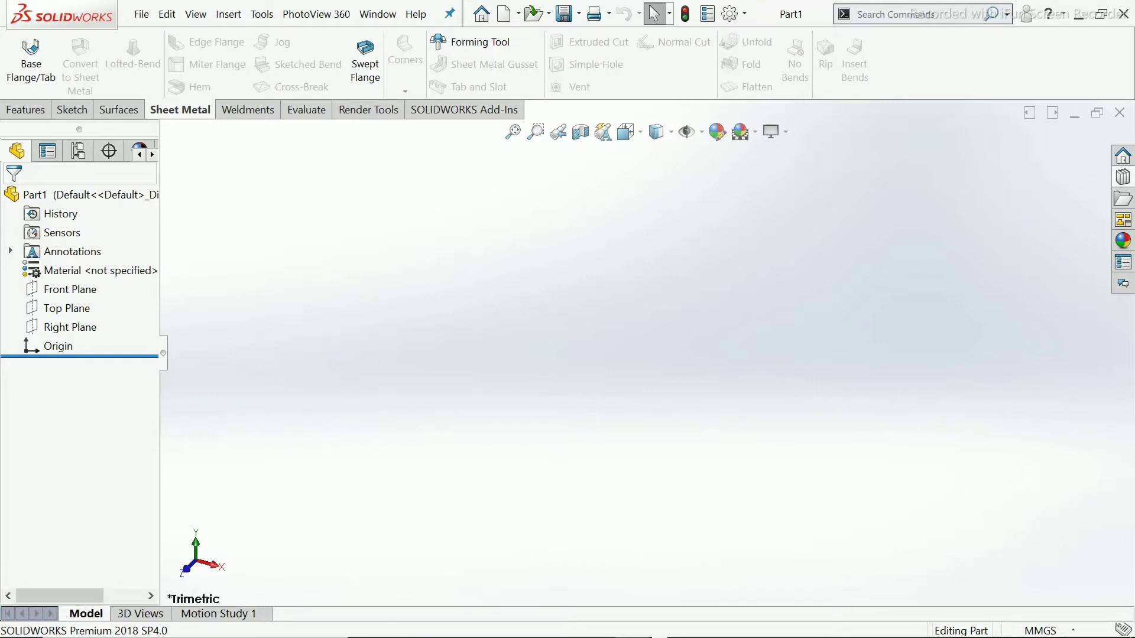
Set the new part's unit system to MMGS (millimeter, gram, second) in the document properties.
{"action": "left_click", "coordinate": [743, 14]}
{"action": "left_click", "coordinate": [767, 36]}
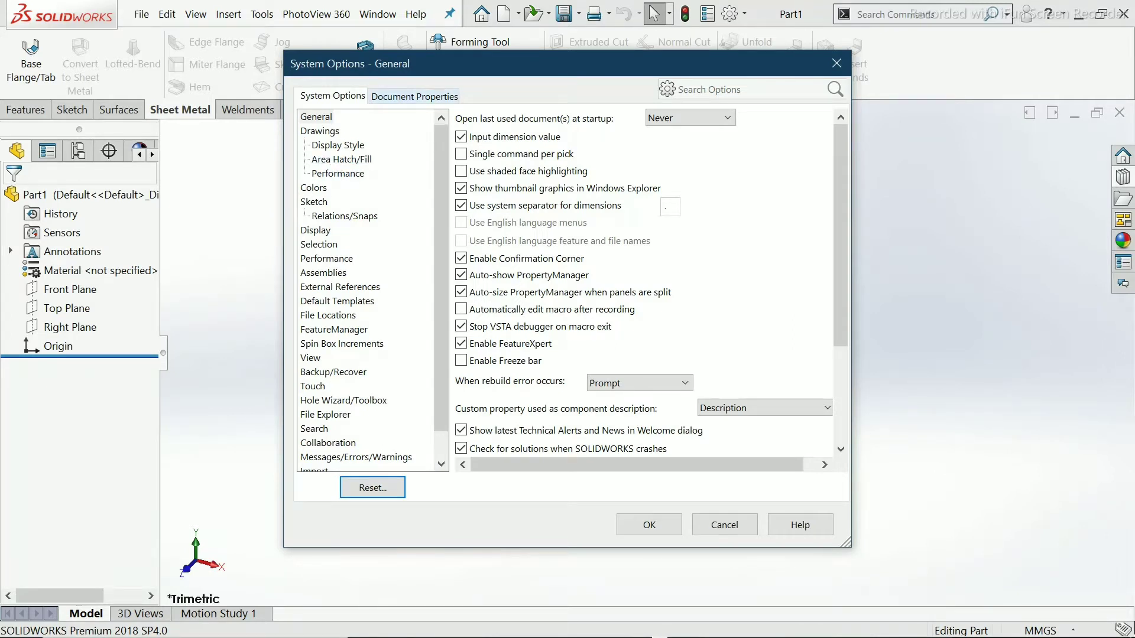
{"action": "left_click", "coordinate": [414, 96]}
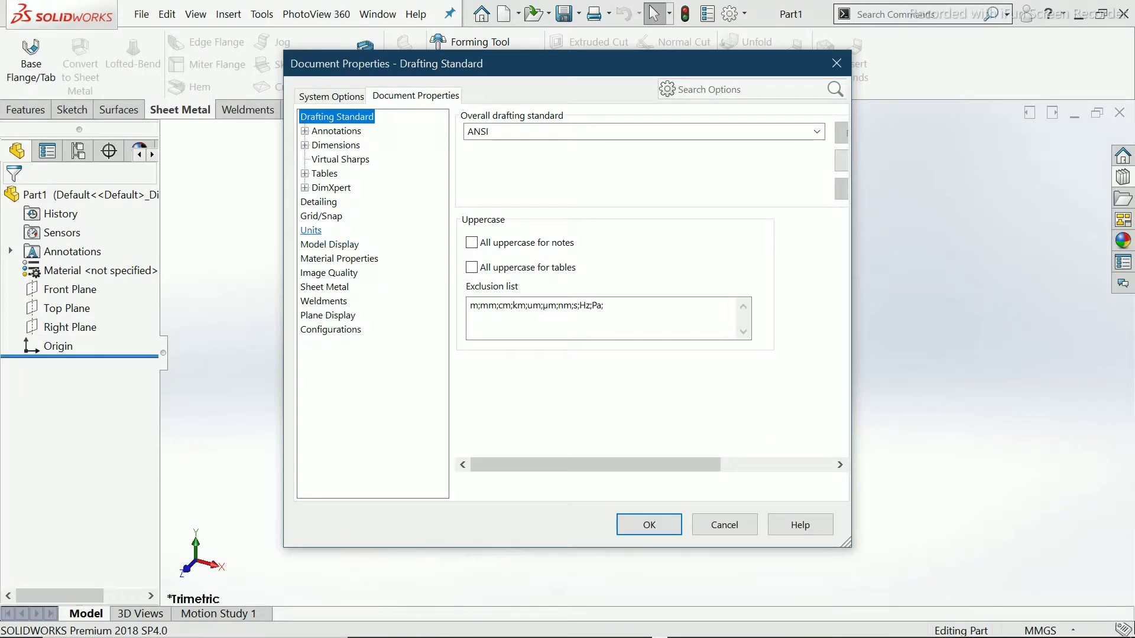
{"action": "left_click", "coordinate": [311, 230]}
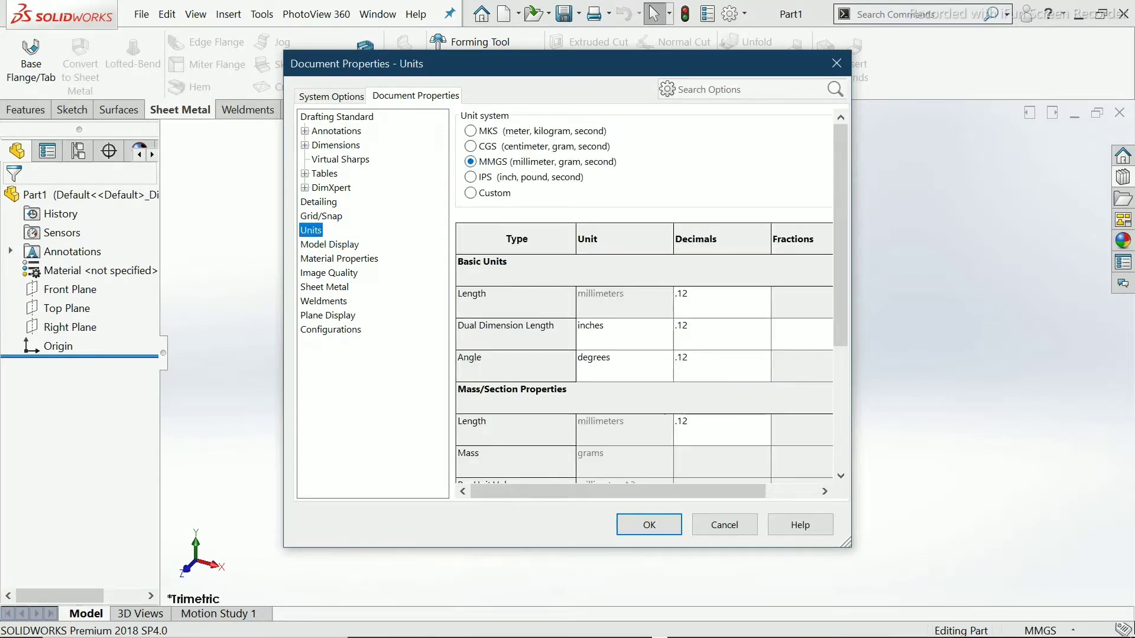
{"action": "left_click", "coordinate": [471, 161]}
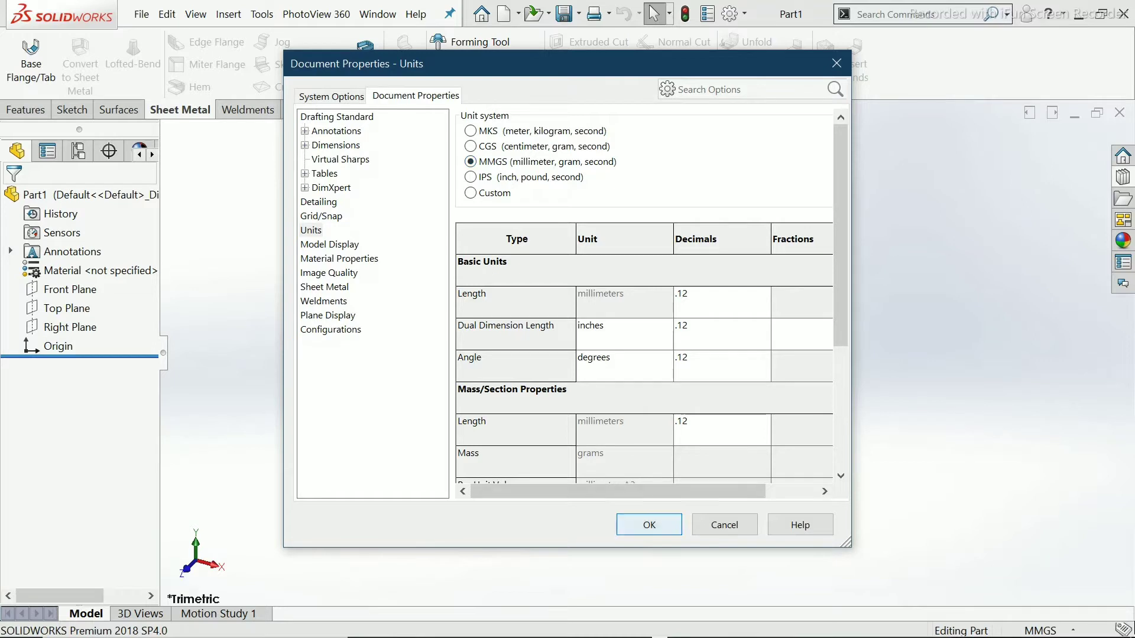
{"action": "key", "text": "Return"}
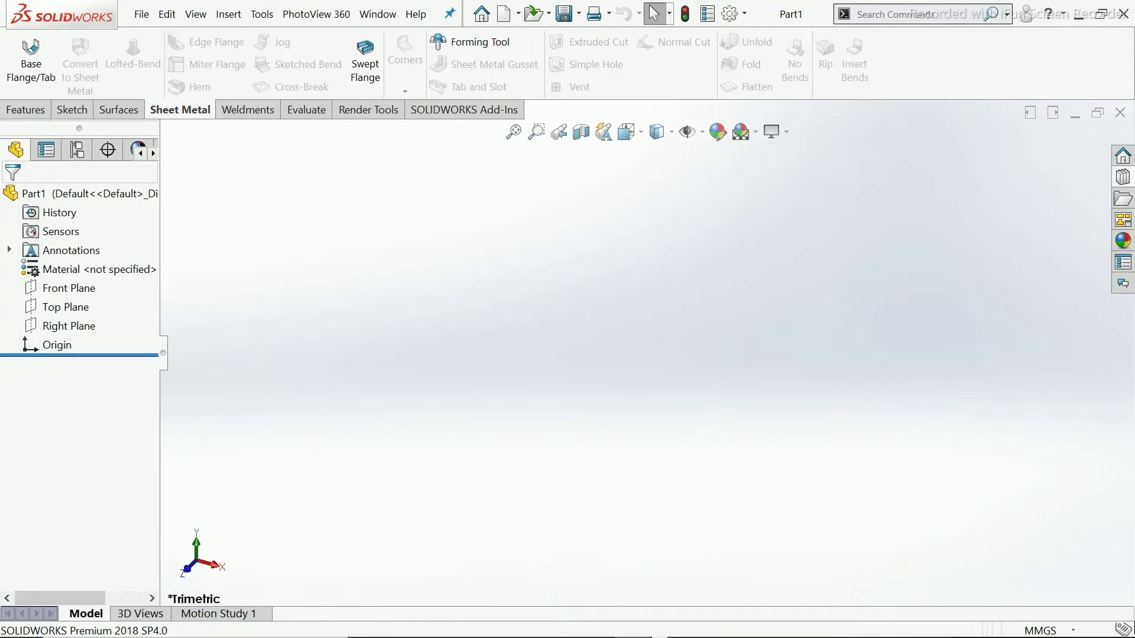
Start a Base Flange on the Top Plane and sketch a center rectangle about 222 mm wide, centered on the origin.
{"action": "left_click", "coordinate": [31, 59]}
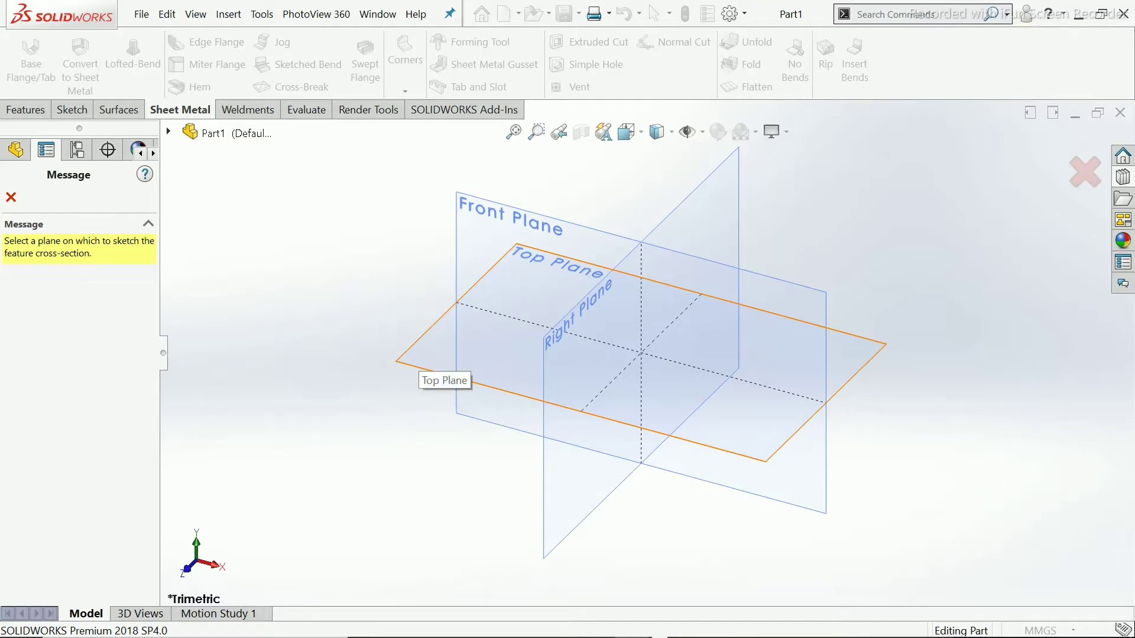
{"action": "left_click", "coordinate": [416, 368]}
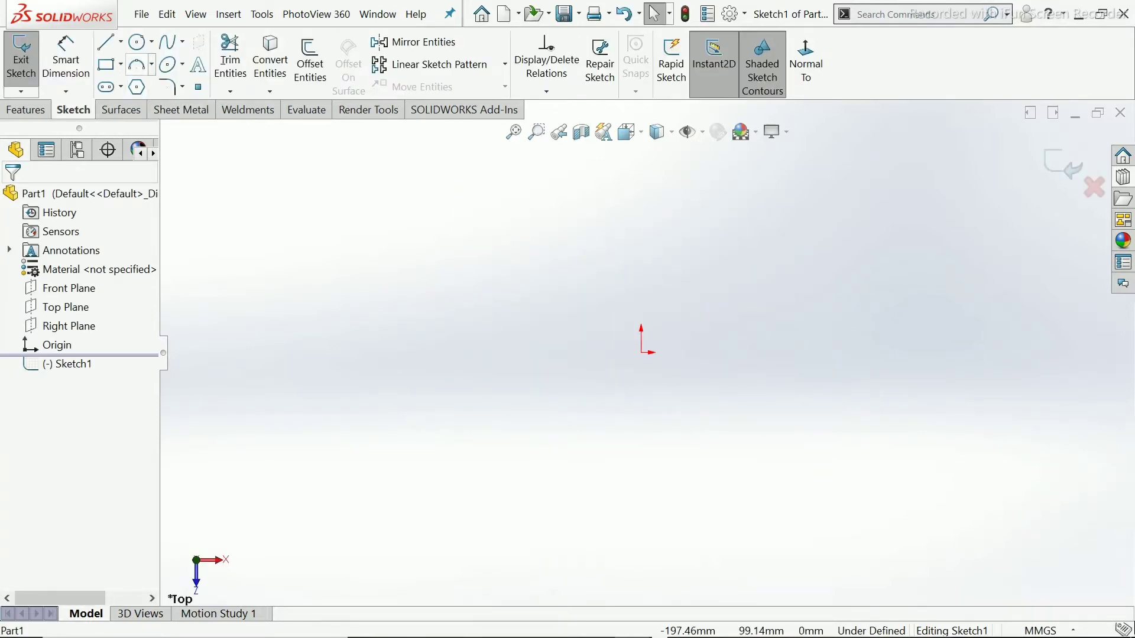
{"action": "left_click", "coordinate": [120, 63]}
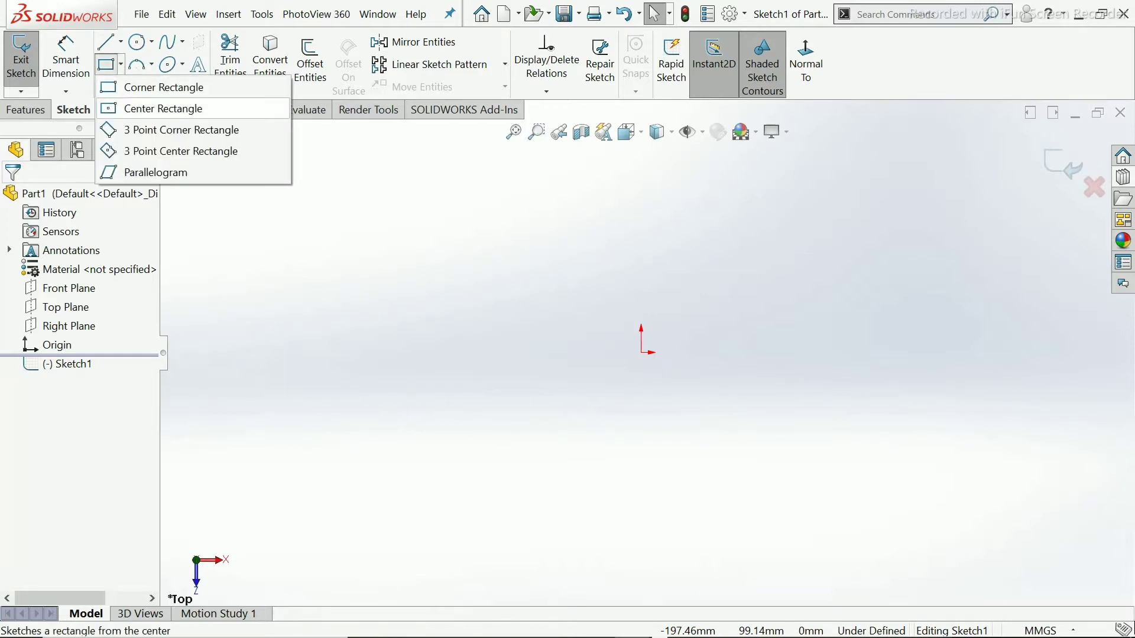
{"action": "left_click", "coordinate": [163, 108]}
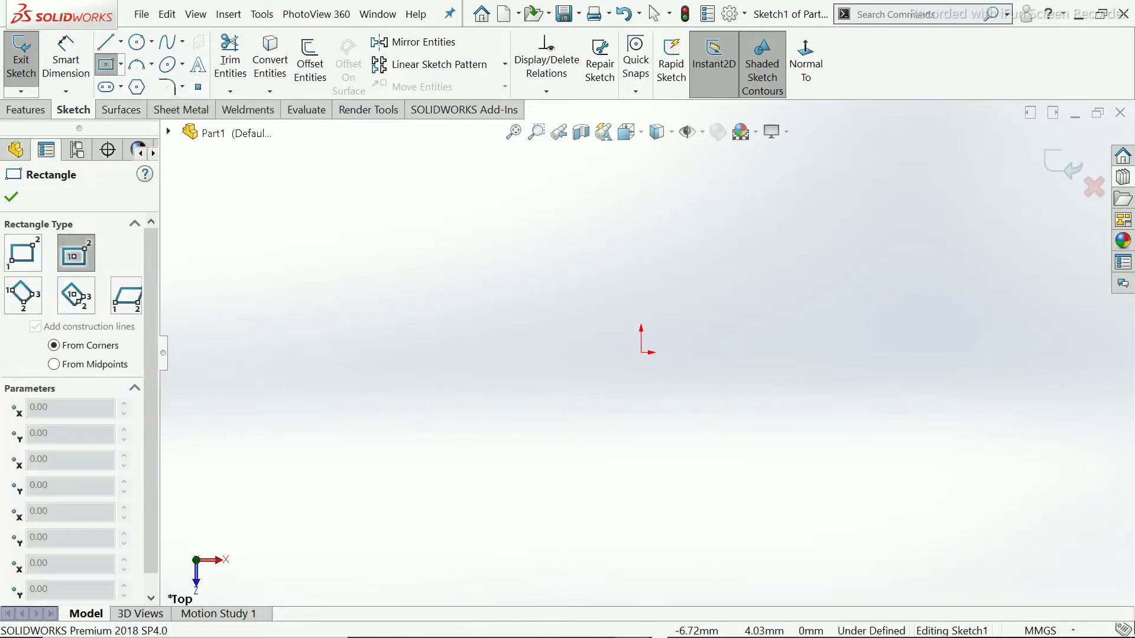
{"action": "left_click", "coordinate": [641, 352]}
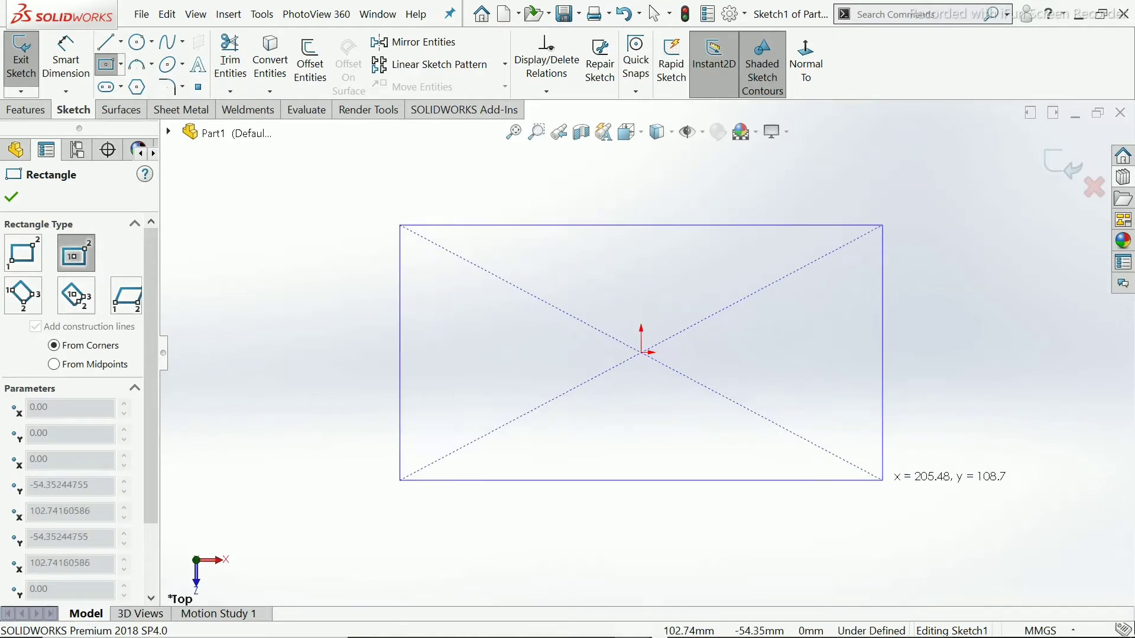
{"action": "left_click", "coordinate": [901, 492]}
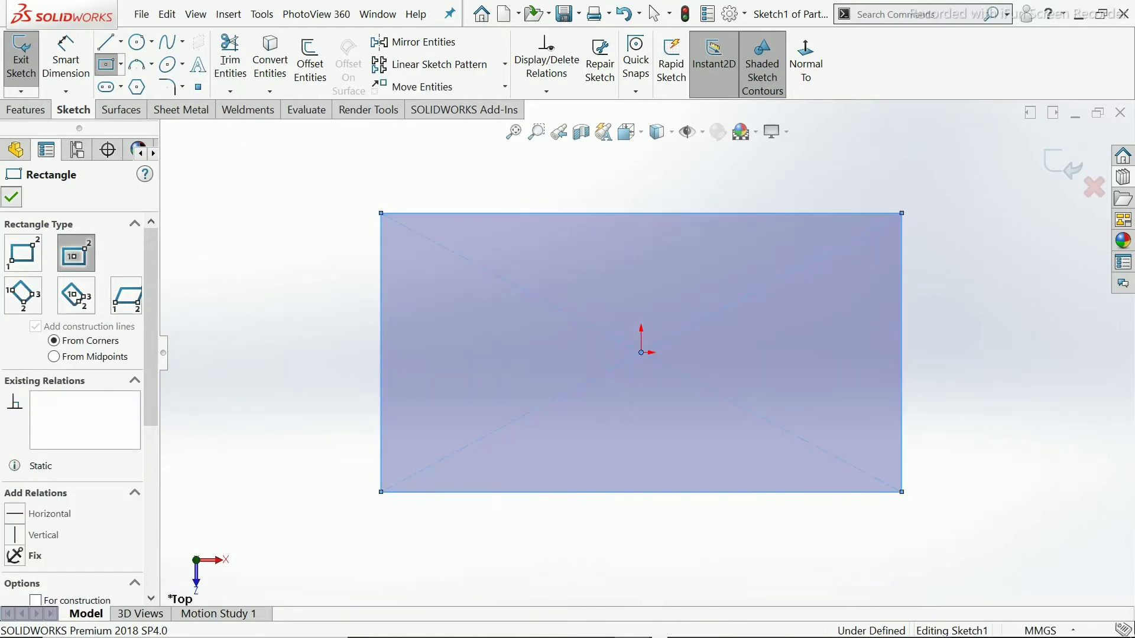
{"action": "key", "text": "Escape"}
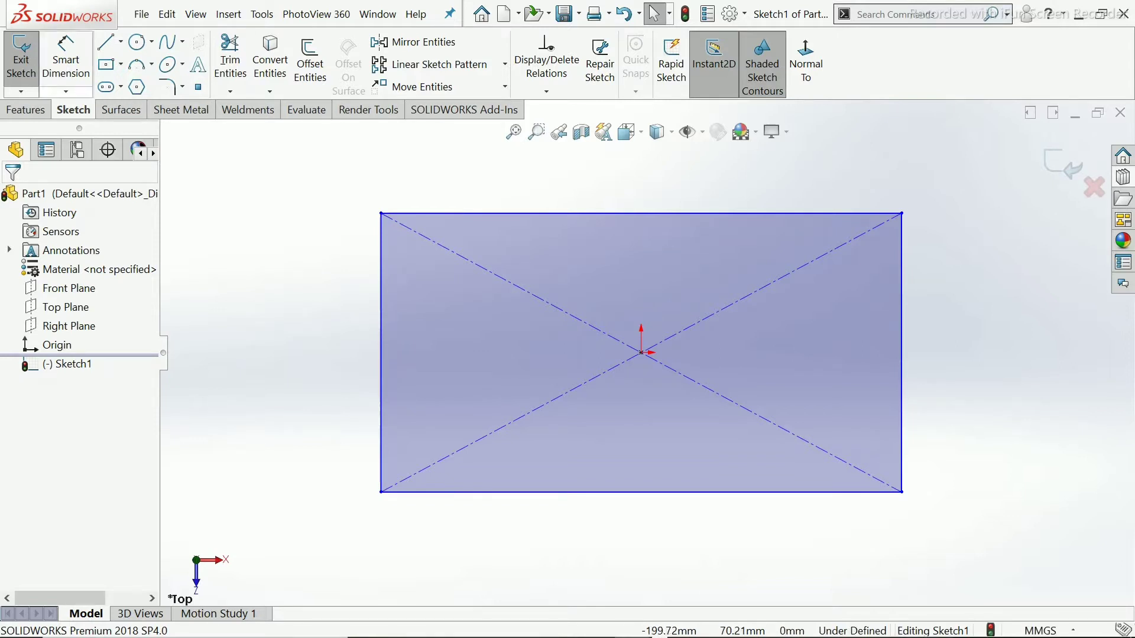
Dimension the rectangle's upper horizontal edge and set its length to 420 mm.
{"action": "left_click", "coordinate": [66, 60]}
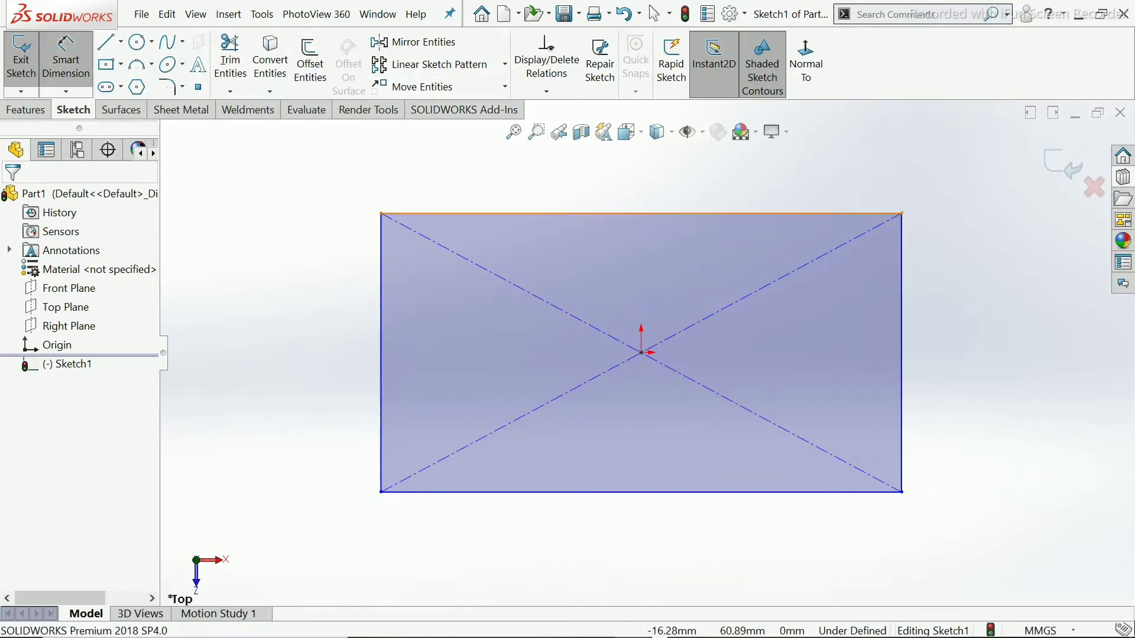
{"action": "left_click", "coordinate": [641, 212]}
{"action": "left_click", "coordinate": [641, 151]}
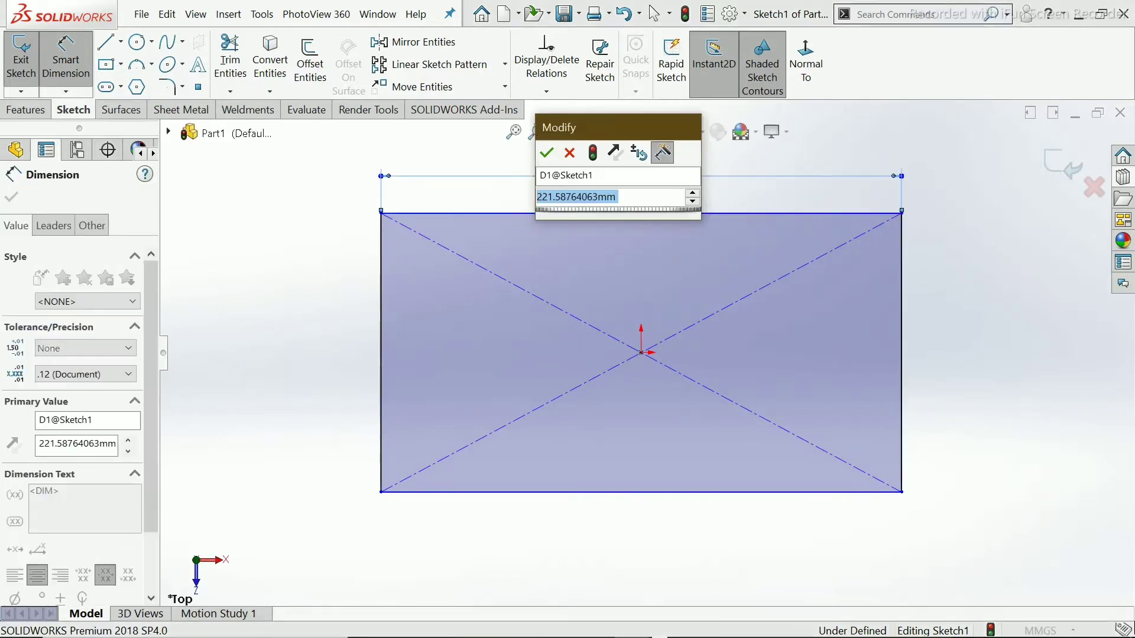
{"action": "type", "text": "420"}
{"action": "key", "text": "Return"}
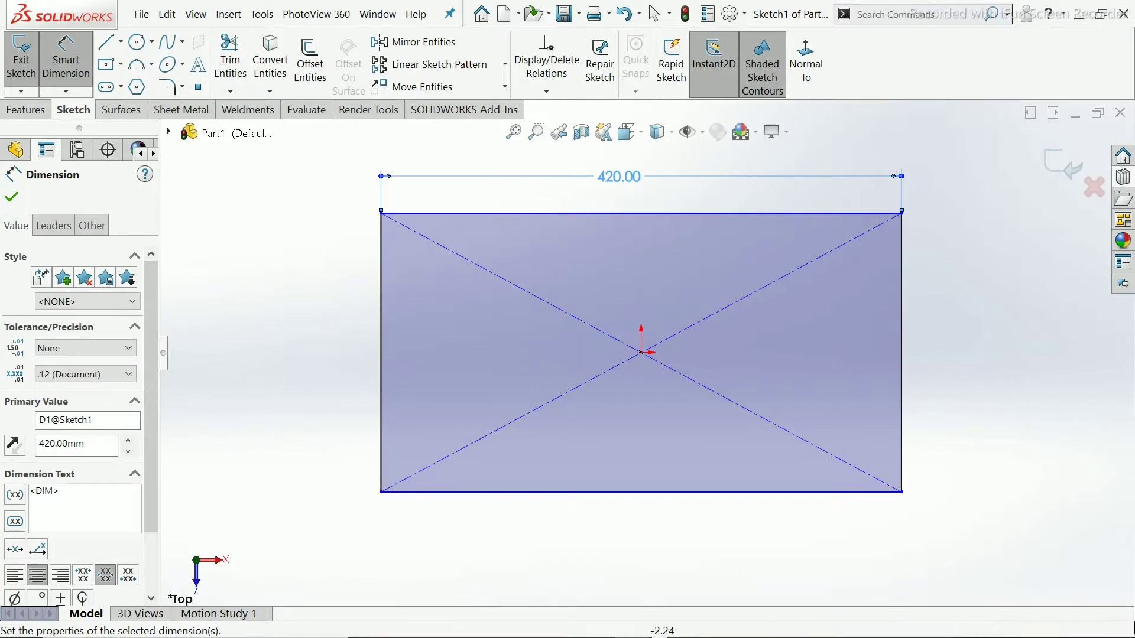
{"action": "key", "text": "Escape"}
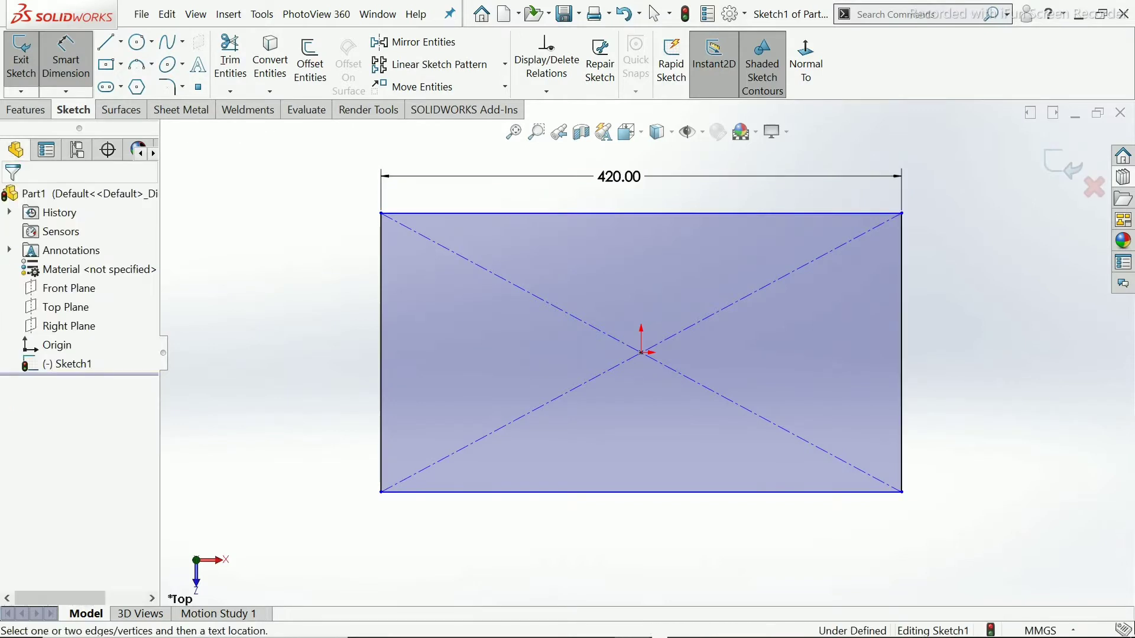
Dimension the rectangle's vertical edge, set its length to 275 mm and finish dimensioning.
{"action": "left_click", "coordinate": [901, 352]}
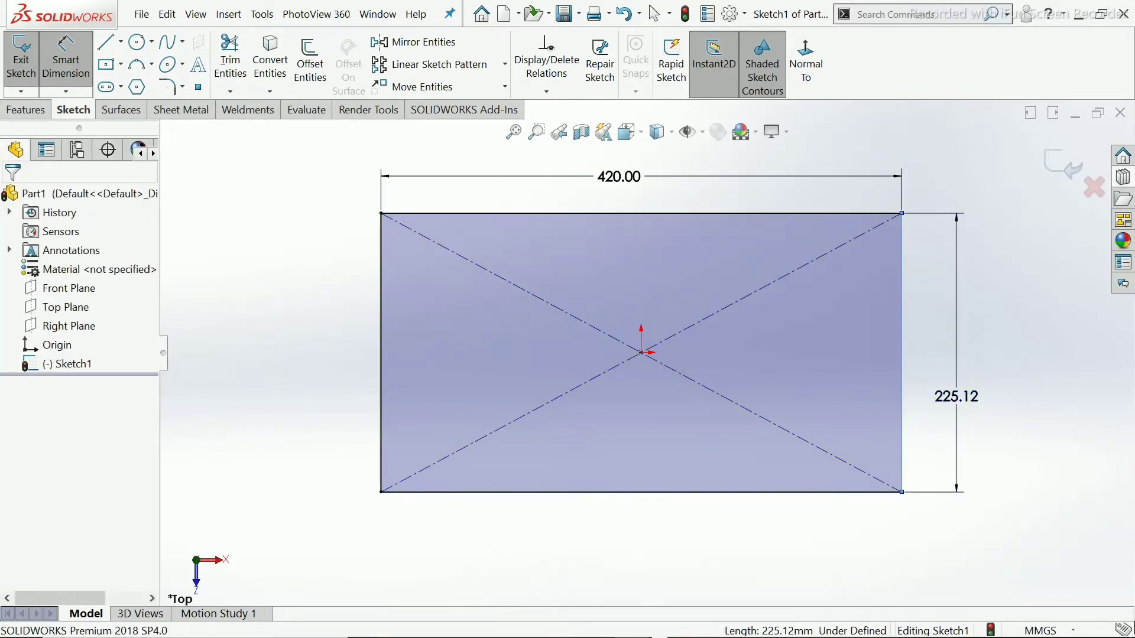
{"action": "left_click", "coordinate": [955, 395]}
{"action": "type", "text": "275"}
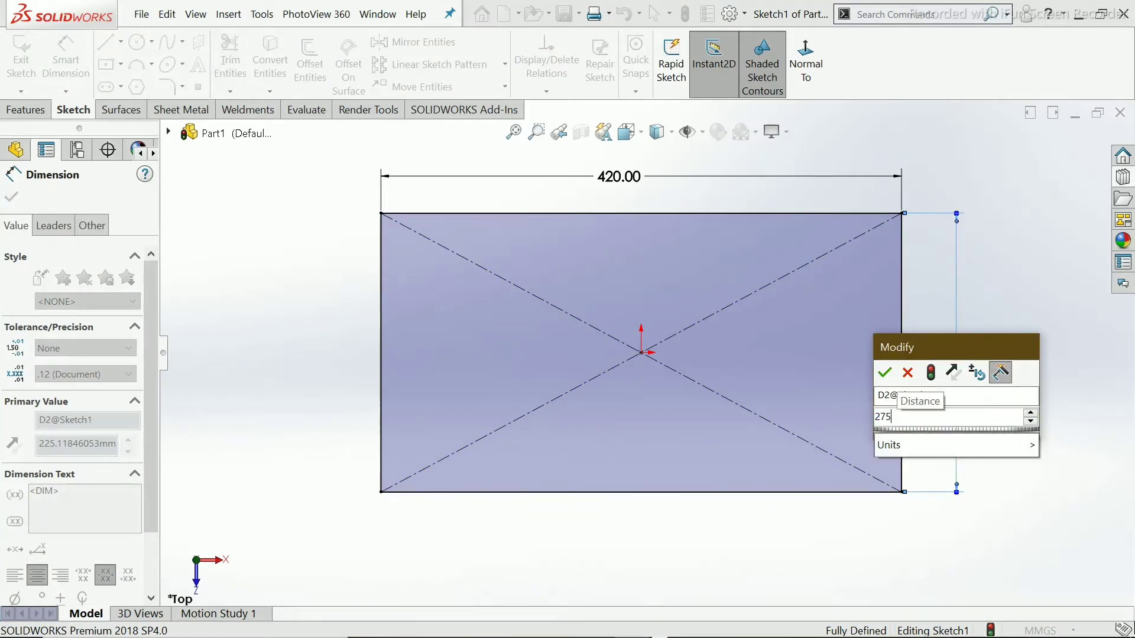
{"action": "key", "text": "Return"}
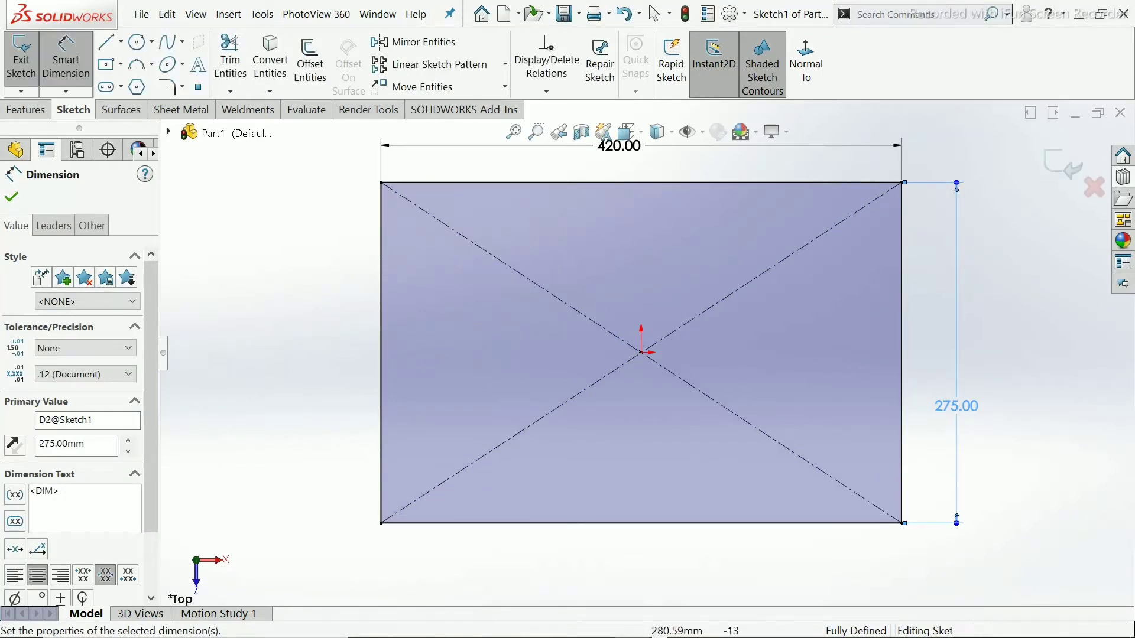
{"action": "left_click", "coordinate": [11, 197]}
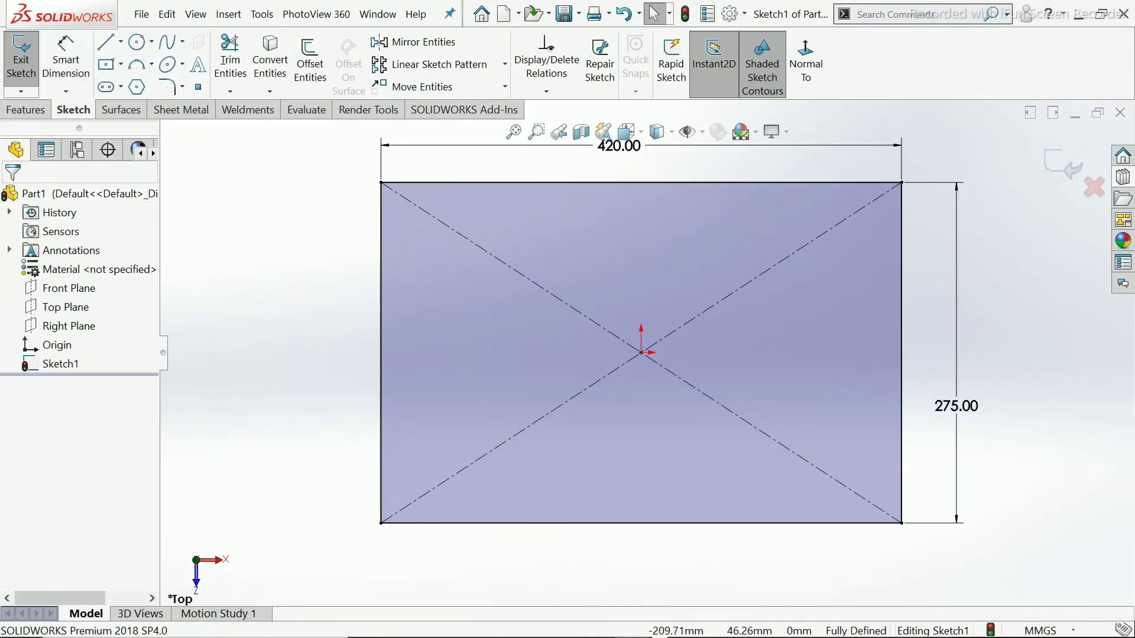
Exit the rectangle sketch to continue with the Base Flange parameters.
{"action": "scroll", "coordinate": [837, 381], "scroll_direction": "up", "scroll_amount": 2}
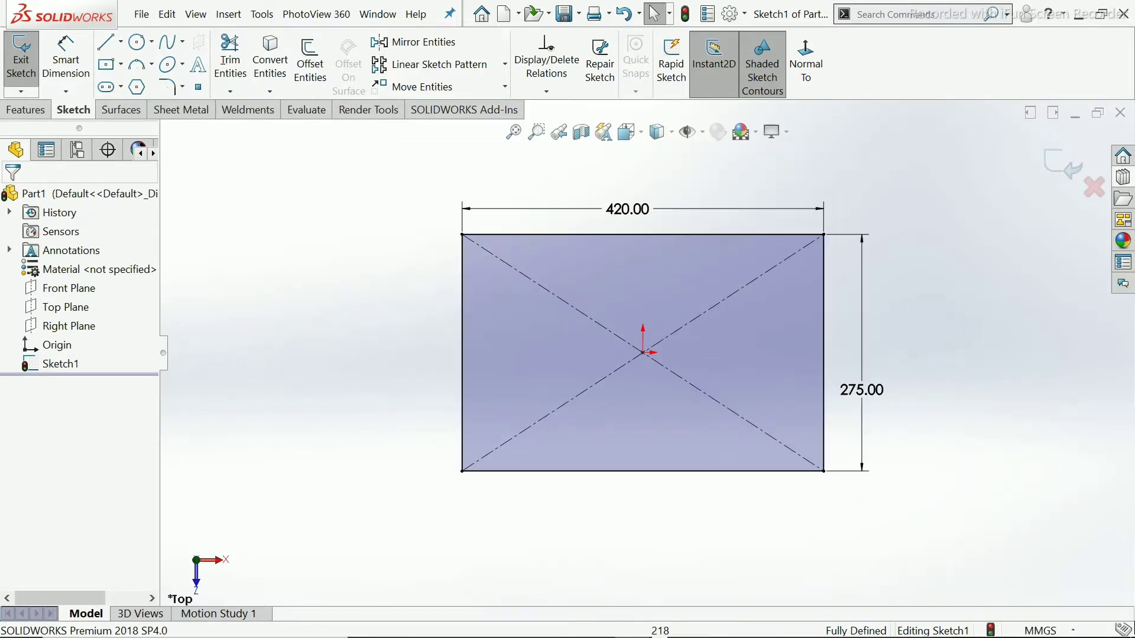
{"action": "scroll", "coordinate": [839, 383], "scroll_direction": "down", "scroll_amount": 2}
{"action": "scroll", "coordinate": [648, 350], "scroll_direction": "up", "scroll_amount": 2}
{"action": "scroll", "coordinate": [455, 334], "scroll_direction": "down", "scroll_amount": 2}
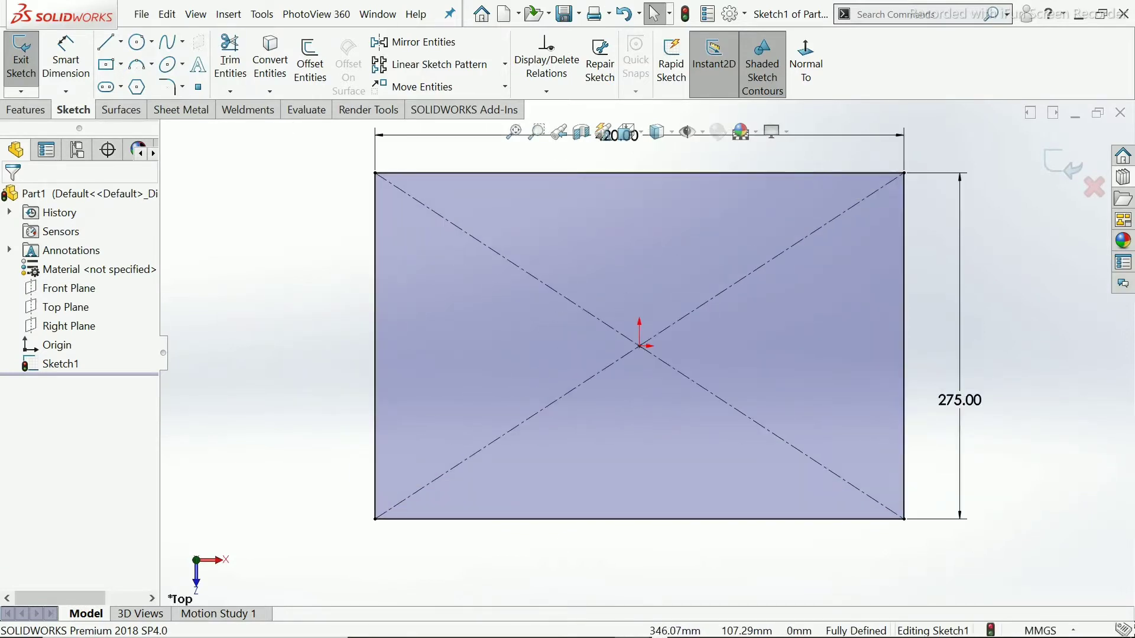
{"action": "left_click", "coordinate": [1063, 165]}
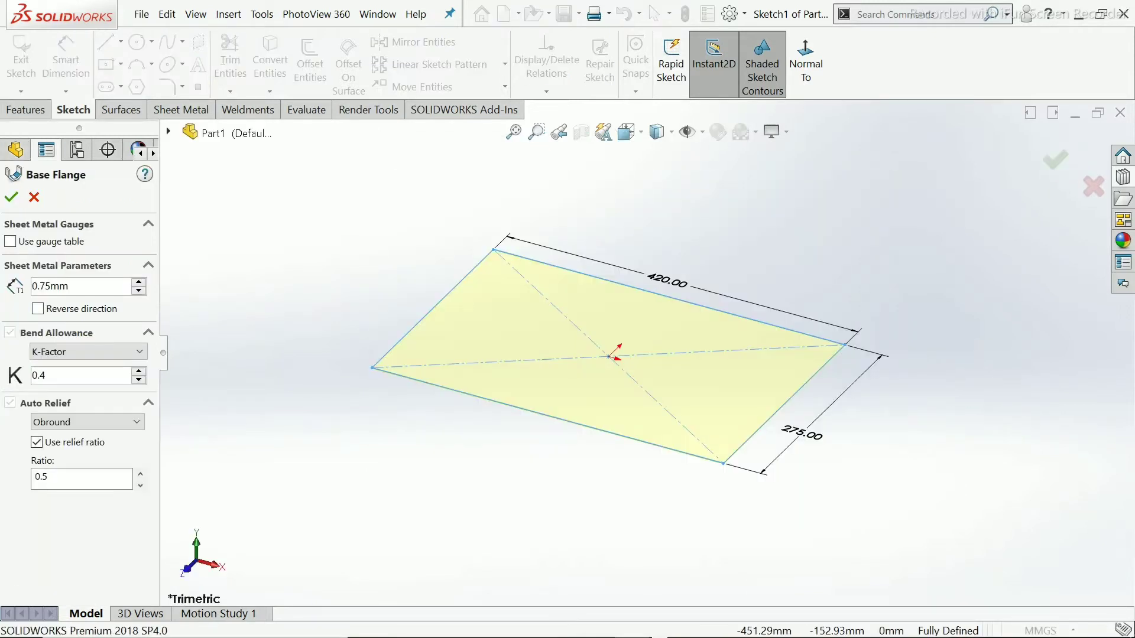
Set the auto relief type to Tear and create the base flange with a 0.75 mm thickness and a K-Factor of 0.4.
{"action": "left_click", "coordinate": [33, 286]}
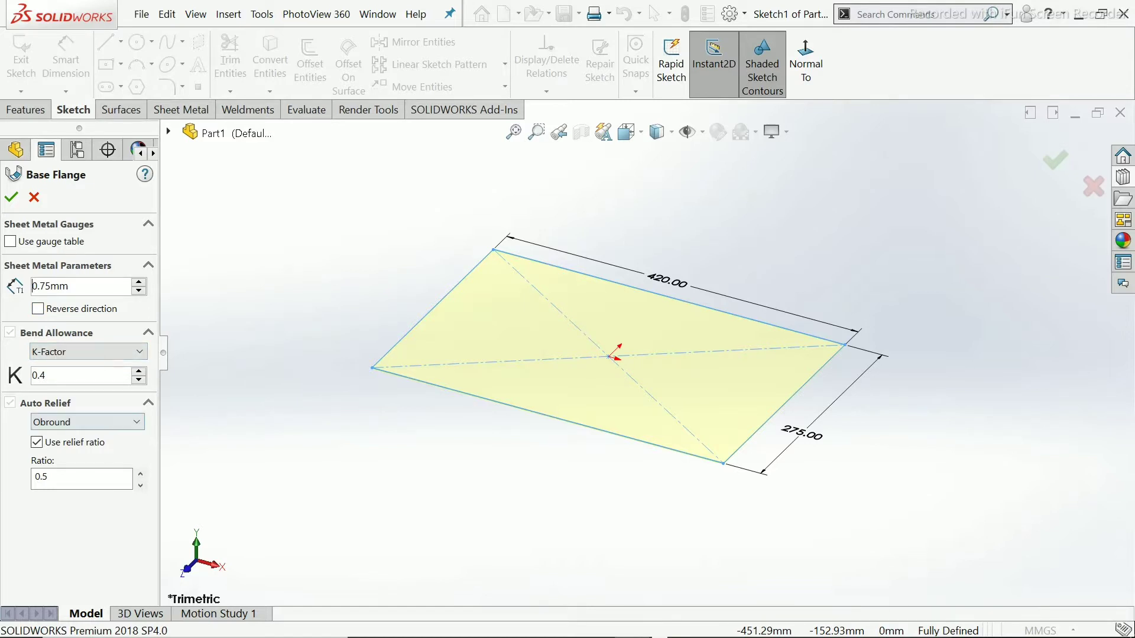
{"action": "left_click", "coordinate": [87, 421]}
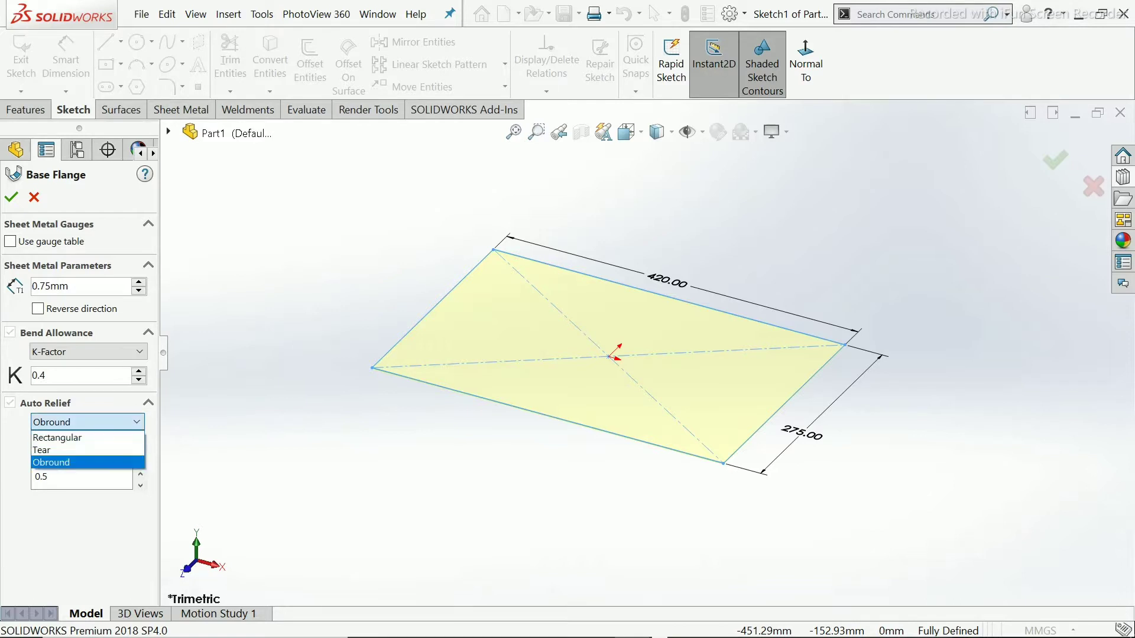
{"action": "left_click", "coordinate": [87, 450]}
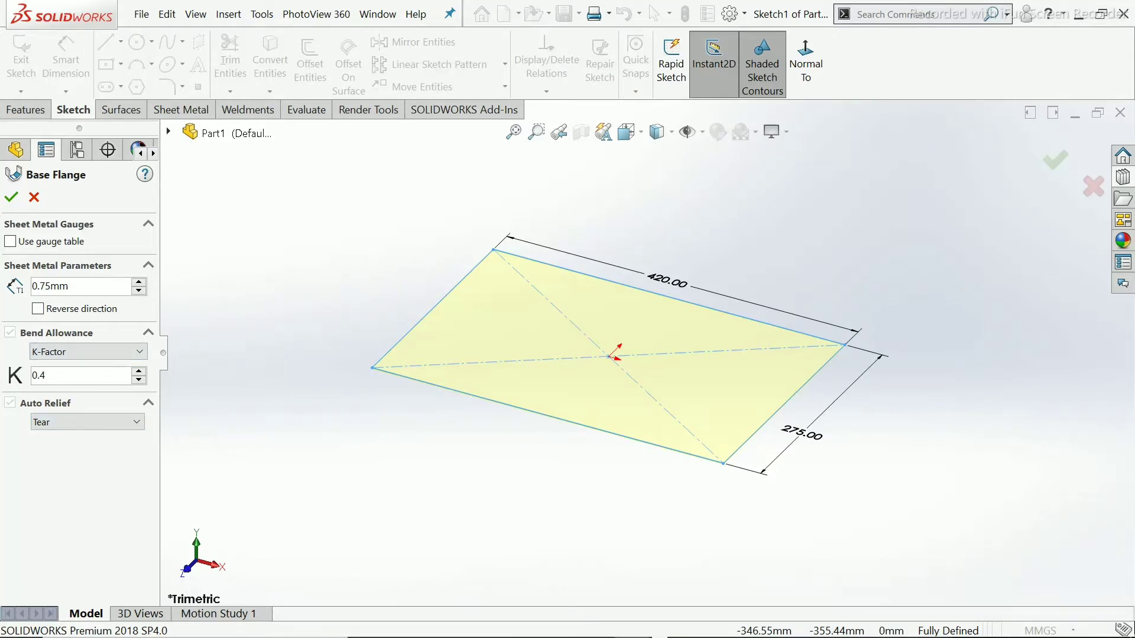
{"action": "left_click", "coordinate": [11, 196]}
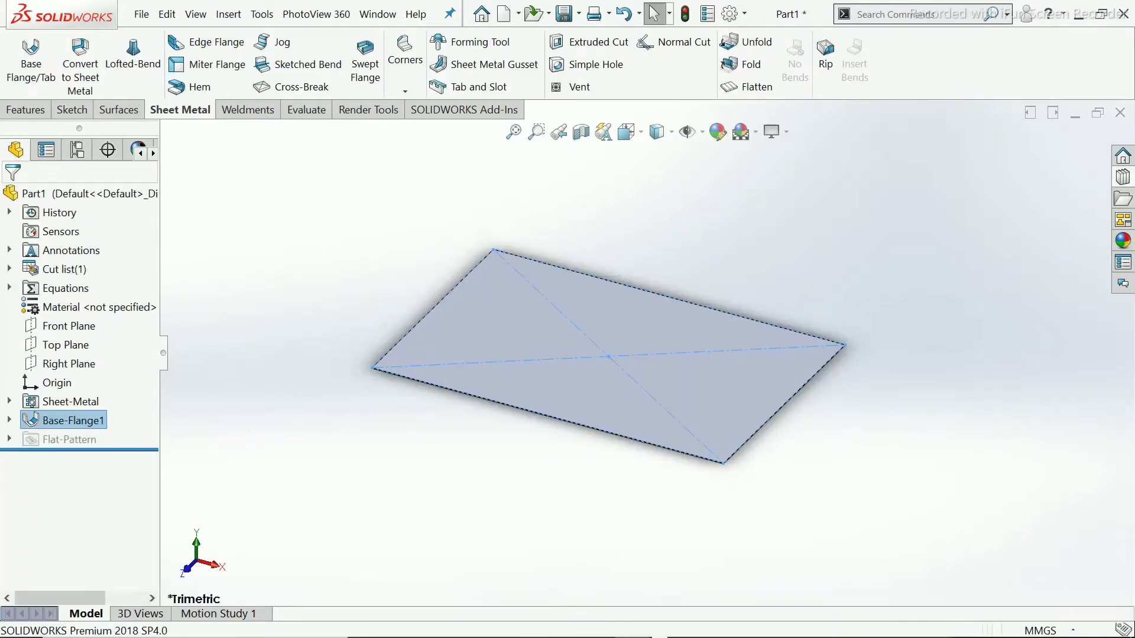
{"action": "key", "text": "Escape"}
Start an edge flange on the plate's left 275 mm edge with the default bend radius, extending it downward about 63 mm.
{"action": "middle_click_drag", "start_coordinate": [591, 354], "coordinate": [694, 355]}
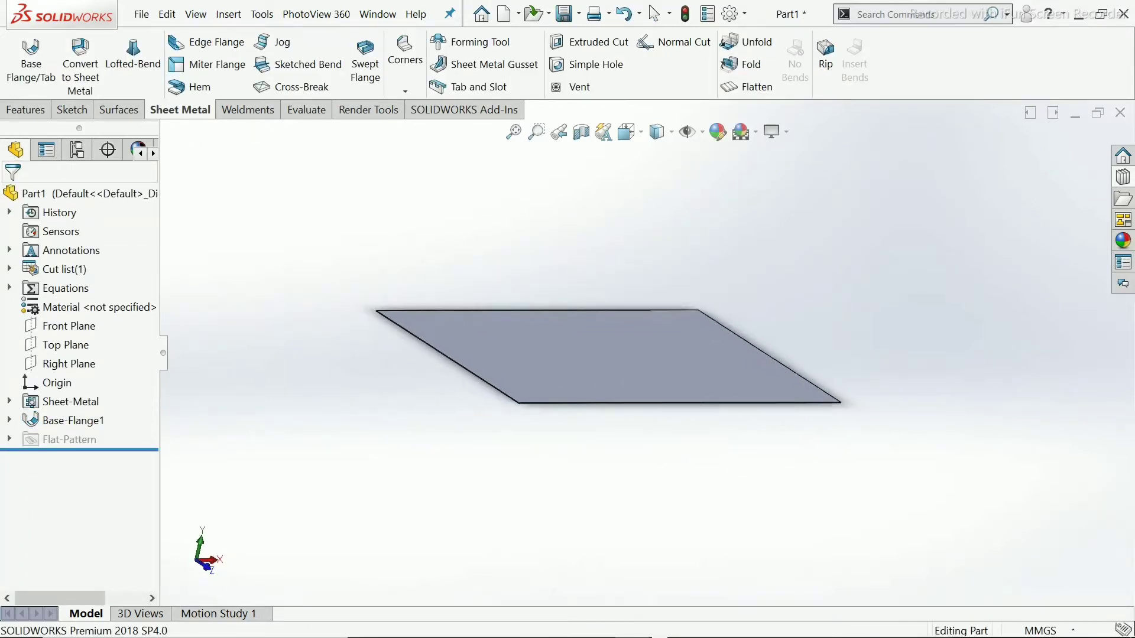
{"action": "scroll", "coordinate": [505, 380], "scroll_direction": "down", "scroll_amount": 6}
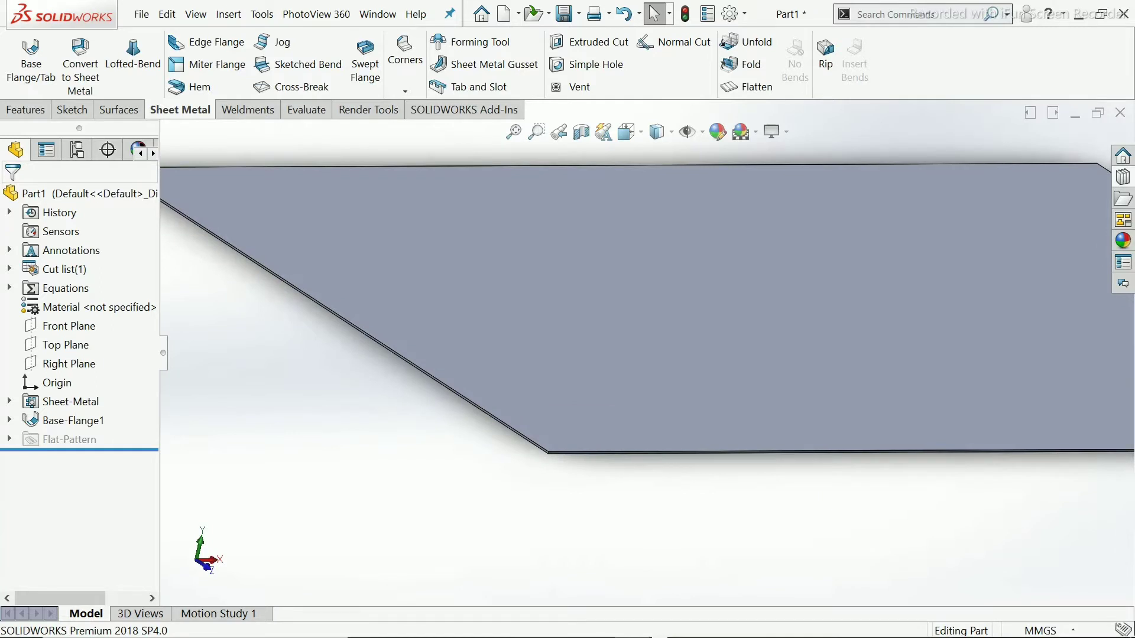
{"action": "scroll", "coordinate": [649, 351], "scroll_direction": "up", "scroll_amount": 5}
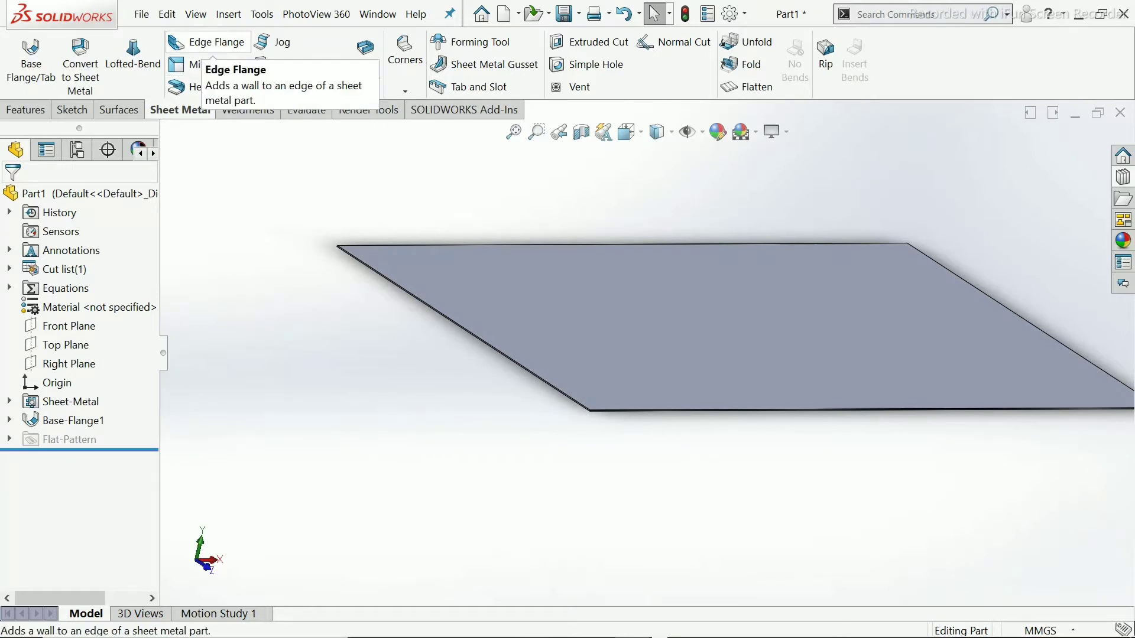
{"action": "left_click", "coordinate": [207, 42]}
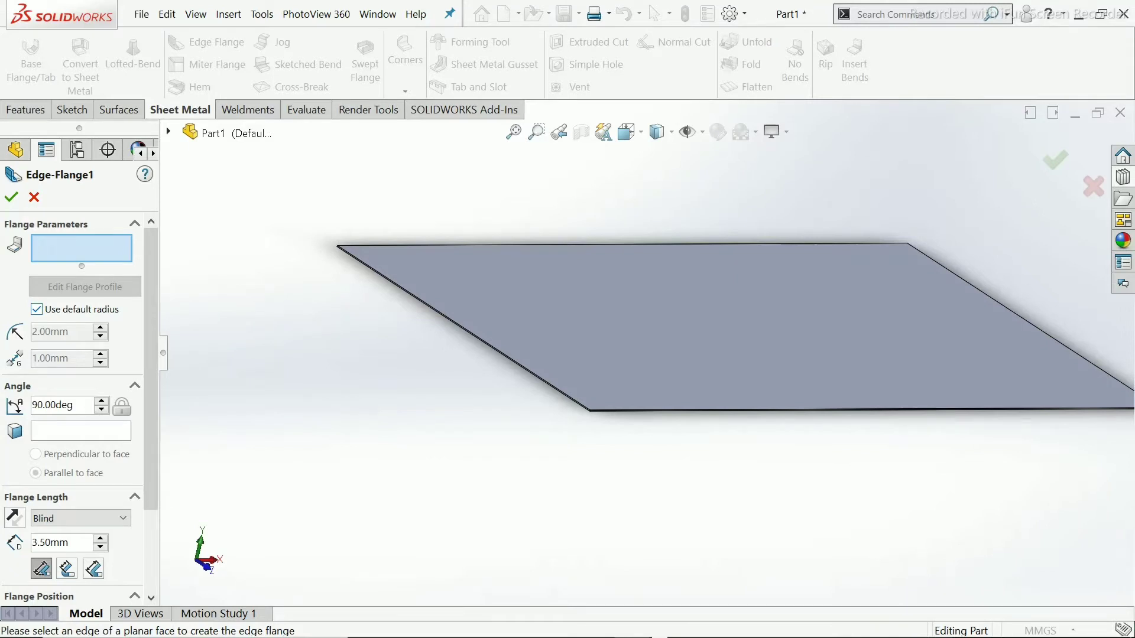
{"action": "left_click", "coordinate": [36, 310]}
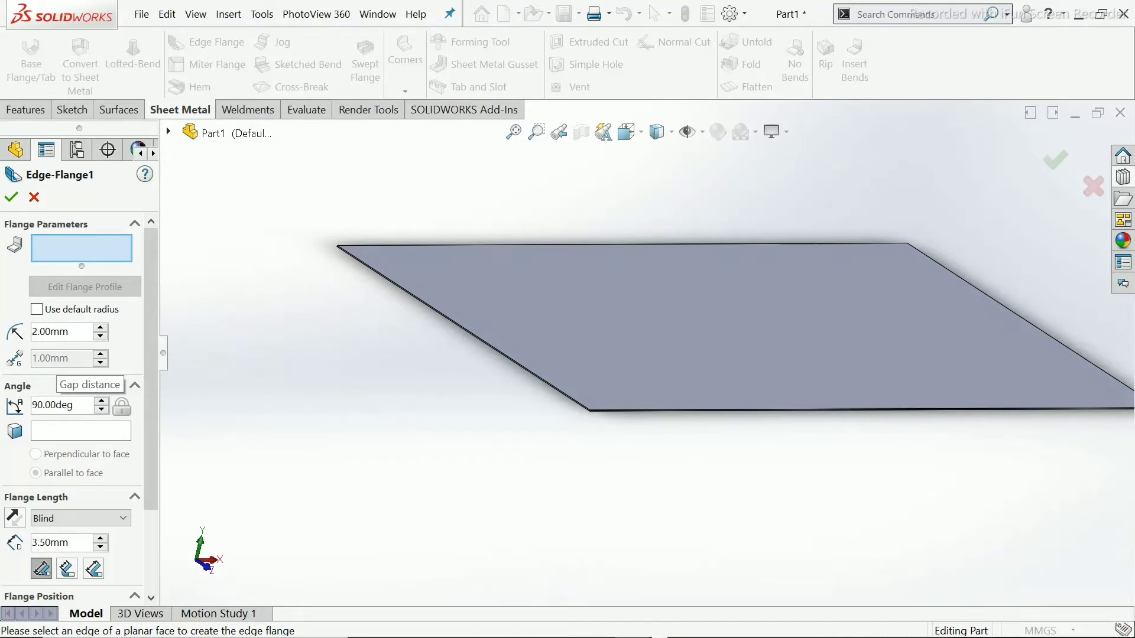
{"action": "left_click", "coordinate": [36, 309]}
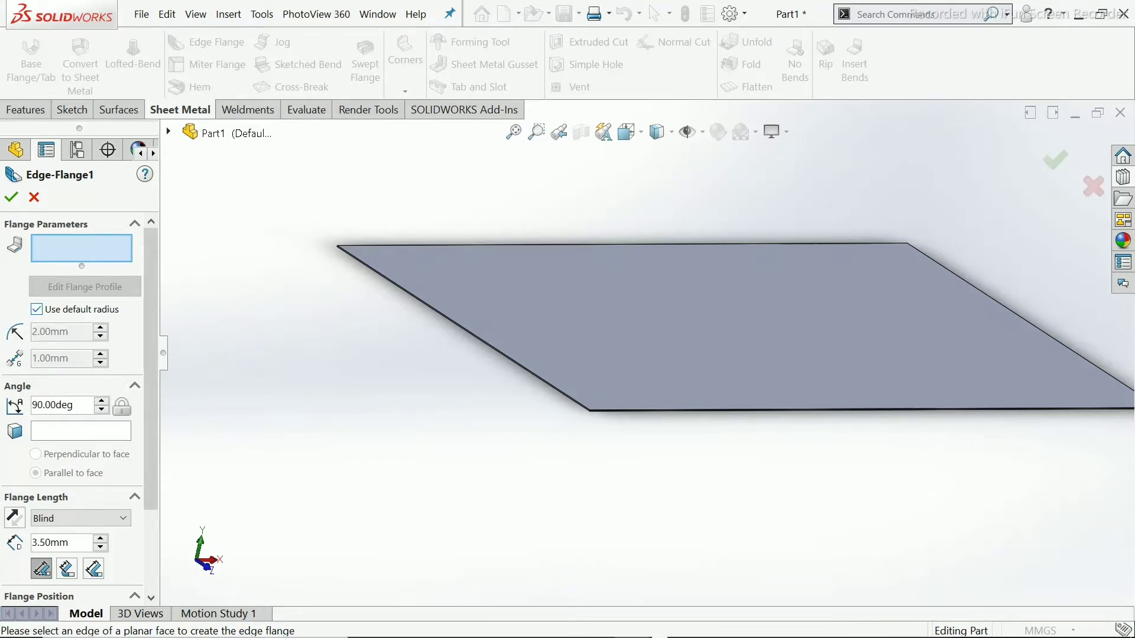
{"action": "scroll", "coordinate": [544, 360], "scroll_direction": "down", "scroll_amount": 4}
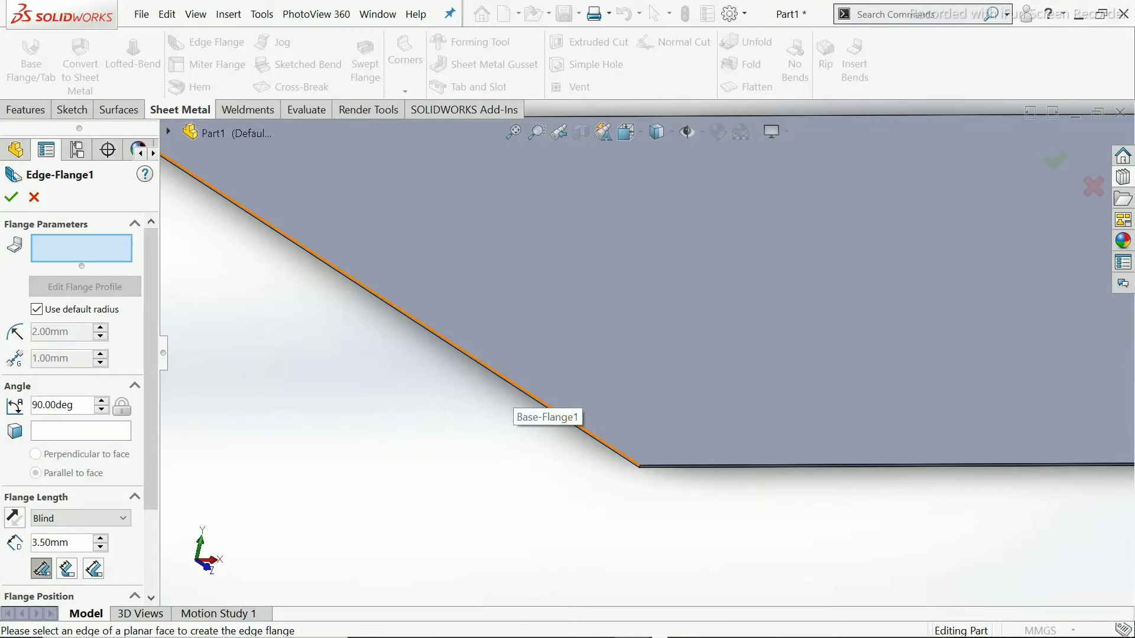
{"action": "left_click", "coordinate": [541, 404]}
{"action": "scroll", "coordinate": [660, 313], "scroll_direction": "up", "scroll_amount": 2}
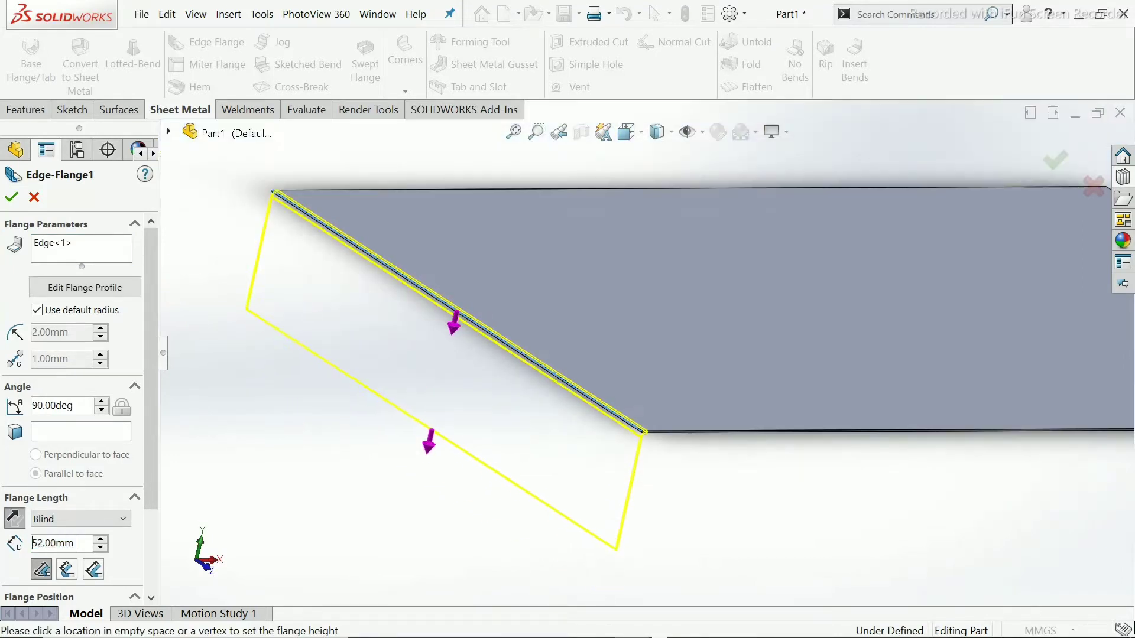
{"action": "left_click", "coordinate": [425, 458]}
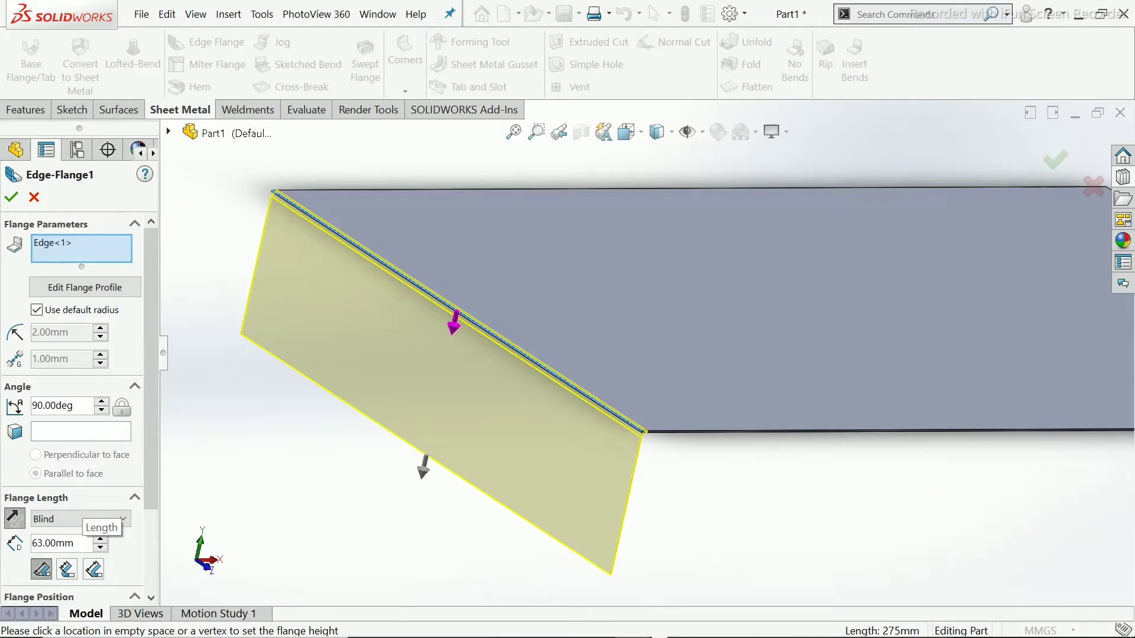
Set the edge flange's length to 76 mm.
{"action": "double_click", "coordinate": [66, 543]}
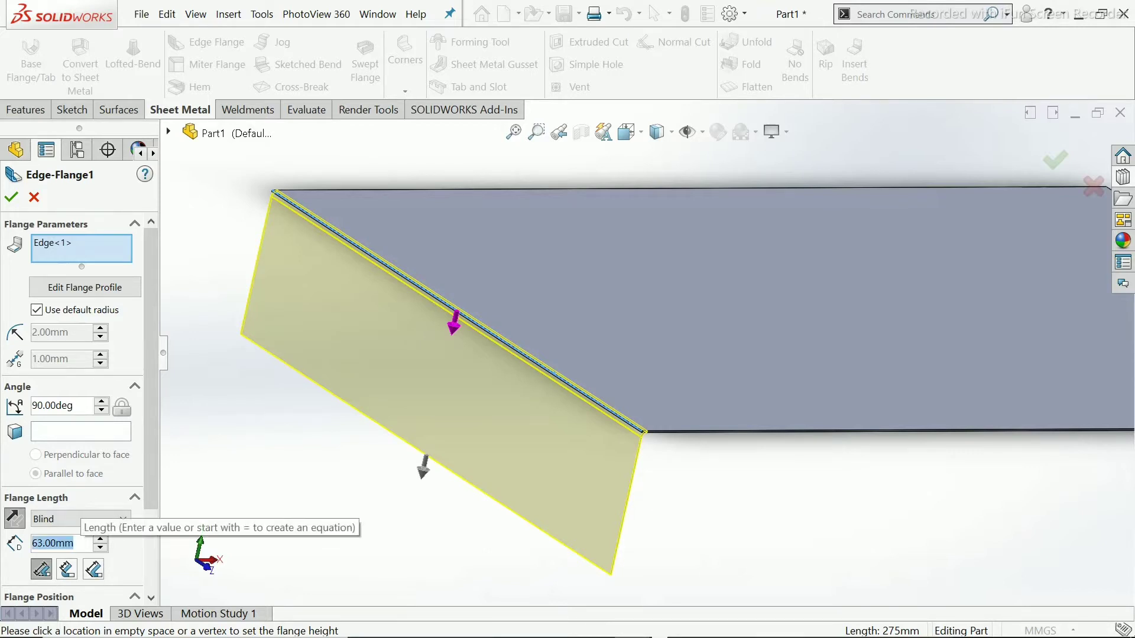
{"action": "type", "text": "76"}
{"action": "key", "text": "Return"}
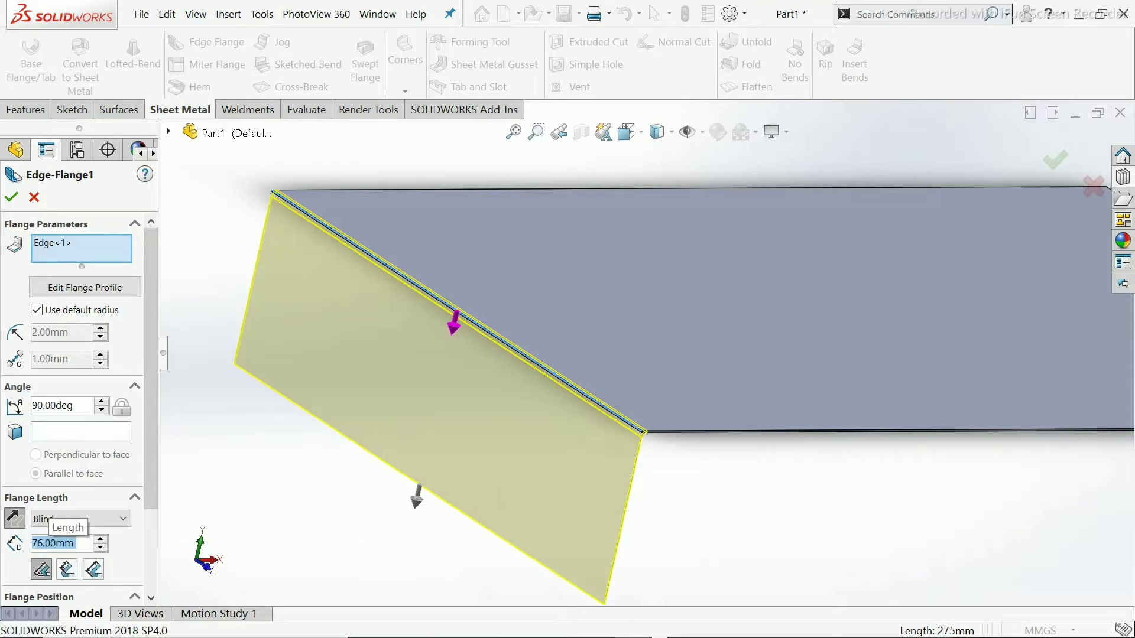
Add the plate's opposite short edge to the same edge flange feature.
{"action": "scroll", "coordinate": [645, 351], "scroll_direction": "up", "scroll_amount": 3}
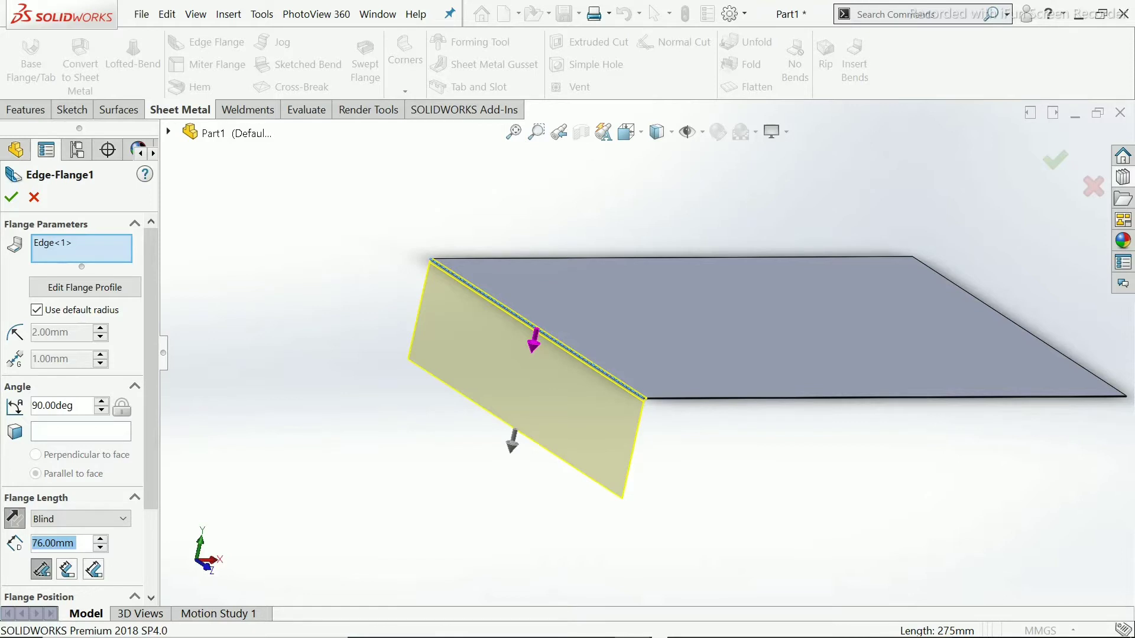
{"action": "mouse_move", "coordinate": [946, 393]}
{"action": "middle_mouse_down"}
{"action": "mouse_move", "coordinate": [887, 381]}
{"action": "mouse_move", "coordinate": [946, 411]}
{"action": "middle_mouse_up"}
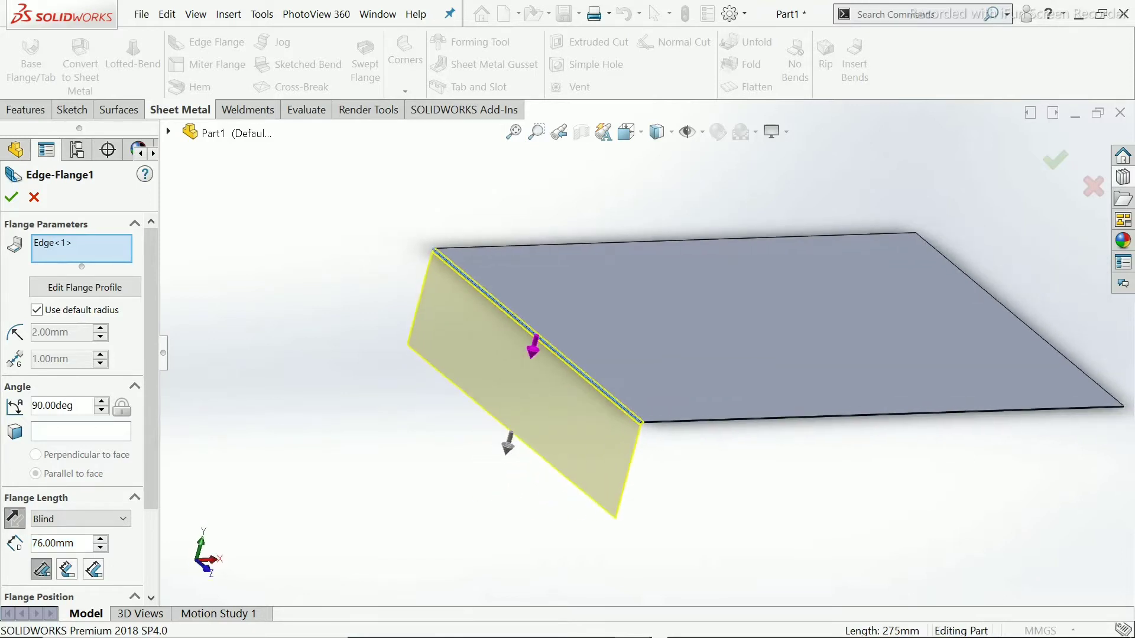
{"action": "scroll", "coordinate": [946, 410], "scroll_direction": "down", "scroll_amount": 2}
{"action": "scroll", "coordinate": [945, 410], "scroll_direction": "up", "scroll_amount": 3}
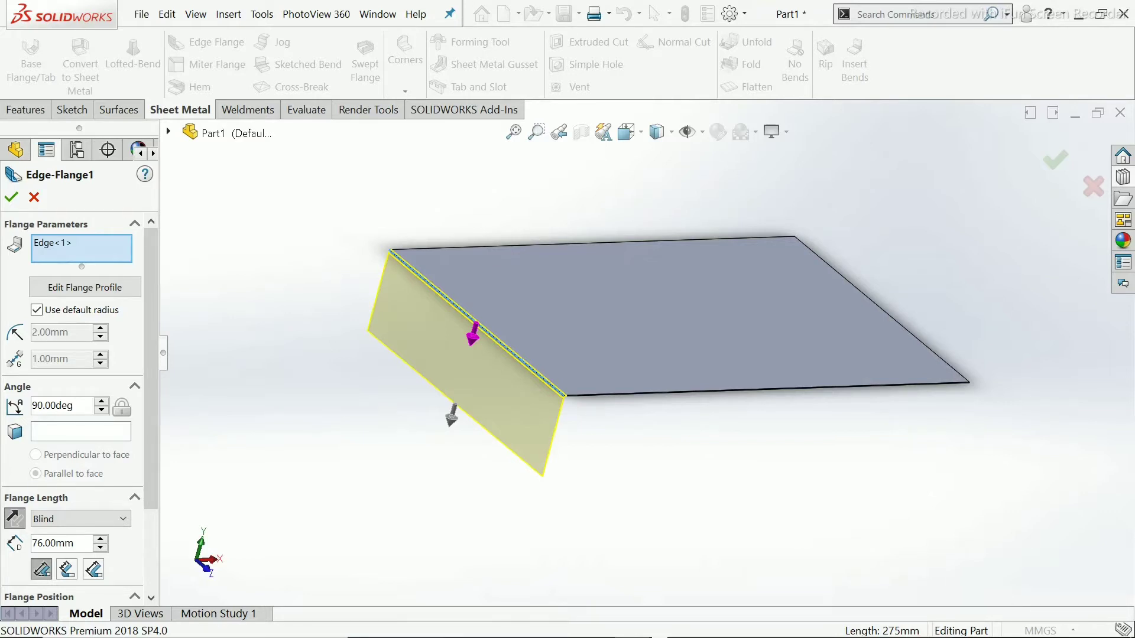
{"action": "scroll", "coordinate": [649, 392], "scroll_direction": "down", "scroll_amount": 2}
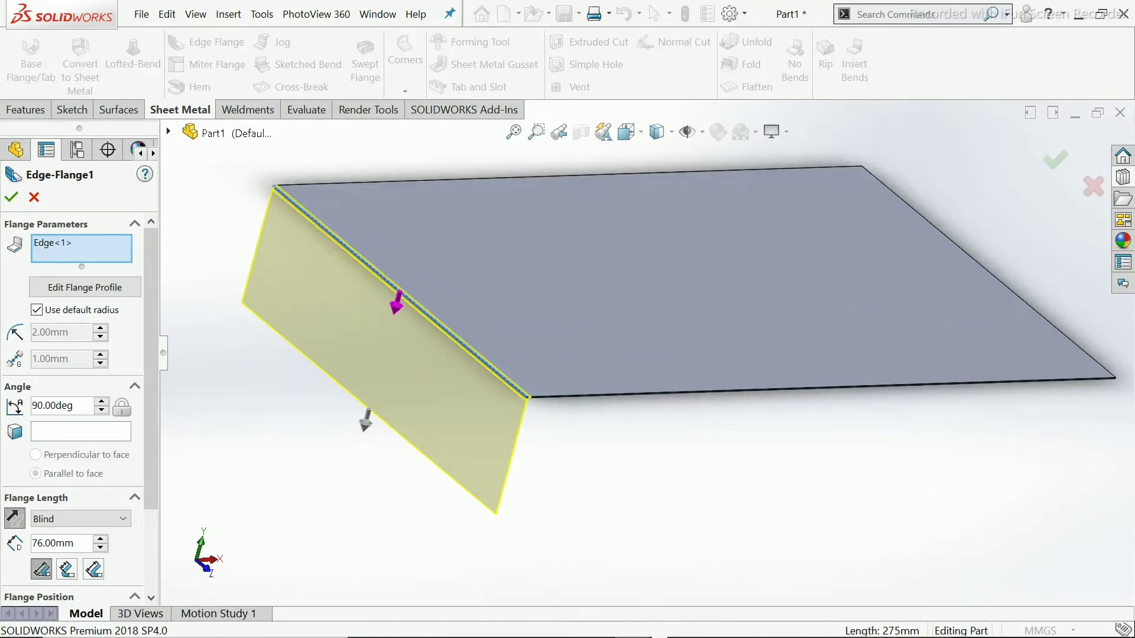
{"action": "middle_click_drag", "start_coordinate": [674, 422], "coordinate": [532, 422]}
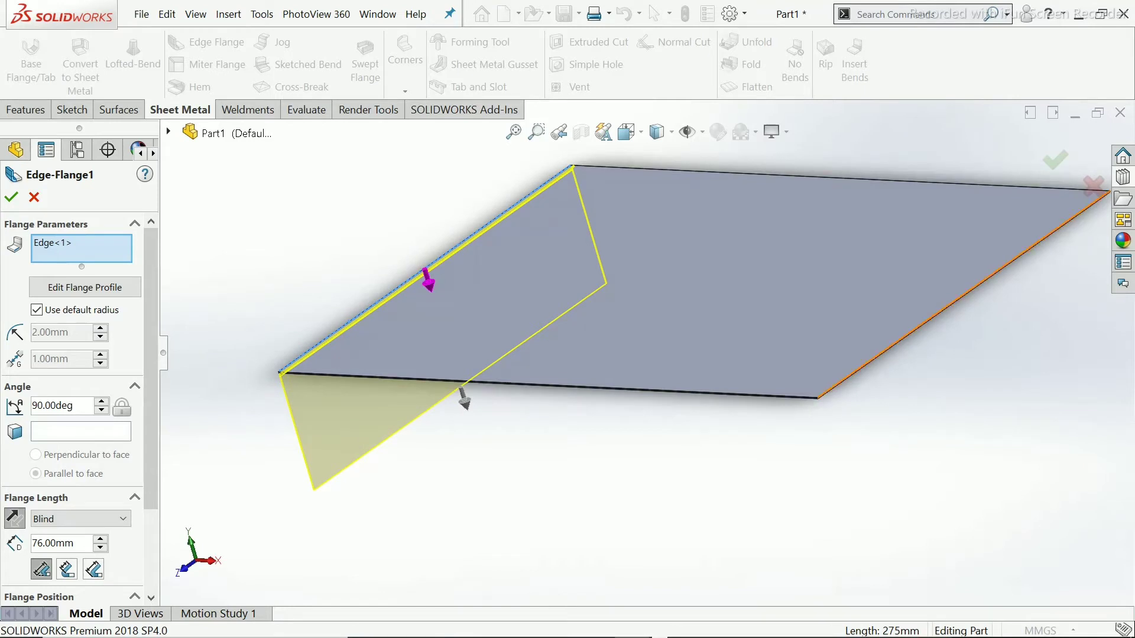
{"action": "left_click", "coordinate": [839, 383]}
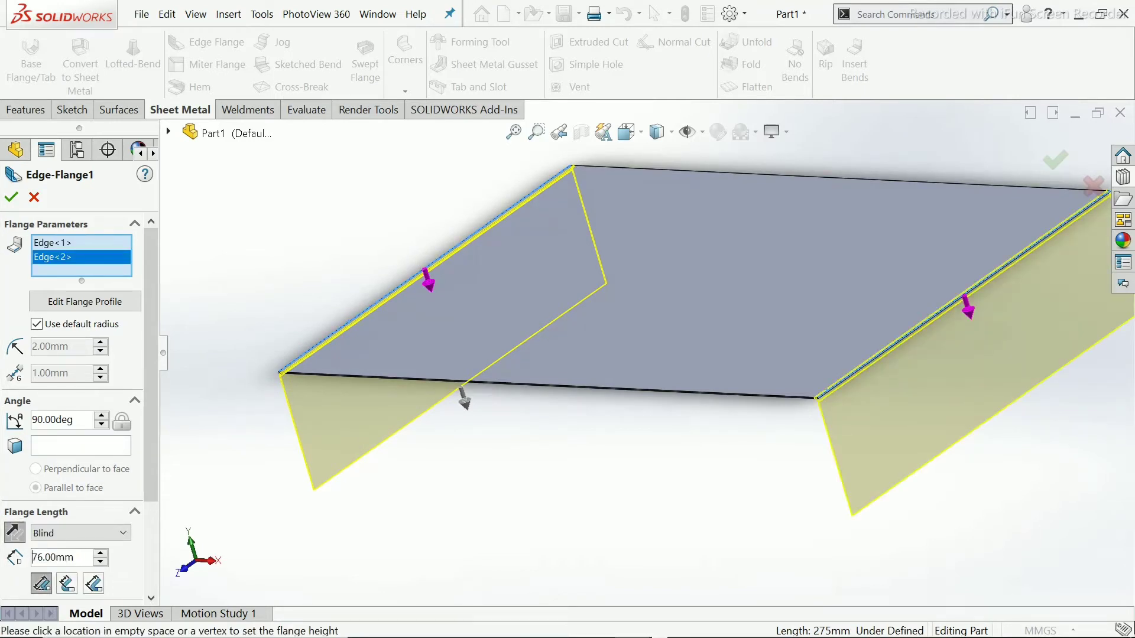
Check the bend preview and flange options, then create the 90-degree edge flanges on both short edges.
{"action": "scroll", "coordinate": [79, 409], "scroll_direction": "down", "scroll_amount": 2}
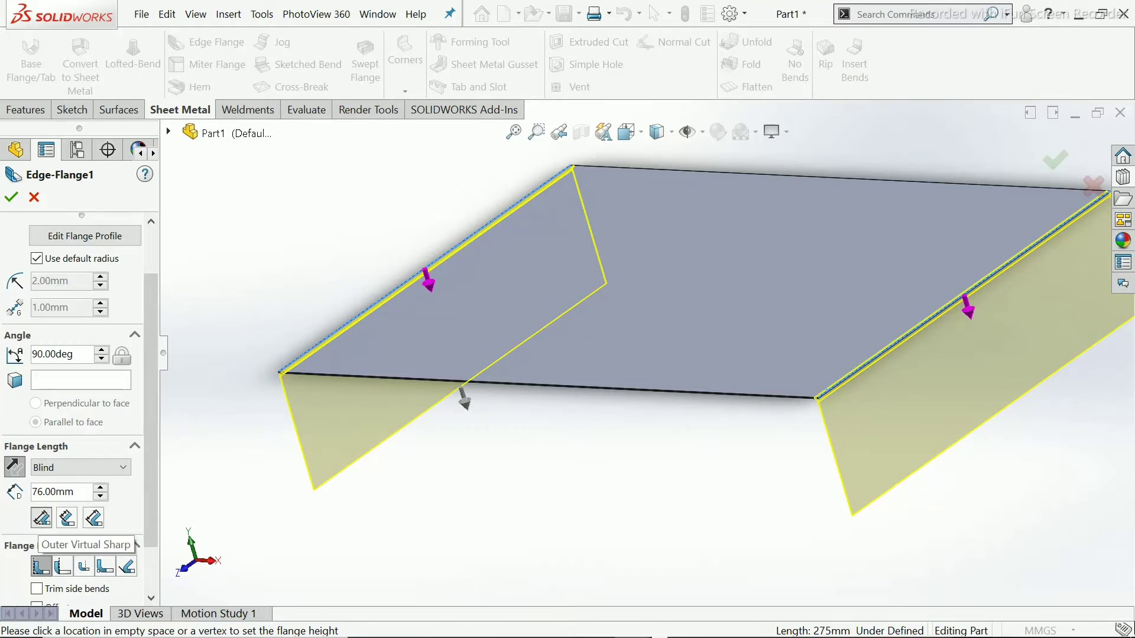
{"action": "scroll", "coordinate": [854, 393], "scroll_direction": "down", "scroll_amount": 6}
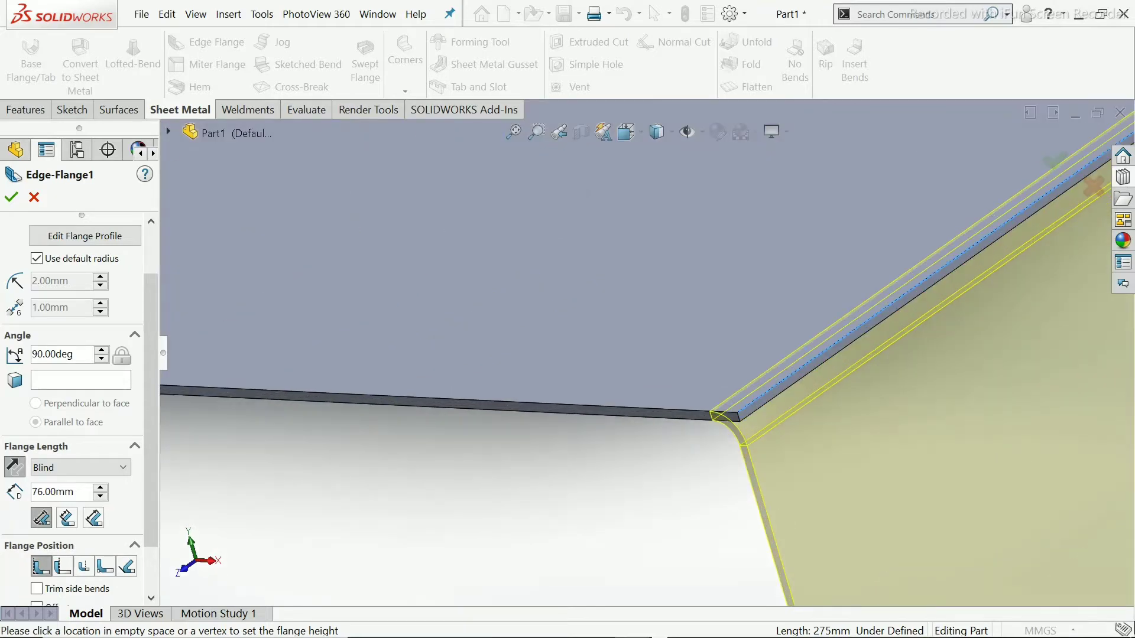
{"action": "scroll", "coordinate": [904, 412], "scroll_direction": "down", "scroll_amount": 2}
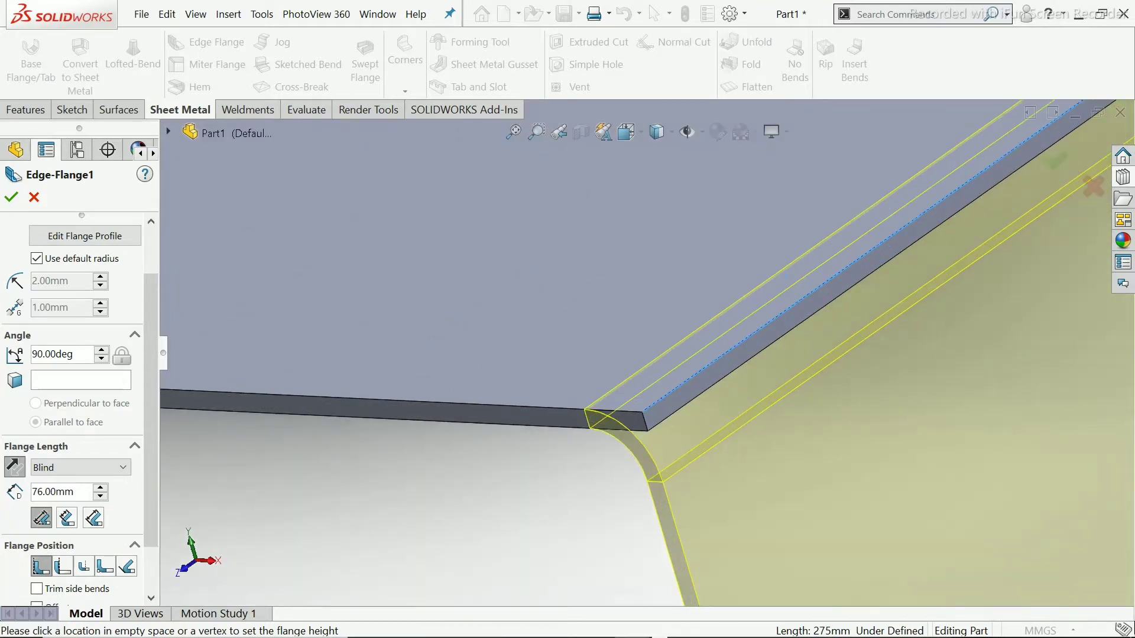
{"action": "scroll", "coordinate": [644, 331], "scroll_direction": "up", "scroll_amount": 8}
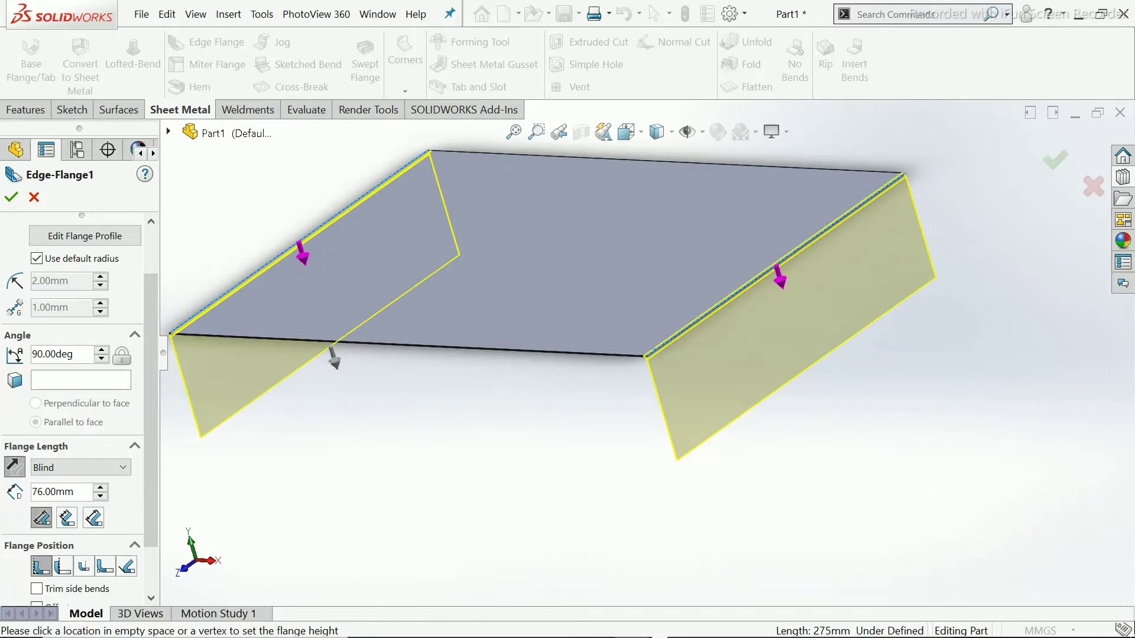
{"action": "scroll", "coordinate": [79, 408], "scroll_direction": "down", "scroll_amount": 2}
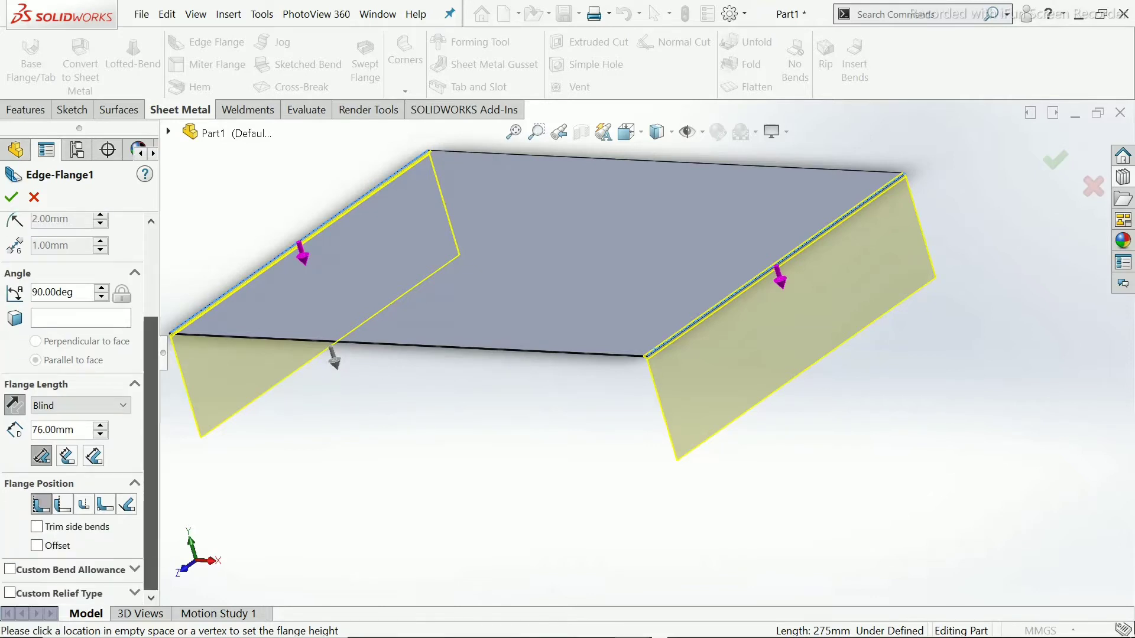
{"action": "scroll", "coordinate": [80, 407], "scroll_direction": "up", "scroll_amount": 4}
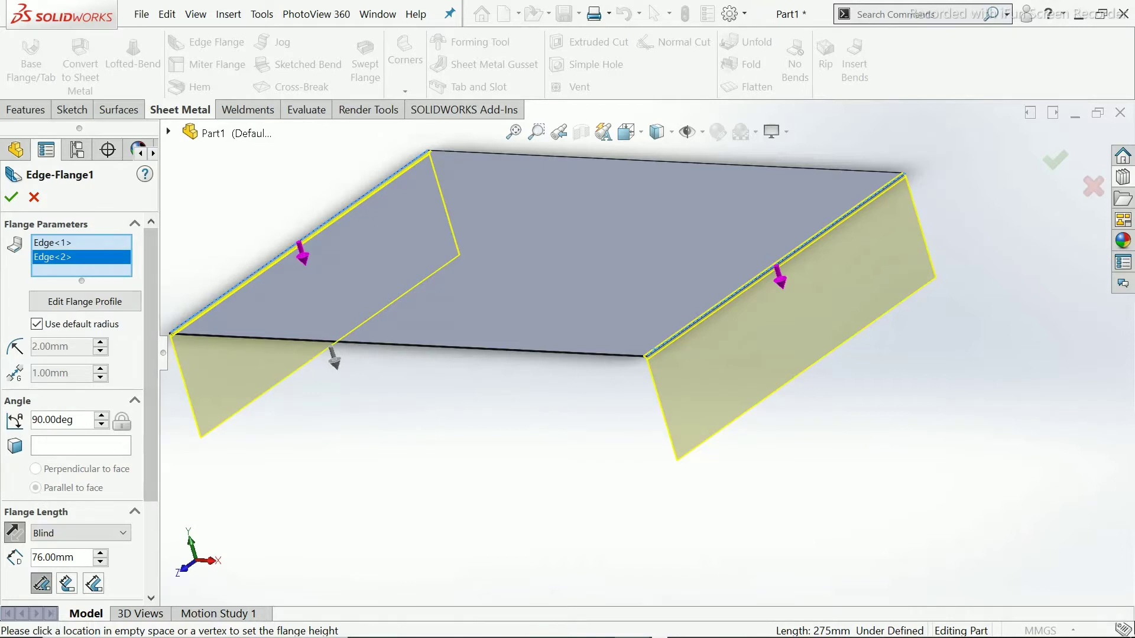
{"action": "left_click", "coordinate": [11, 197]}
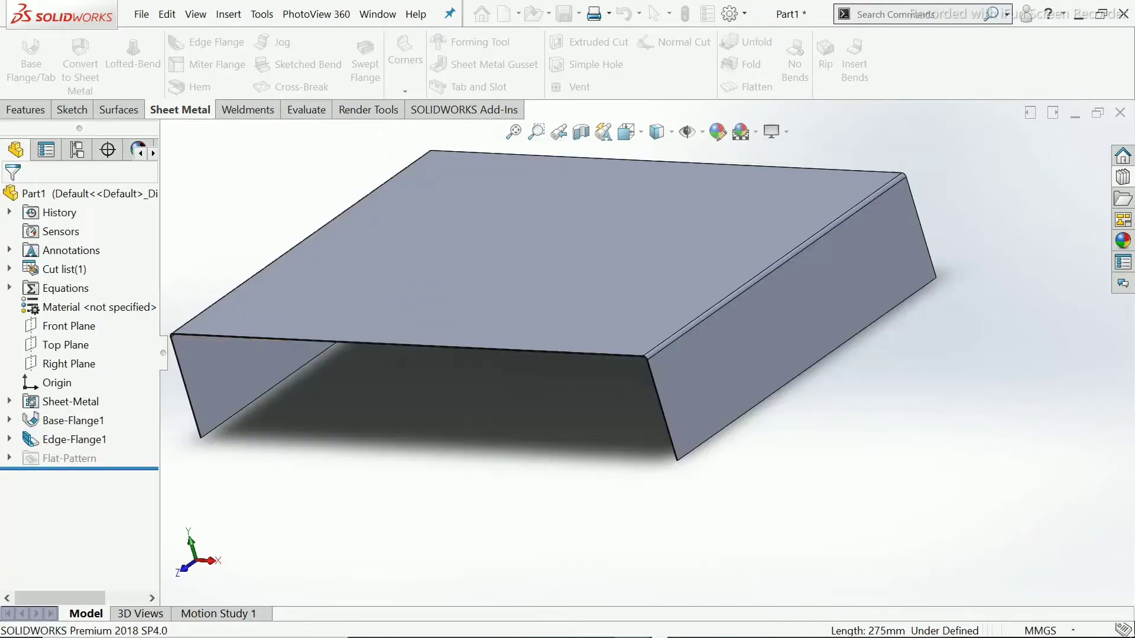
Start an edge flange on the top plate's open front long edge, extending it downward about 68 mm.
{"action": "middle_click_drag", "start_coordinate": [562, 331], "coordinate": [661, 293]}
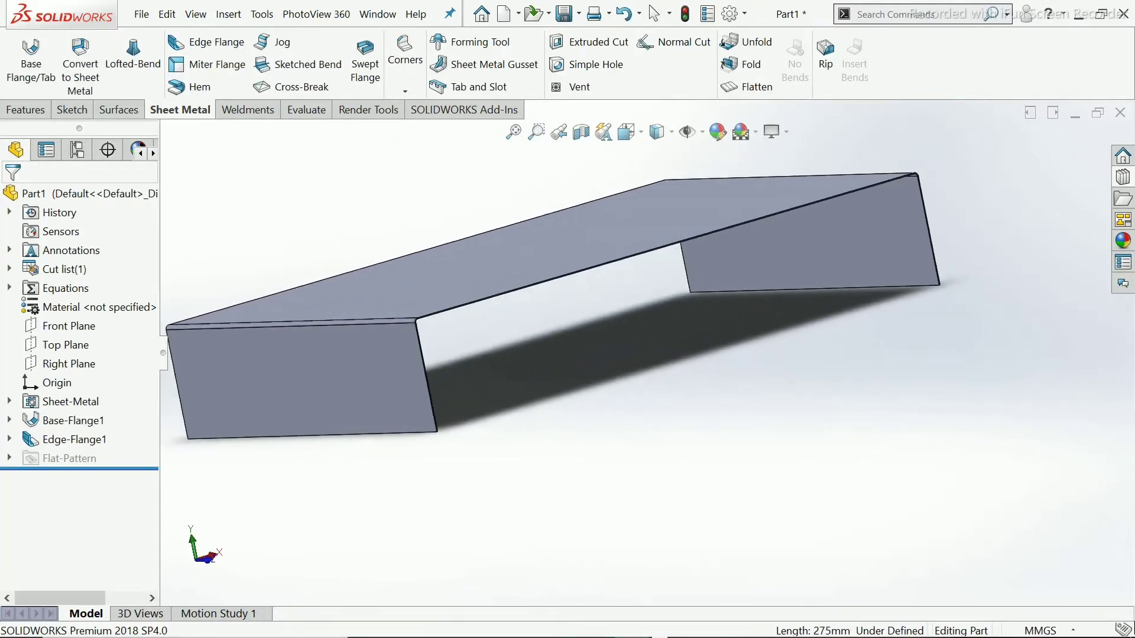
{"action": "middle_click_drag", "start_coordinate": [355, 349], "coordinate": [319, 413]}
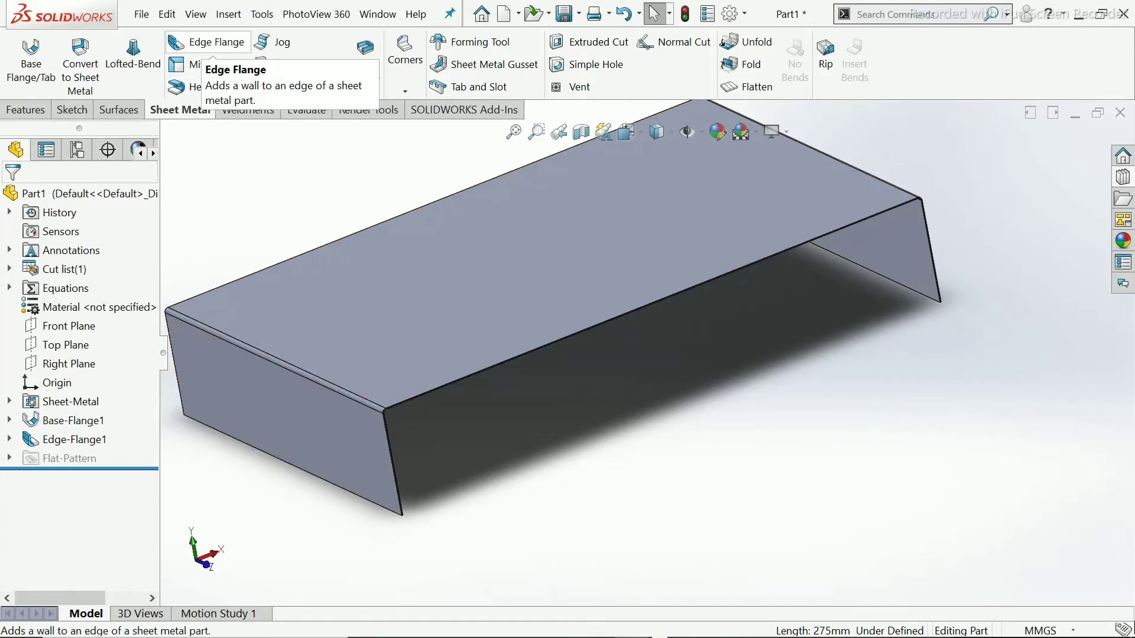
{"action": "left_click", "coordinate": [204, 43]}
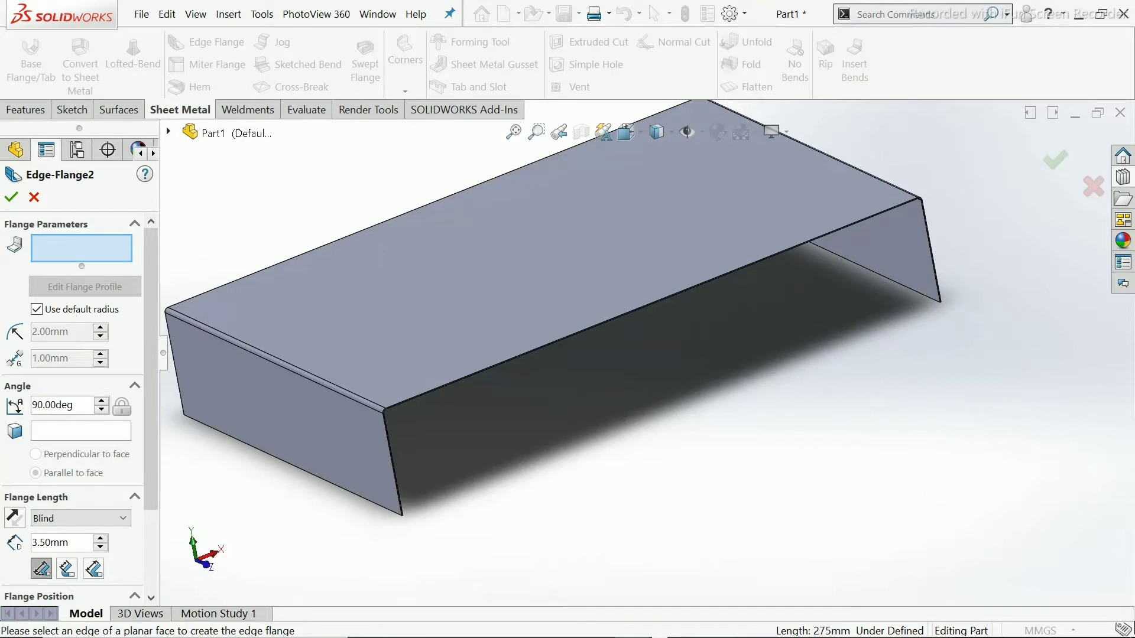
{"action": "middle_click_drag", "start_coordinate": [558, 360], "coordinate": [588, 362]}
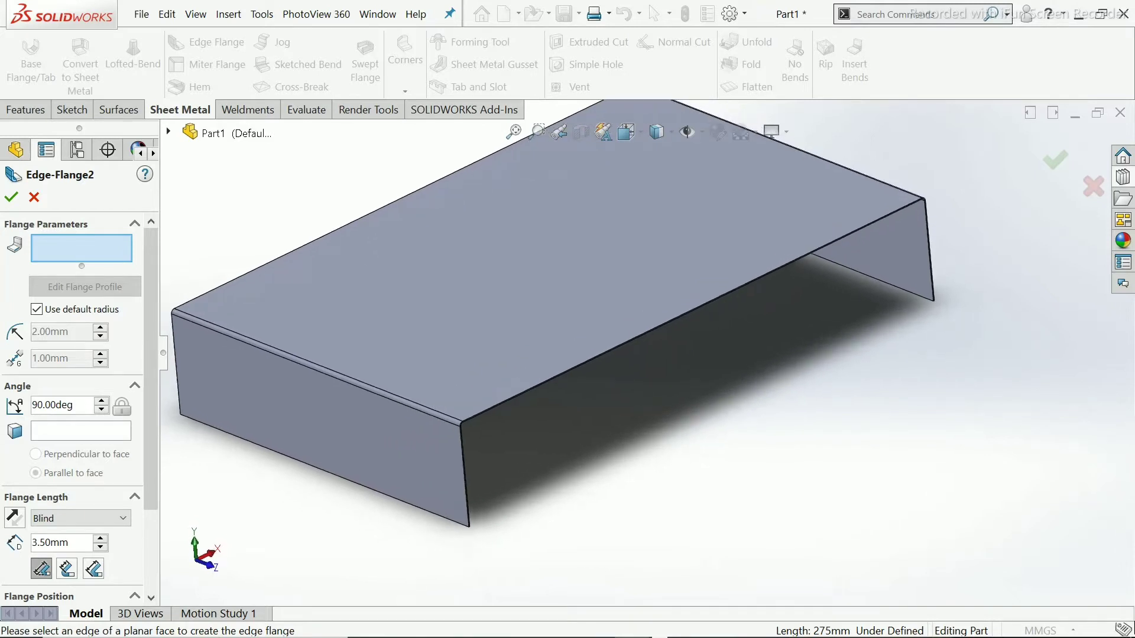
{"action": "scroll", "coordinate": [455, 390], "scroll_direction": "down", "scroll_amount": 4}
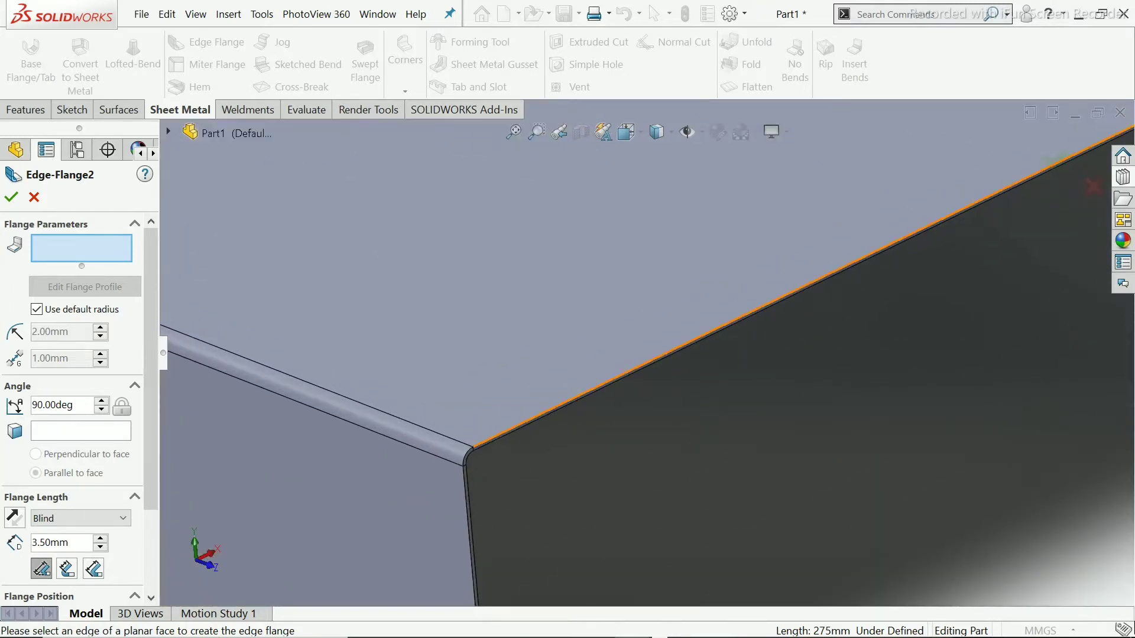
{"action": "left_click", "coordinate": [648, 363]}
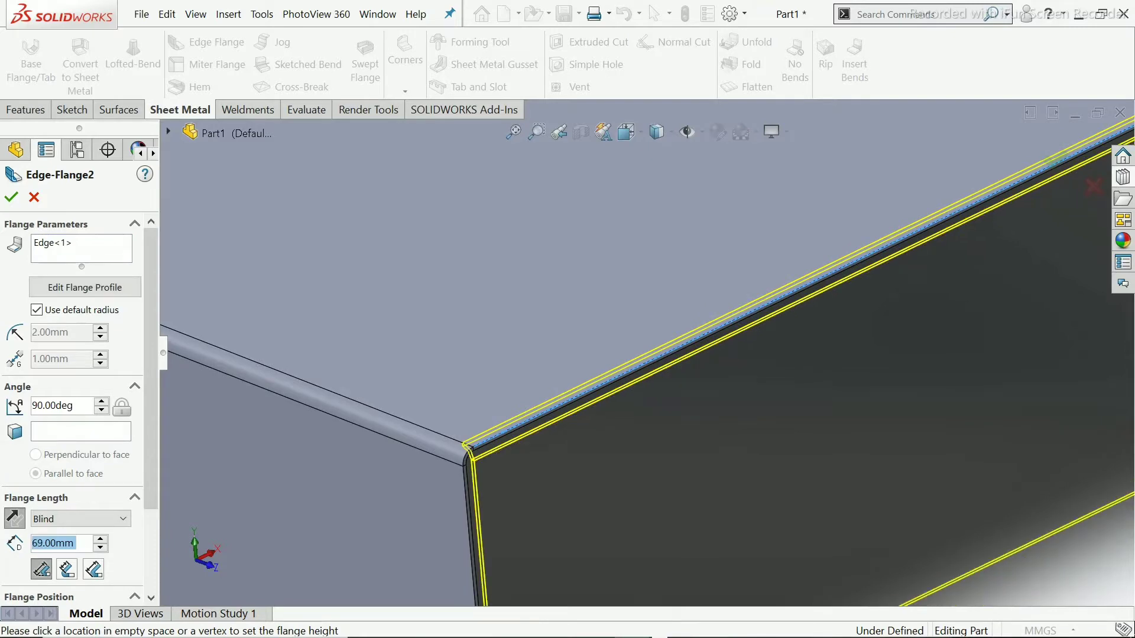
{"action": "scroll", "coordinate": [827, 242], "scroll_direction": "up", "scroll_amount": 4}
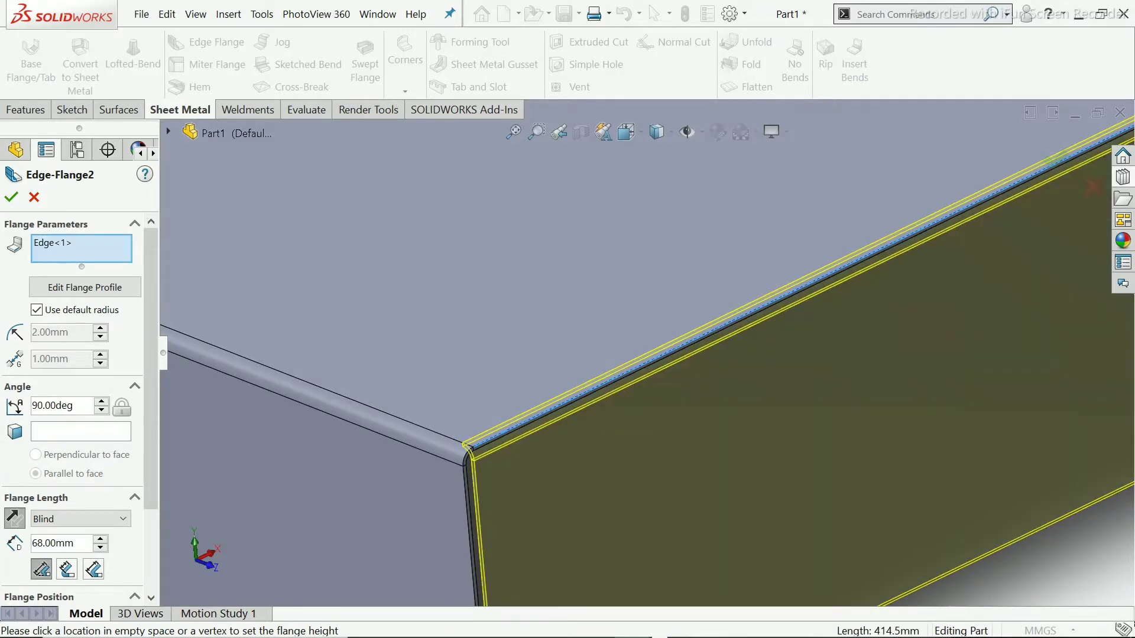
{"action": "scroll", "coordinate": [482, 424], "scroll_direction": "up", "scroll_amount": 2}
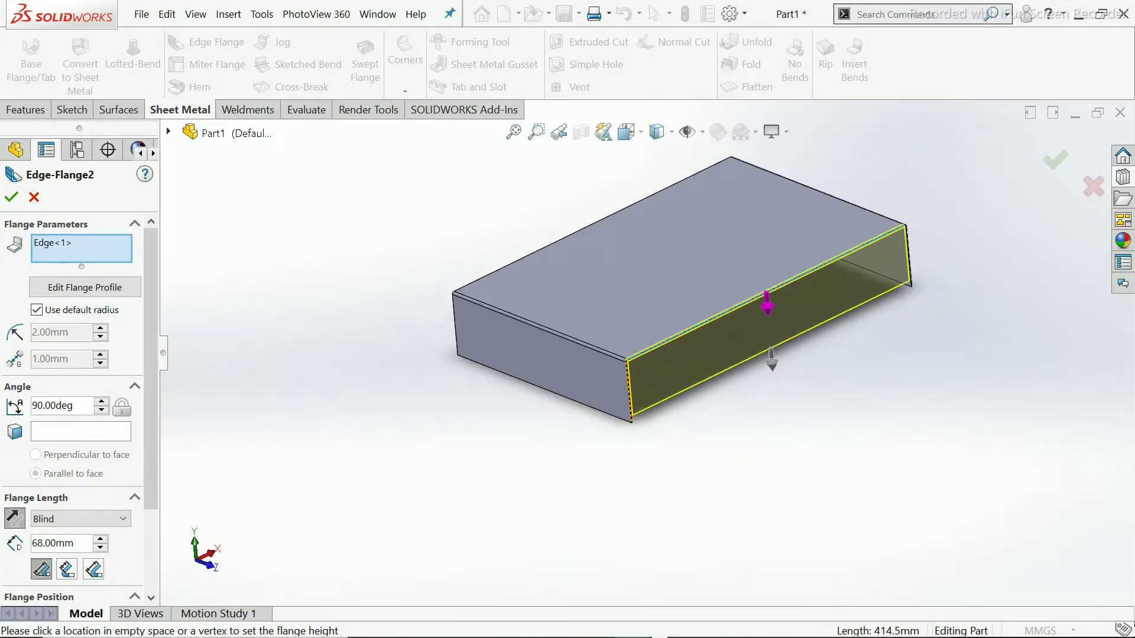
Add the front vertical edges of both side flanges to the same edge flange feature.
{"action": "scroll", "coordinate": [569, 427], "scroll_direction": "down", "scroll_amount": 4}
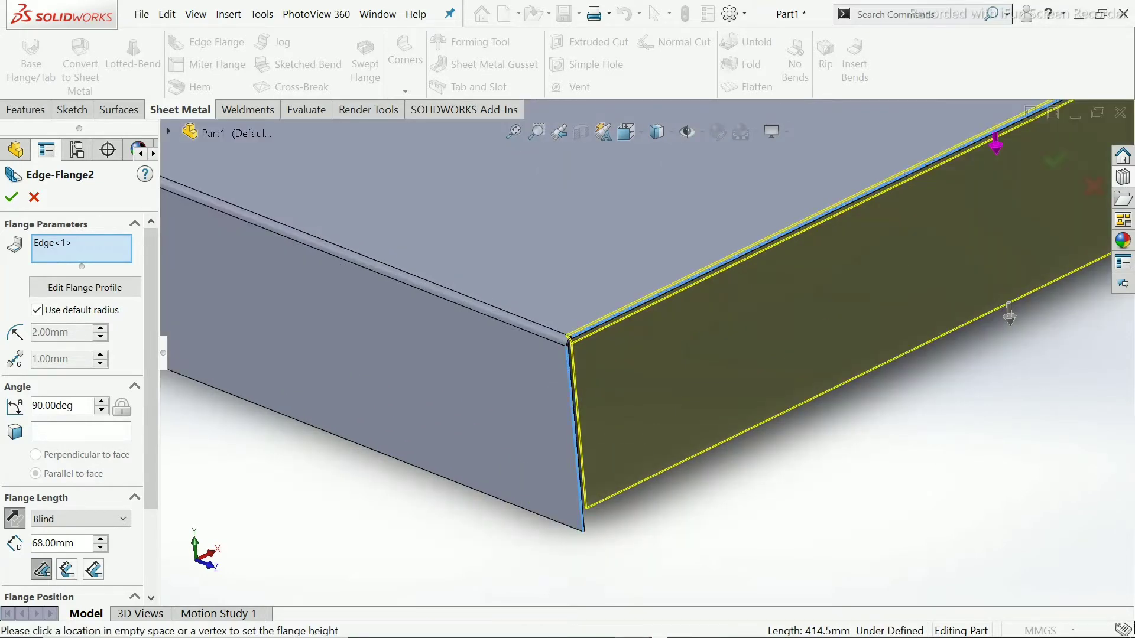
{"action": "left_click", "coordinate": [575, 449]}
{"action": "scroll", "coordinate": [643, 355], "scroll_direction": "up", "scroll_amount": 3}
{"action": "scroll", "coordinate": [647, 355], "scroll_direction": "up", "scroll_amount": 3}
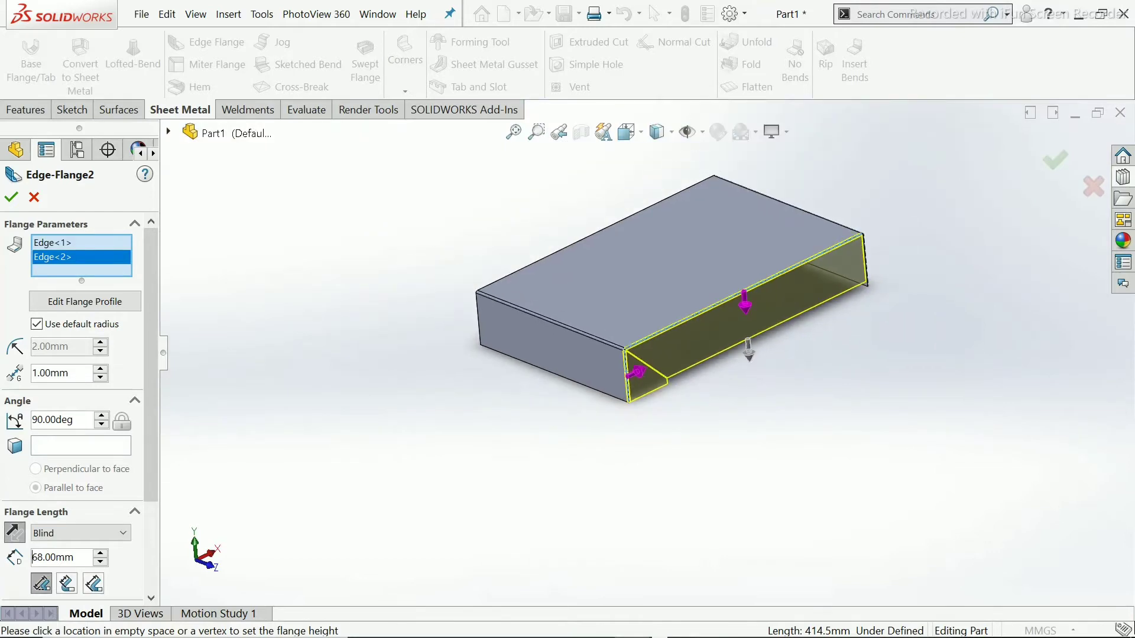
{"action": "scroll", "coordinate": [861, 249], "scroll_direction": "down", "scroll_amount": 6}
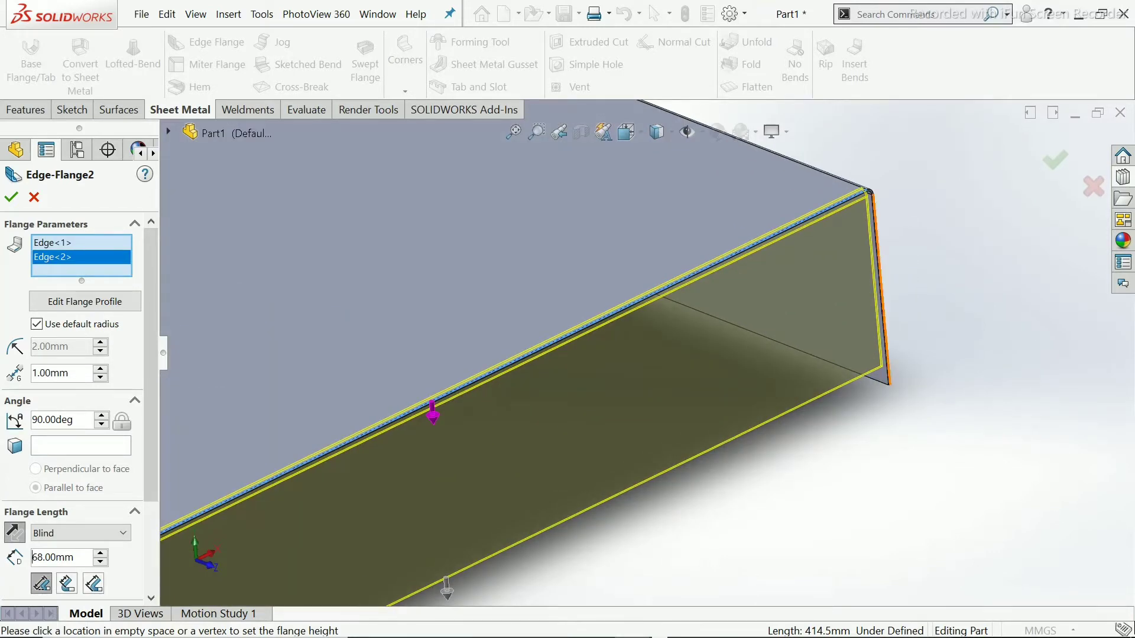
{"action": "left_click", "coordinate": [878, 296]}
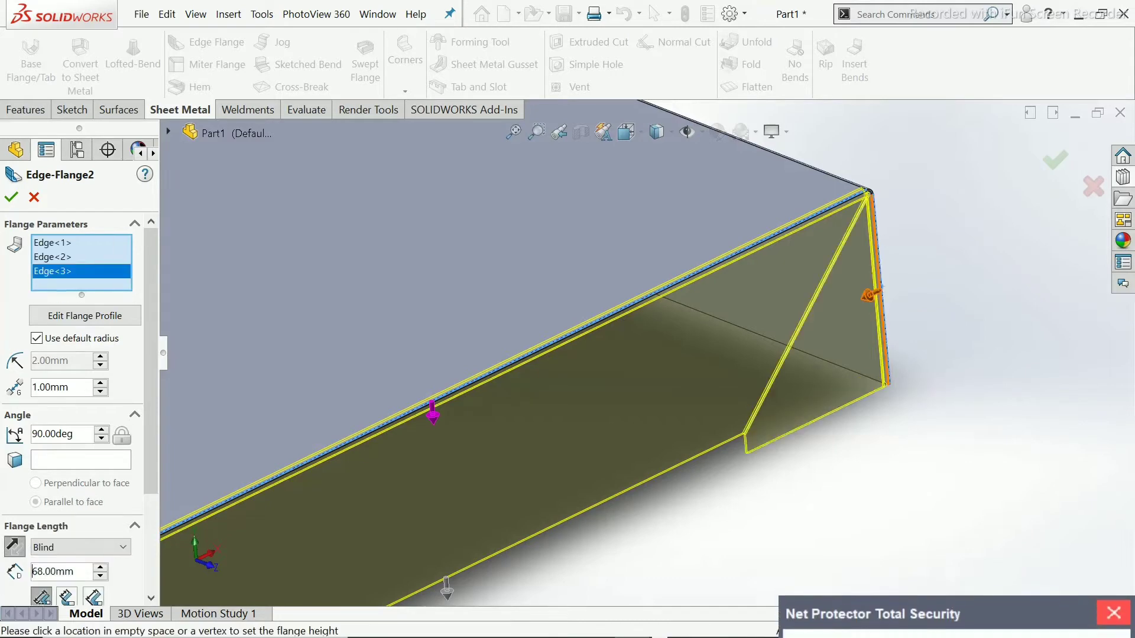
{"action": "left_click", "coordinate": [1113, 556]}
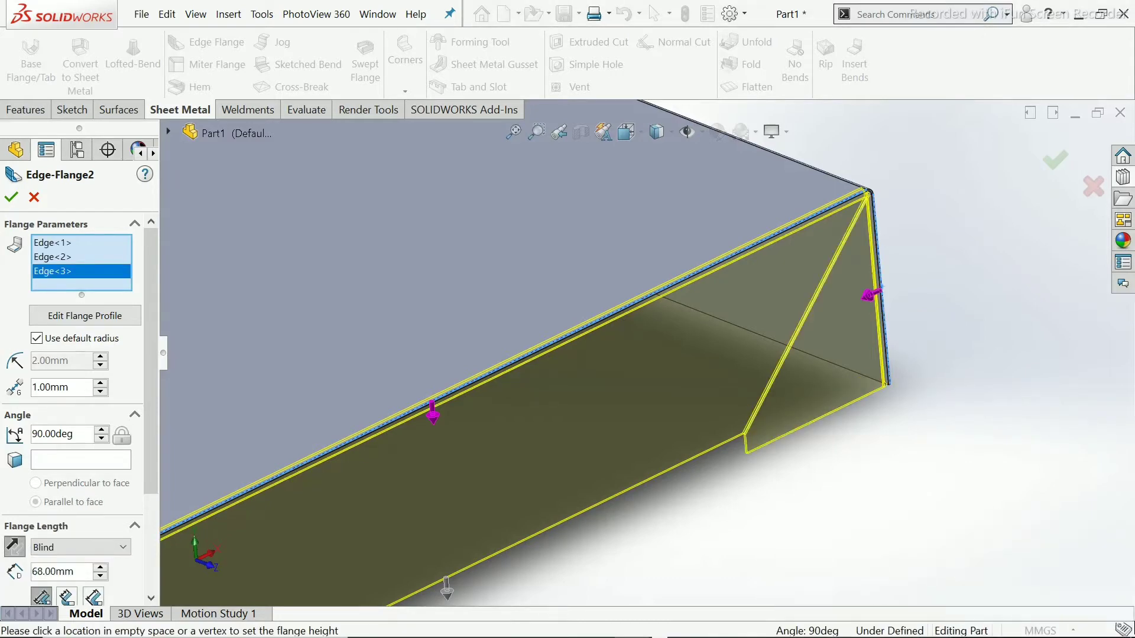
Examine the flange preview at both front corners, including the mitre gap between adjoining flanges.
{"action": "scroll", "coordinate": [751, 467], "scroll_direction": "down", "scroll_amount": 3}
{"action": "scroll", "coordinate": [751, 466], "scroll_direction": "up", "scroll_amount": 4}
{"action": "scroll", "coordinate": [582, 428], "scroll_direction": "up", "scroll_amount": 5}
{"action": "scroll", "coordinate": [582, 428], "scroll_direction": "down", "scroll_amount": 3}
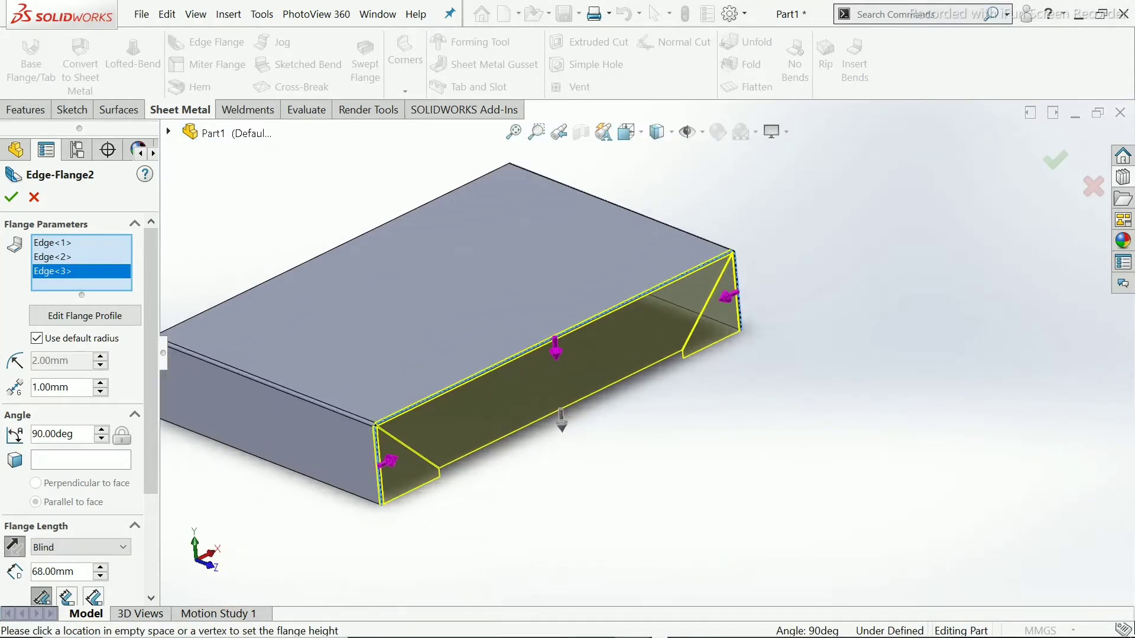
{"action": "scroll", "coordinate": [582, 428], "scroll_direction": "up", "scroll_amount": 3}
{"action": "scroll", "coordinate": [444, 413], "scroll_direction": "down", "scroll_amount": 10}
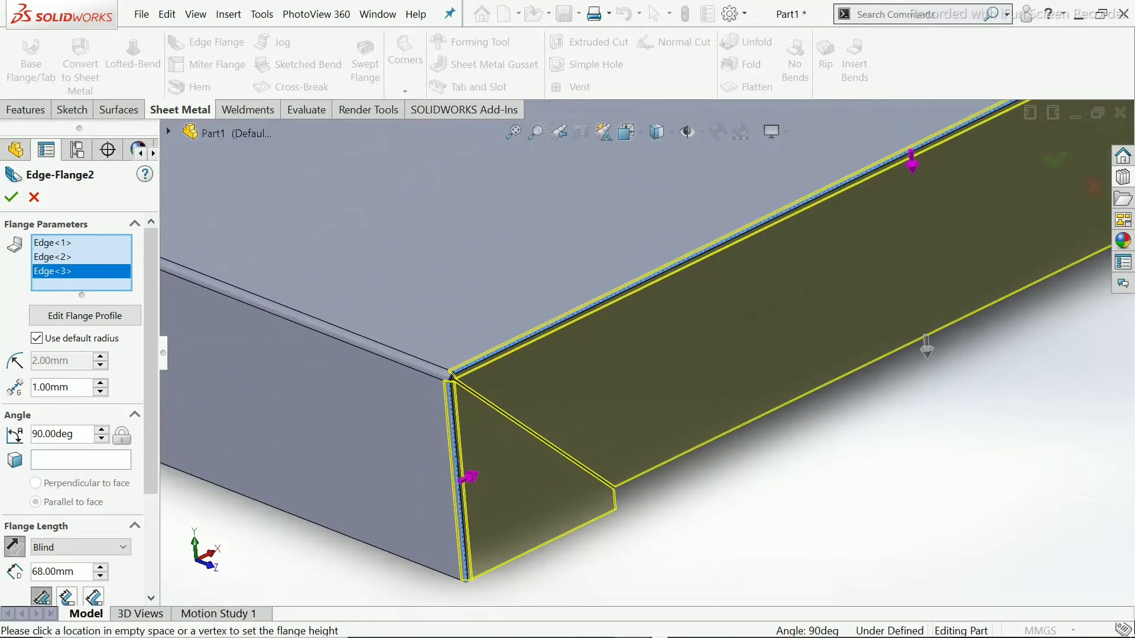
{"action": "scroll", "coordinate": [768, 425], "scroll_direction": "down", "scroll_amount": 2}
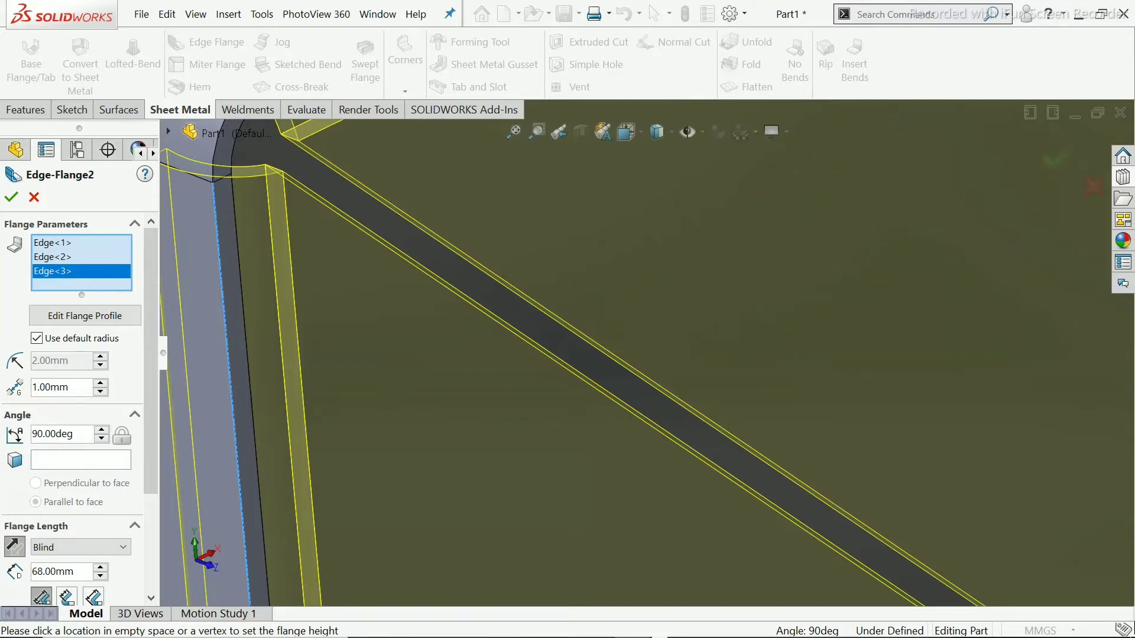
{"action": "scroll", "coordinate": [1109, 301], "scroll_direction": "up", "scroll_amount": 10}
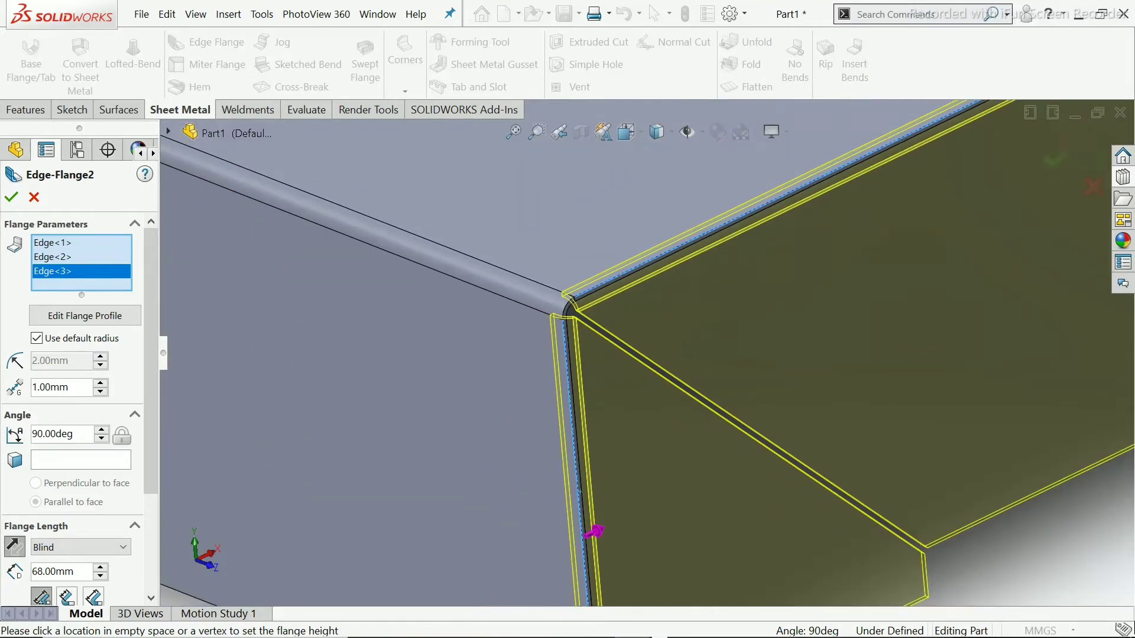
{"action": "scroll", "coordinate": [1109, 300], "scroll_direction": "up", "scroll_amount": 5}
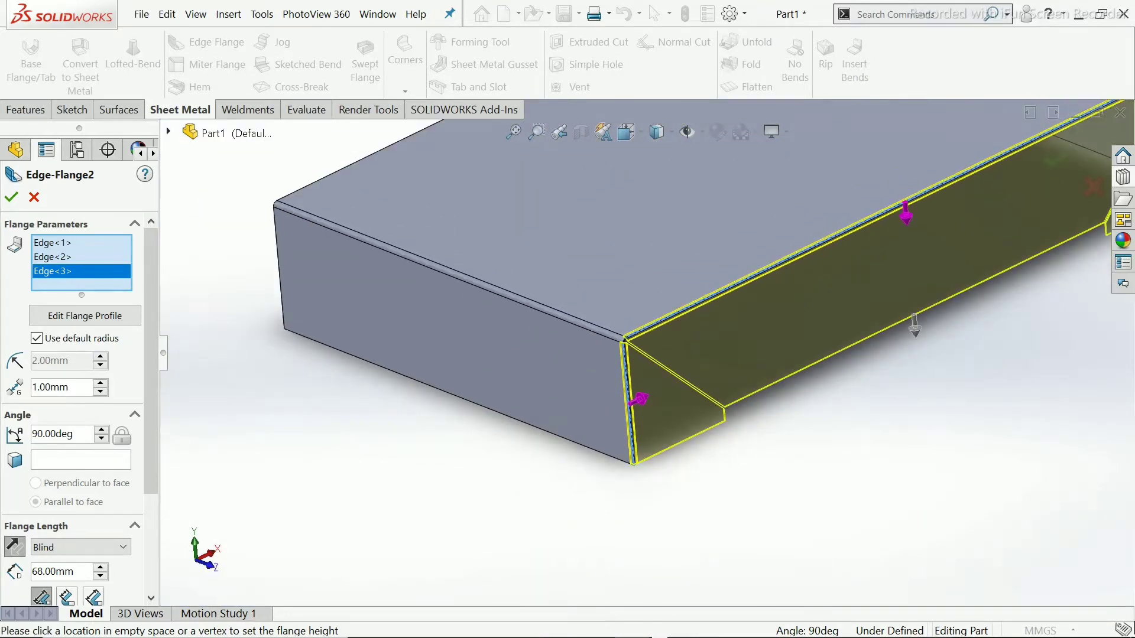
{"action": "scroll", "coordinate": [739, 361], "scroll_direction": "down", "scroll_amount": 4}
{"action": "scroll", "coordinate": [739, 360], "scroll_direction": "up", "scroll_amount": 3}
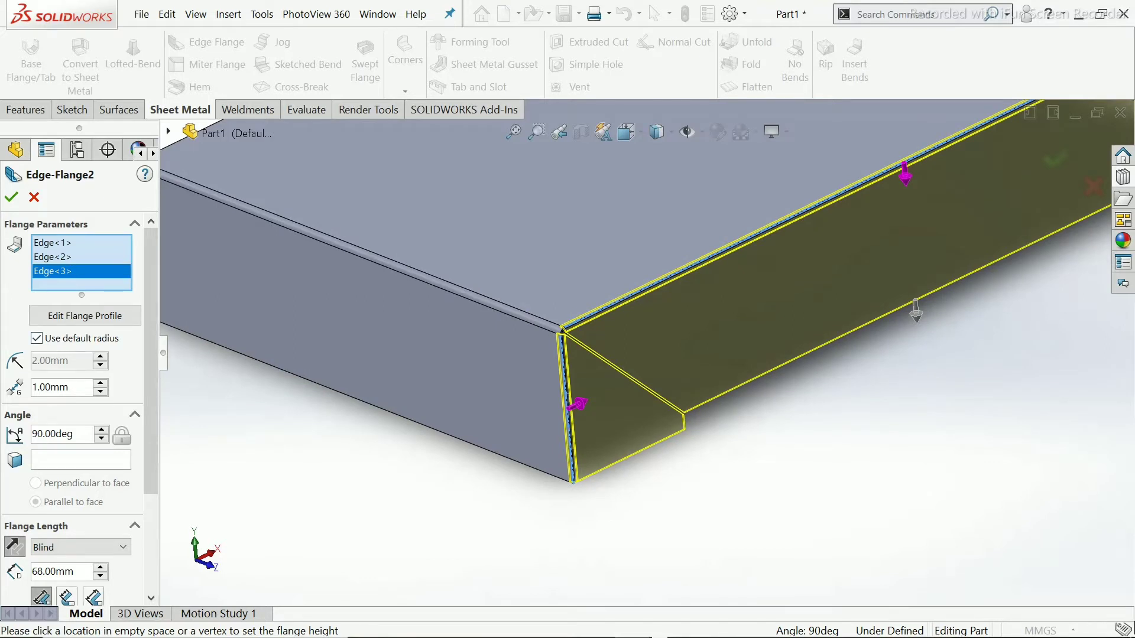
Override the default bend radius of the front edge flanges with 5 mm.
{"action": "left_click", "coordinate": [37, 338]}
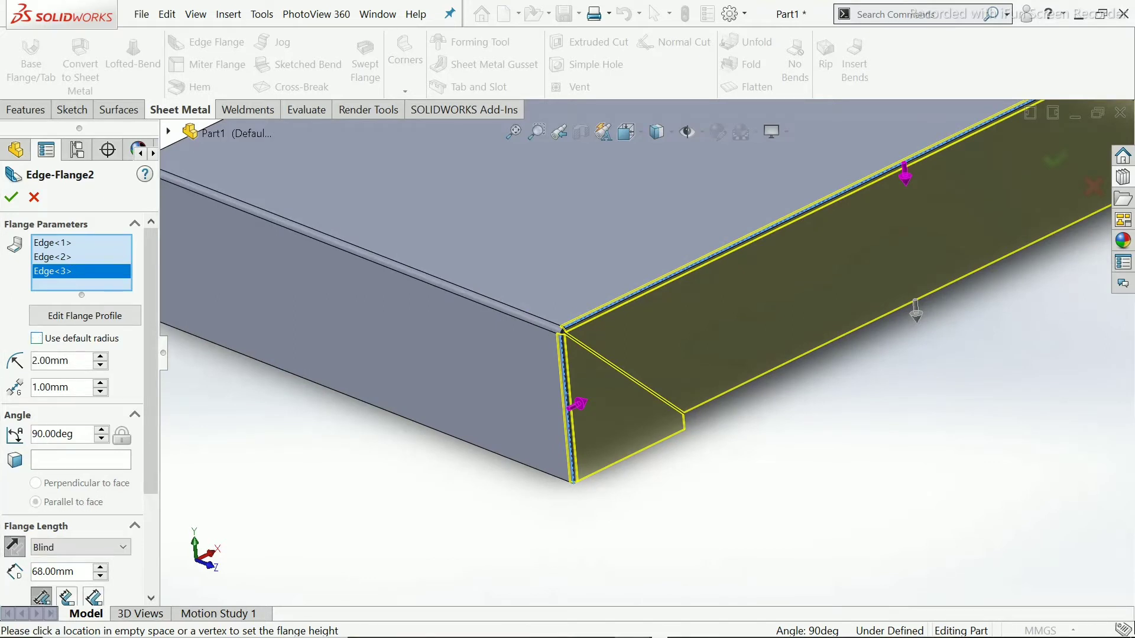
{"action": "double_click", "coordinate": [63, 361]}
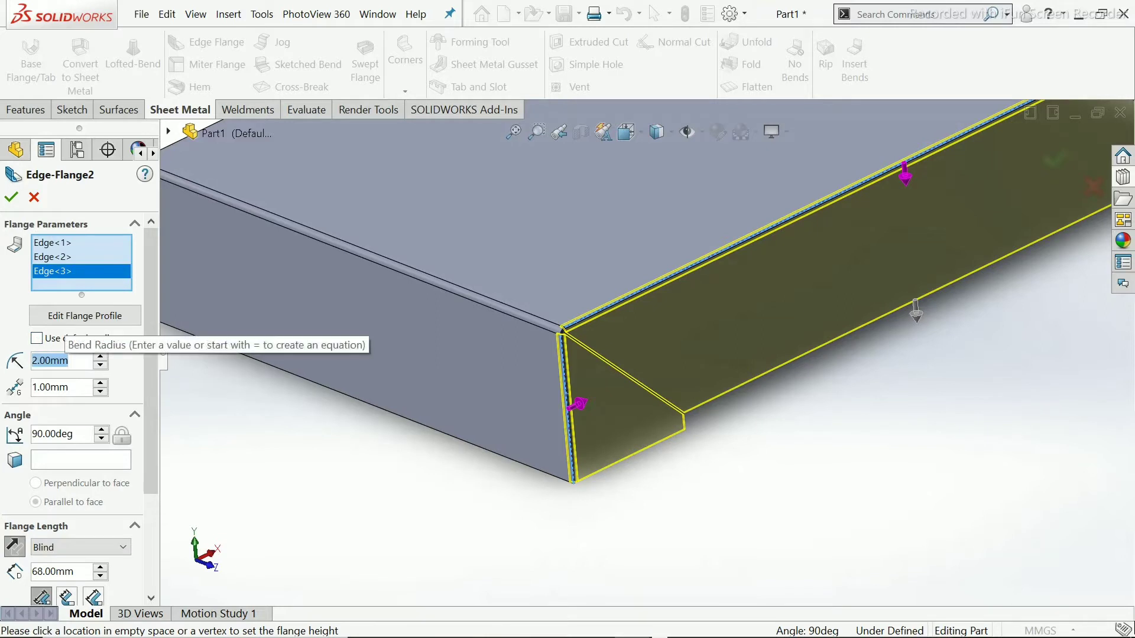
{"action": "type", "text": "5"}
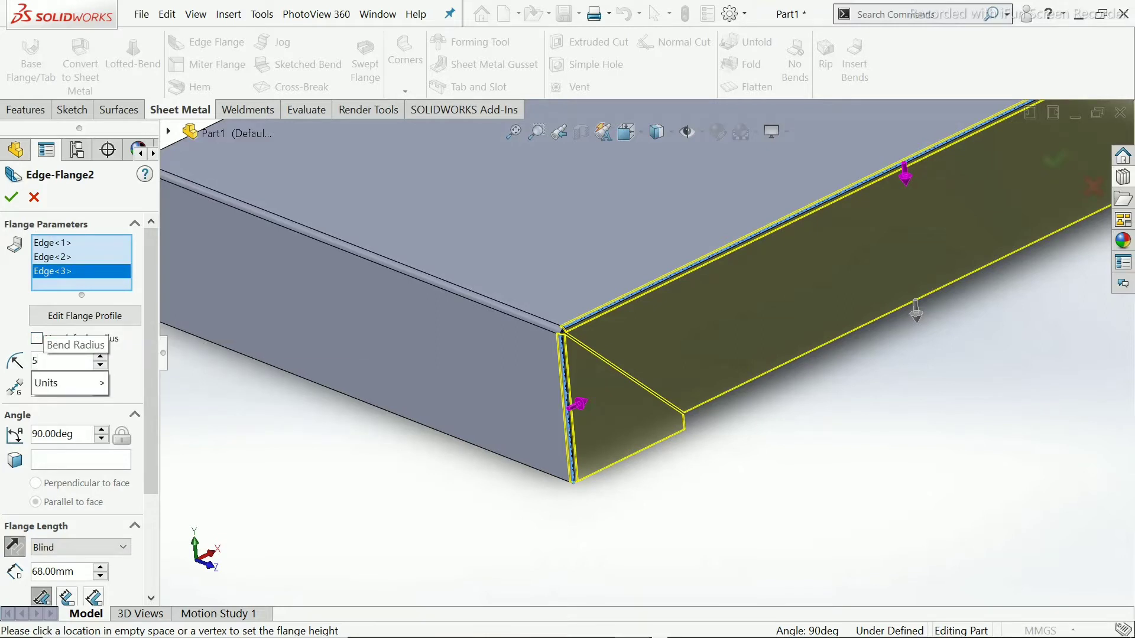
{"action": "key", "text": "Return"}
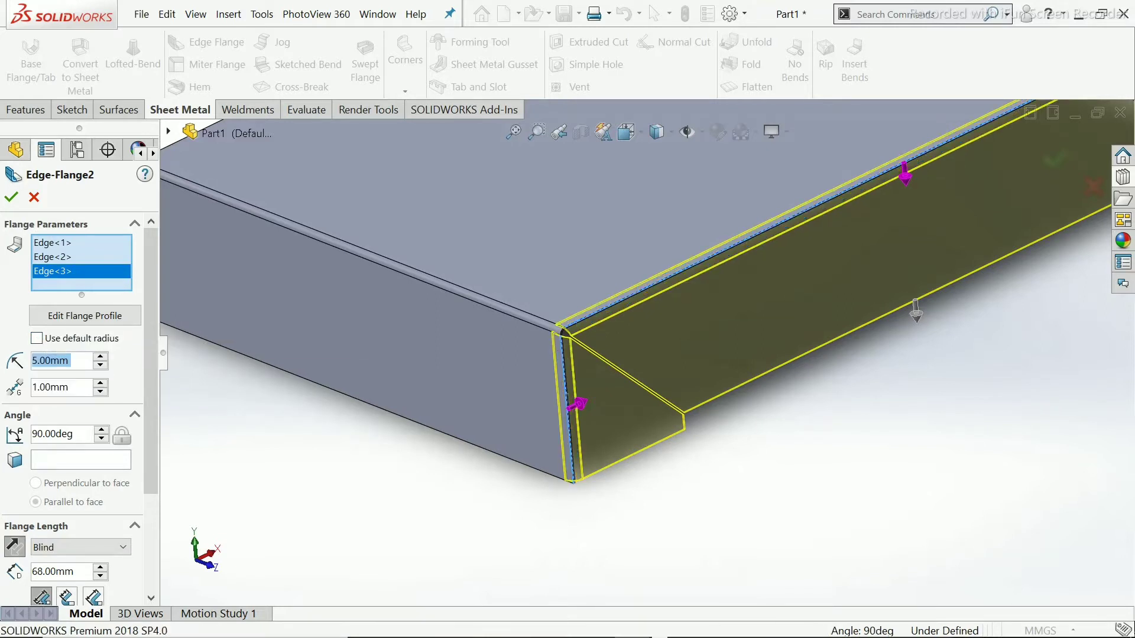
Set the front edge flanges' length to 26 mm and create the feature on all three edges.
{"action": "scroll", "coordinate": [644, 354], "scroll_direction": "up", "scroll_amount": 4}
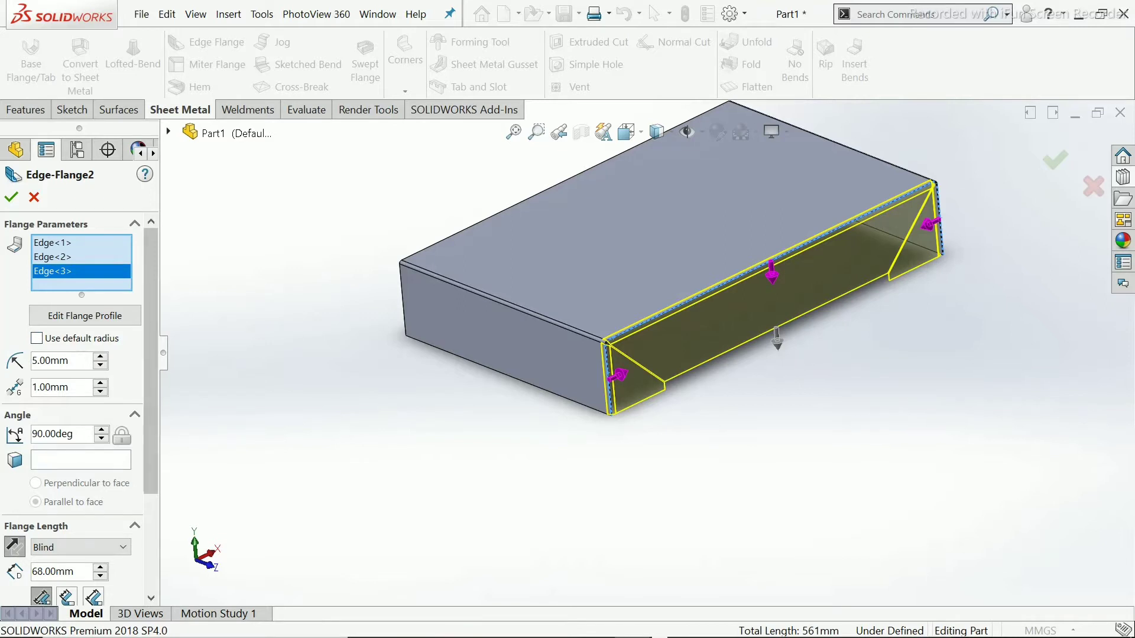
{"action": "scroll", "coordinate": [79, 410], "scroll_direction": "down", "scroll_amount": 2}
{"action": "double_click", "coordinate": [64, 525]}
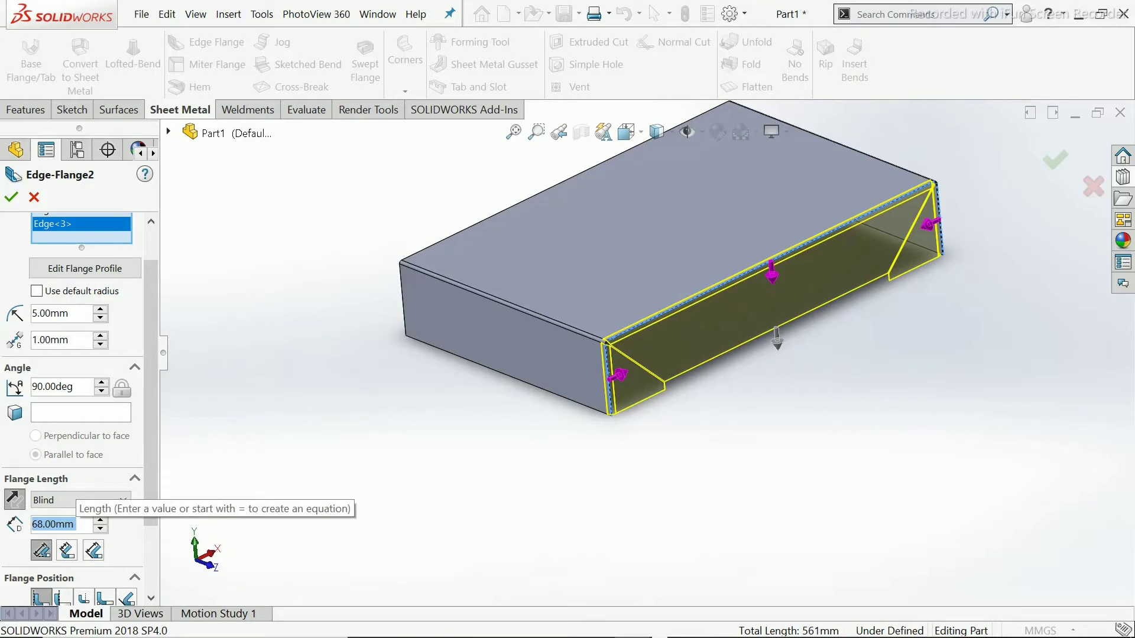
{"action": "type", "text": "26"}
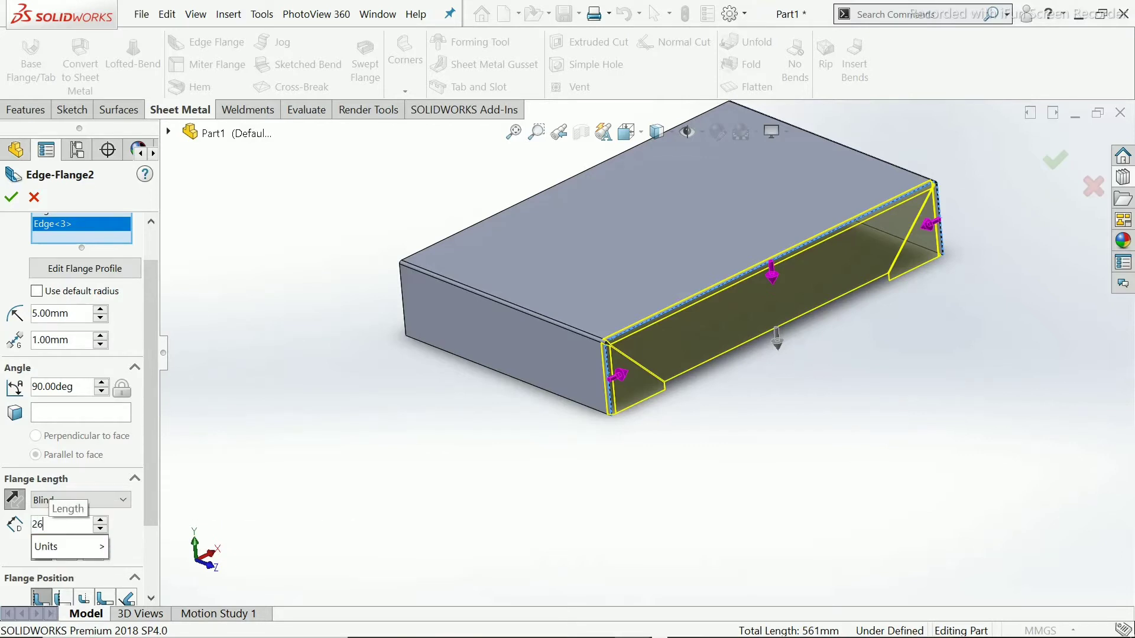
{"action": "key", "text": "Return"}
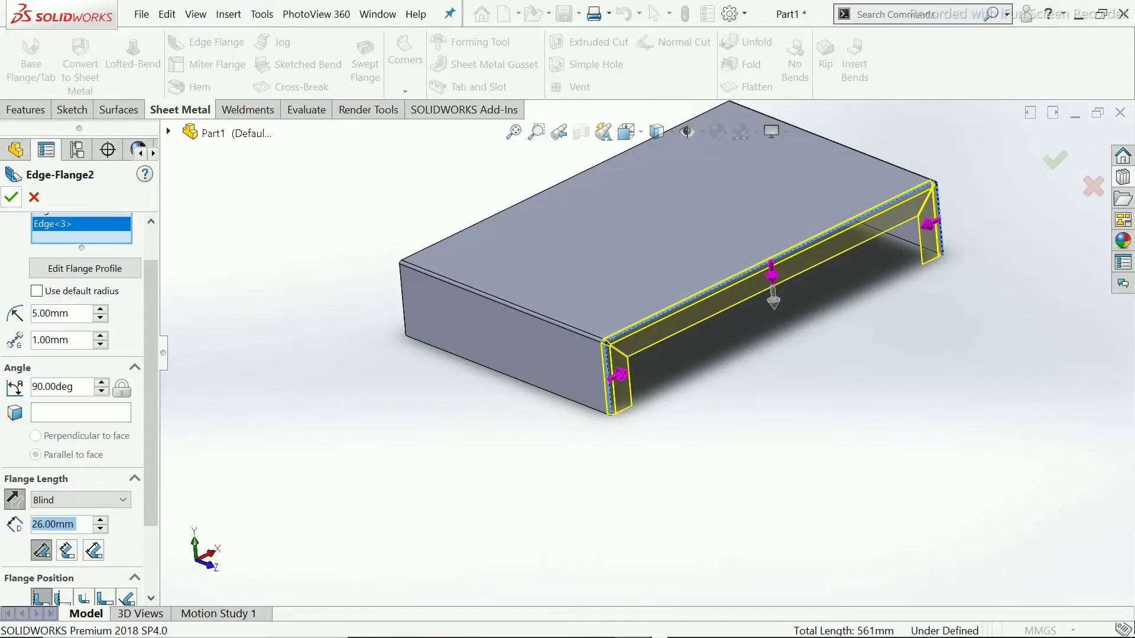
{"action": "left_click", "coordinate": [11, 196]}
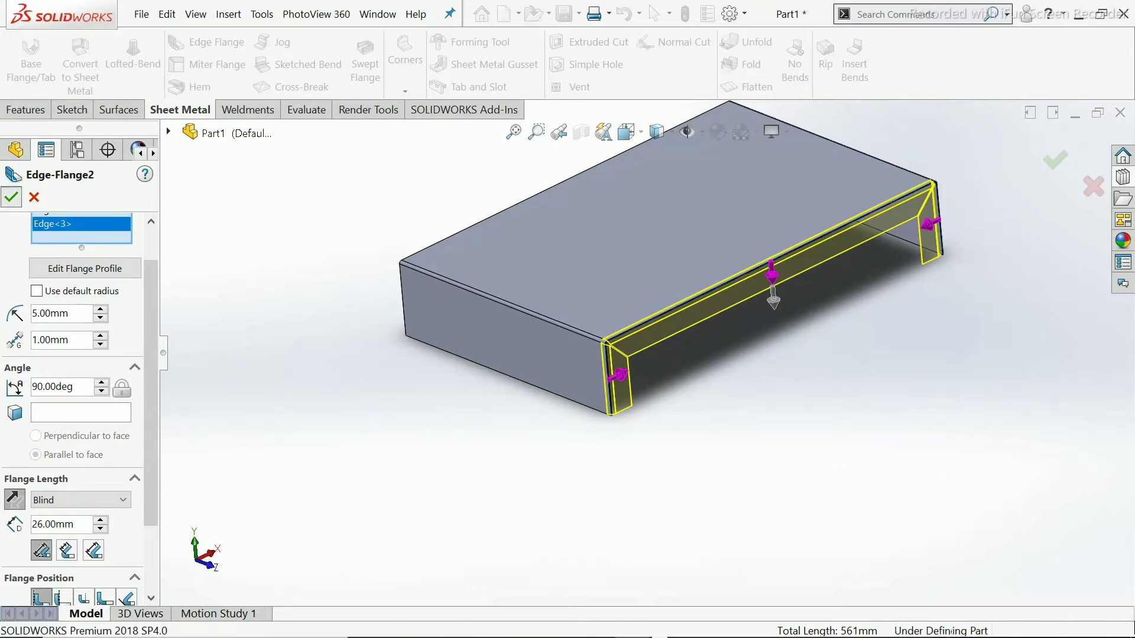
{"action": "scroll", "coordinate": [590, 331], "scroll_direction": "down", "scroll_amount": 5}
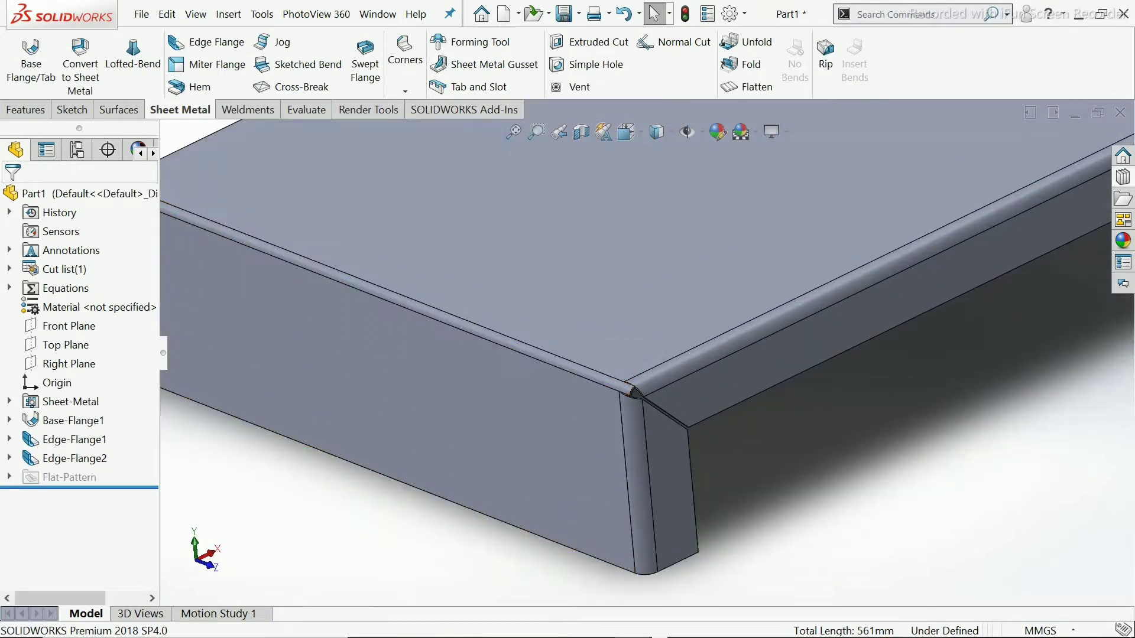
Edit the 76 mm side flange feature, overriding its default bend radius with 5 mm.
{"action": "left_click", "coordinate": [68, 440]}
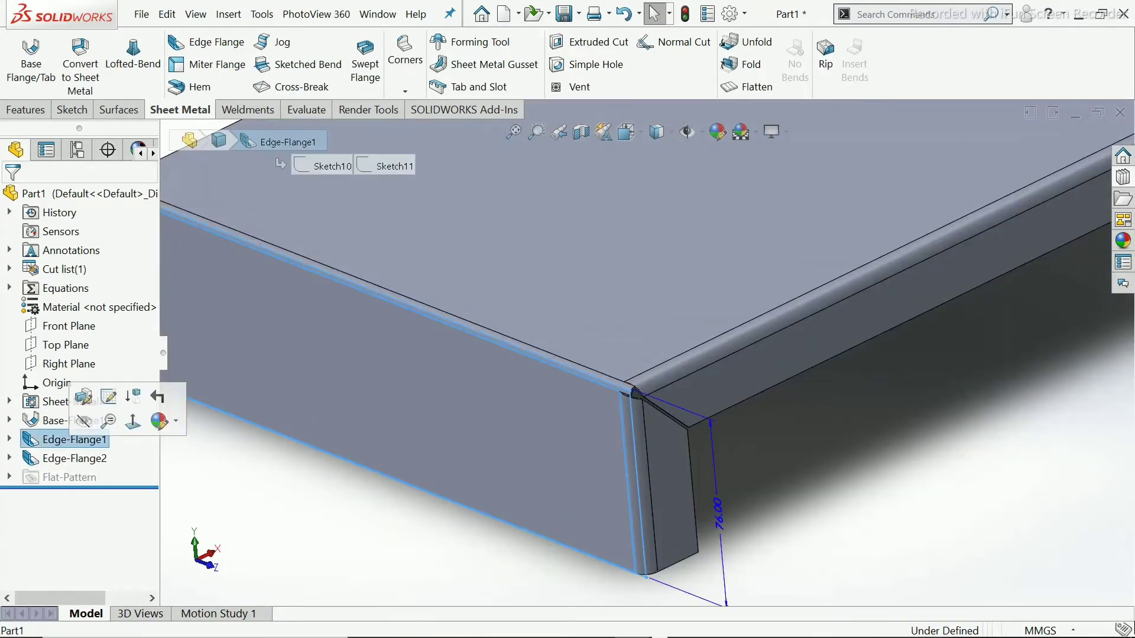
{"action": "left_click", "coordinate": [109, 396]}
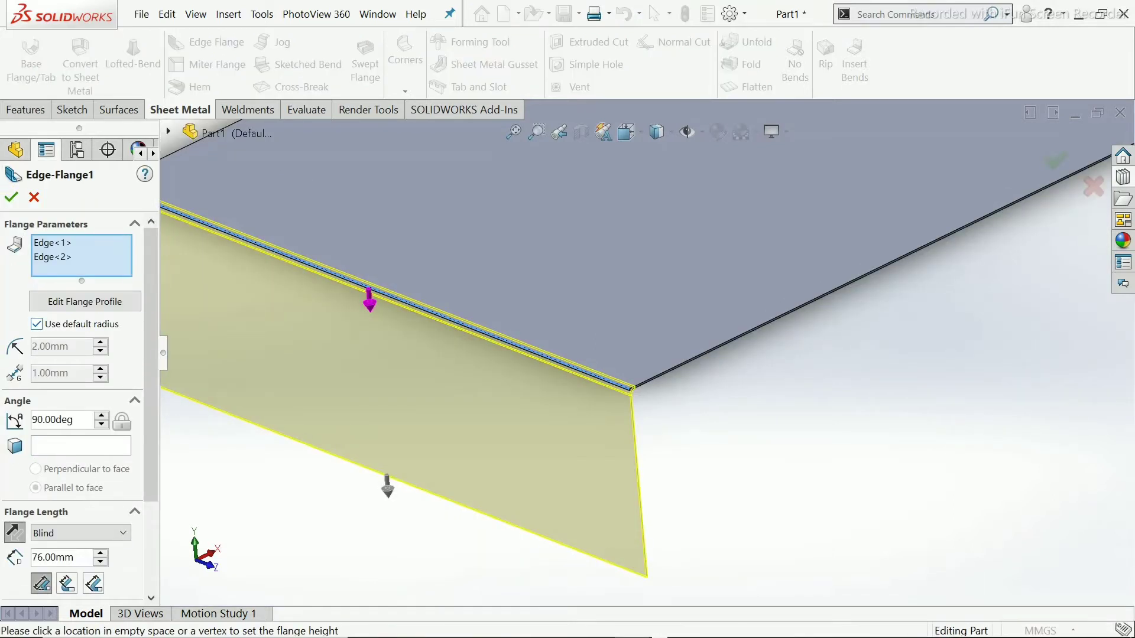
{"action": "left_click", "coordinate": [36, 324]}
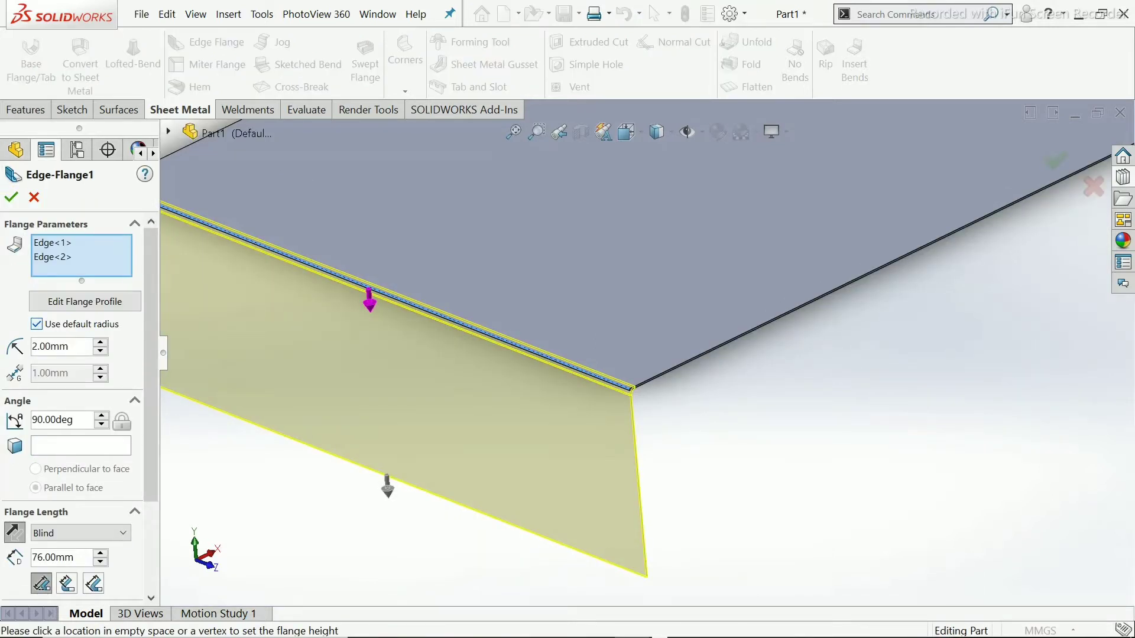
{"action": "double_click", "coordinate": [59, 346]}
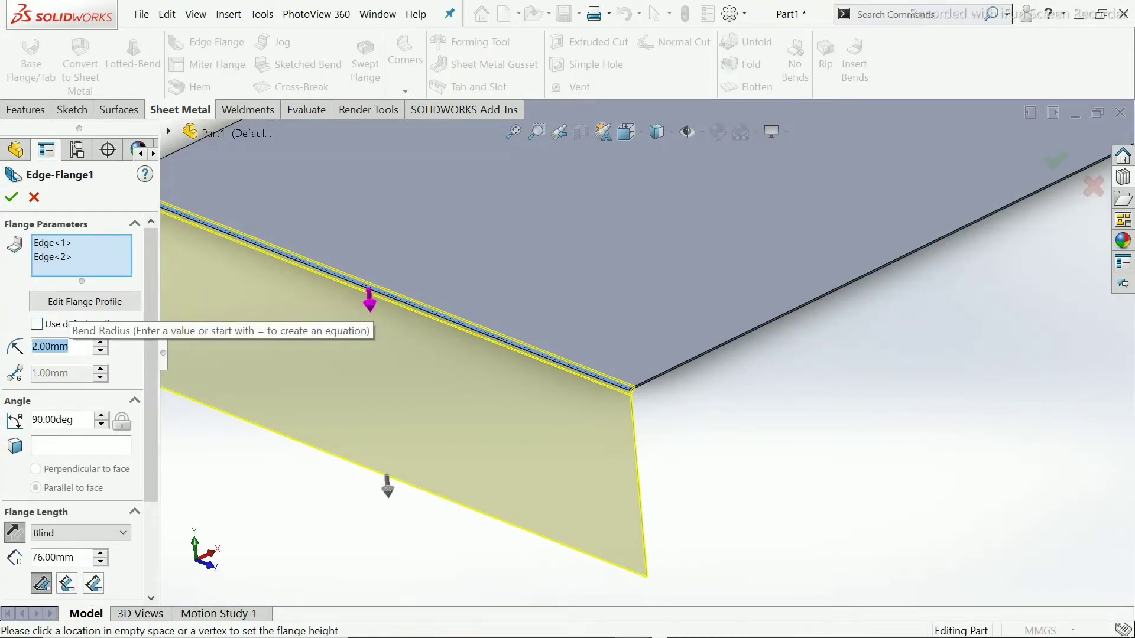
{"action": "type", "text": "5"}
{"action": "key", "text": "Return"}
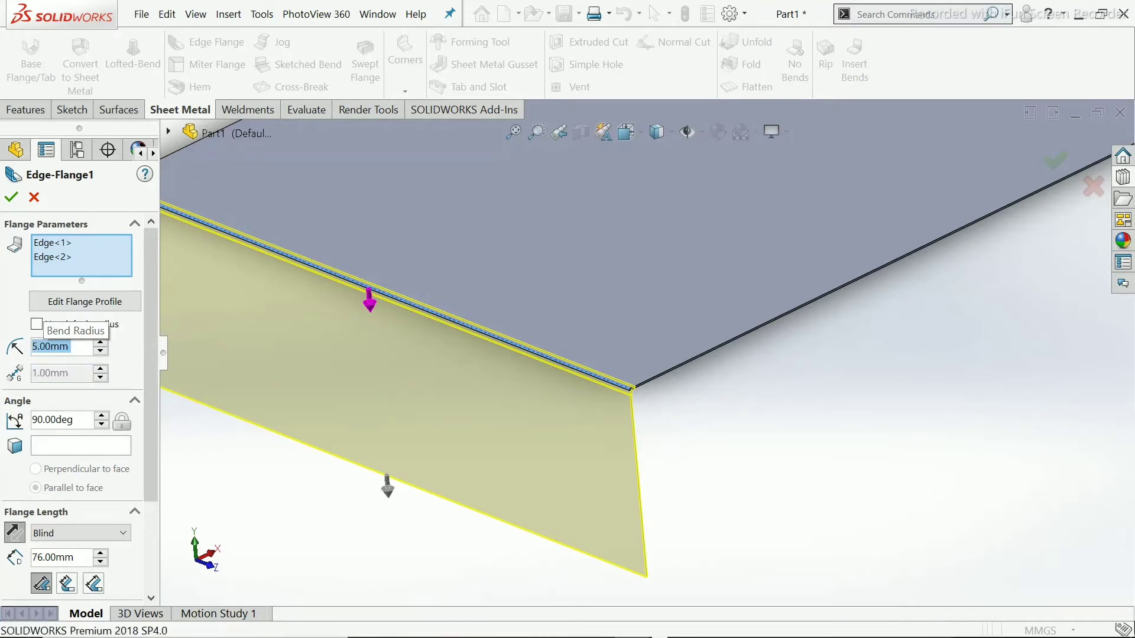
{"action": "scroll", "coordinate": [646, 353], "scroll_direction": "up", "scroll_amount": 4}
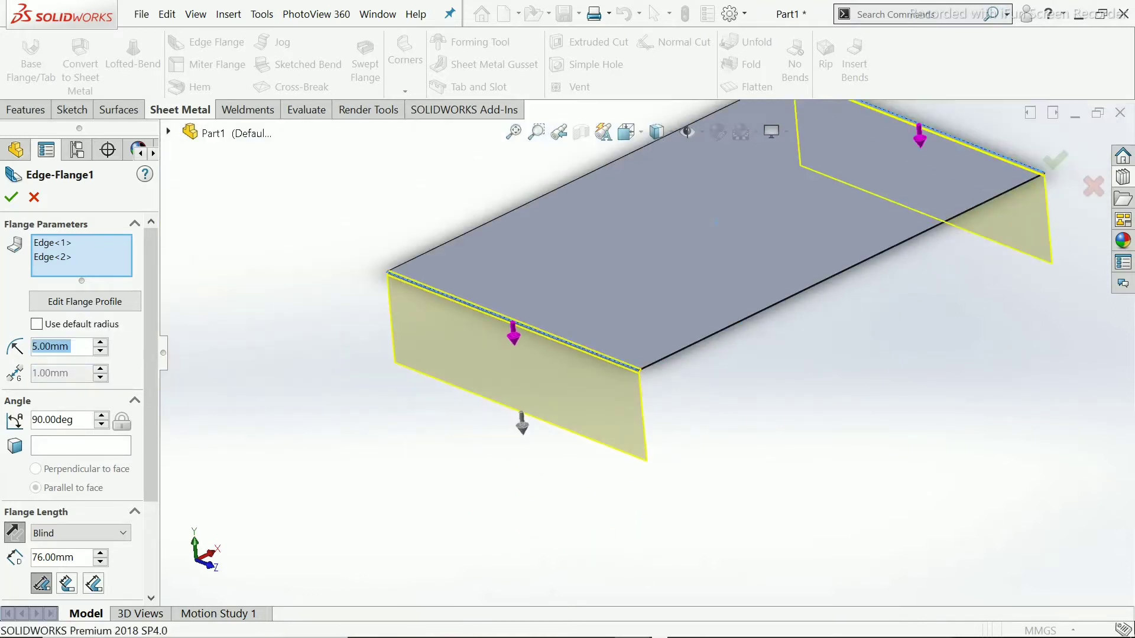
{"action": "scroll", "coordinate": [726, 348], "scroll_direction": "down", "scroll_amount": 2}
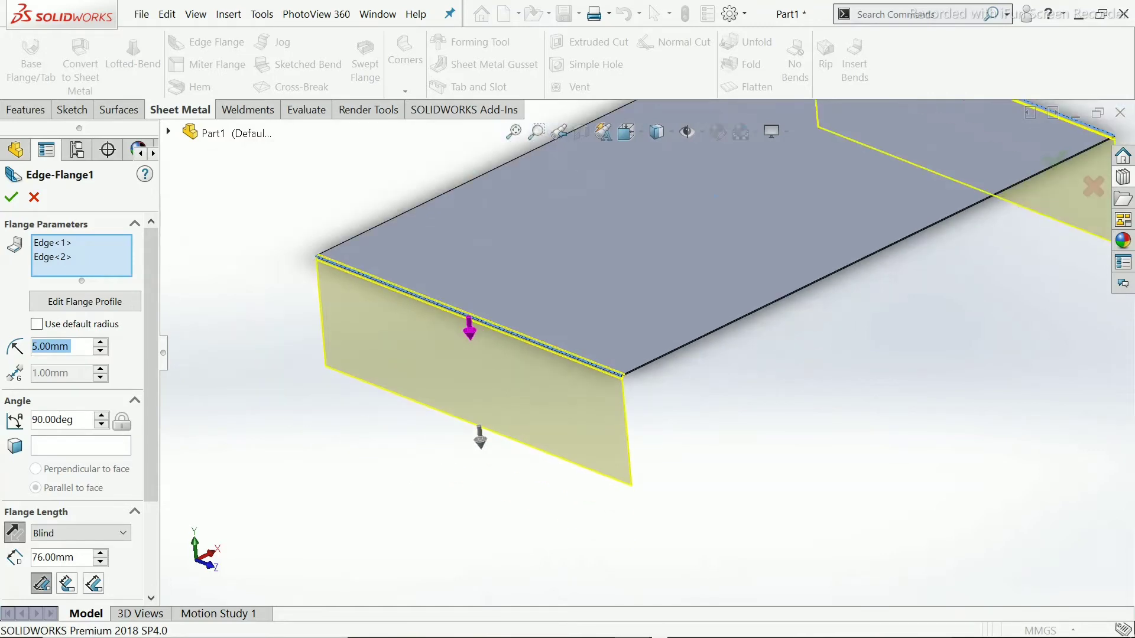
{"action": "left_click", "coordinate": [11, 197]}
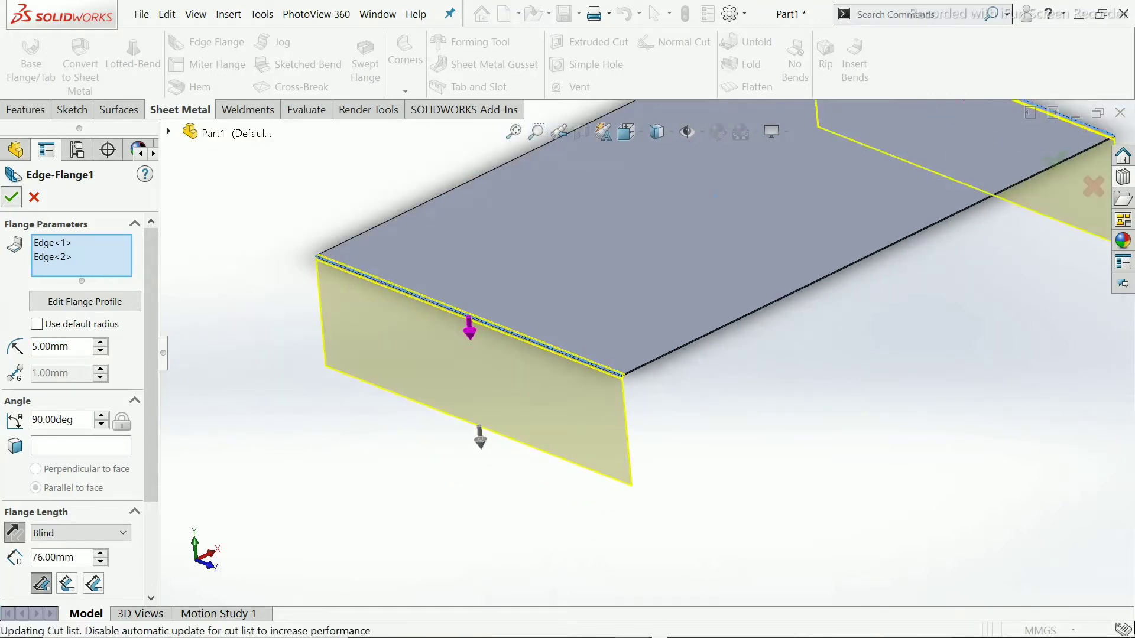
Examine the rebuilt side flange bends and front corners, including the cover's open rear side.
{"action": "mouse_move", "coordinate": [586, 429]}
{"action": "middle_mouse_down"}
{"action": "mouse_move", "coordinate": [481, 361]}
{"action": "mouse_move", "coordinate": [531, 407]}
{"action": "mouse_move", "coordinate": [769, 408]}
{"action": "mouse_move", "coordinate": [590, 428]}
{"action": "middle_mouse_up"}
{"action": "scroll", "coordinate": [645, 349], "scroll_direction": "up", "scroll_amount": 2}
{"action": "scroll", "coordinate": [645, 349], "scroll_direction": "down", "scroll_amount": 2}
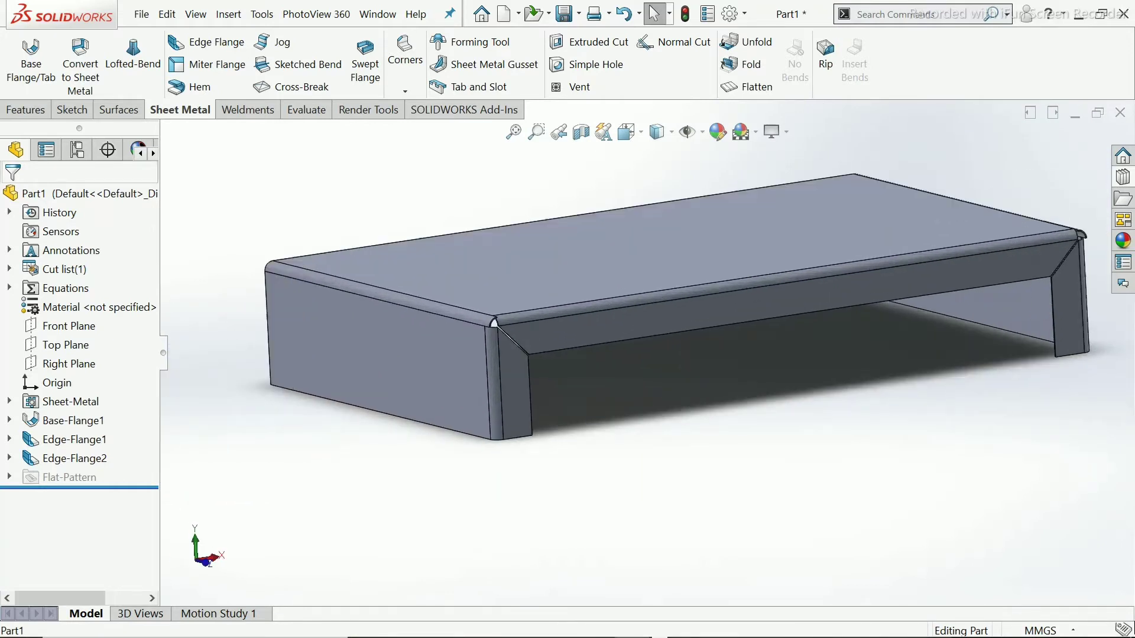
{"action": "scroll", "coordinate": [645, 348], "scroll_direction": "up", "scroll_amount": 2}
{"action": "scroll", "coordinate": [737, 302], "scroll_direction": "down", "scroll_amount": 3}
{"action": "scroll", "coordinate": [691, 337], "scroll_direction": "up", "scroll_amount": 1}
{"action": "middle_click_drag", "start_coordinate": [662, 337], "coordinate": [853, 374]}
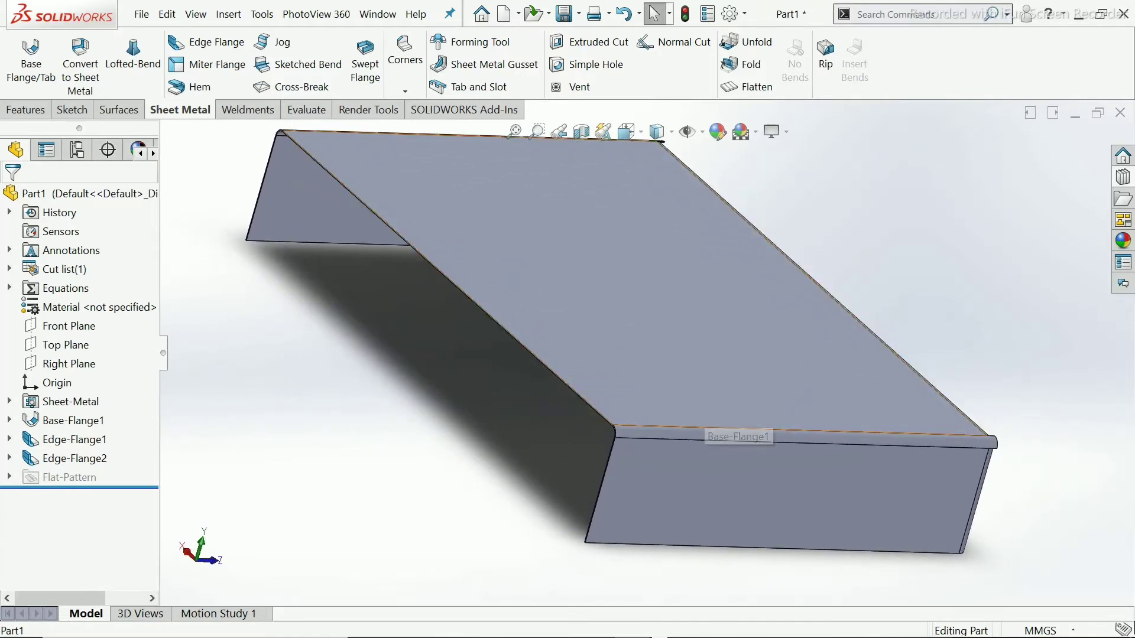
{"action": "scroll", "coordinate": [646, 349], "scroll_direction": "up", "scroll_amount": 2}
{"action": "scroll", "coordinate": [658, 273], "scroll_direction": "down", "scroll_amount": 2}
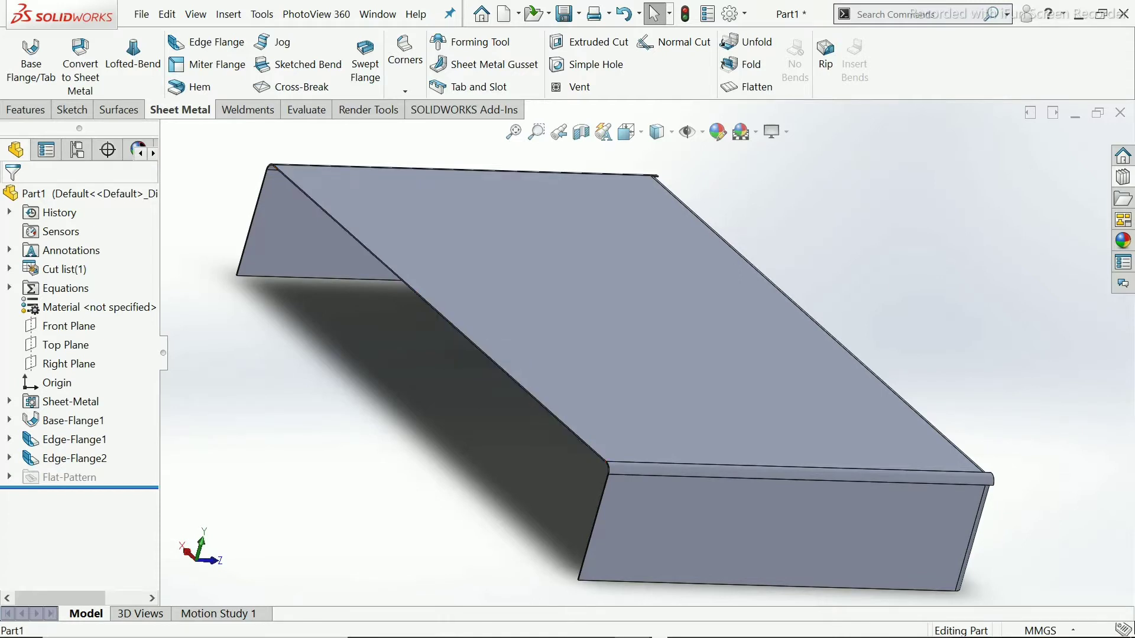
Start a new edge flange feature and override its default bend radius with 5 mm.
{"action": "left_click", "coordinate": [207, 42]}
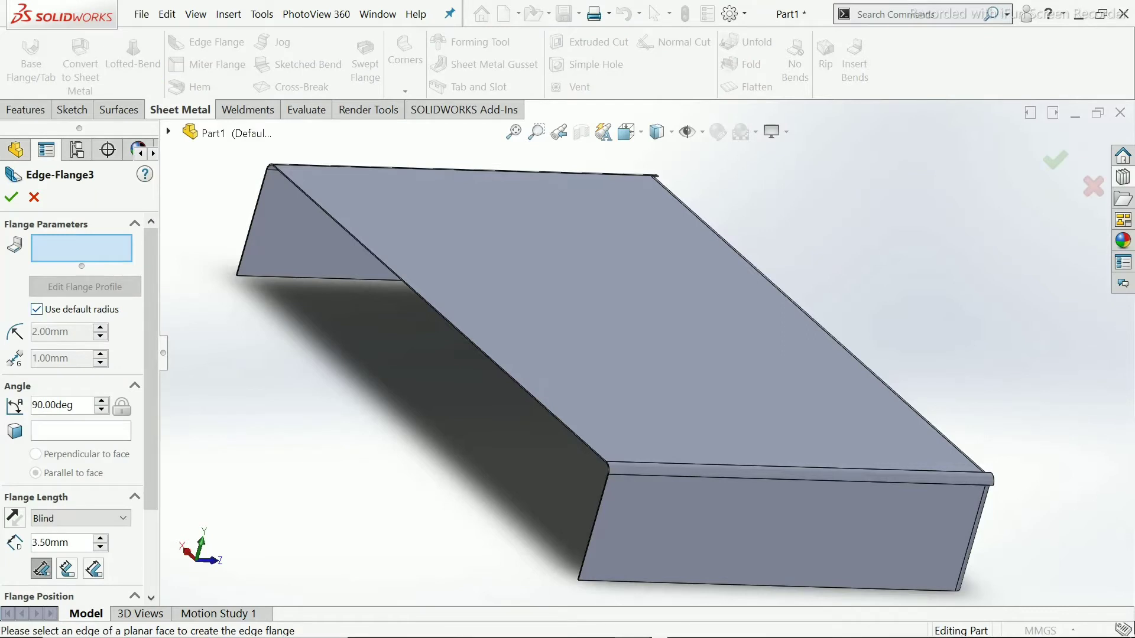
{"action": "left_click", "coordinate": [37, 309]}
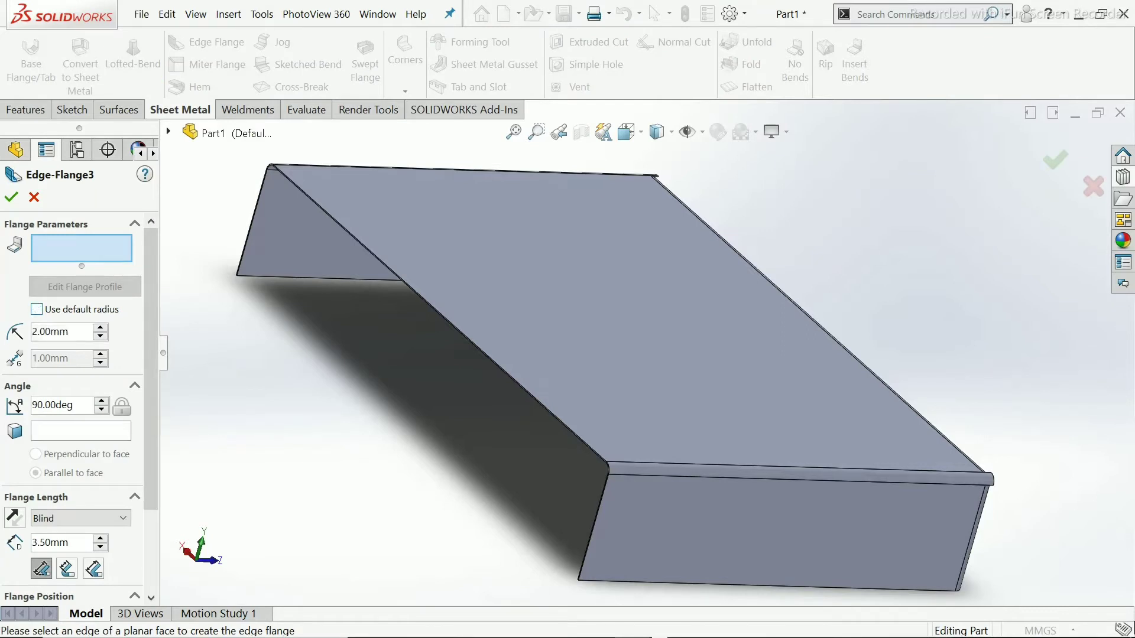
{"action": "double_click", "coordinate": [59, 331]}
{"action": "type", "text": "5"}
{"action": "key", "text": "Return"}
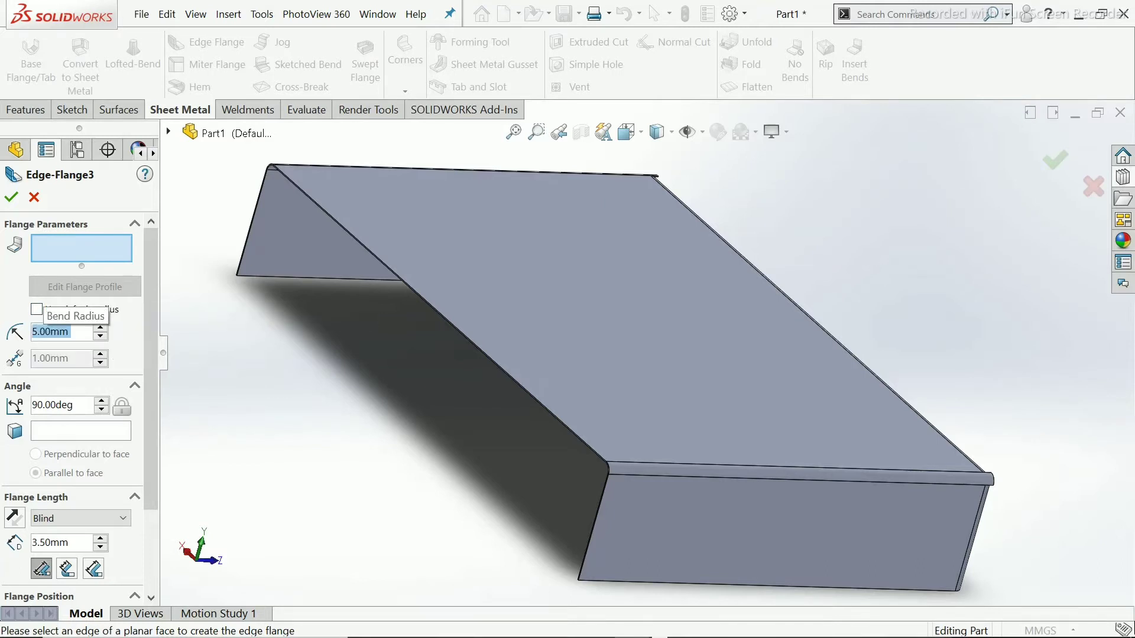
Try to pick the rear top edge and enter a flange length of 26 mm.
{"action": "left_click", "coordinate": [499, 367]}
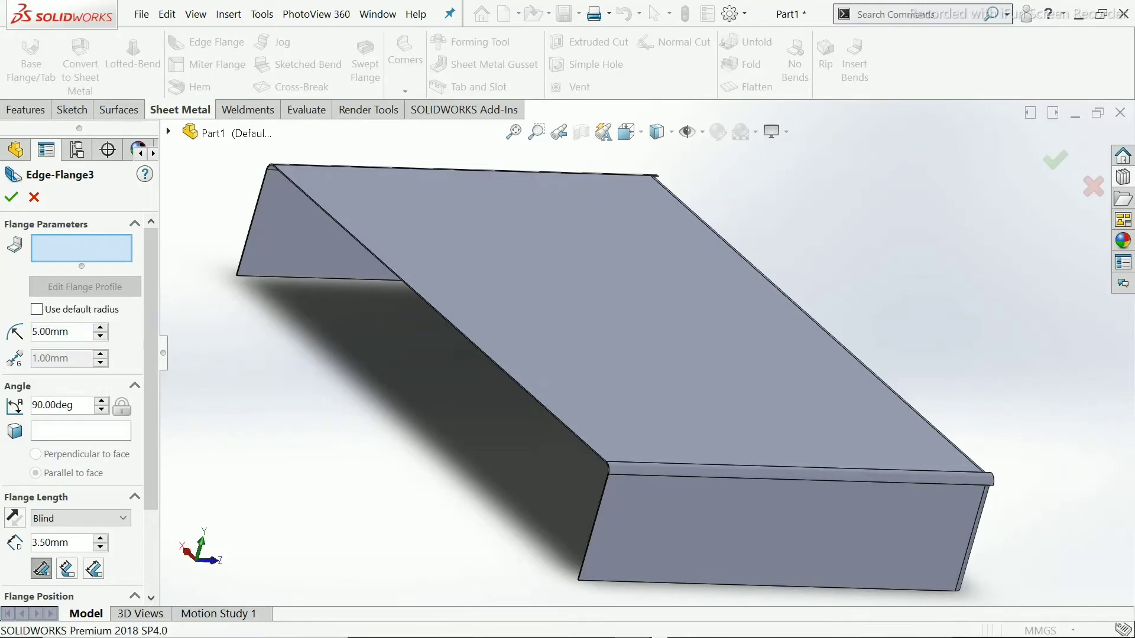
{"action": "double_click", "coordinate": [54, 542]}
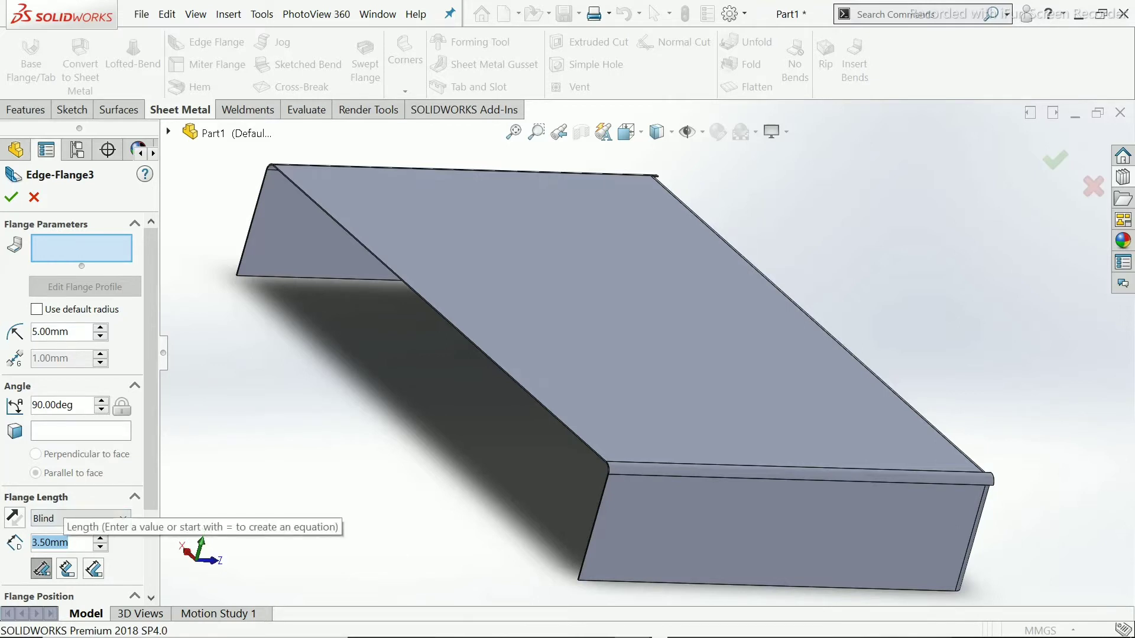
{"action": "type", "text": "26"}
{"action": "key", "text": "Return"}
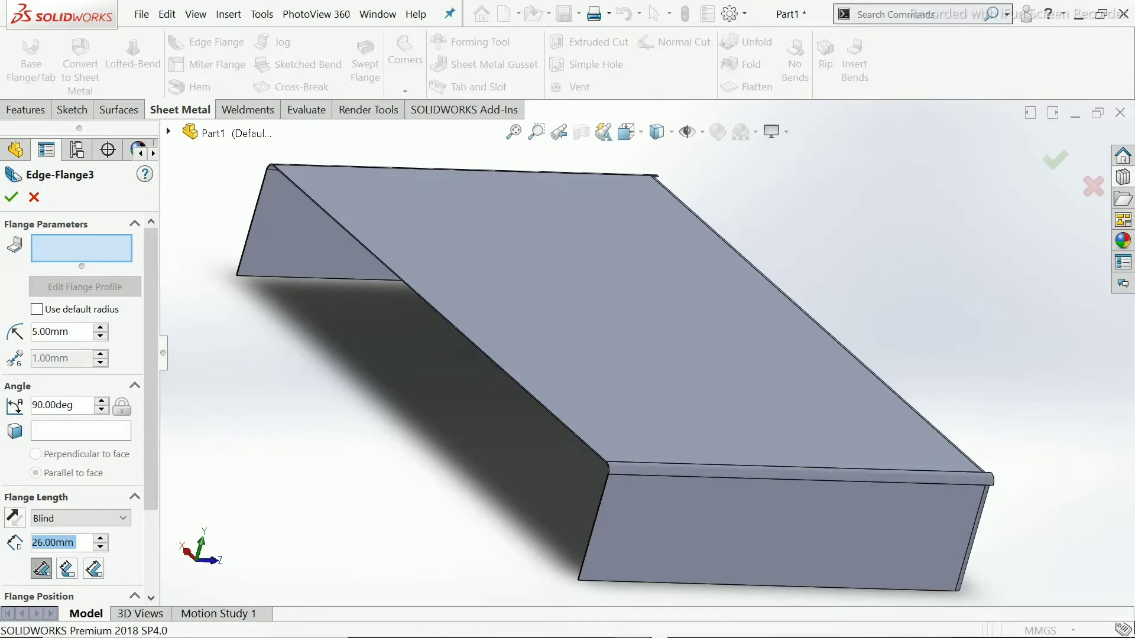
Add the rear vertical edges of both side flanges and the rear top edge to the edge flange, directing it inward.
{"action": "left_click", "coordinate": [588, 546]}
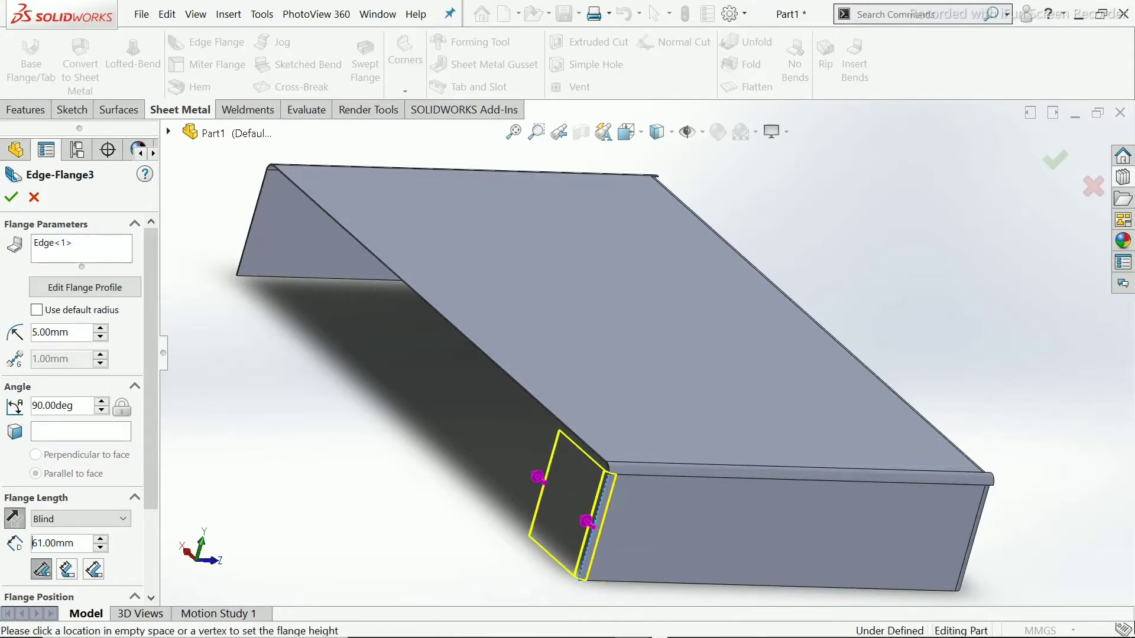
{"action": "left_click_drag", "start_coordinate": [539, 477], "coordinate": [548, 486]}
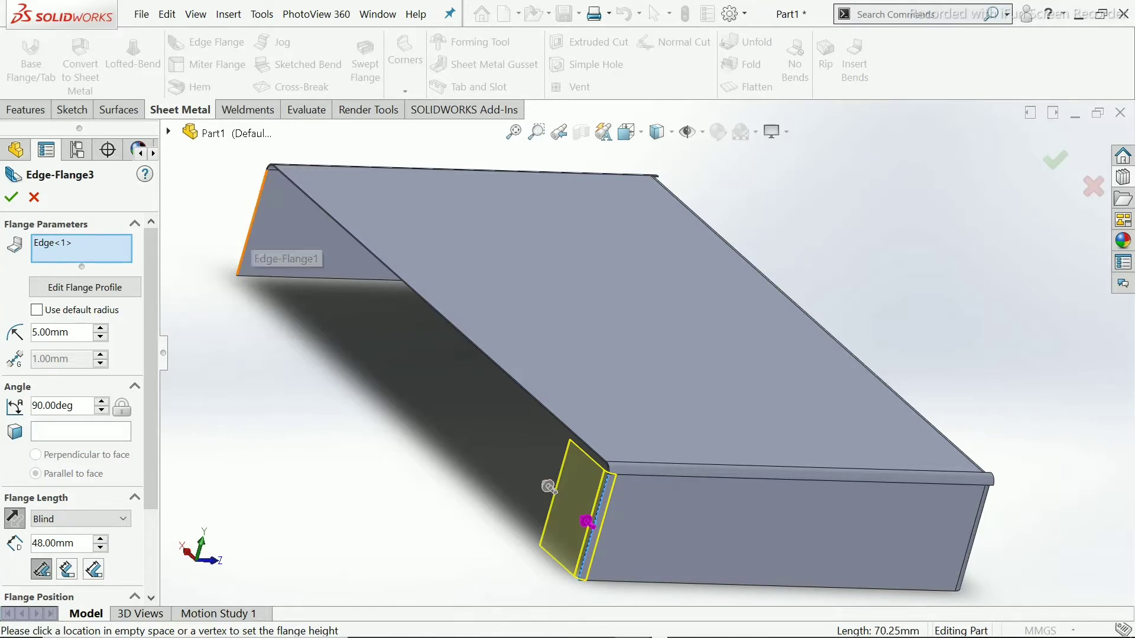
{"action": "left_click", "coordinate": [245, 246]}
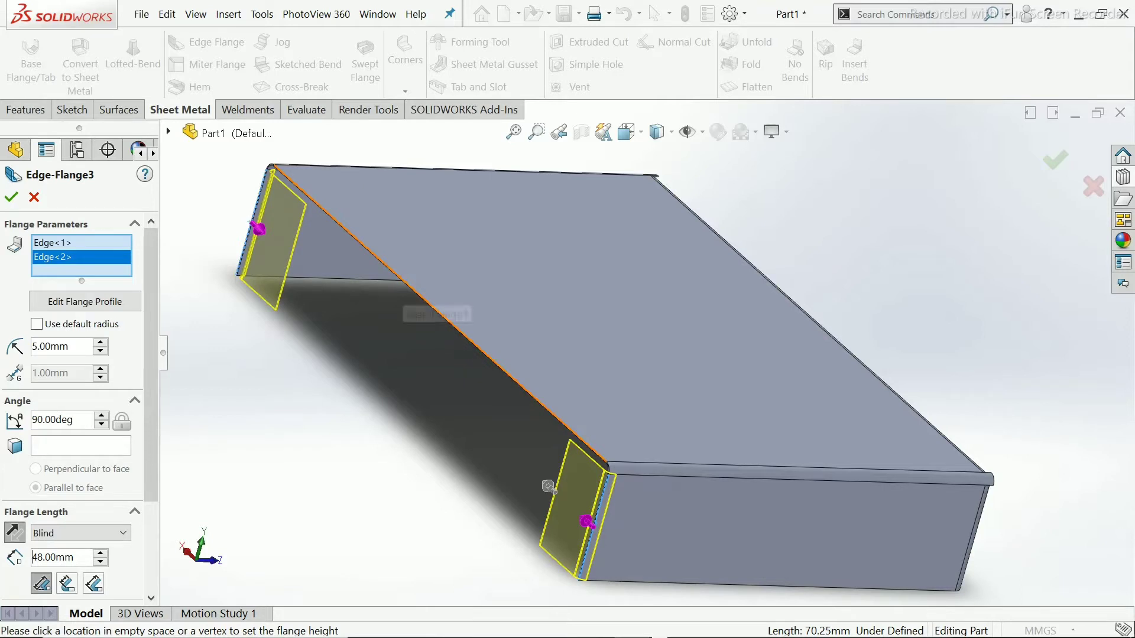
{"action": "left_click", "coordinate": [411, 288]}
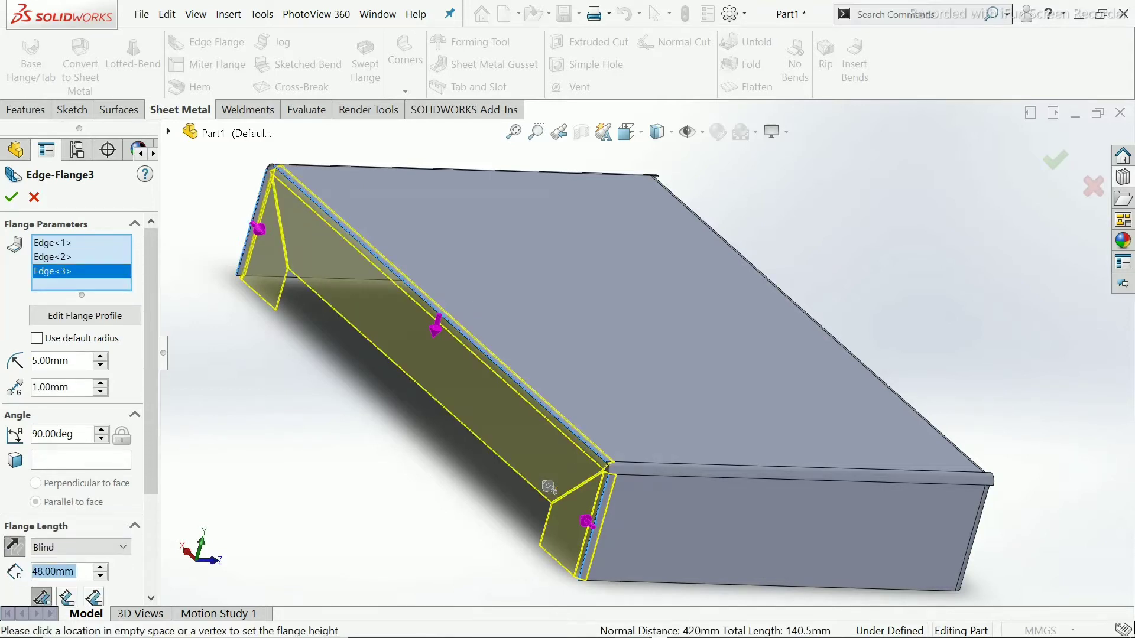
Set the rear edge flanges' length to 26 mm, check both mitred corners, and create the feature on all three edges.
{"action": "type", "text": "26"}
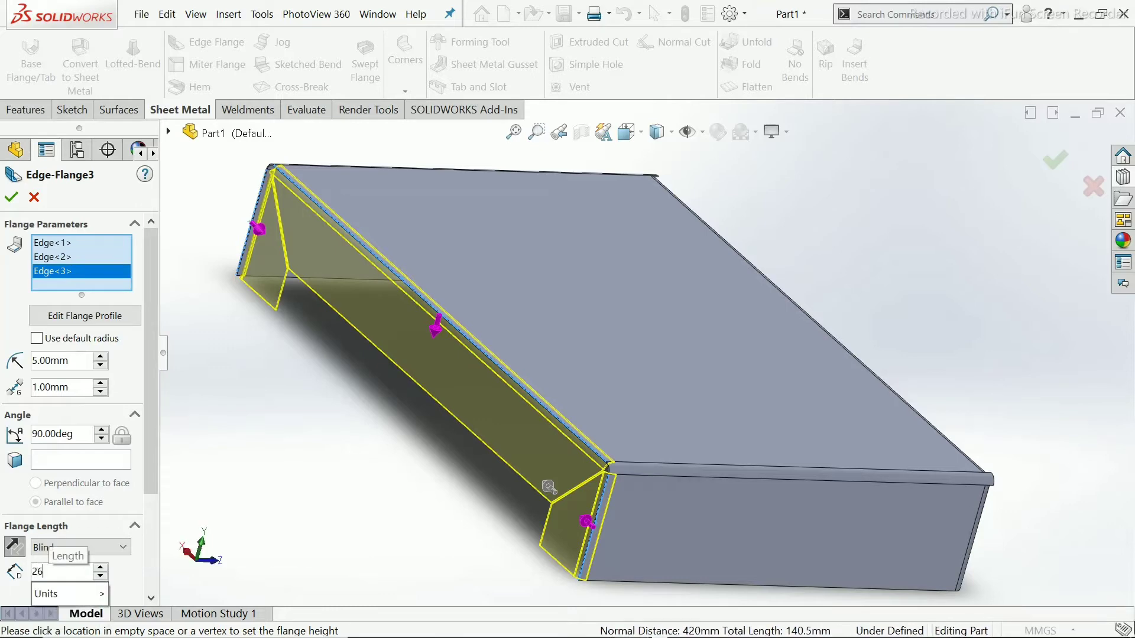
{"action": "key", "text": "Return"}
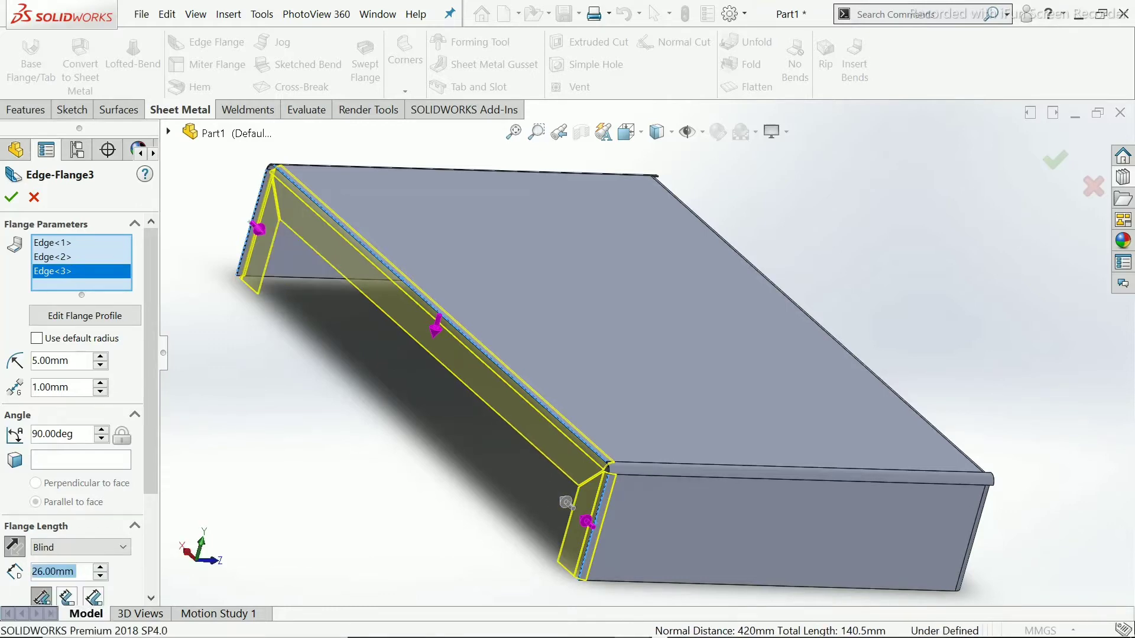
{"action": "middle_click_drag", "start_coordinate": [566, 502], "coordinate": [583, 337]}
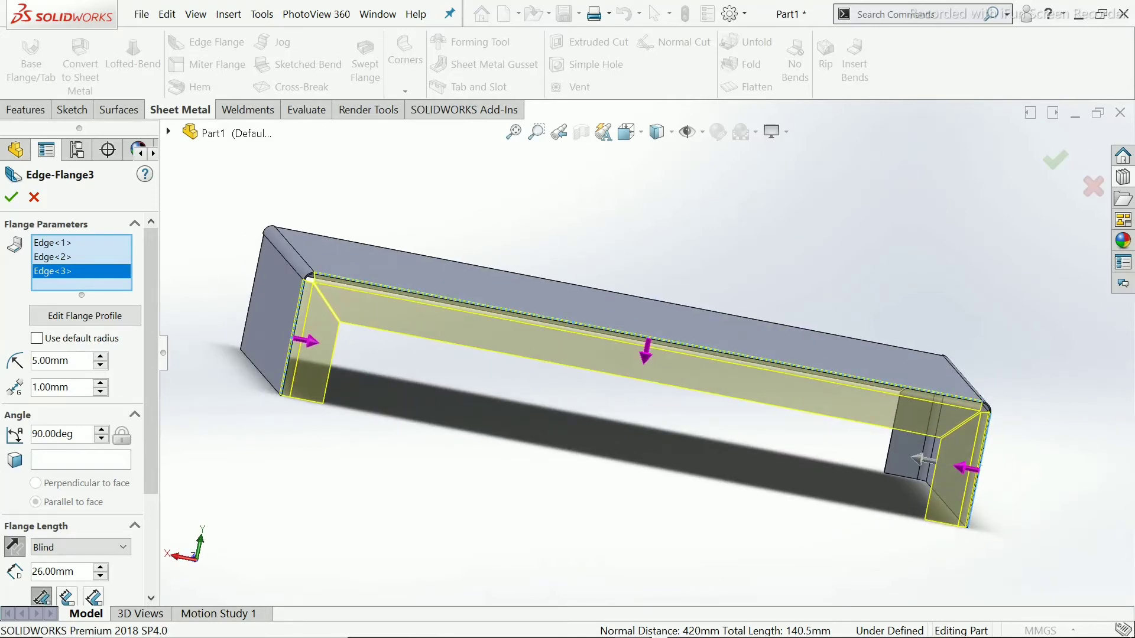
{"action": "scroll", "coordinate": [308, 308], "scroll_direction": "down", "scroll_amount": 8}
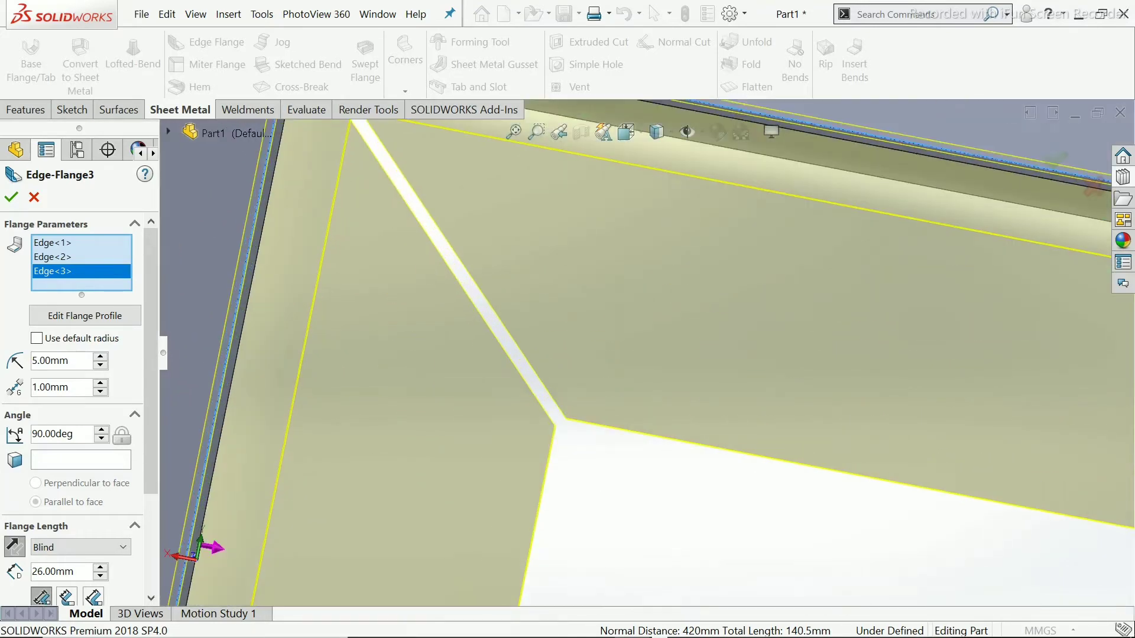
{"action": "scroll", "coordinate": [644, 350], "scroll_direction": "up", "scroll_amount": 10}
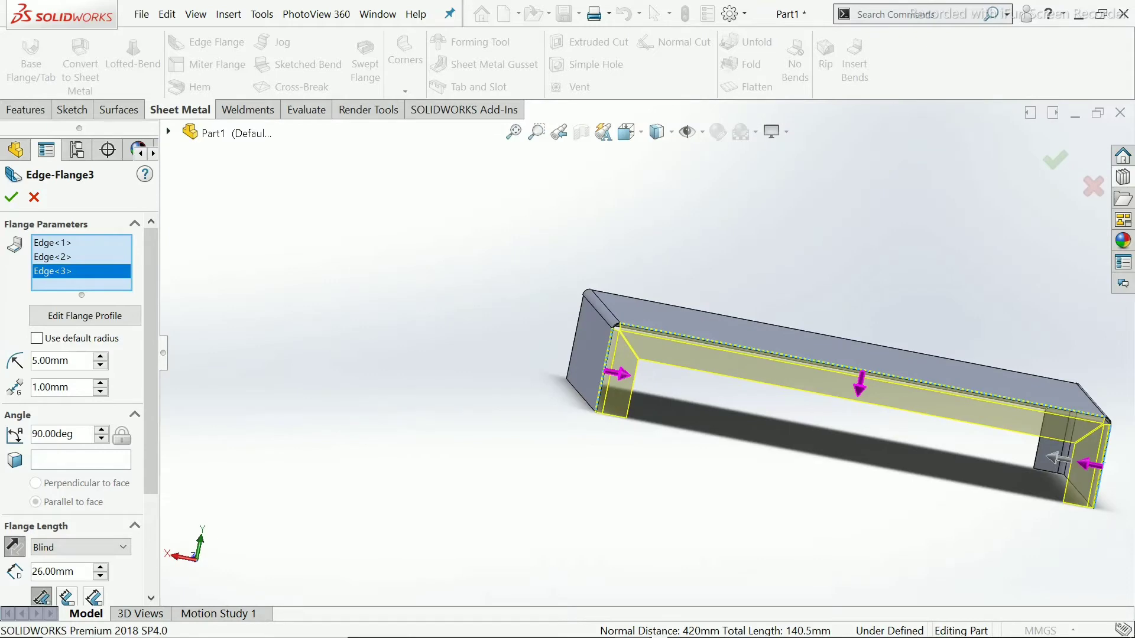
{"action": "middle_click_drag", "start_coordinate": [1040, 423], "coordinate": [939, 473]}
{"action": "scroll", "coordinate": [940, 473], "scroll_direction": "down", "scroll_amount": 6}
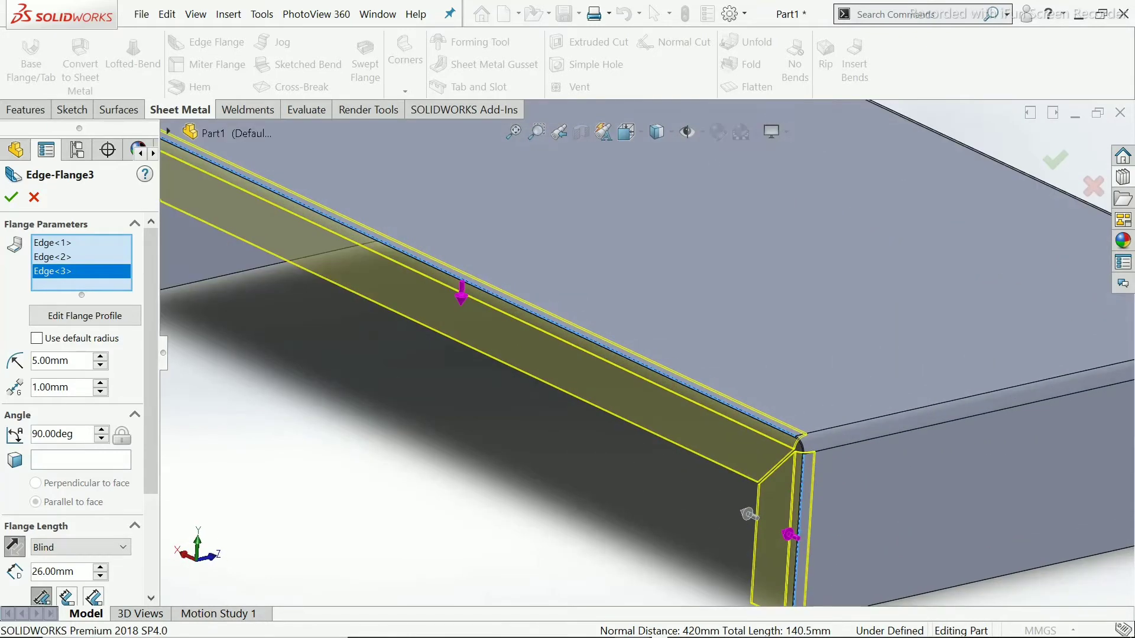
{"action": "scroll", "coordinate": [714, 313], "scroll_direction": "up", "scroll_amount": 6}
{"action": "scroll", "coordinate": [715, 313], "scroll_direction": "down", "scroll_amount": 2}
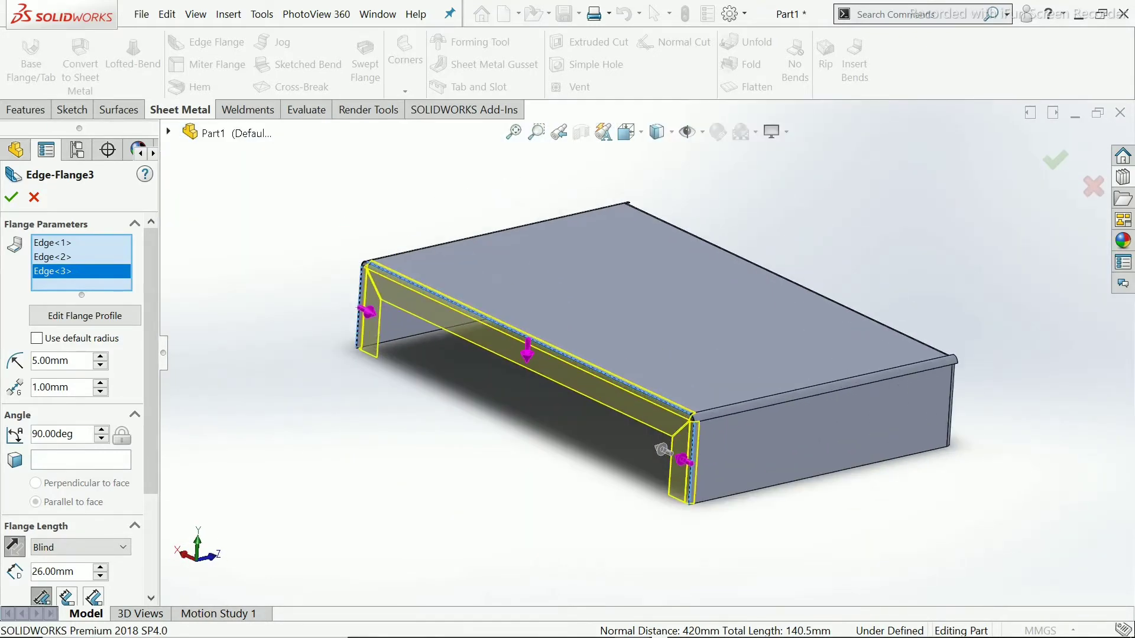
{"action": "left_click", "coordinate": [12, 197]}
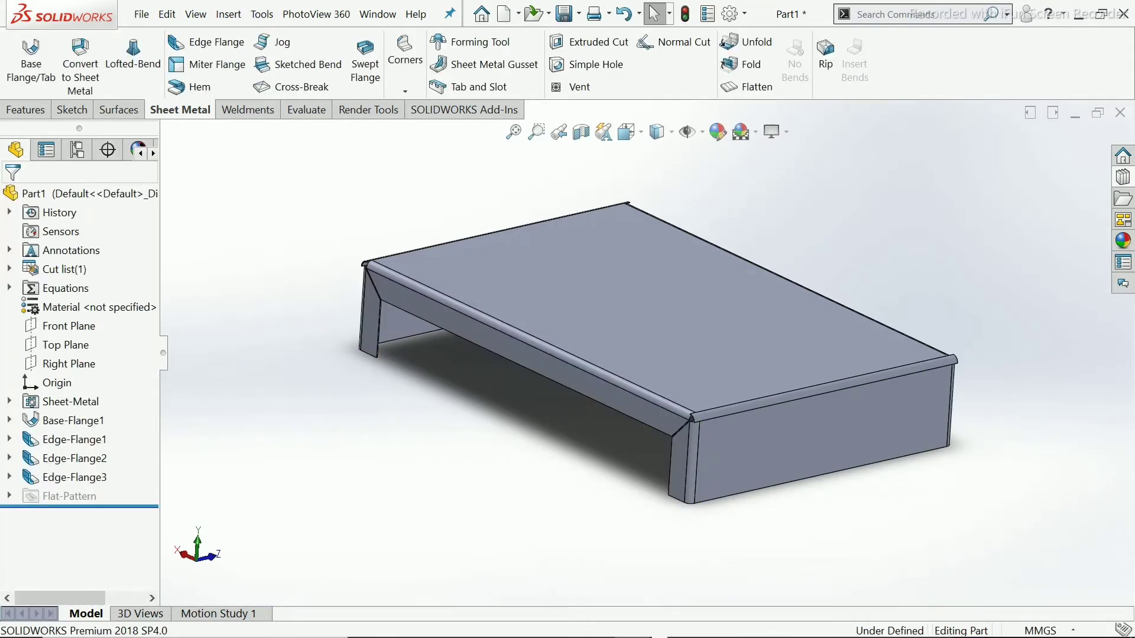
Open a new sketch on the outer face of the long front flange.
{"action": "middle_click_drag", "start_coordinate": [709, 331], "coordinate": [484, 337]}
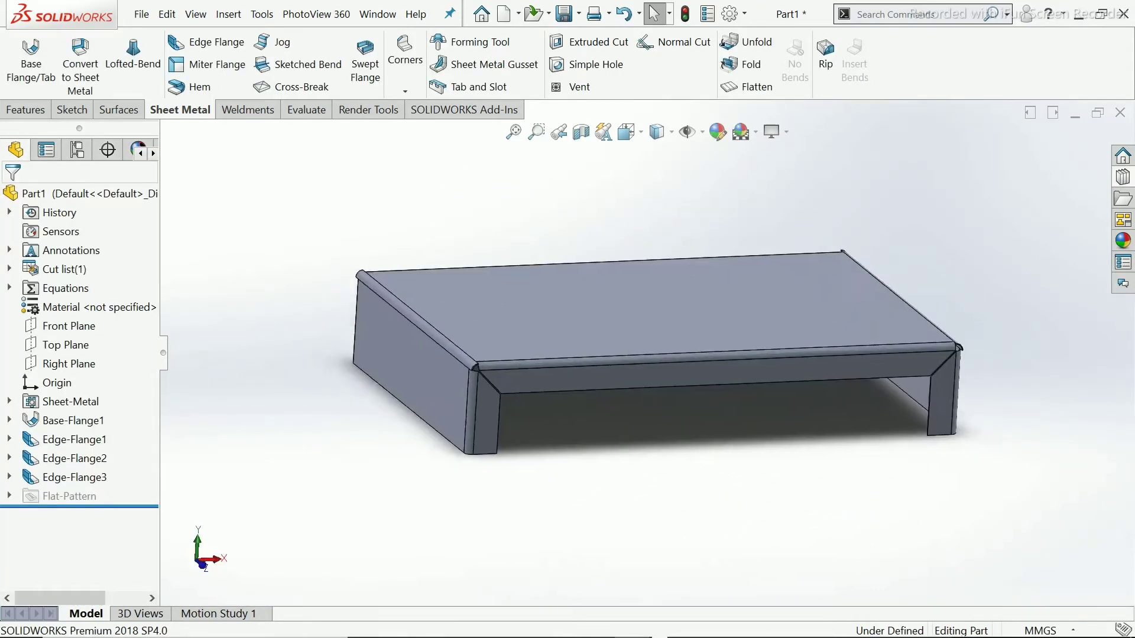
{"action": "middle_click_drag", "start_coordinate": [668, 396], "coordinate": [695, 450]}
{"action": "scroll", "coordinate": [694, 451], "scroll_direction": "down", "scroll_amount": 3}
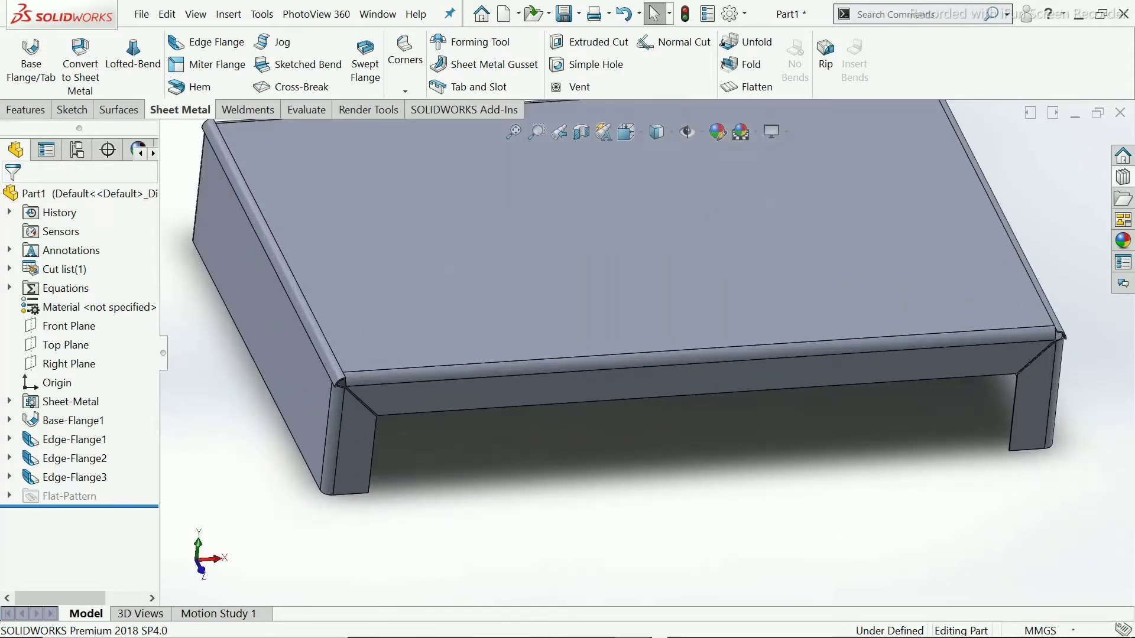
{"action": "scroll", "coordinate": [652, 355], "scroll_direction": "up", "scroll_amount": 2}
{"action": "middle_click_drag", "start_coordinate": [654, 353], "coordinate": [687, 302]}
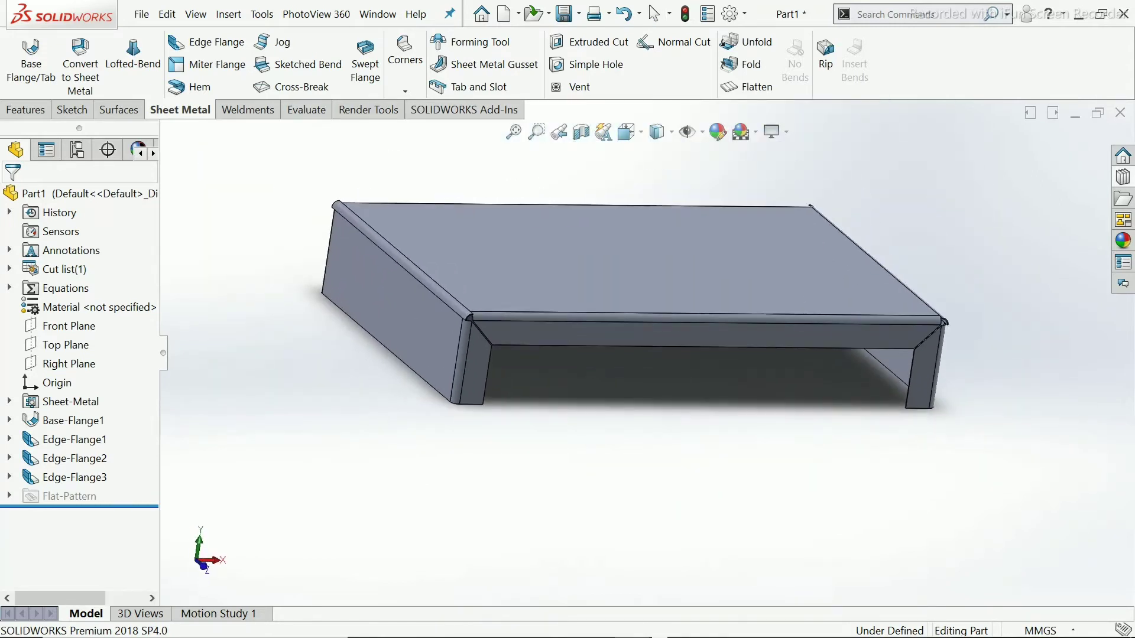
{"action": "scroll", "coordinate": [686, 303], "scroll_direction": "down", "scroll_amount": 2}
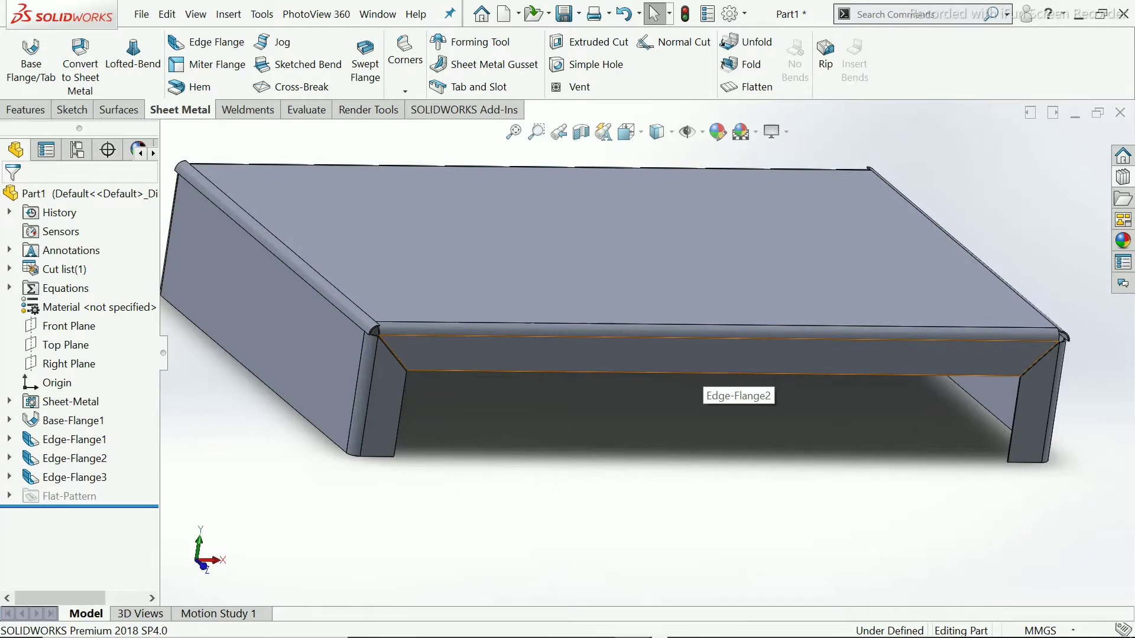
{"action": "left_click", "coordinate": [702, 360]}
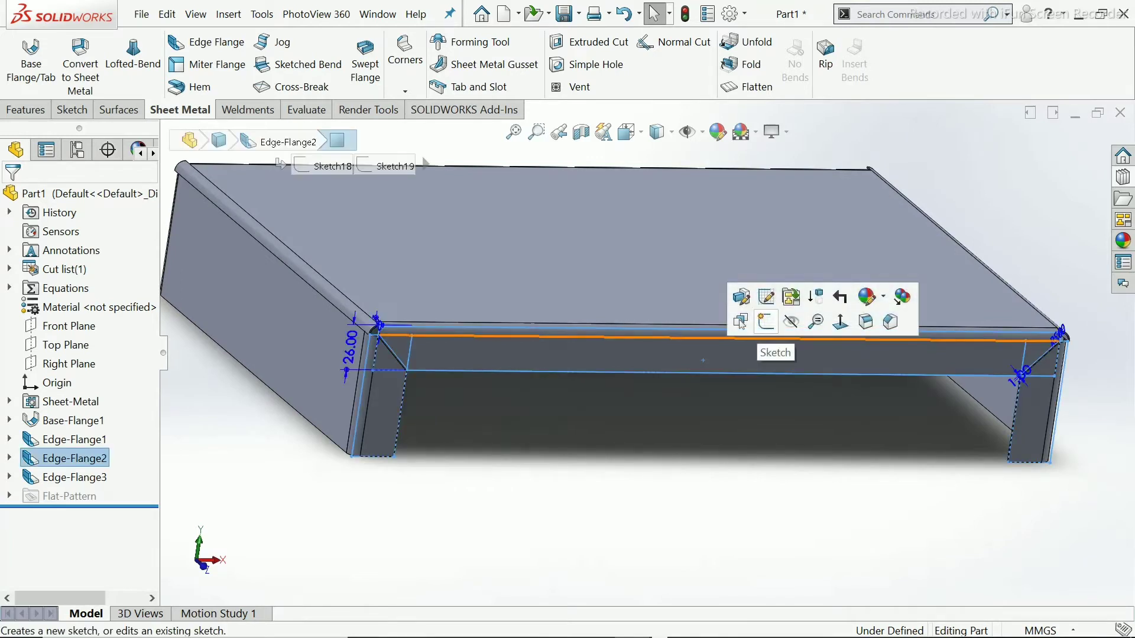
{"action": "left_click", "coordinate": [766, 321]}
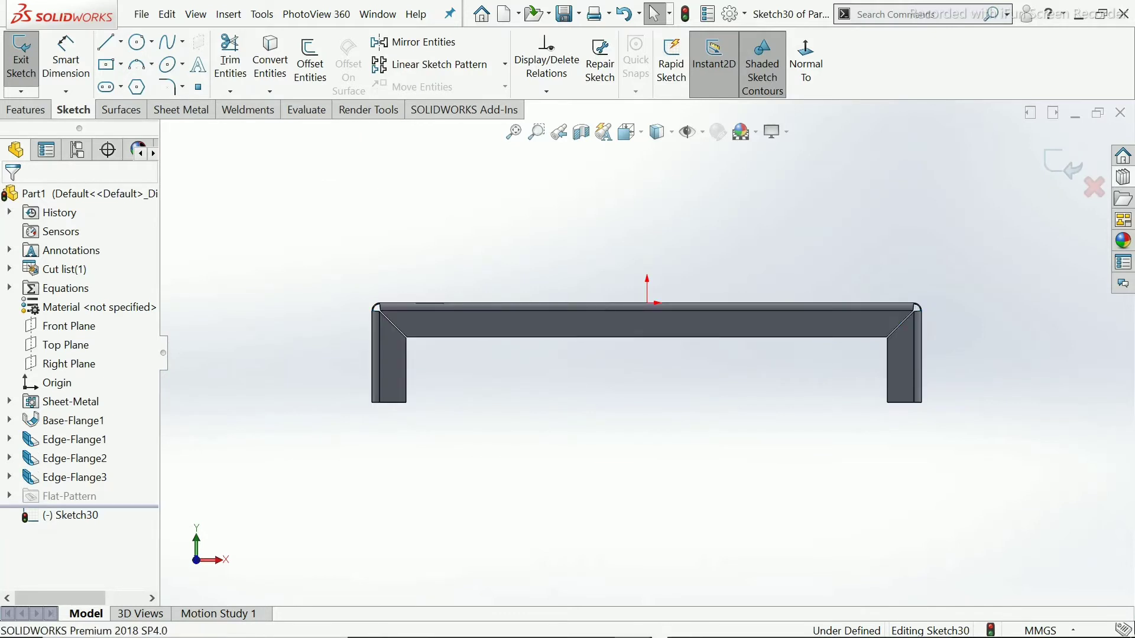
Sketch a circle of about 12.8 mm radius centred on the midpoint of the front flange's lower edge.
{"action": "scroll", "coordinate": [675, 382], "scroll_direction": "down", "scroll_amount": 3}
{"action": "scroll", "coordinate": [668, 361], "scroll_direction": "up", "scroll_amount": 2}
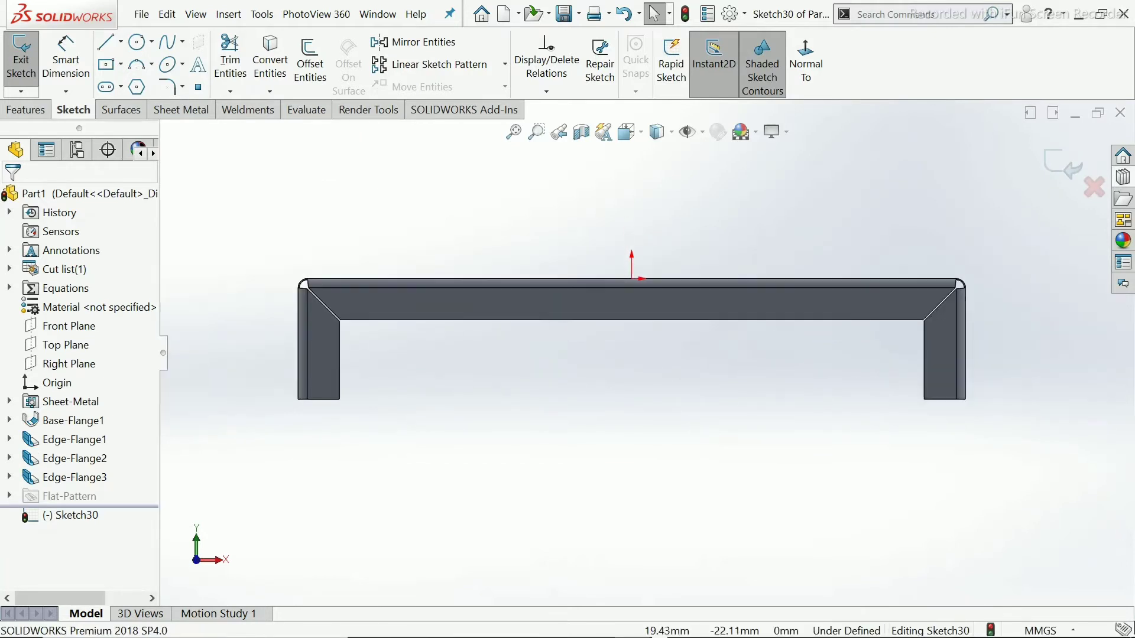
{"action": "scroll", "coordinate": [680, 269], "scroll_direction": "down", "scroll_amount": 2}
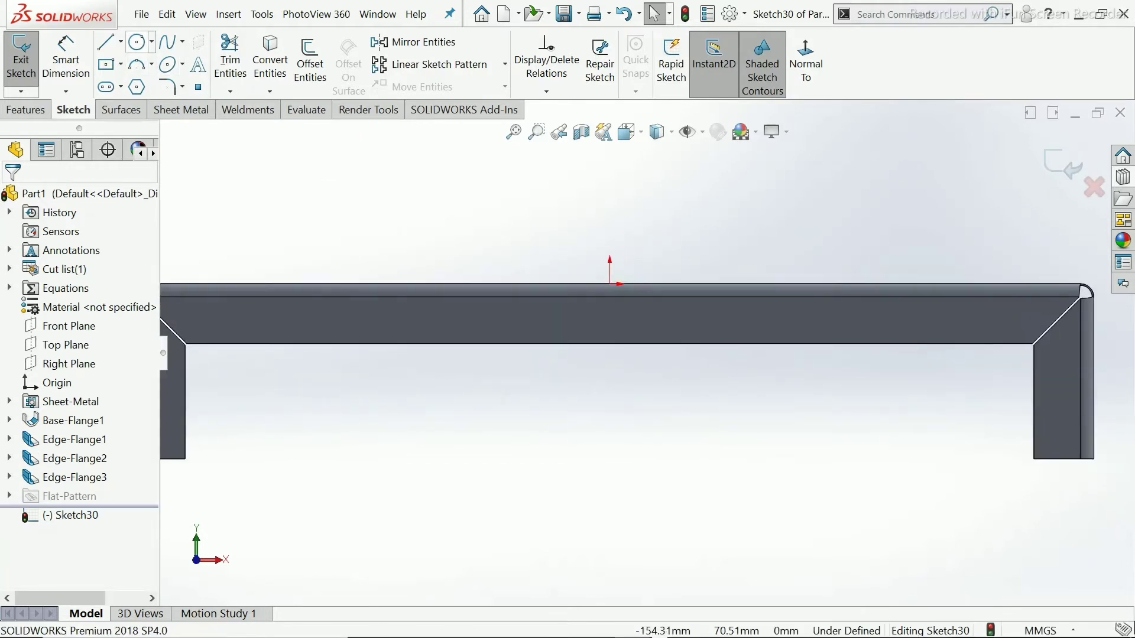
{"action": "left_click", "coordinate": [137, 42]}
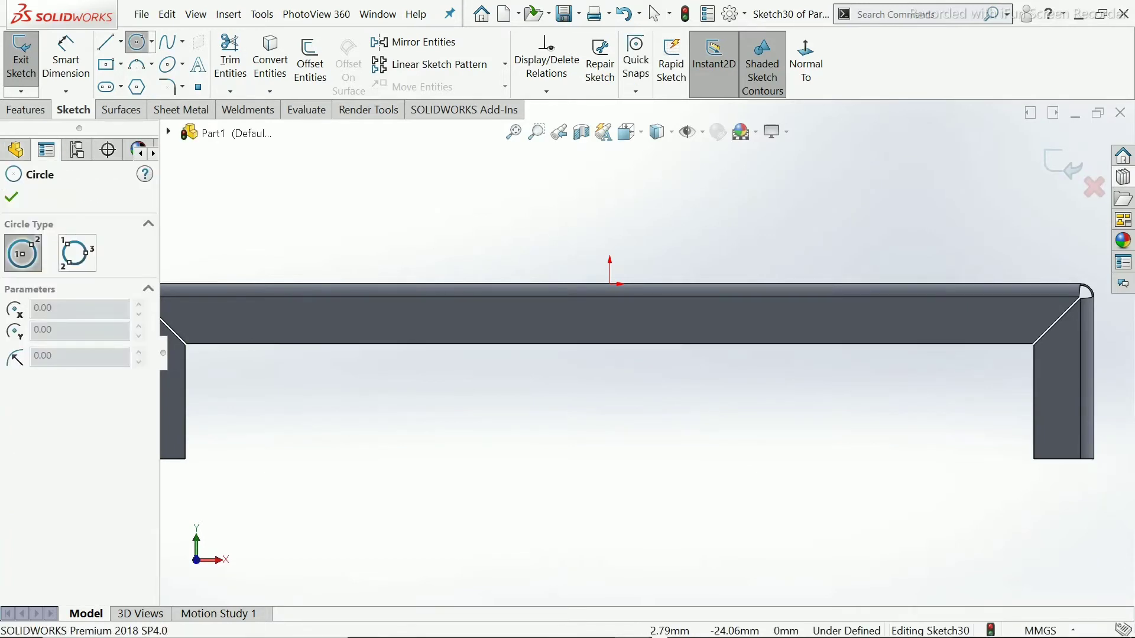
{"action": "left_click", "coordinate": [610, 343]}
{"action": "left_click", "coordinate": [630, 364]}
{"action": "right_click", "coordinate": [617, 312]}
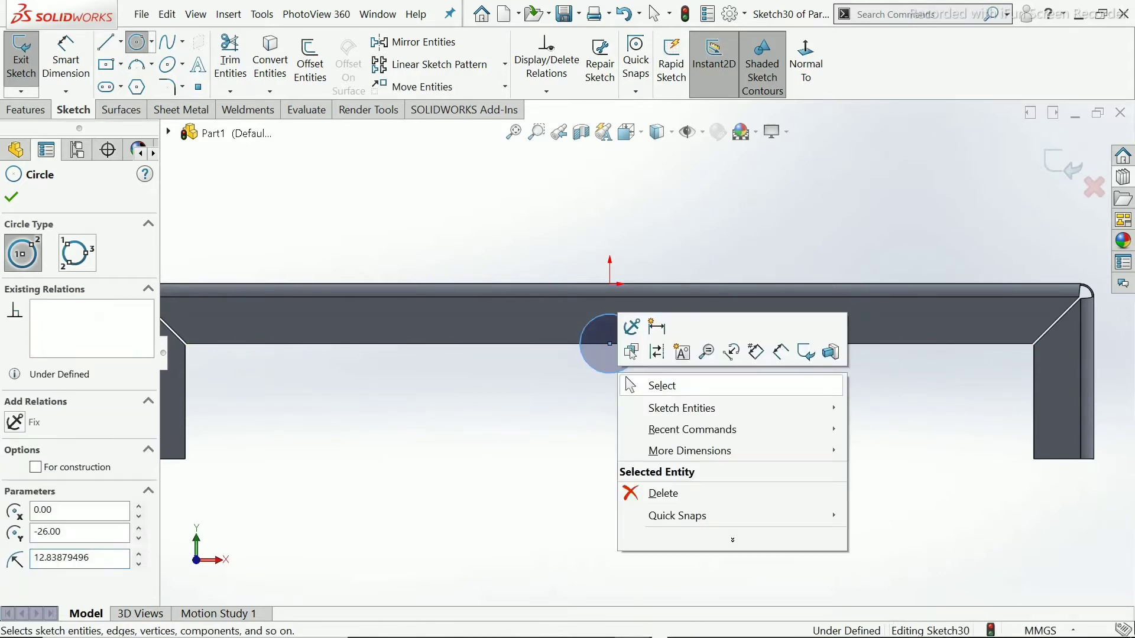
{"action": "left_click", "coordinate": [661, 385]}
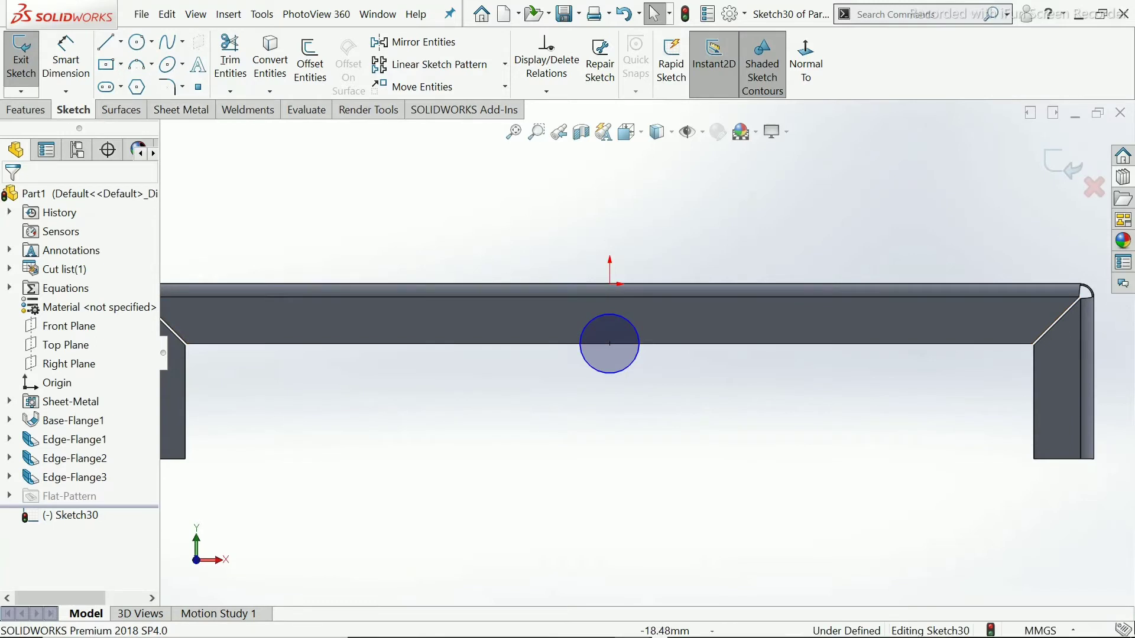
Draw a horizontal line across the circle's full diameter, along the front flange's lower edge.
{"action": "right_click", "coordinate": [565, 367]}
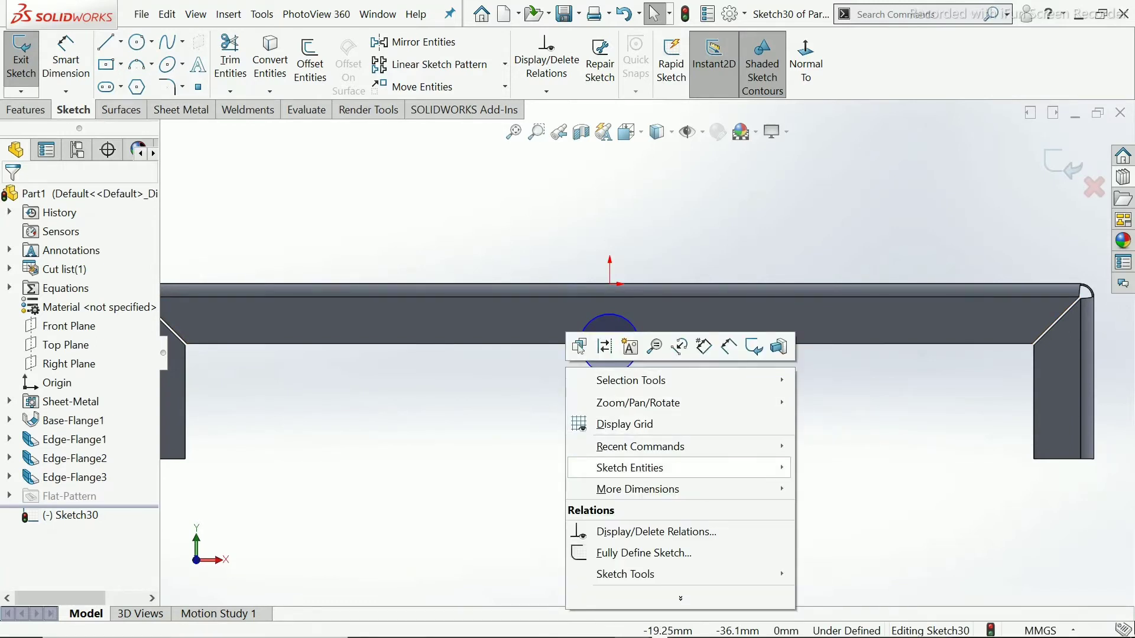
{"action": "mouse_move", "coordinate": [629, 468]}
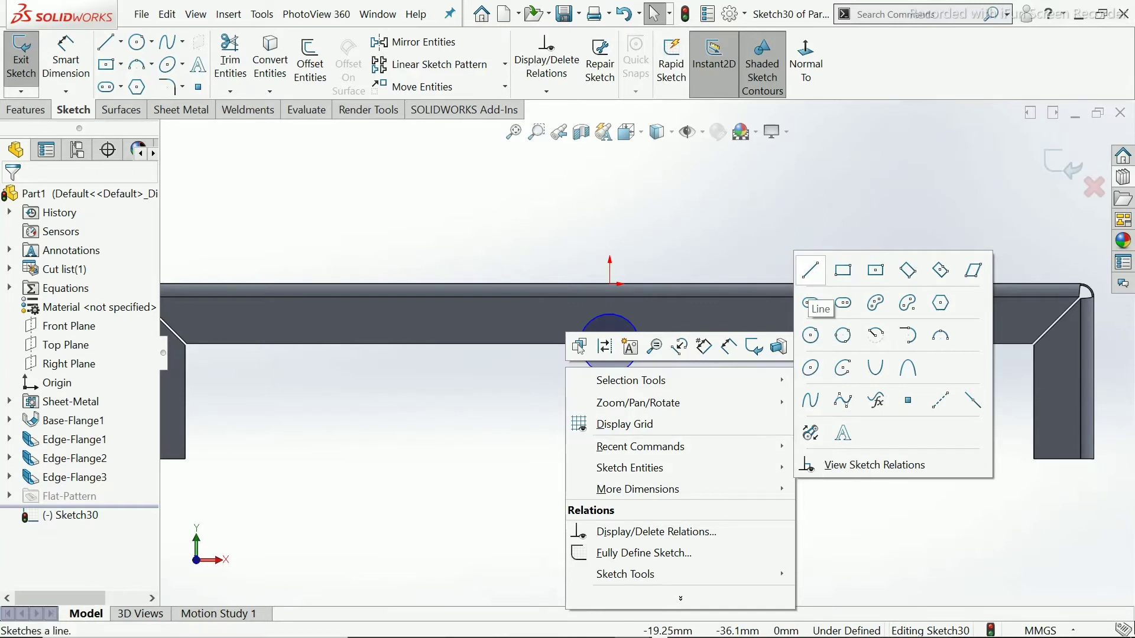
{"action": "left_click", "coordinate": [810, 270]}
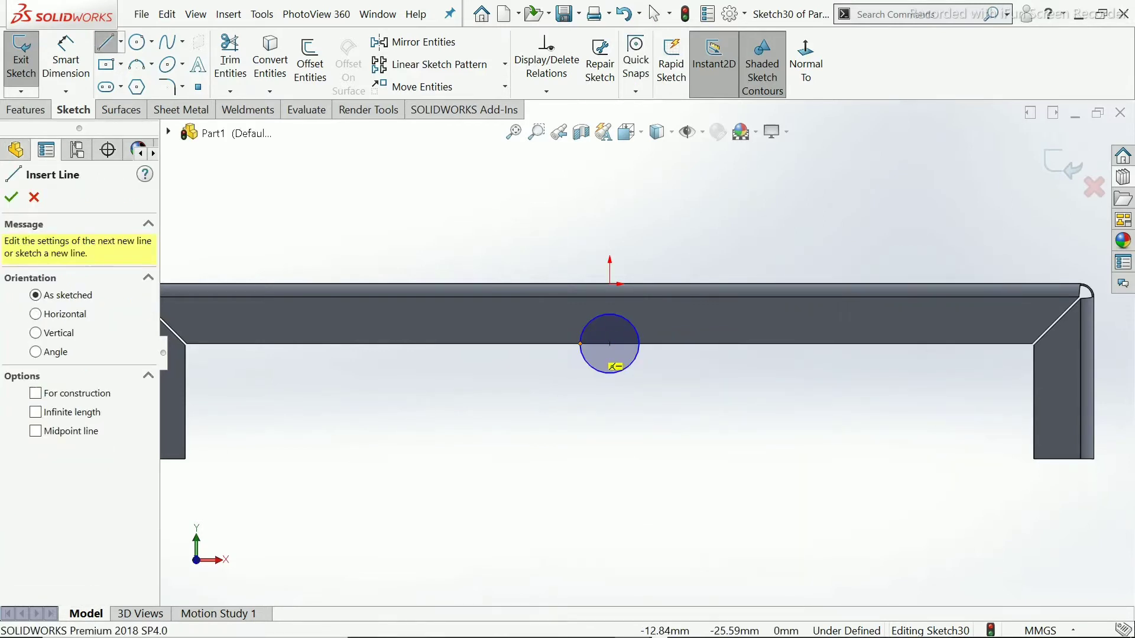
{"action": "left_click", "coordinate": [580, 343]}
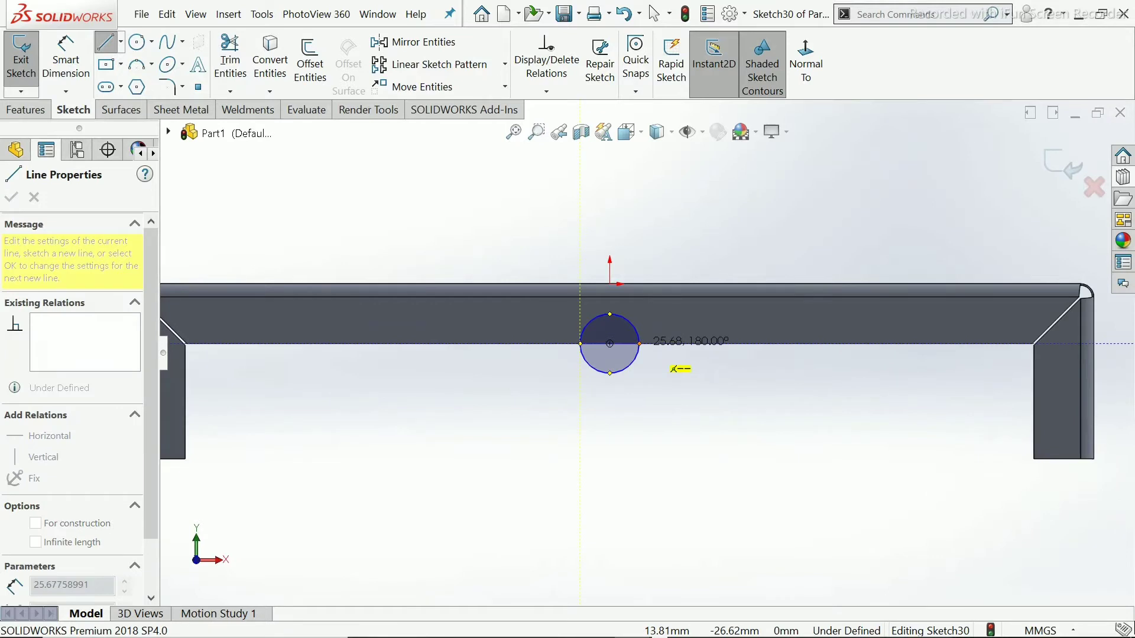
{"action": "left_click", "coordinate": [639, 343]}
{"action": "key", "text": "Escape"}
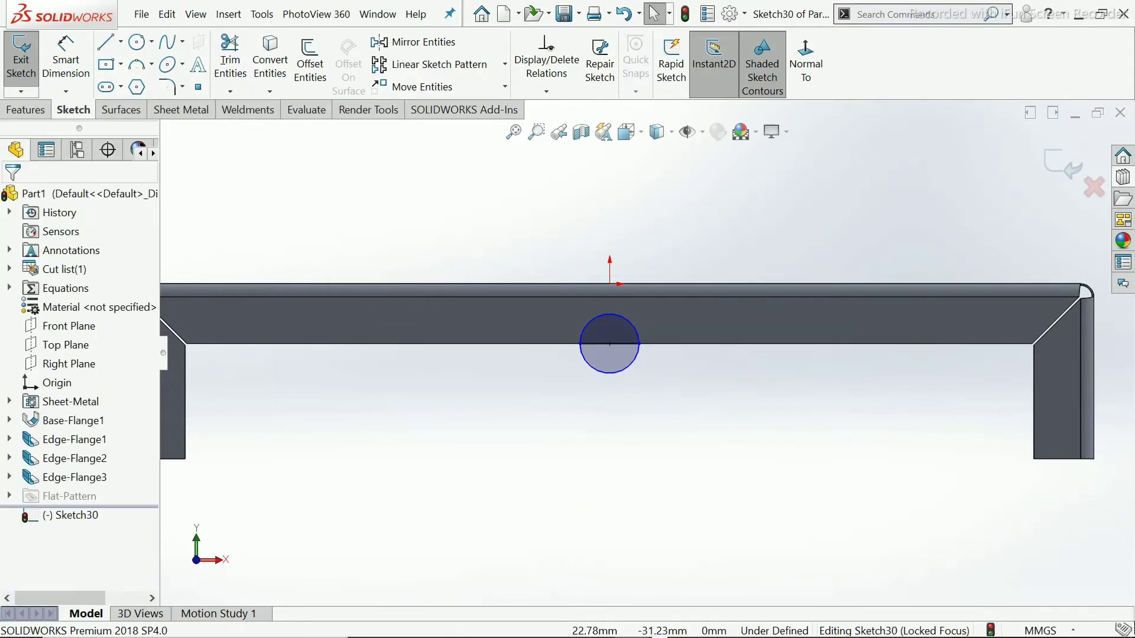
Trim away the circle's upper half, above the horizontal line.
{"action": "scroll", "coordinate": [635, 343], "scroll_direction": "down", "scroll_amount": 3}
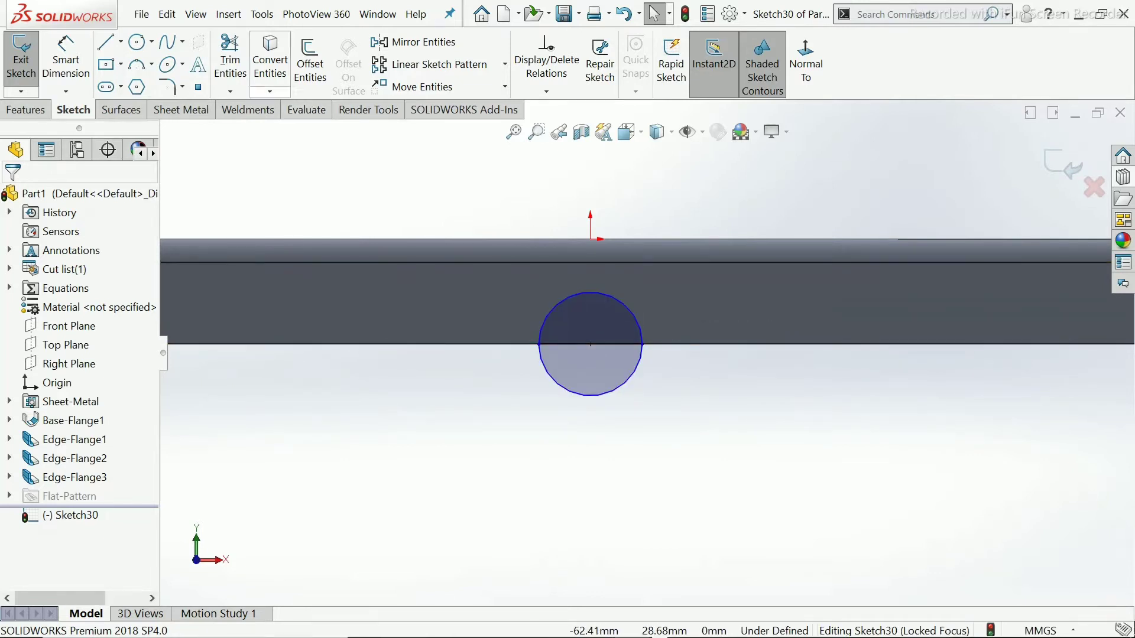
{"action": "left_click", "coordinate": [230, 59]}
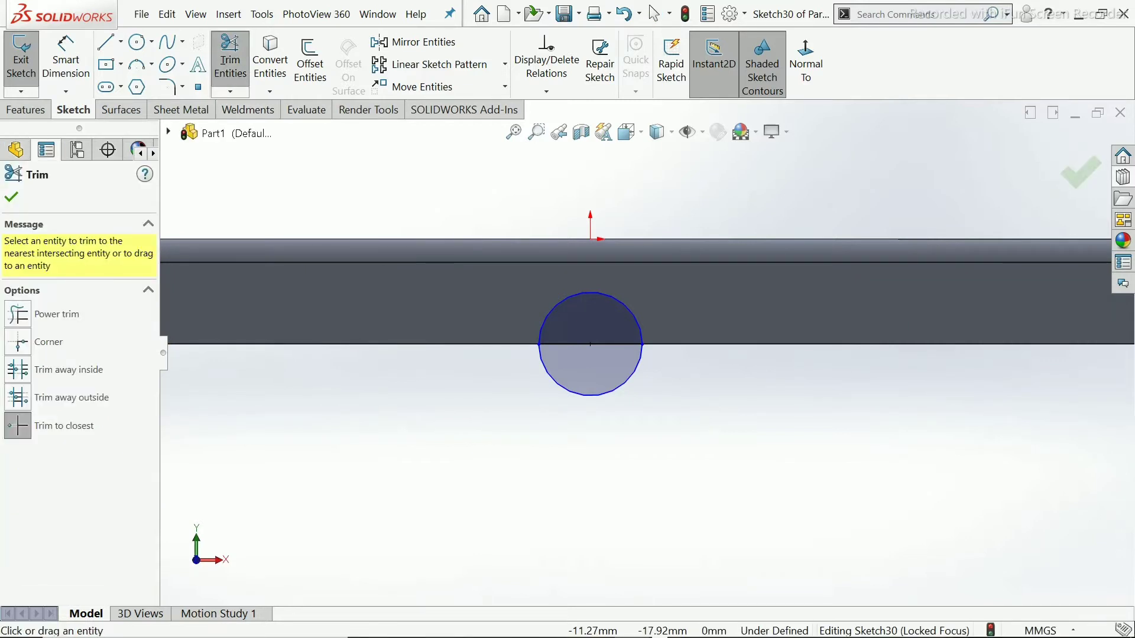
{"action": "left_click", "coordinate": [591, 293]}
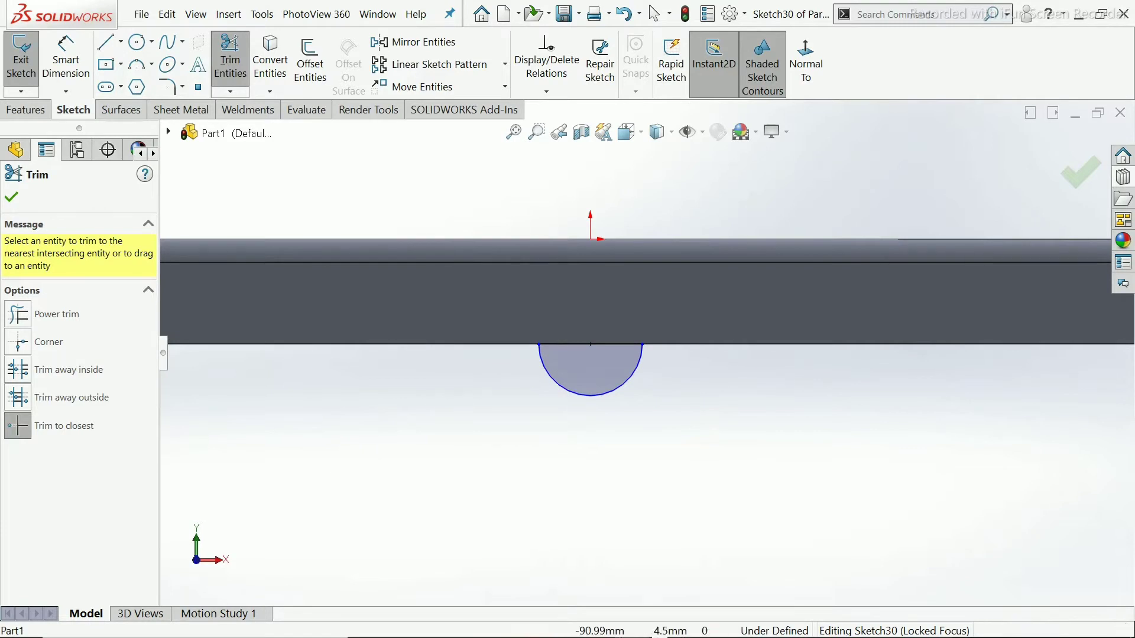
{"action": "left_click", "coordinate": [11, 197]}
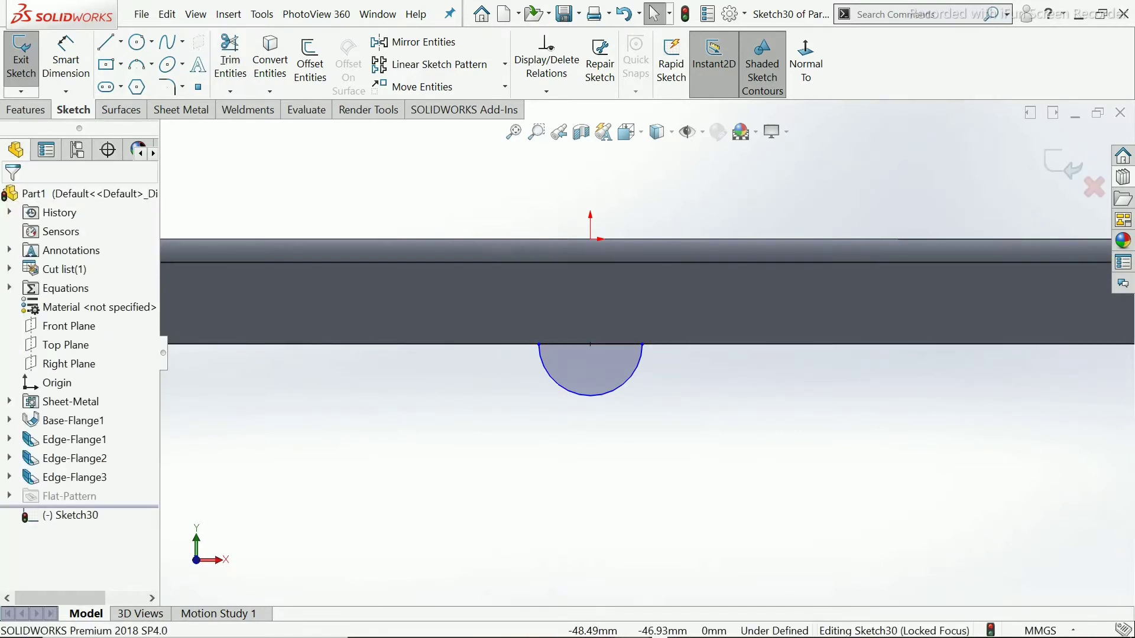
Draw a vertical centerline from the arc's centre up to the origin.
{"action": "left_click", "coordinate": [120, 42]}
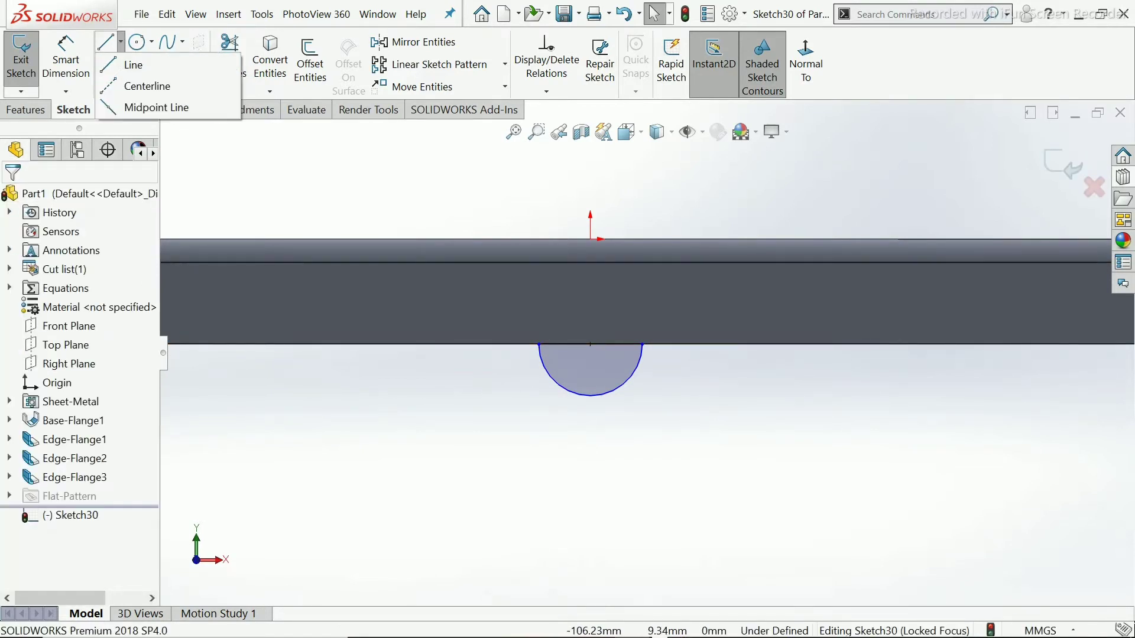
{"action": "left_click", "coordinate": [147, 86]}
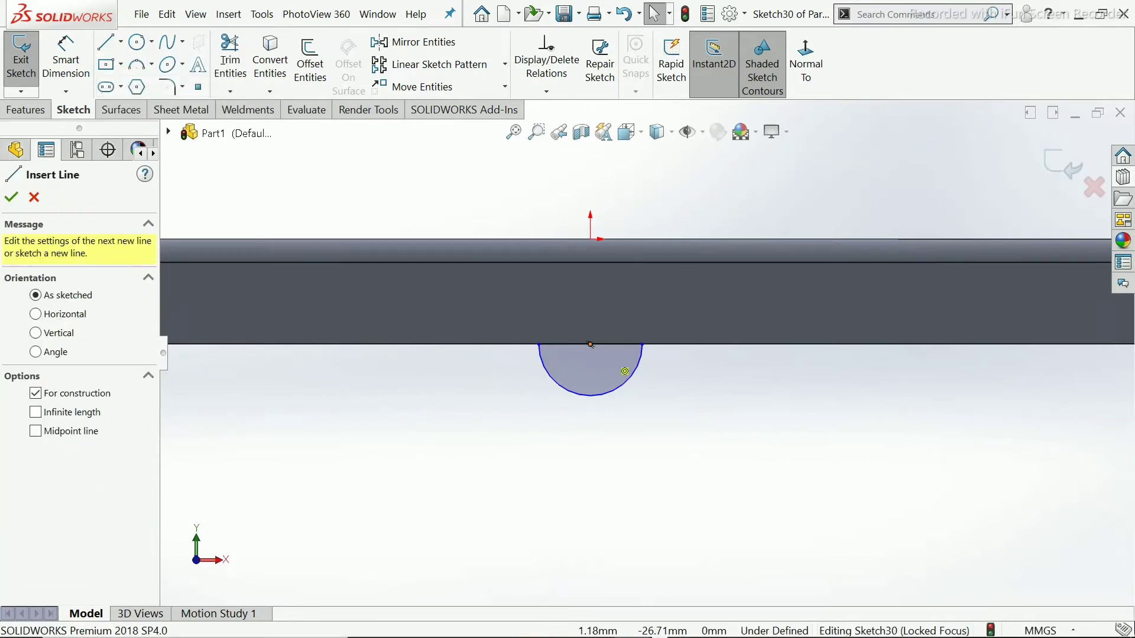
{"action": "left_click", "coordinate": [590, 344]}
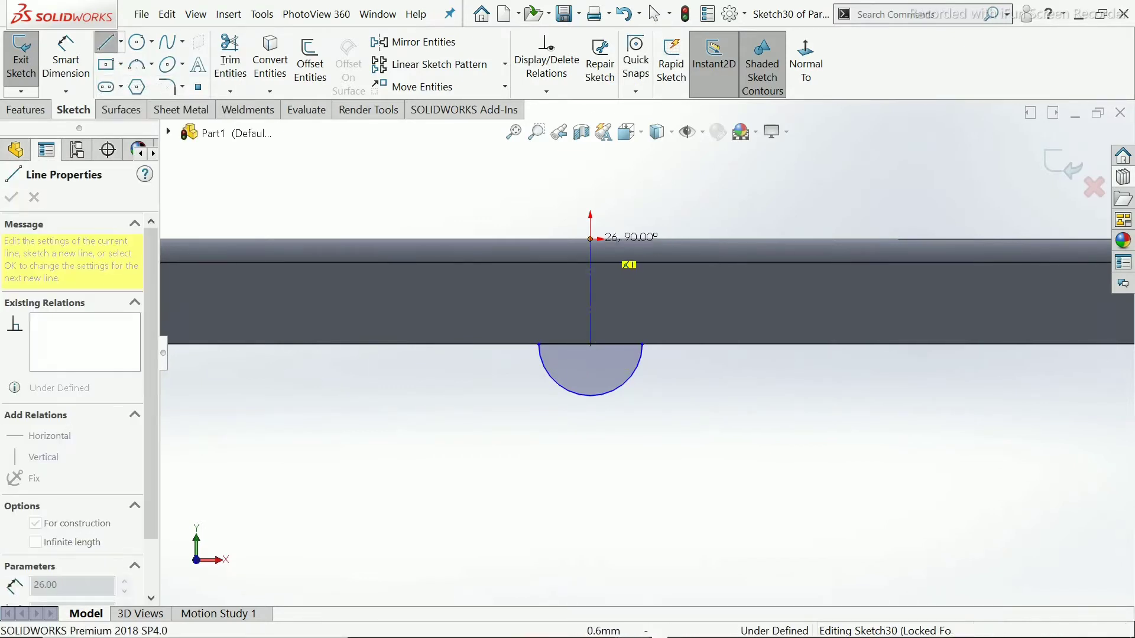
{"action": "left_click", "coordinate": [589, 239]}
{"action": "right_click", "coordinate": [590, 238]}
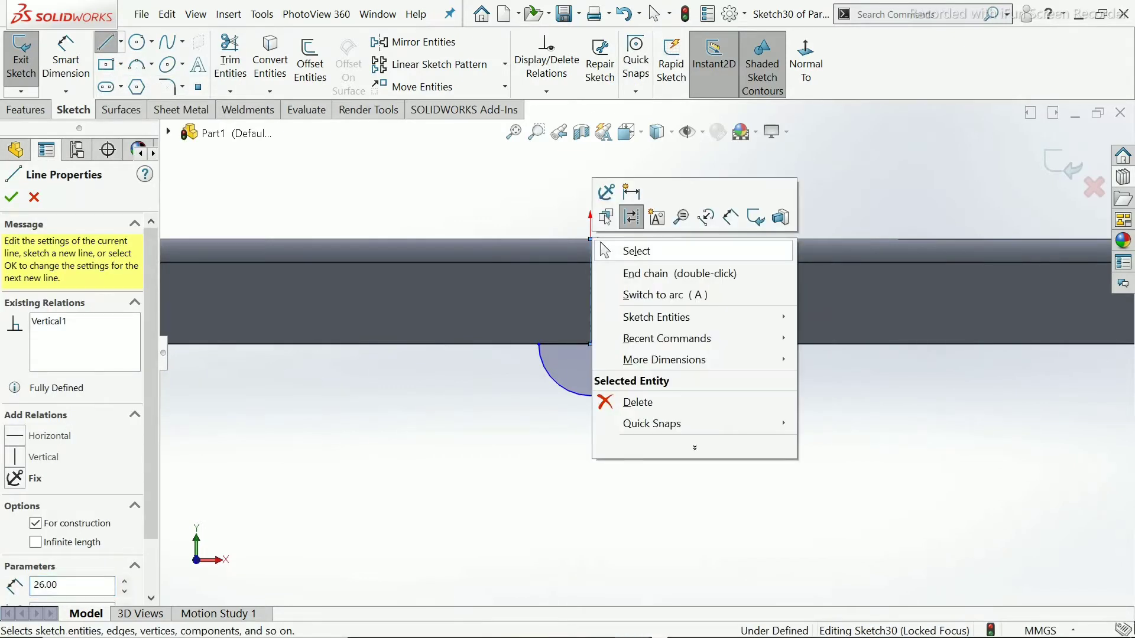
{"action": "left_click", "coordinate": [621, 251]}
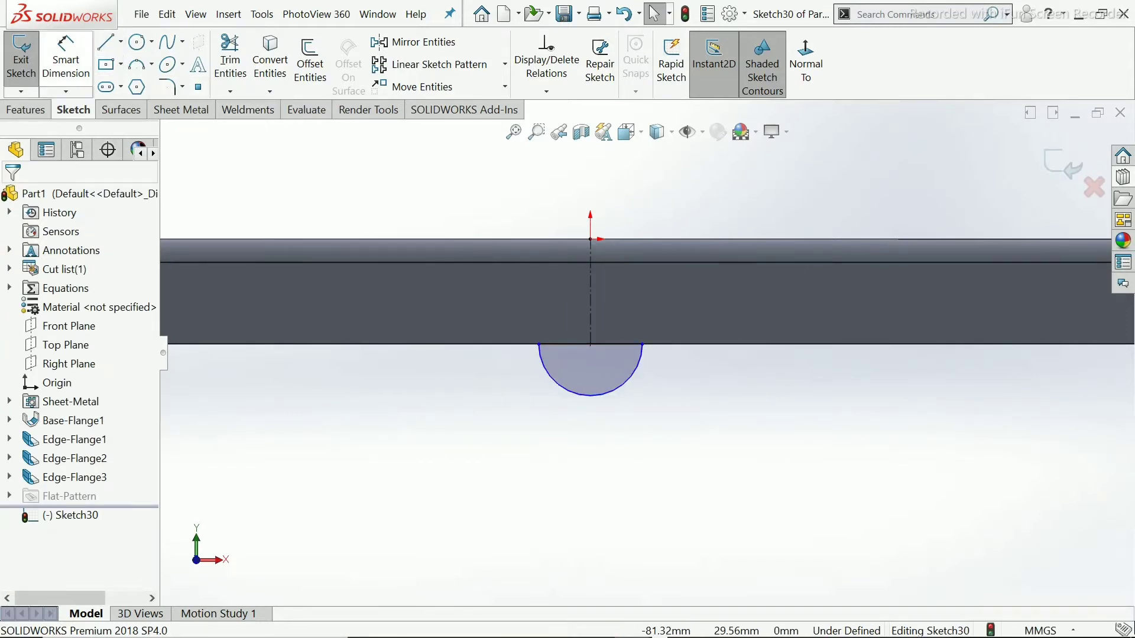
Dimension the arc's radius and set it to 25 mm.
{"action": "left_click", "coordinate": [65, 59]}
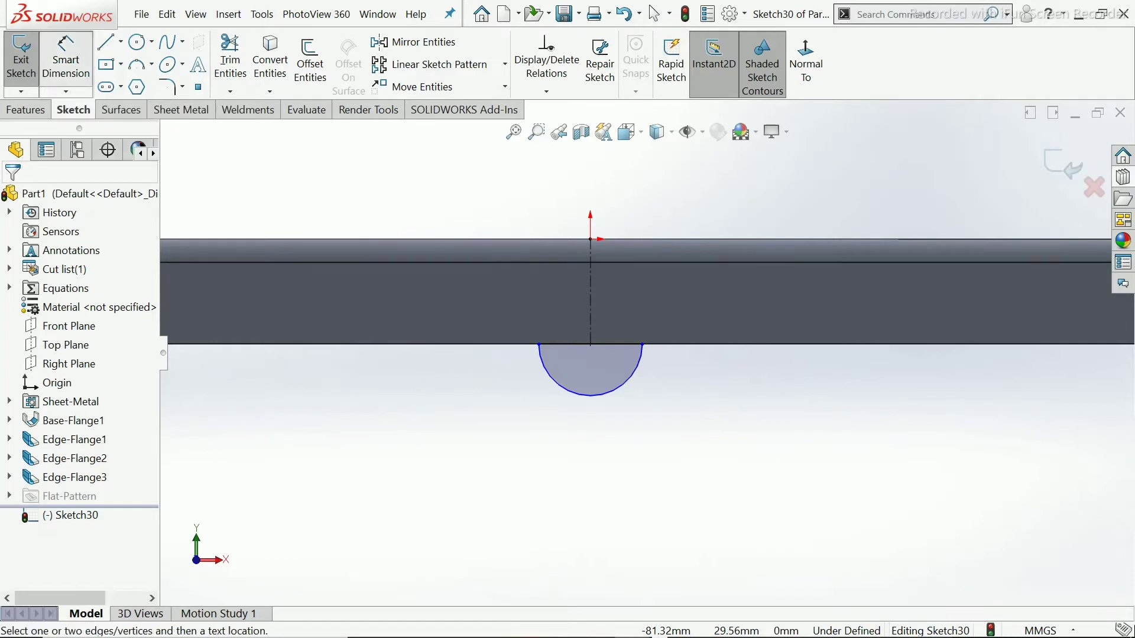
{"action": "left_click", "coordinate": [559, 383]}
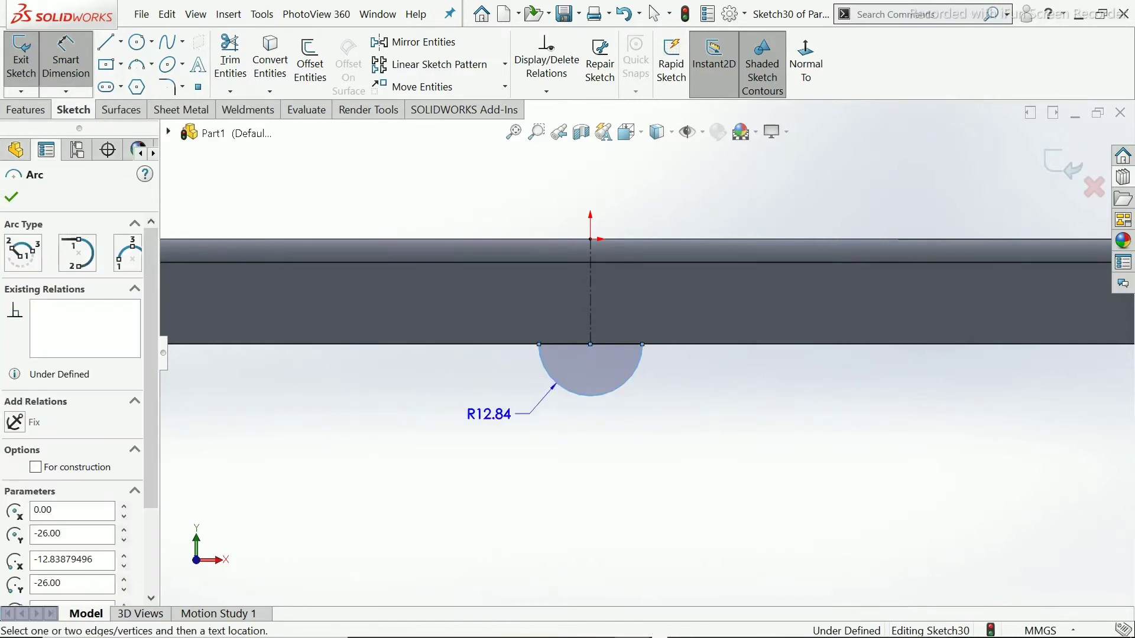
{"action": "left_click", "coordinate": [482, 413]}
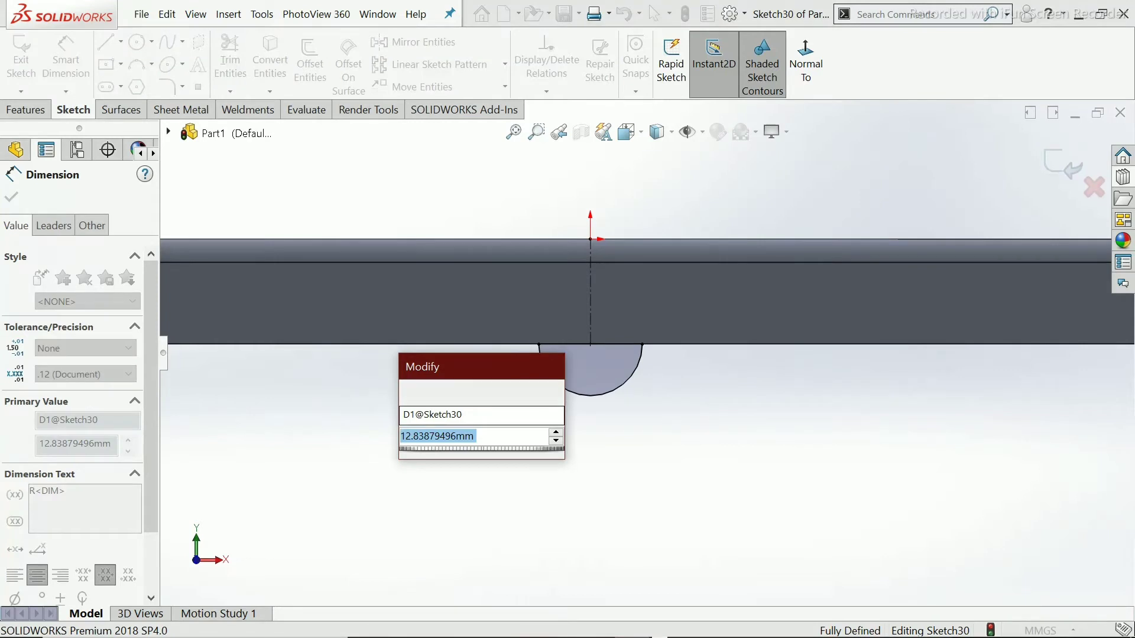
{"action": "type", "text": "25"}
{"action": "key", "text": "Return"}
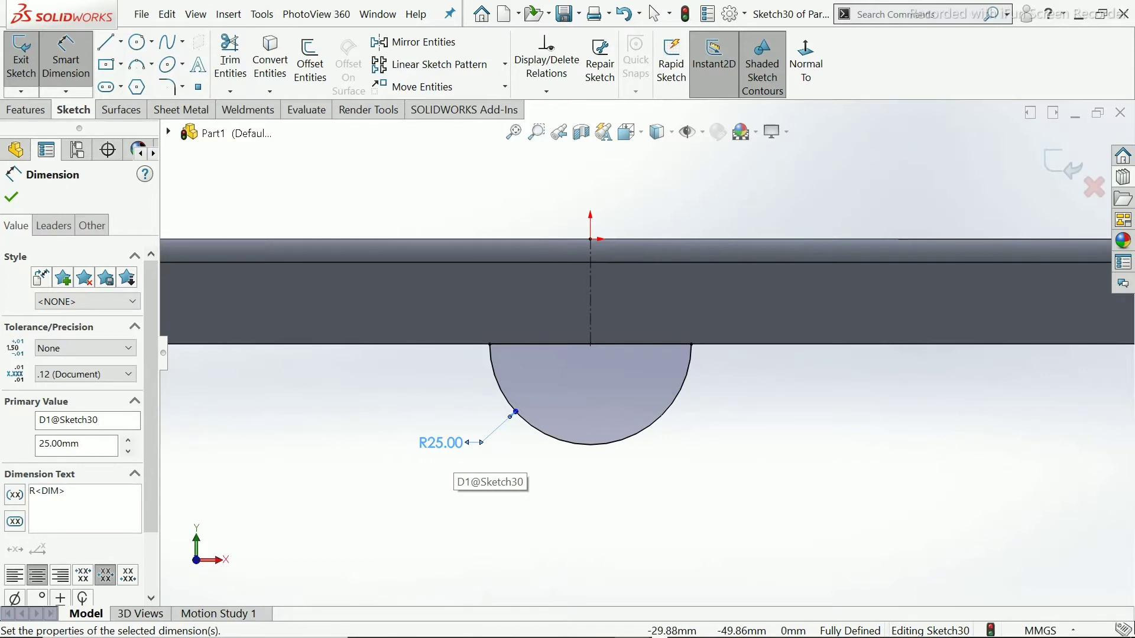
Display the arc's dimension as a diameter and set it to 25 mm.
{"action": "right_click", "coordinate": [460, 442]}
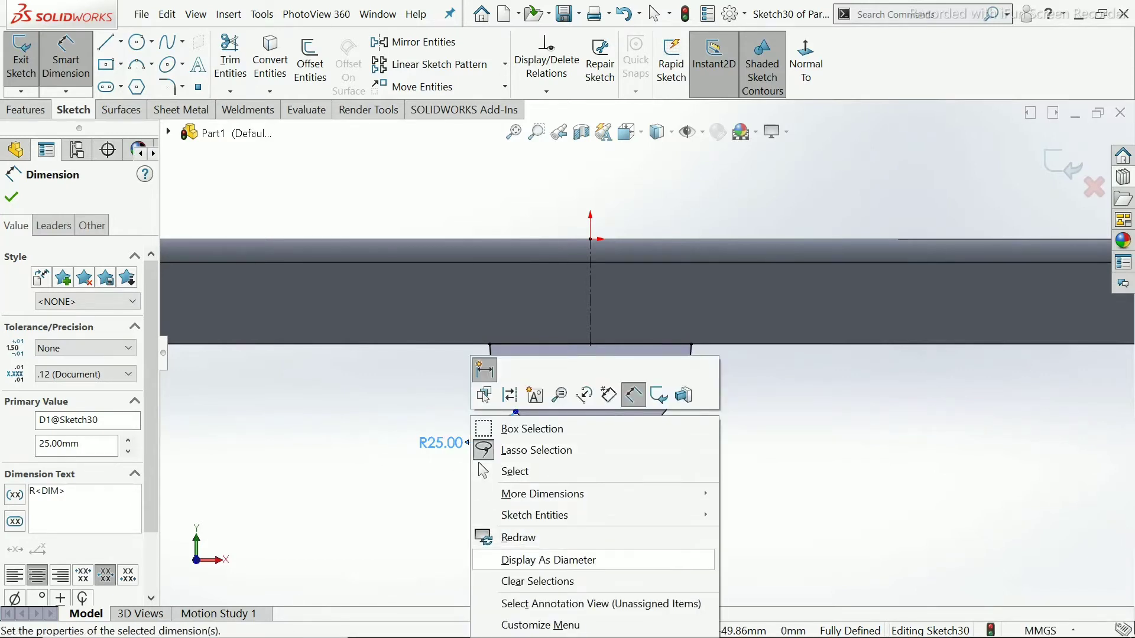
{"action": "left_click", "coordinate": [549, 560]}
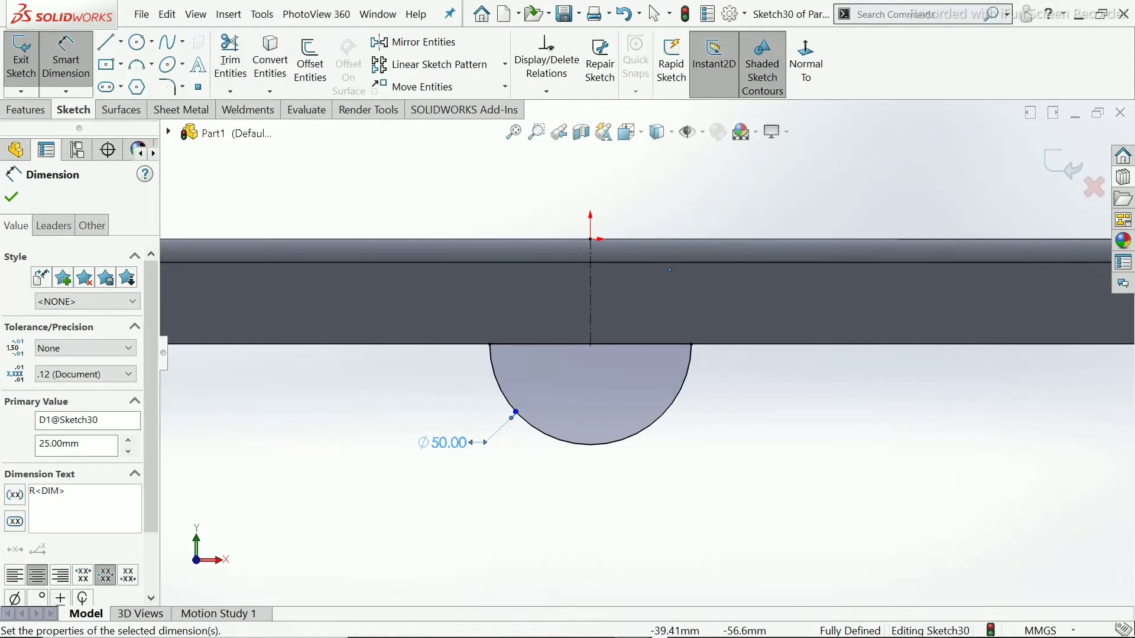
{"action": "left_click", "coordinate": [11, 196]}
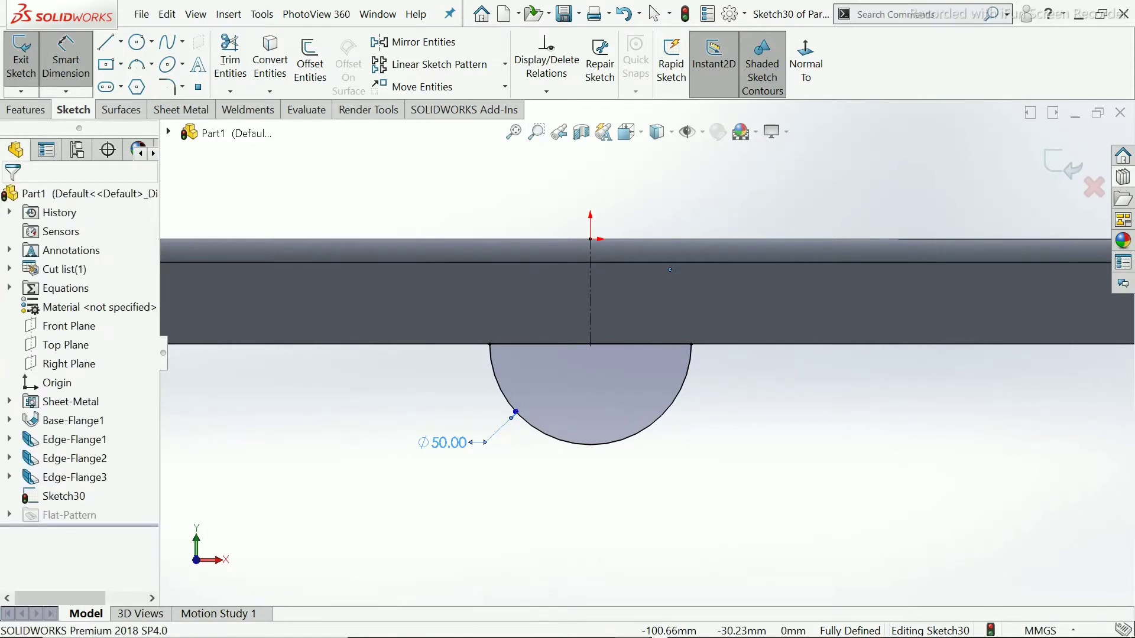
{"action": "left_click", "coordinate": [449, 444]}
{"action": "double_click", "coordinate": [449, 443]}
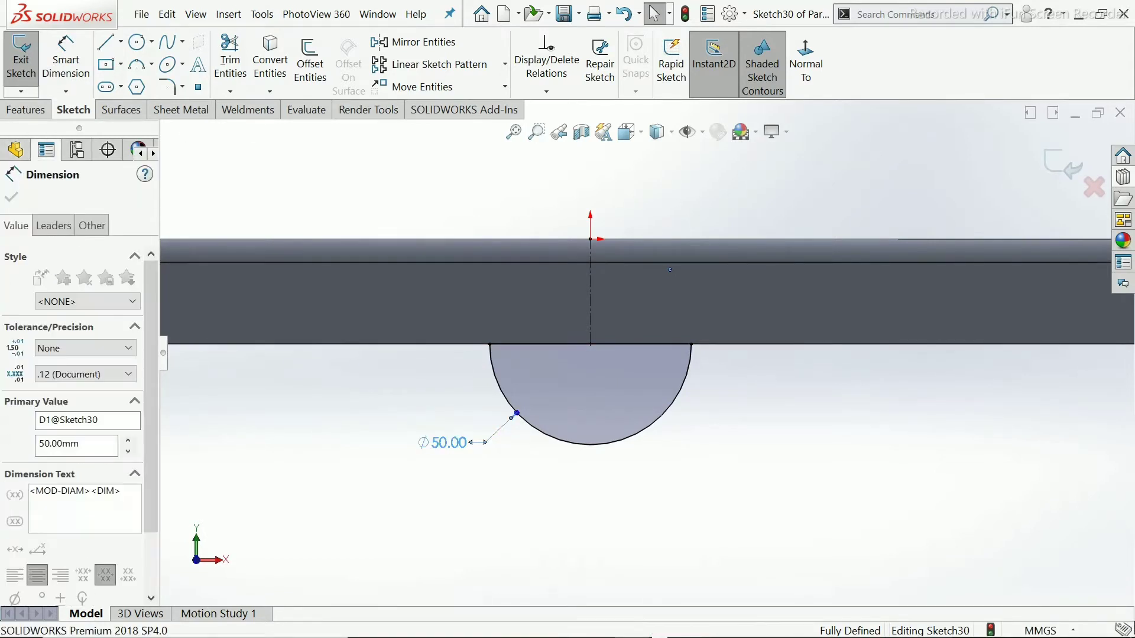
{"action": "type", "text": "25"}
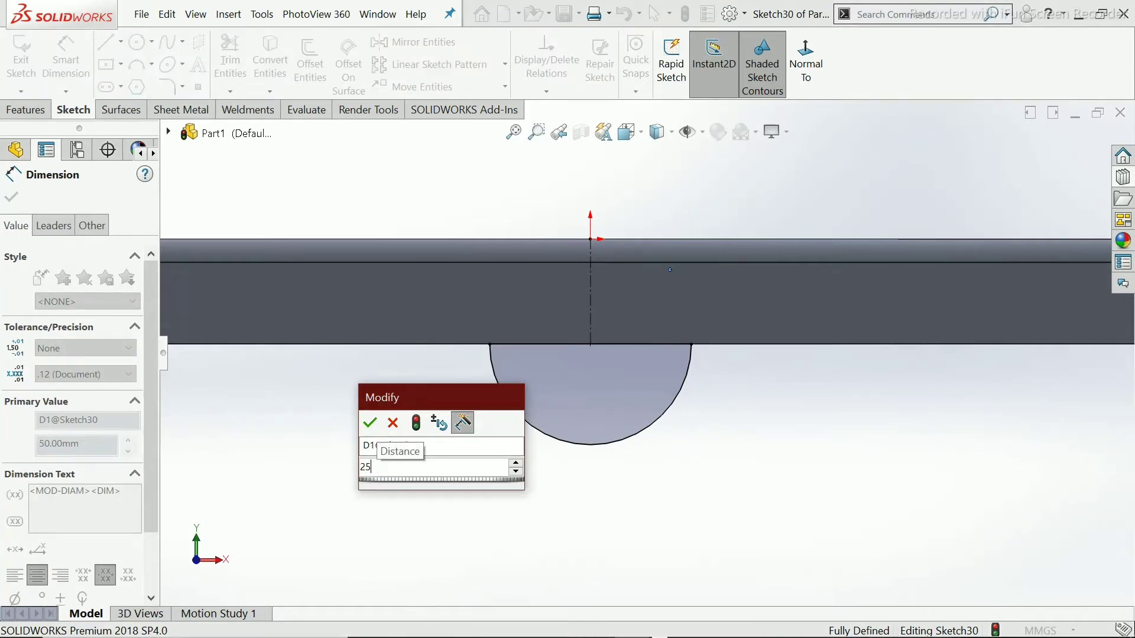
{"action": "key", "text": "Return"}
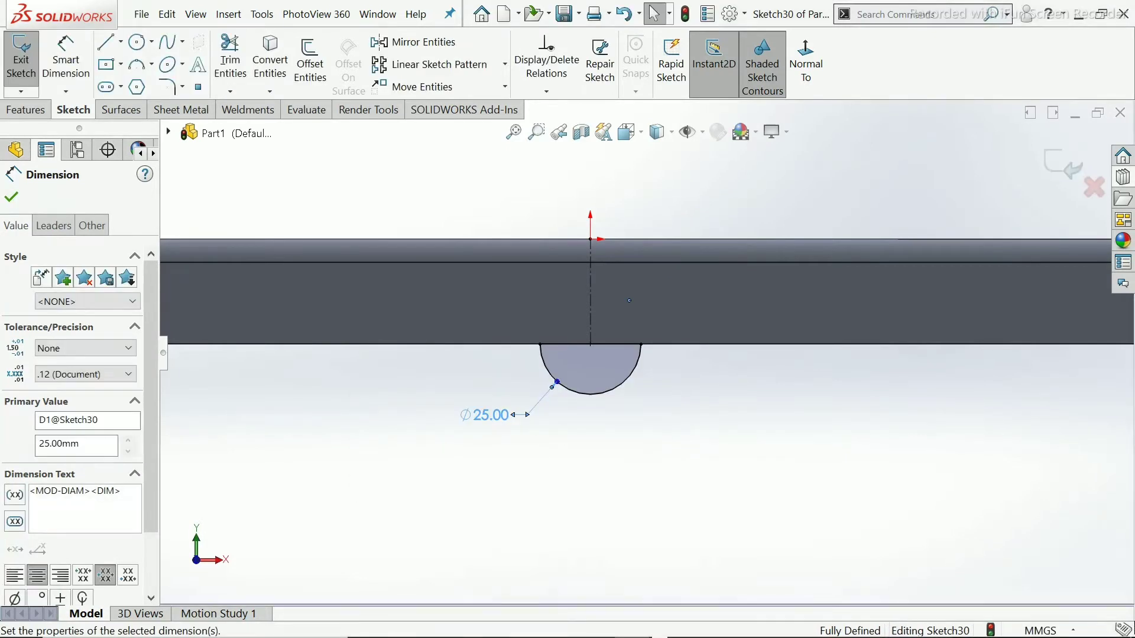
{"action": "left_click", "coordinate": [11, 196]}
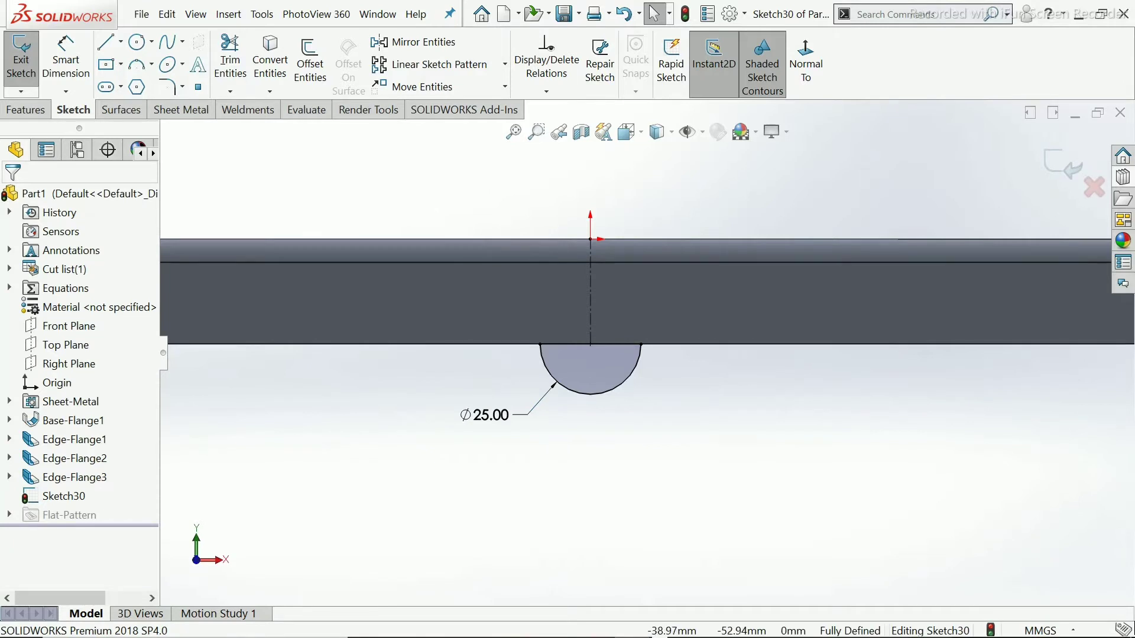
Exit the semicircle sketch on the front flange and clear its selection.
{"action": "middle_click_drag", "start_coordinate": [579, 443], "coordinate": [634, 449]}
{"action": "scroll", "coordinate": [636, 449], "scroll_direction": "down", "scroll_amount": 3}
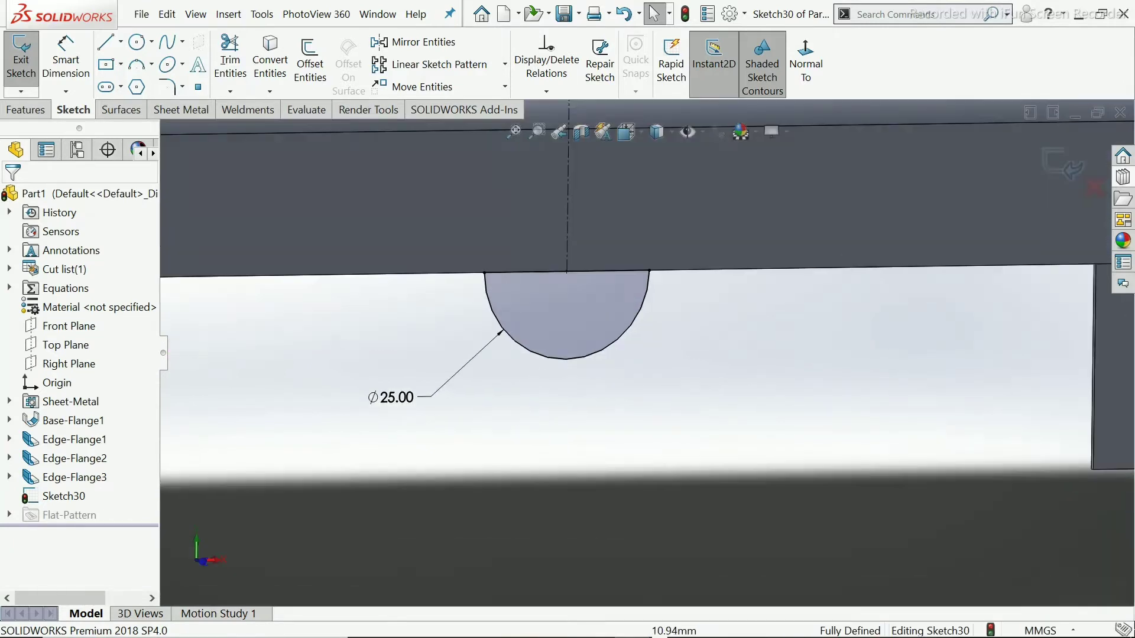
{"action": "scroll", "coordinate": [636, 449], "scroll_direction": "up", "scroll_amount": 5}
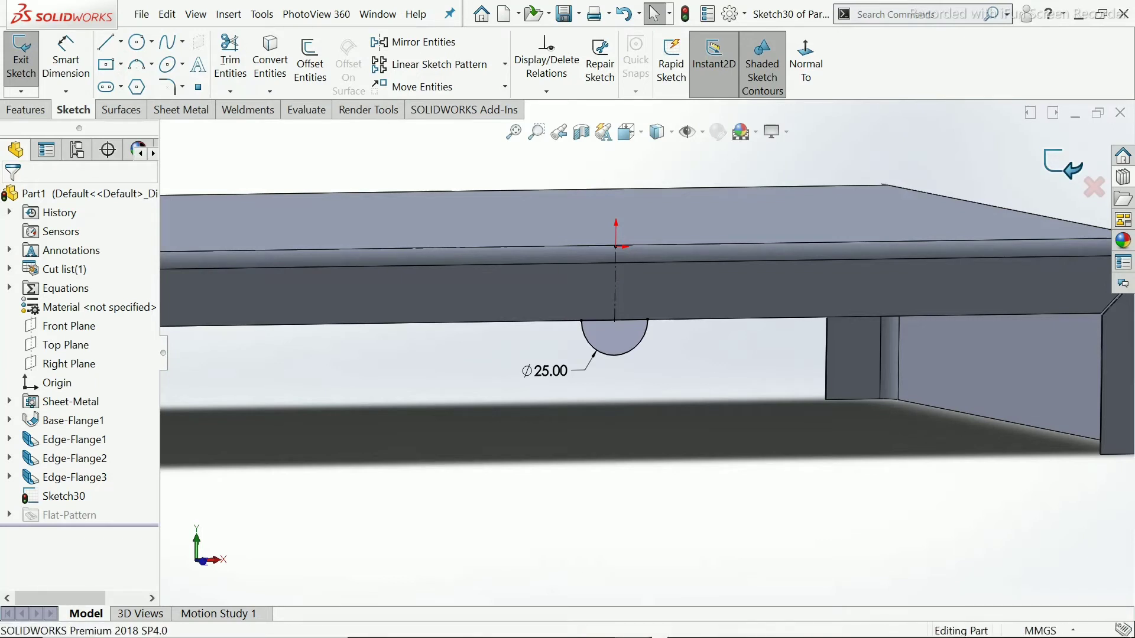
{"action": "left_click", "coordinate": [181, 110]}
{"action": "left_click", "coordinate": [1064, 165]}
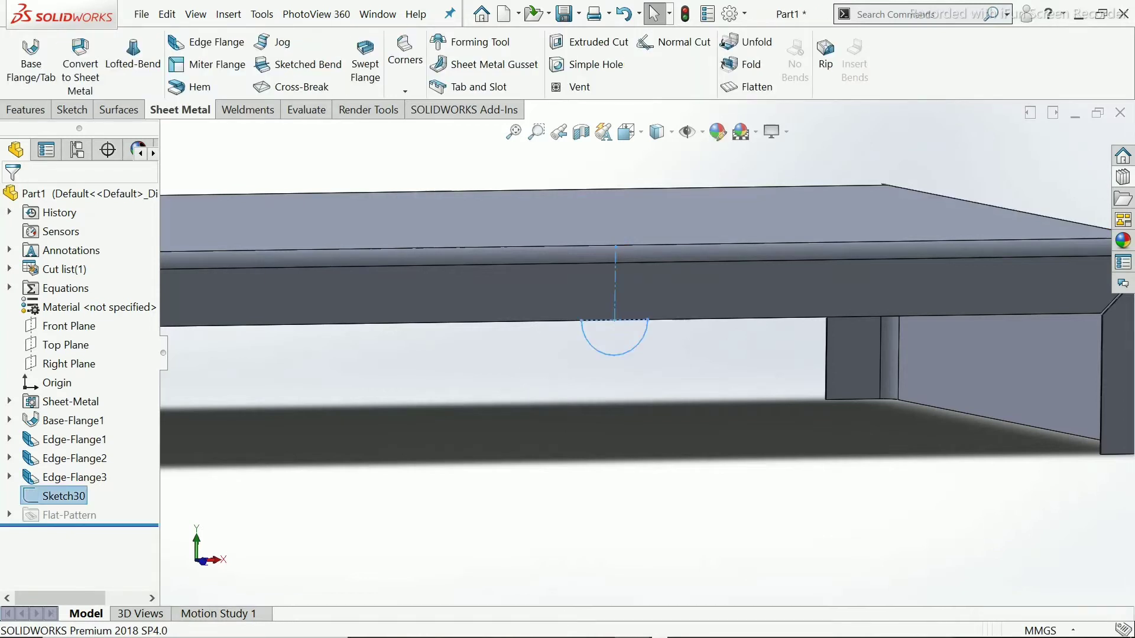
{"action": "left_click", "coordinate": [679, 350]}
Start a boss extrusion of the semicircle contour below the front flange and reverse its direction toward the inside of the cover.
{"action": "scroll", "coordinate": [680, 350], "scroll_direction": "down", "scroll_amount": 3}
{"action": "scroll", "coordinate": [649, 351], "scroll_direction": "up", "scroll_amount": 3}
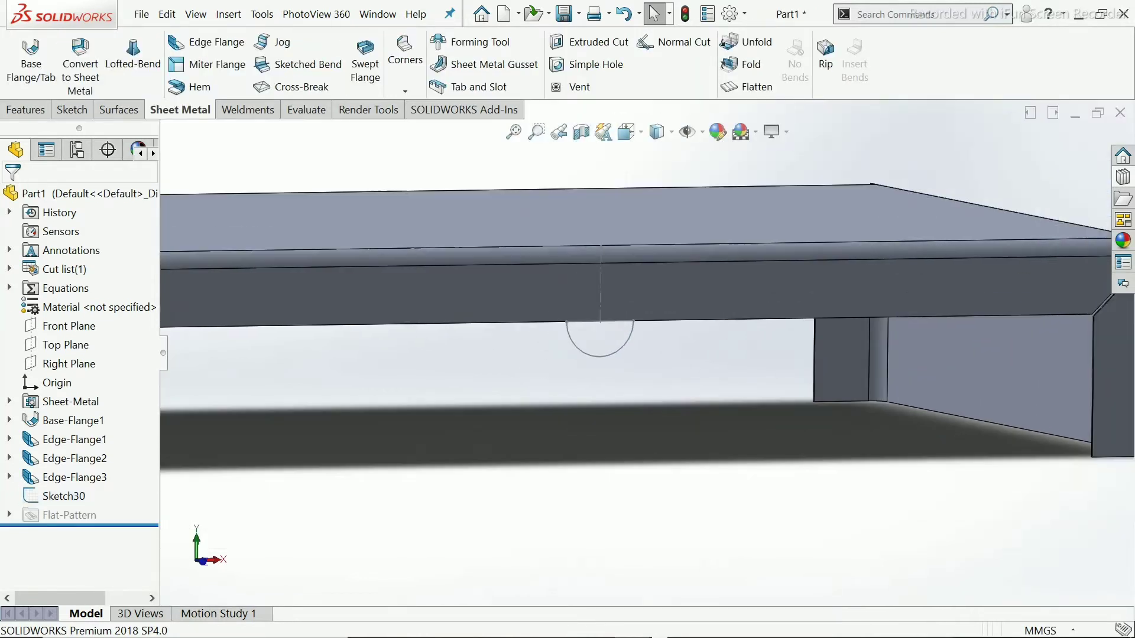
{"action": "left_click", "coordinate": [26, 110]}
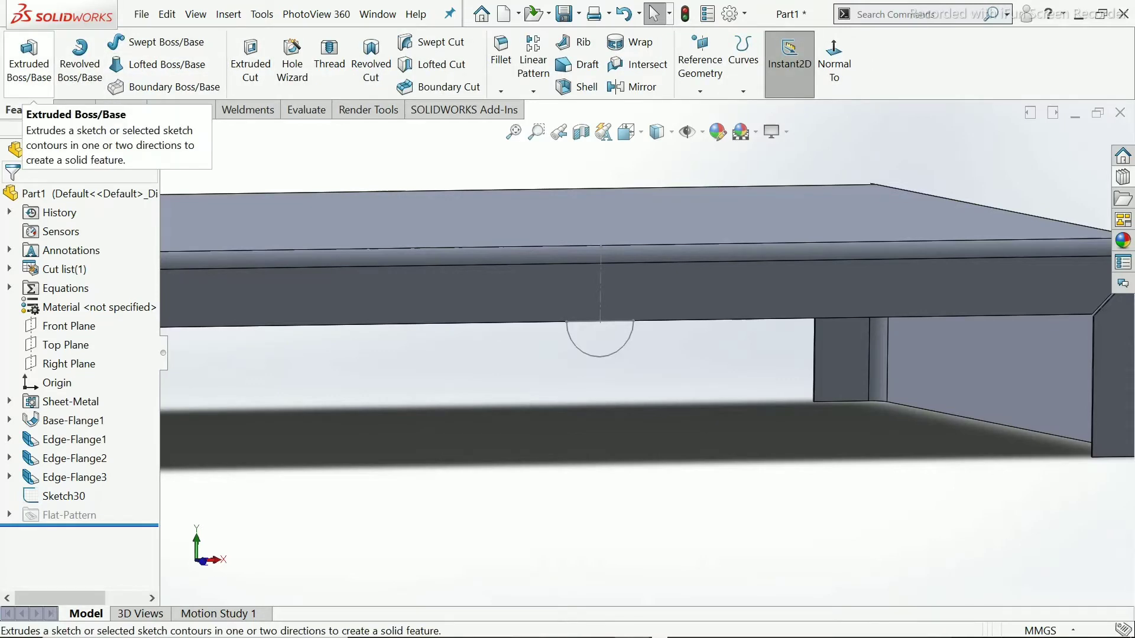
{"action": "left_click", "coordinate": [29, 59]}
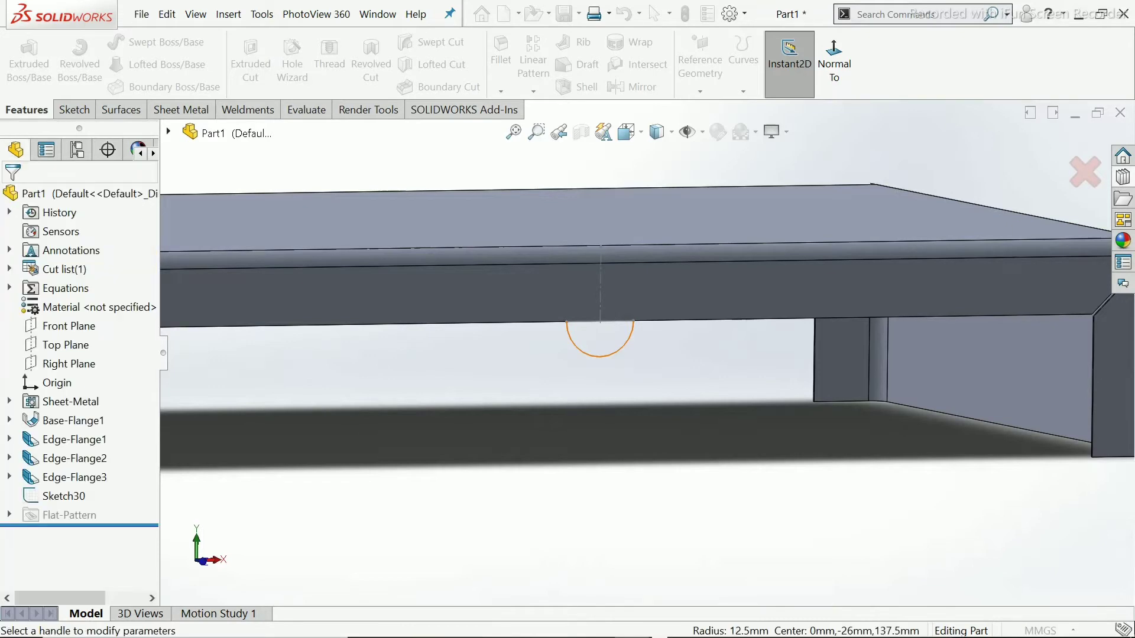
{"action": "left_click", "coordinate": [600, 356]}
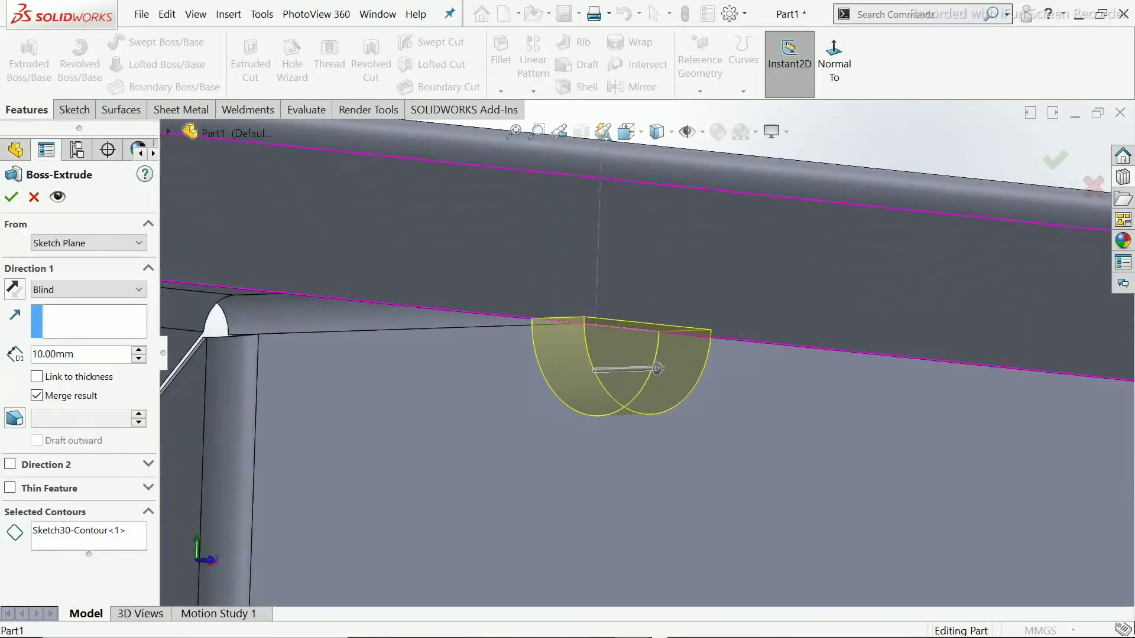
{"action": "scroll", "coordinate": [647, 352], "scroll_direction": "up", "scroll_amount": 6}
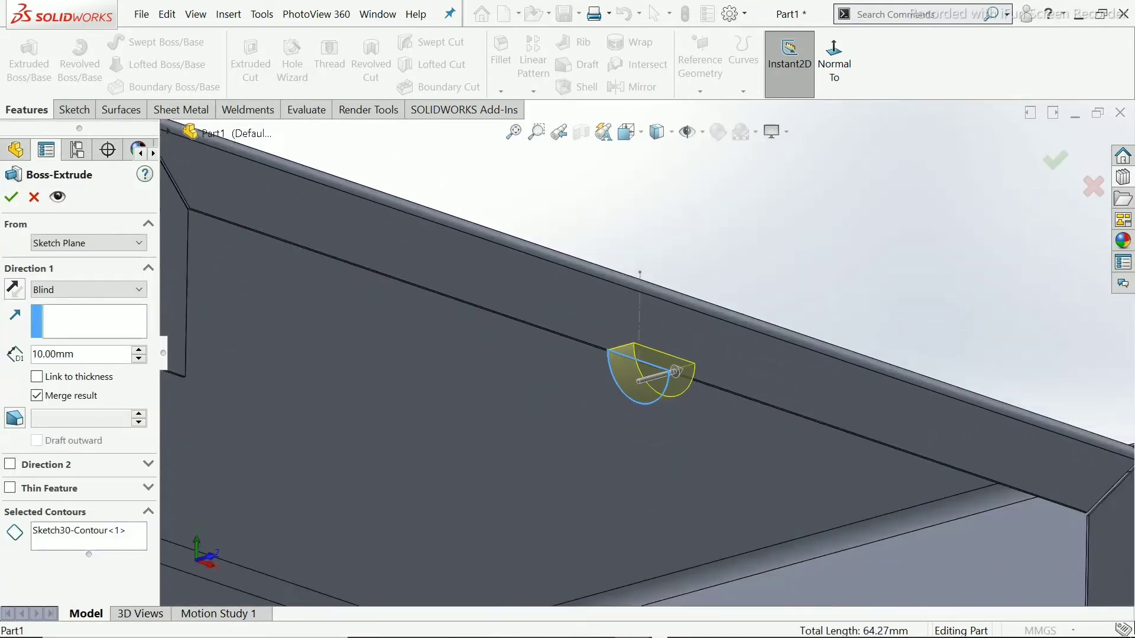
{"action": "left_click", "coordinate": [15, 289]}
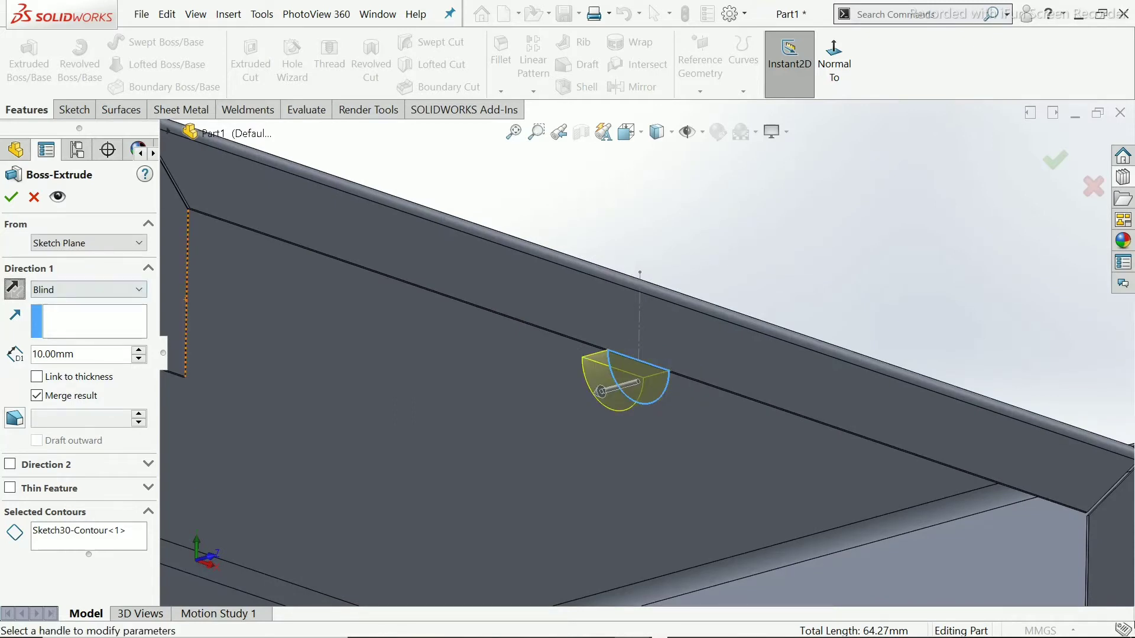
Set the semicircle extrusion to end Up To Surface at the front flange's inner face and accept the tab.
{"action": "left_click", "coordinate": [88, 290]}
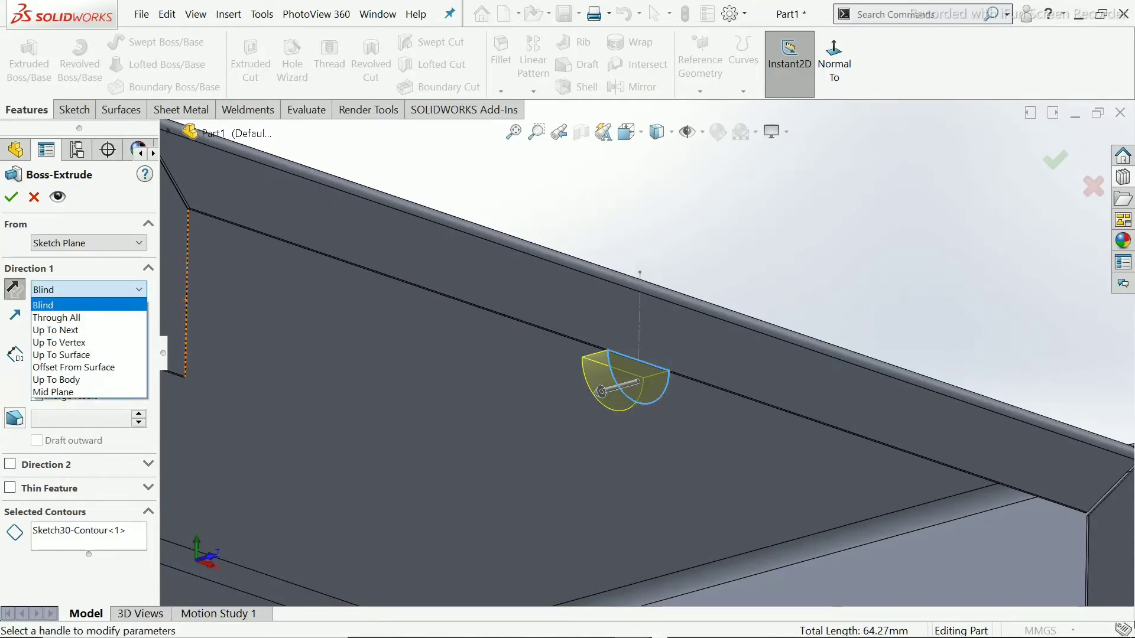
{"action": "left_click", "coordinate": [62, 355]}
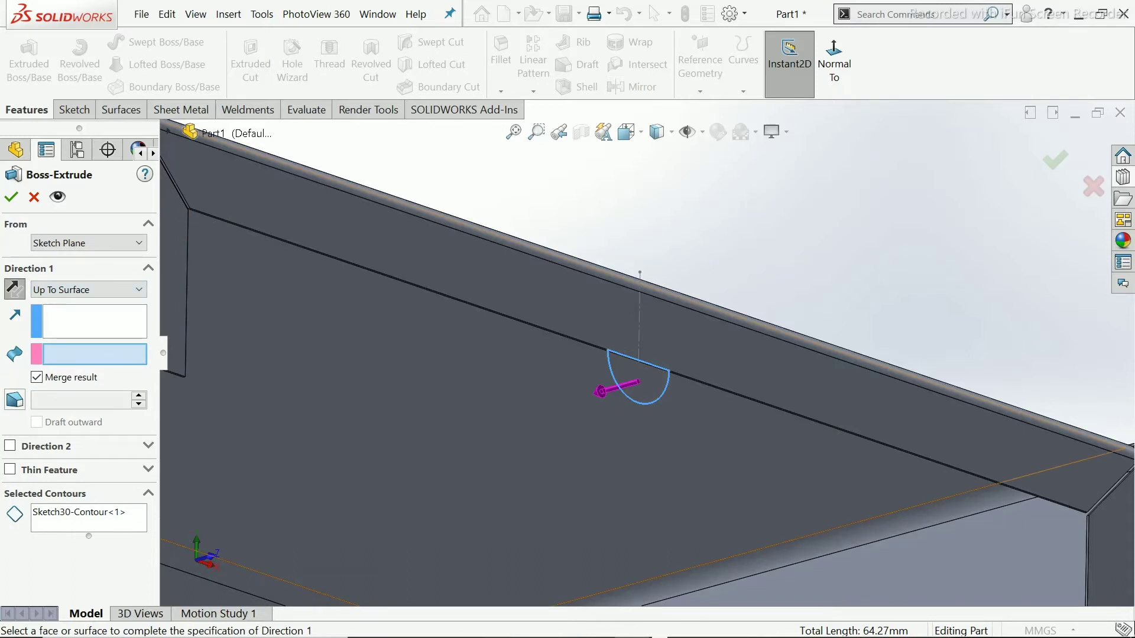
{"action": "middle_click_drag", "start_coordinate": [520, 360], "coordinate": [662, 331]}
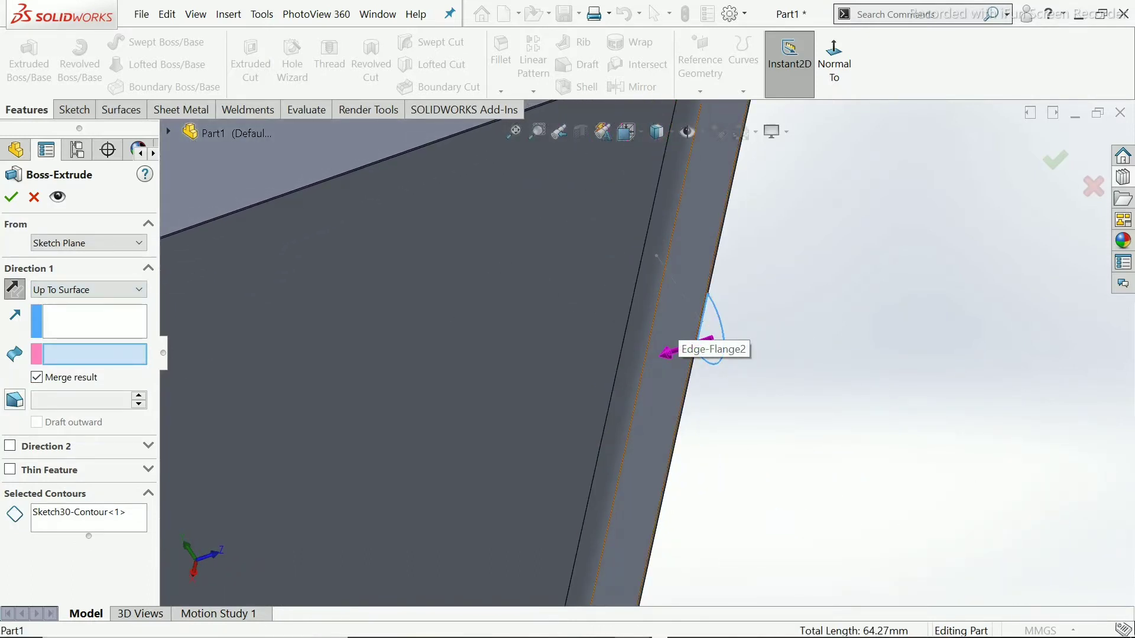
{"action": "left_click", "coordinate": [678, 313]}
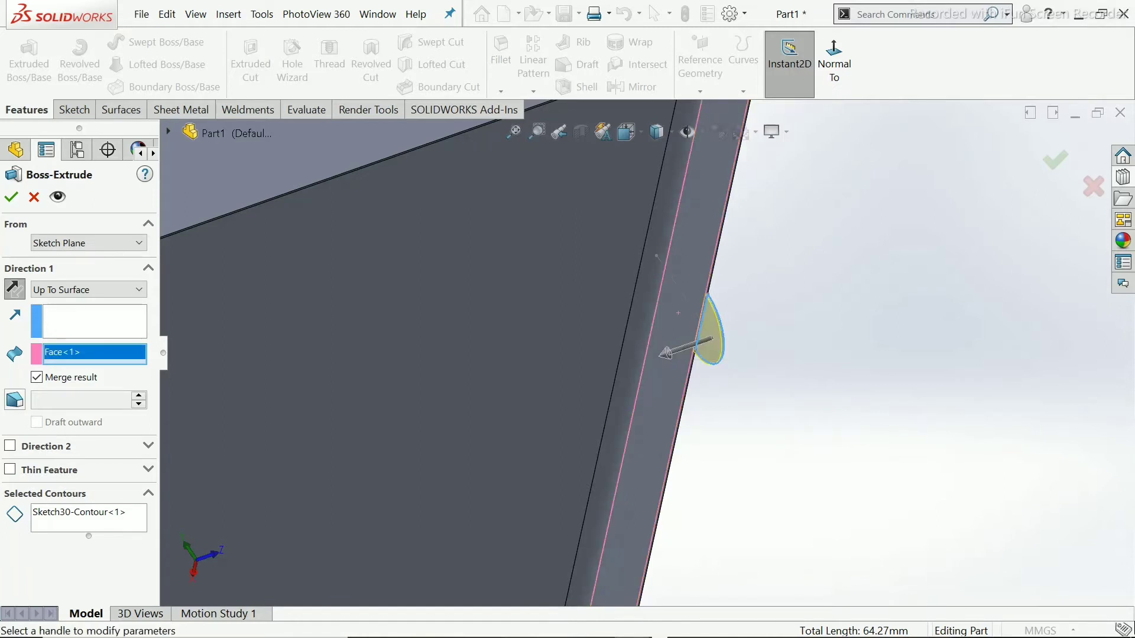
{"action": "middle_click_drag", "start_coordinate": [678, 313], "coordinate": [645, 361]}
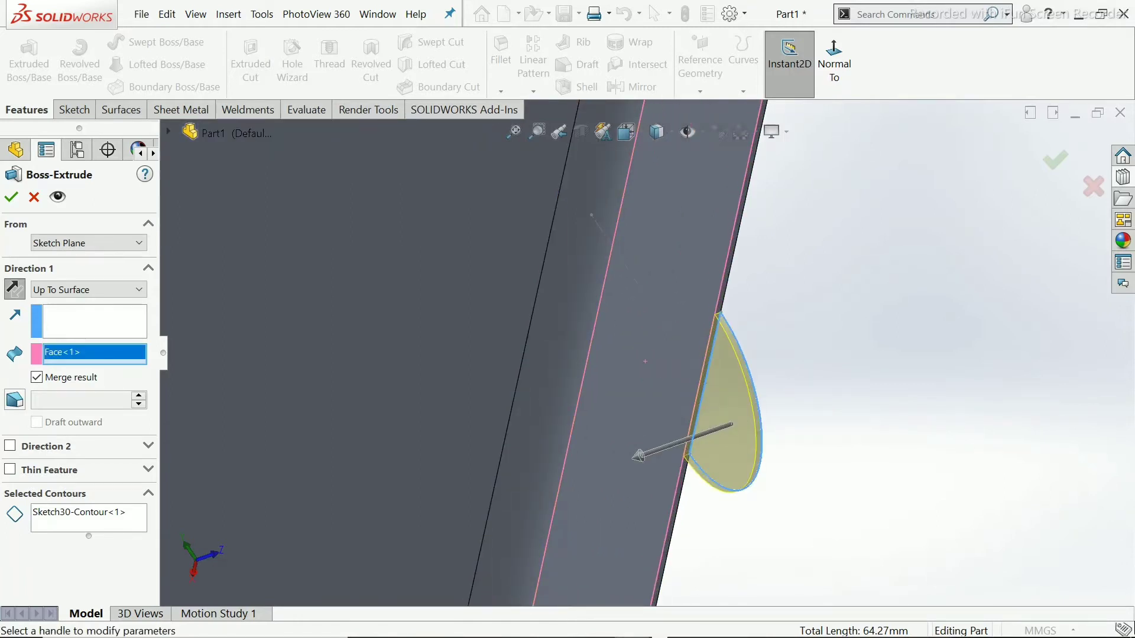
{"action": "middle_click_drag", "start_coordinate": [626, 355], "coordinate": [438, 461]}
{"action": "scroll", "coordinate": [685, 449], "scroll_direction": "up", "scroll_amount": 5}
{"action": "scroll", "coordinate": [685, 449], "scroll_direction": "up", "scroll_amount": 4}
{"action": "scroll", "coordinate": [437, 461], "scroll_direction": "down", "scroll_amount": 2}
{"action": "scroll", "coordinate": [437, 461], "scroll_direction": "up", "scroll_amount": 4}
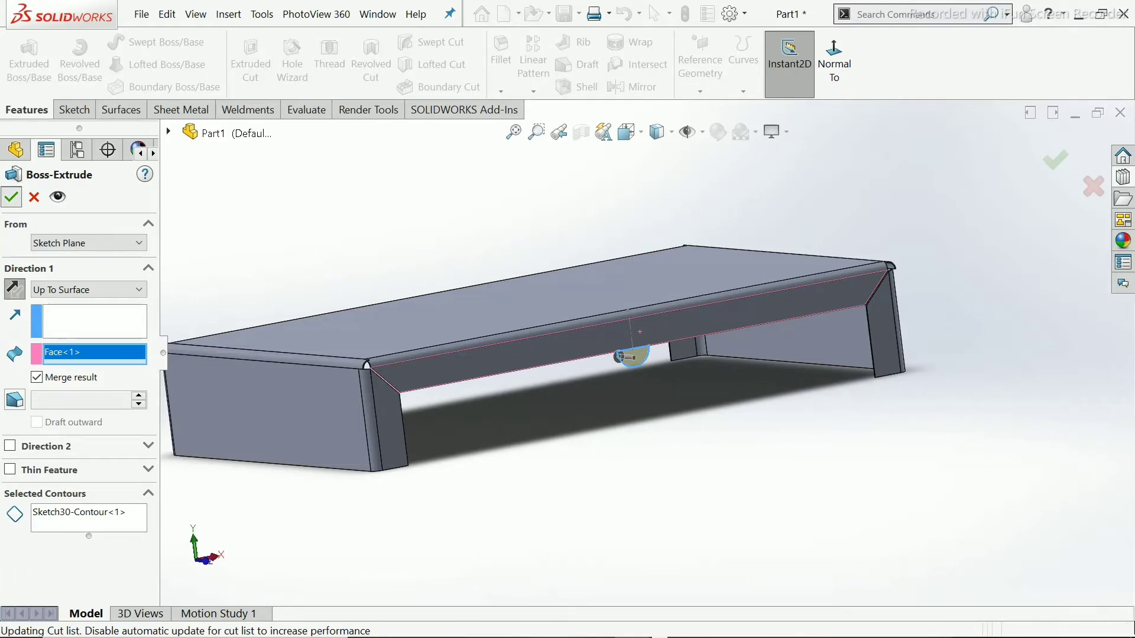
{"action": "key", "text": "Escape"}
{"action": "scroll", "coordinate": [640, 355], "scroll_direction": "down", "scroll_amount": 1}
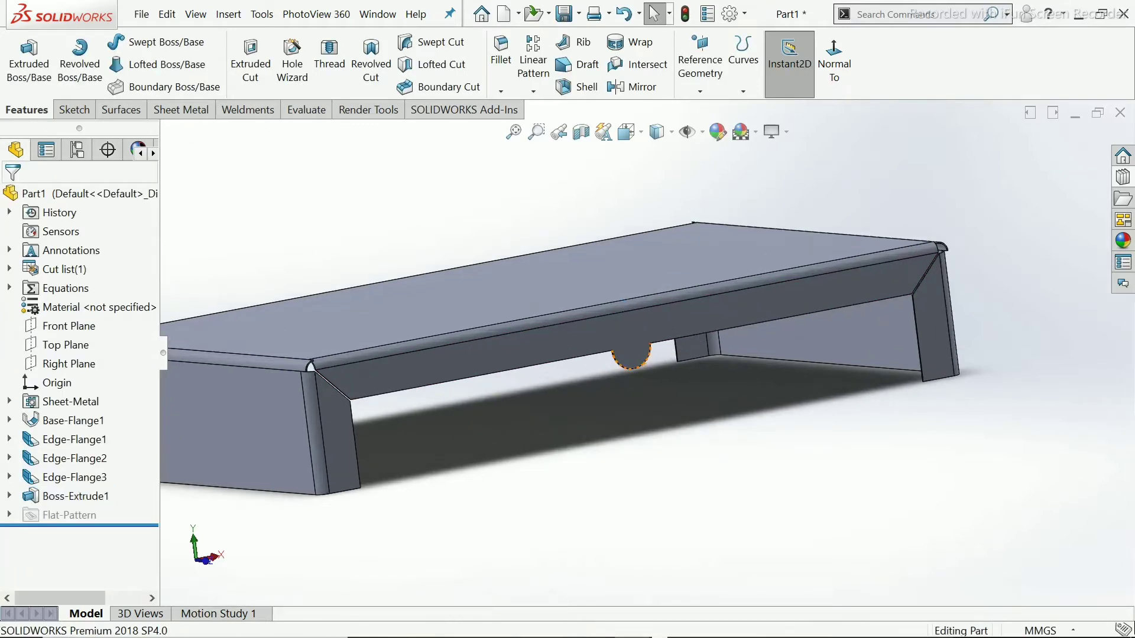
On the front flange's outer face, sketch a circle of about 6.2 mm radius centred on the semicircular tab's arc centre.
{"action": "scroll", "coordinate": [638, 357], "scroll_direction": "down", "scroll_amount": 3}
{"action": "middle_click_drag", "start_coordinate": [638, 357], "coordinate": [612, 331]}
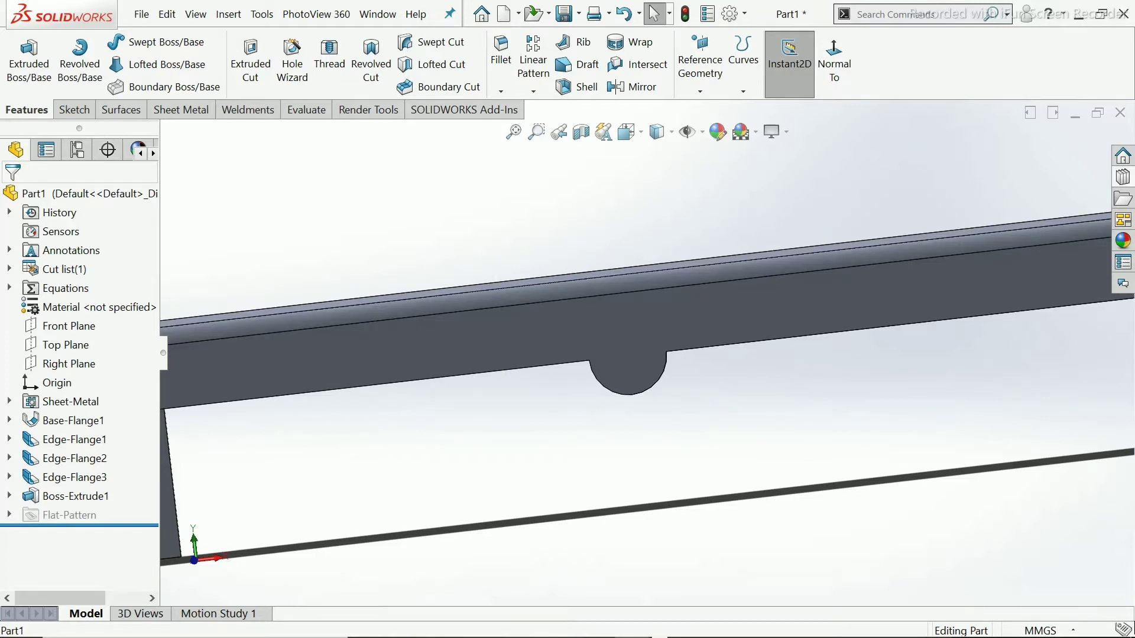
{"action": "left_click", "coordinate": [657, 355]}
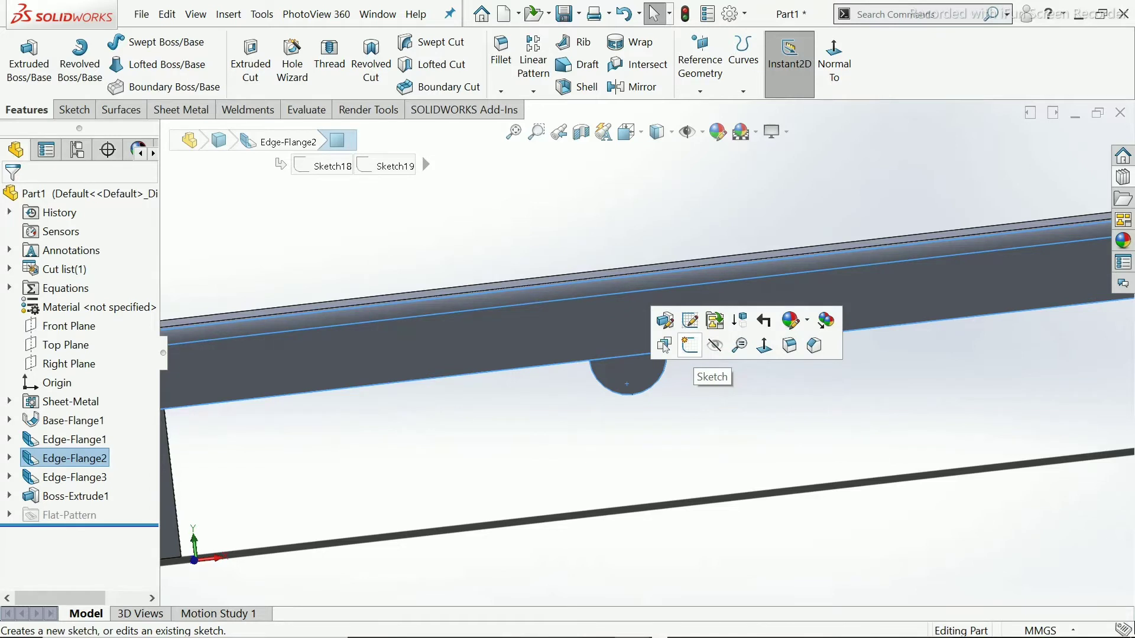
{"action": "left_click", "coordinate": [688, 345]}
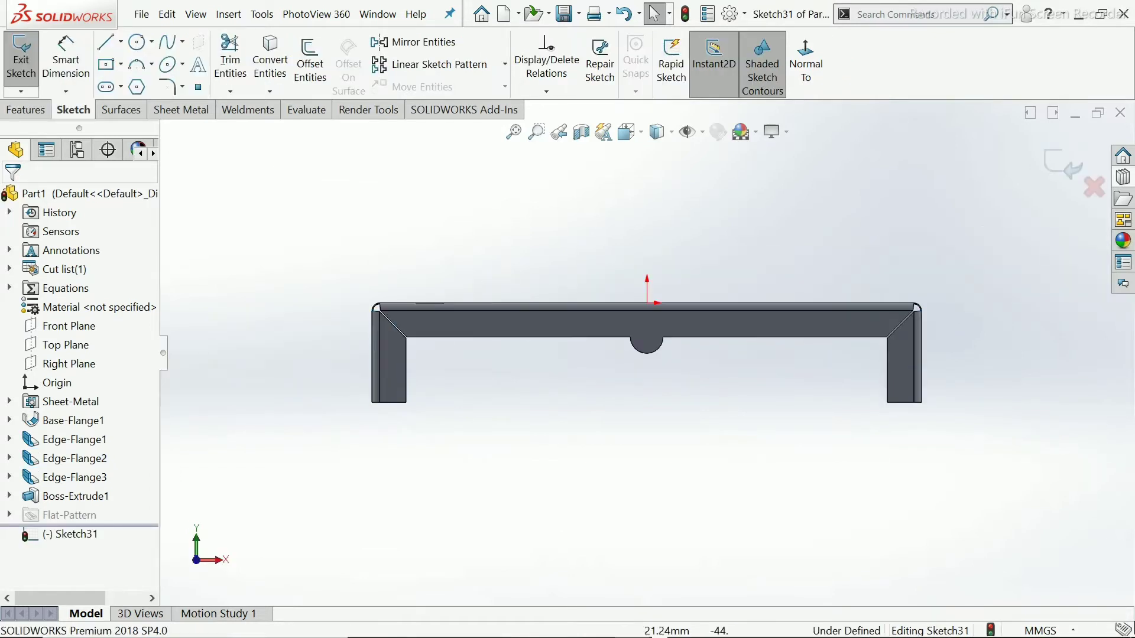
{"action": "scroll", "coordinate": [675, 353], "scroll_direction": "down", "scroll_amount": 4}
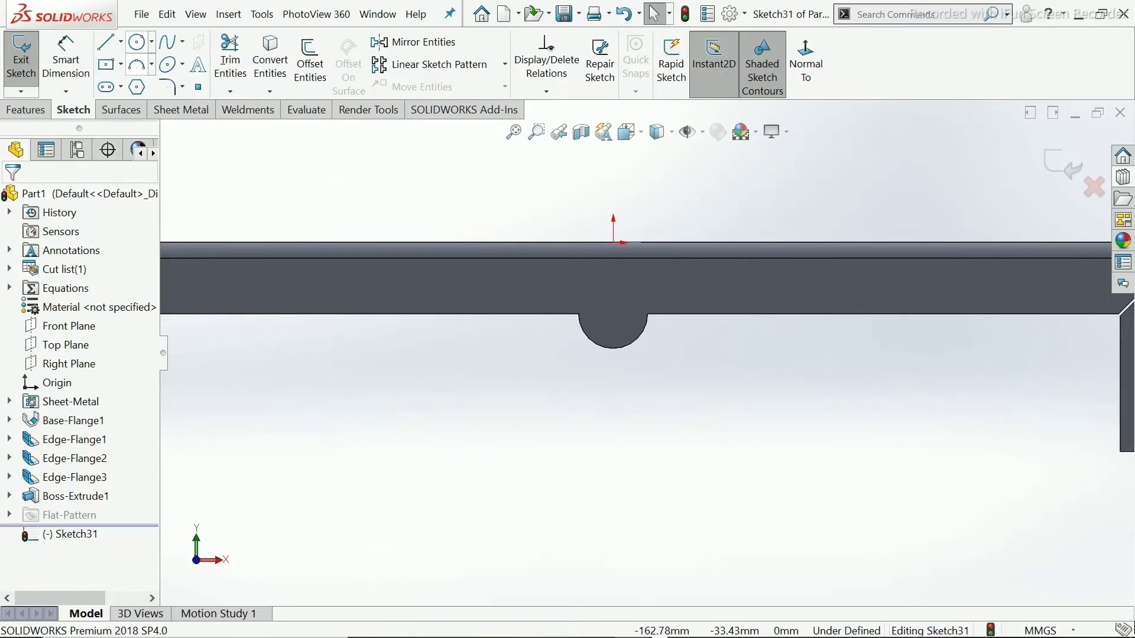
{"action": "left_click", "coordinate": [137, 42]}
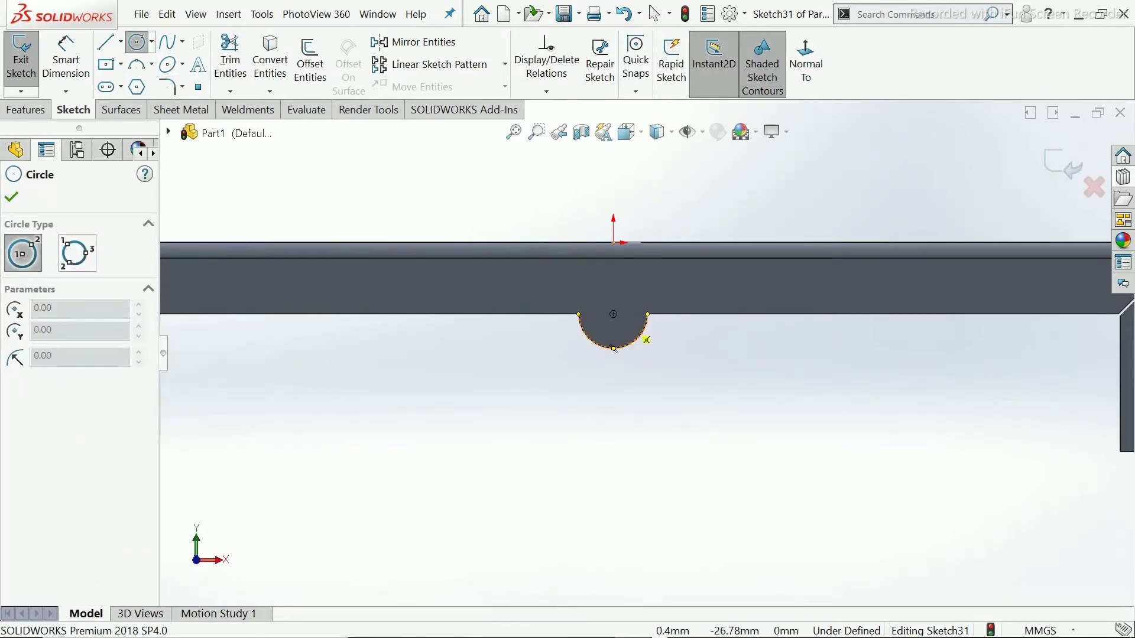
{"action": "left_click", "coordinate": [613, 314]}
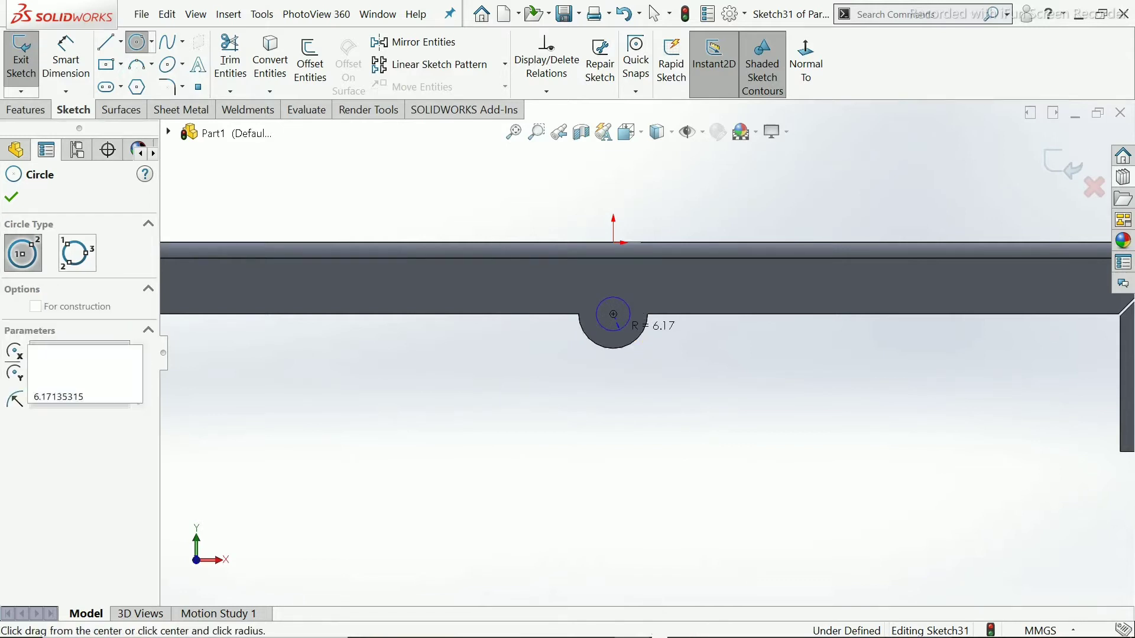
{"action": "left_click", "coordinate": [618, 328]}
{"action": "right_click", "coordinate": [620, 271]}
{"action": "left_click", "coordinate": [651, 339]}
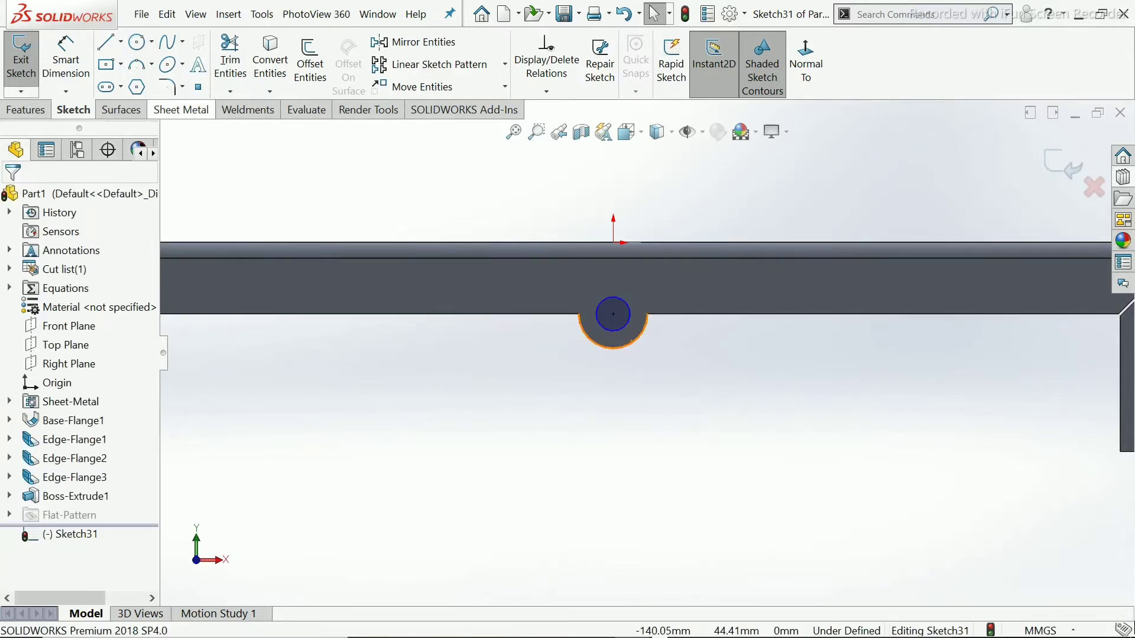
Dimension the circle's diameter, set it to 12 mm, and exit the sketch.
{"action": "left_click", "coordinate": [66, 59]}
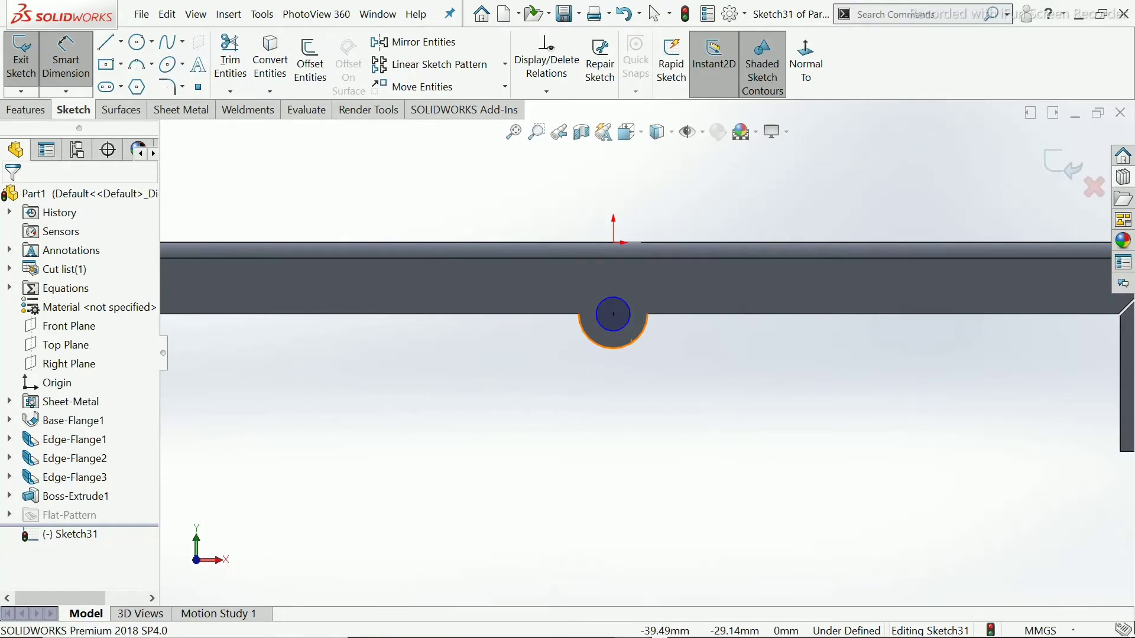
{"action": "left_click", "coordinate": [631, 341]}
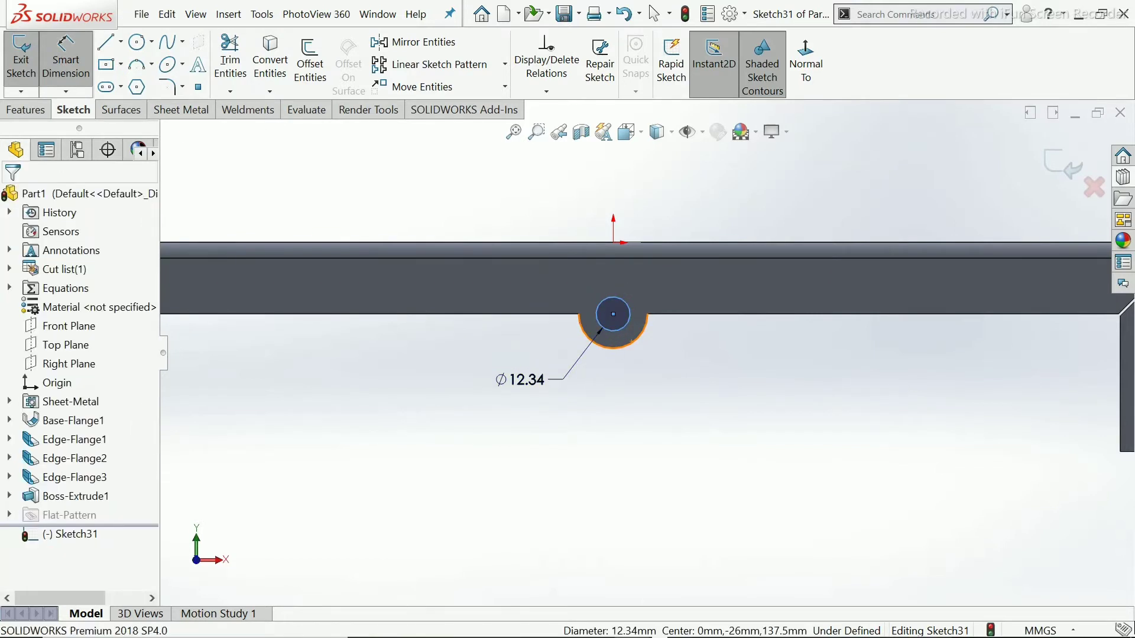
{"action": "left_click", "coordinate": [507, 392]}
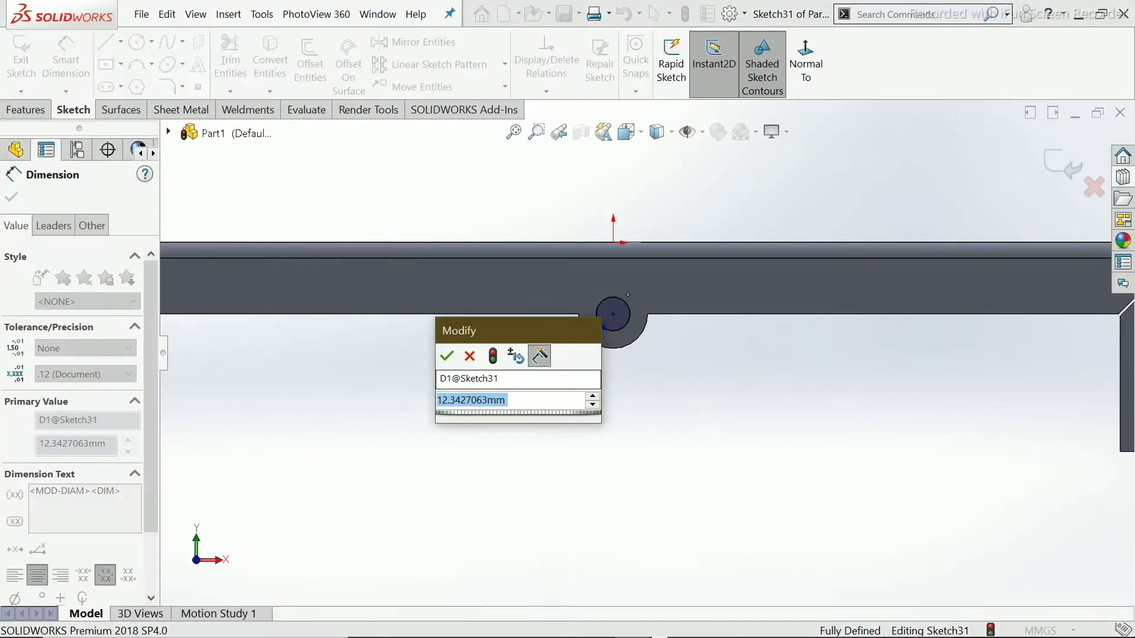
{"action": "type", "text": "12"}
{"action": "key", "text": "Return"}
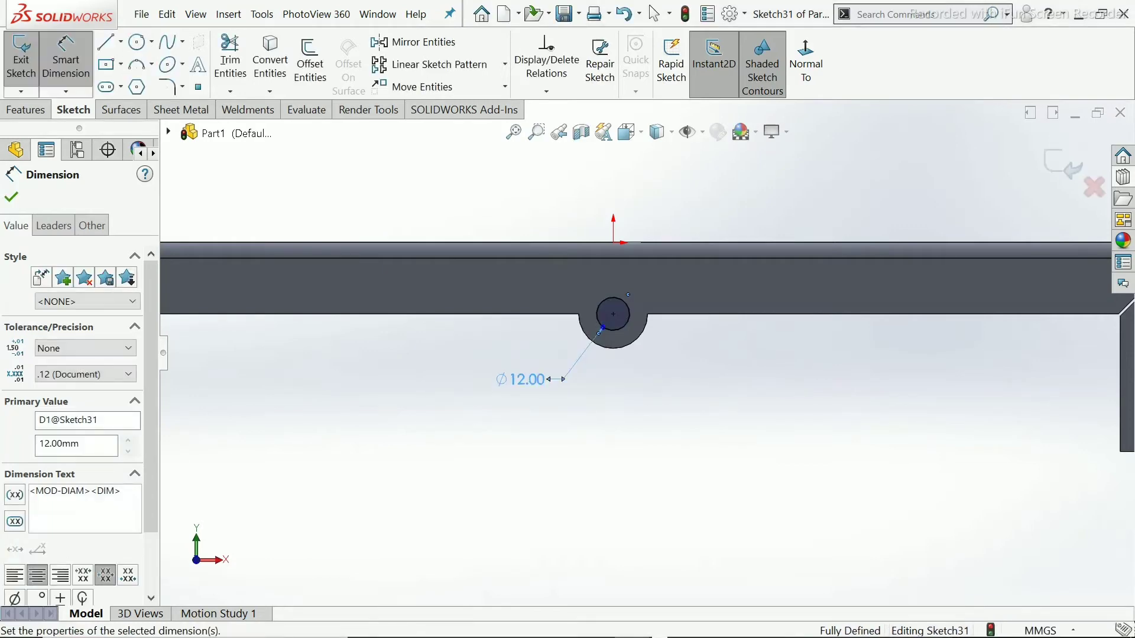
{"action": "key", "text": "Escape"}
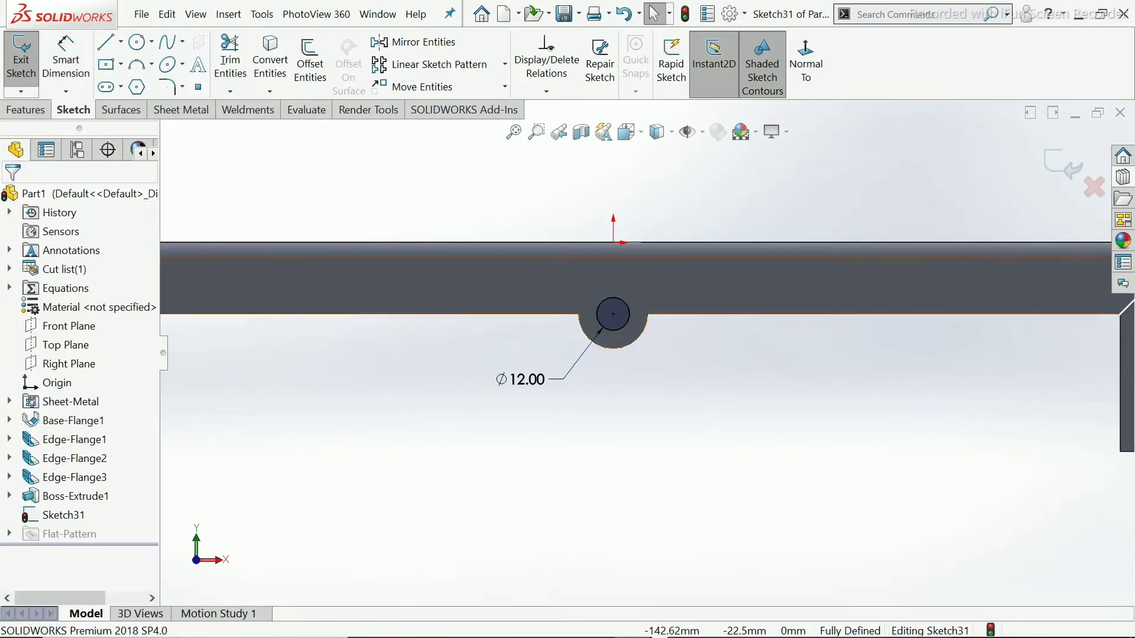
{"action": "key", "text": "f"}
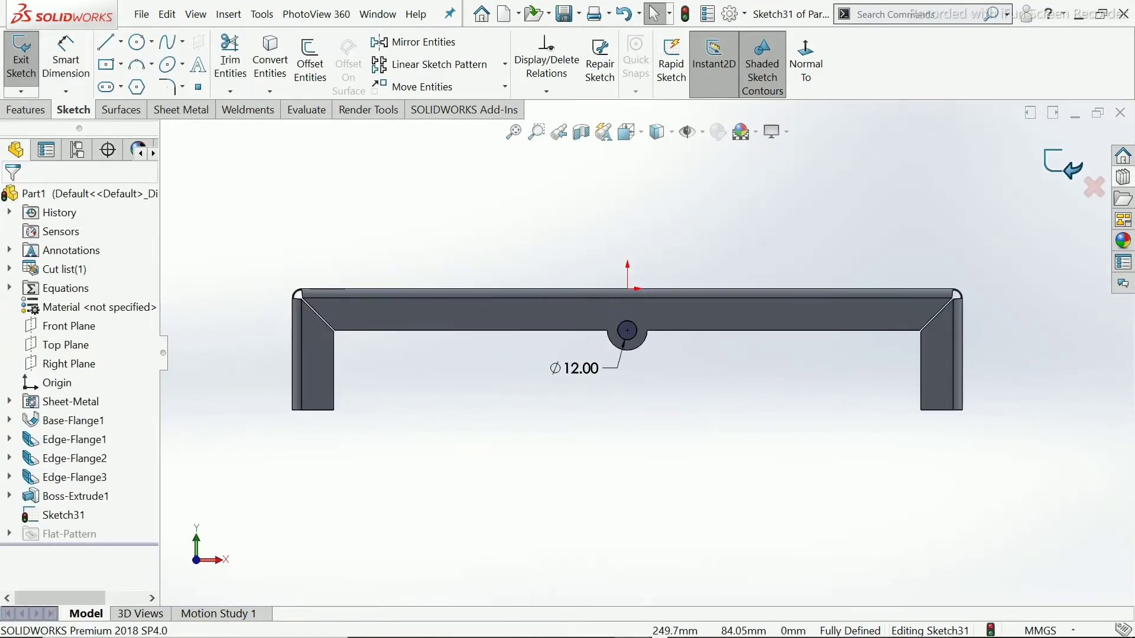
{"action": "left_click", "coordinate": [1062, 164]}
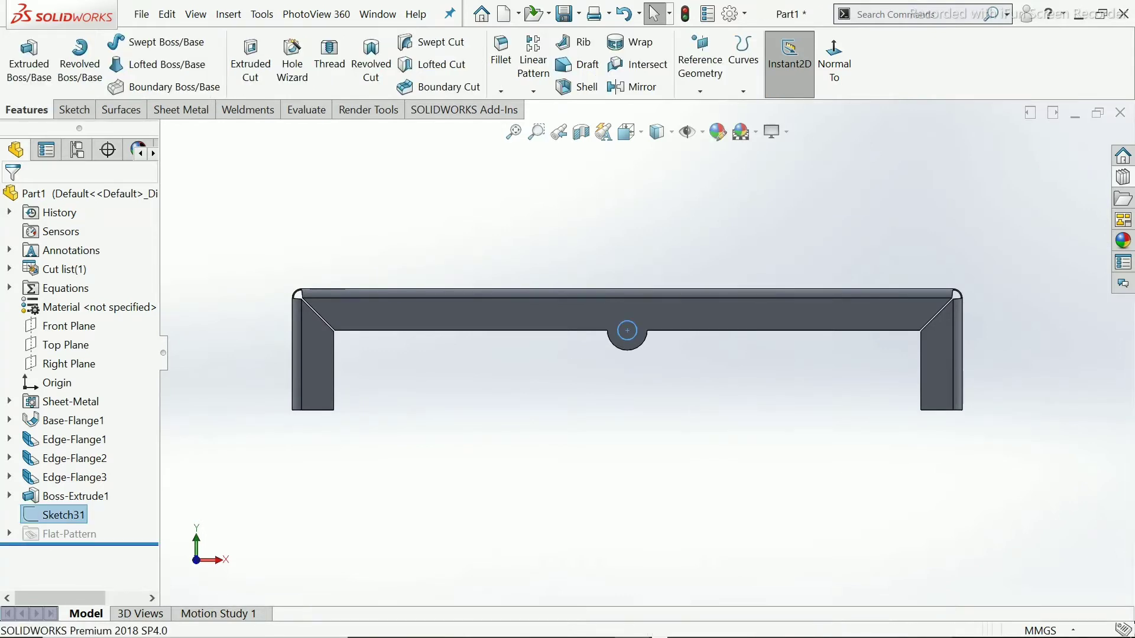
Cut-extrude the 12 mm circle through the front flange and tab with a Blind depth of 10 mm and Normal cut.
{"action": "left_click", "coordinate": [250, 64]}
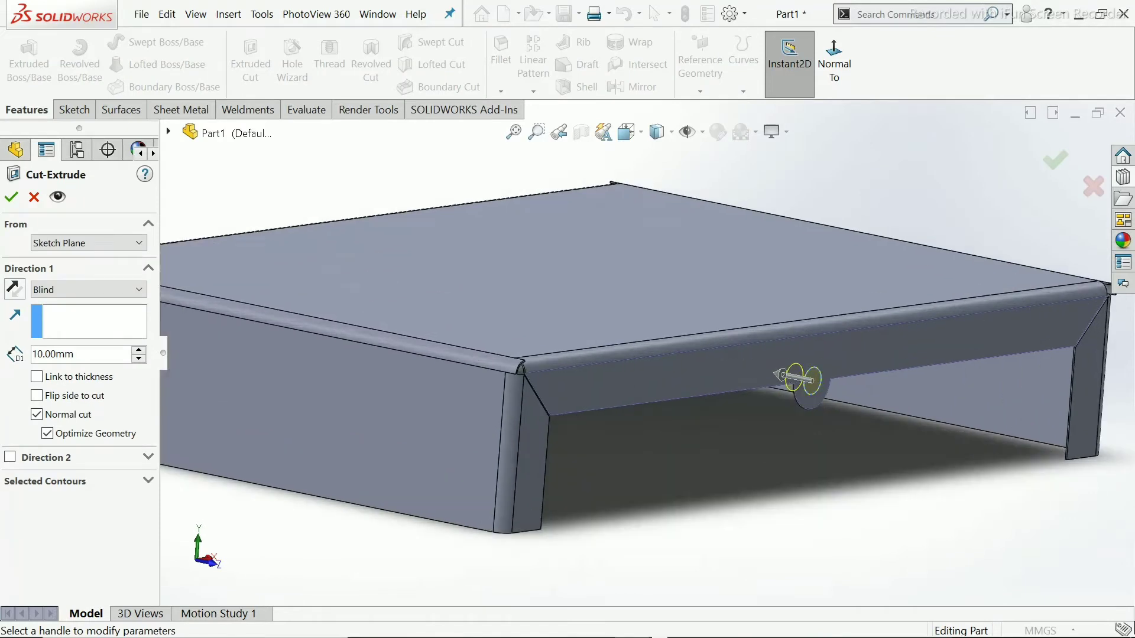
{"action": "left_click", "coordinate": [11, 197]}
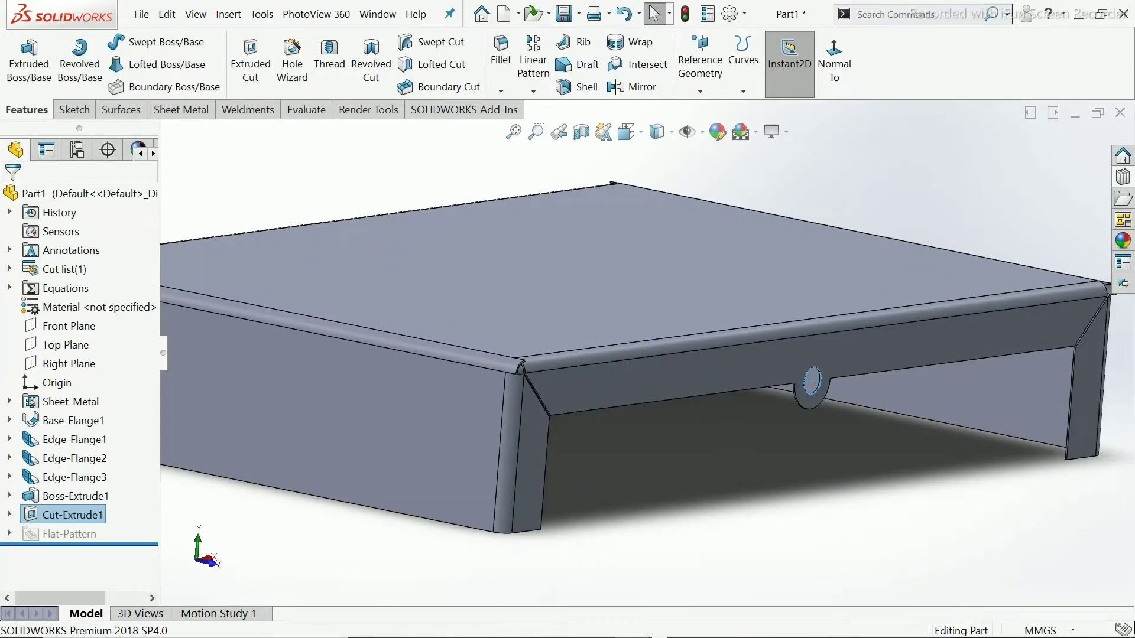
{"action": "key", "text": "Escape"}
Start a sketch on the rear flange's outer face and convert the front tab's semicircular outer edge into it.
{"action": "middle_click_drag", "start_coordinate": [591, 378], "coordinate": [419, 339]}
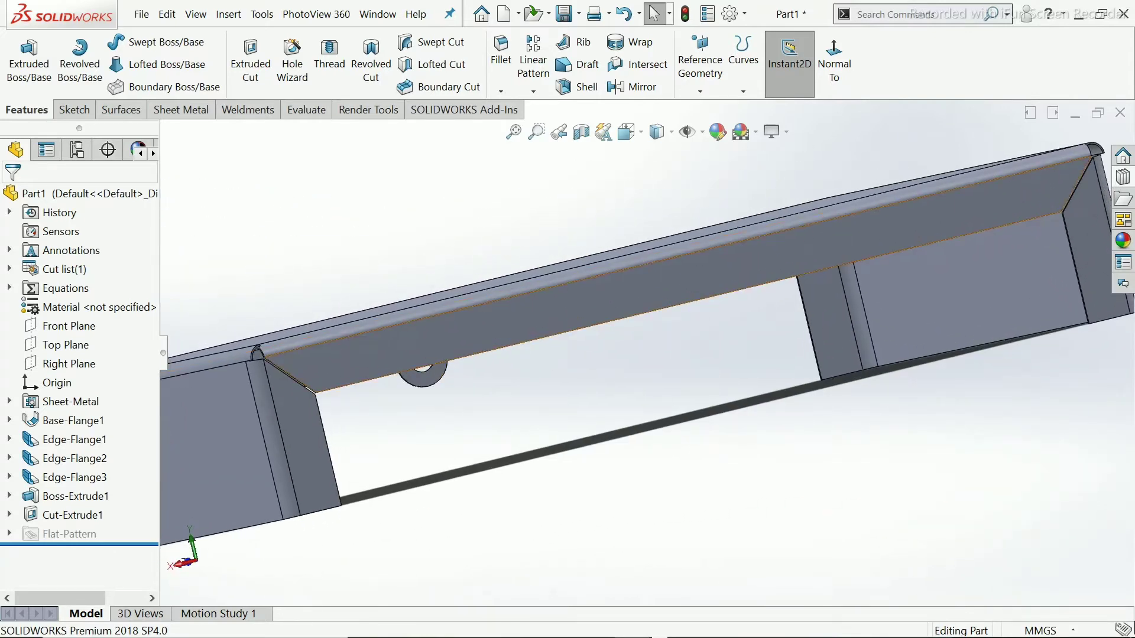
{"action": "left_click", "coordinate": [694, 280]}
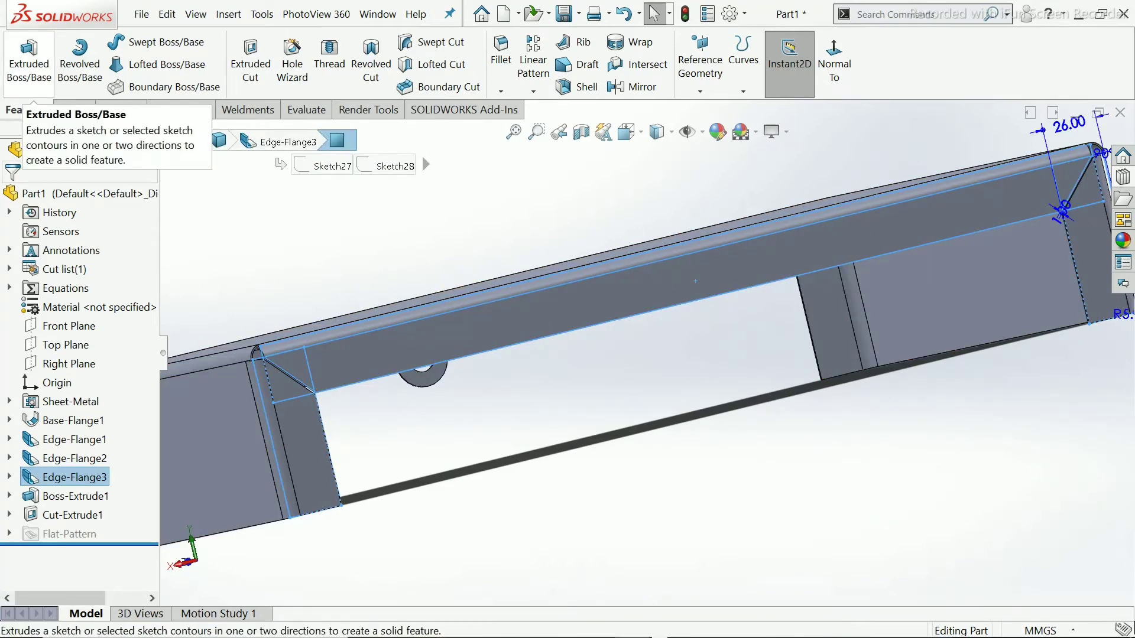
{"action": "left_click", "coordinate": [29, 60]}
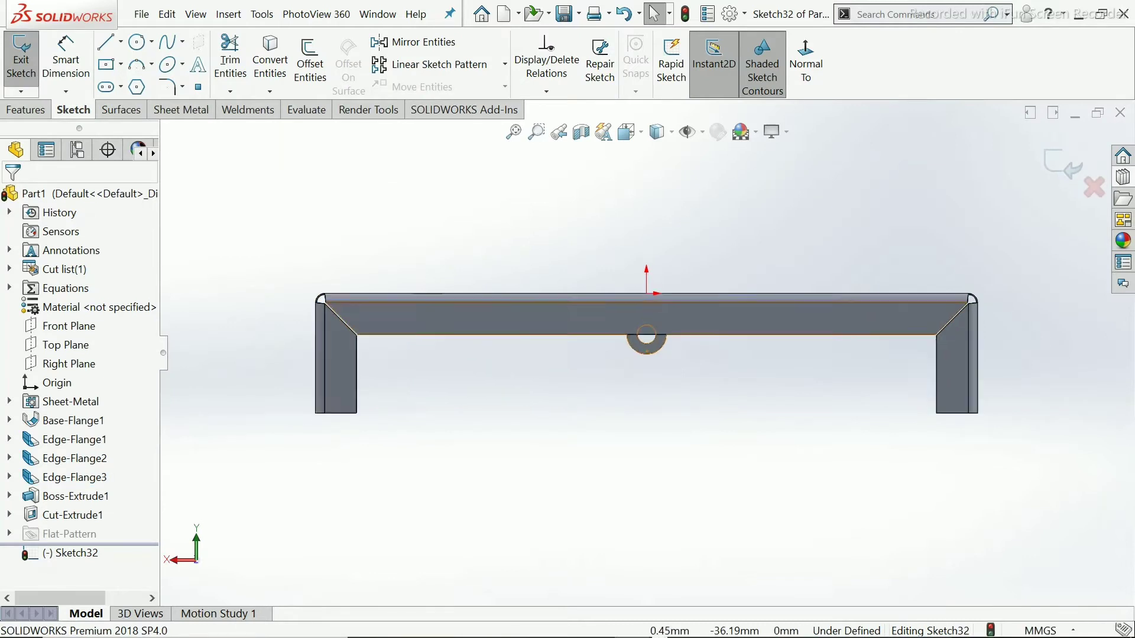
{"action": "scroll", "coordinate": [647, 352], "scroll_direction": "down", "scroll_amount": 2}
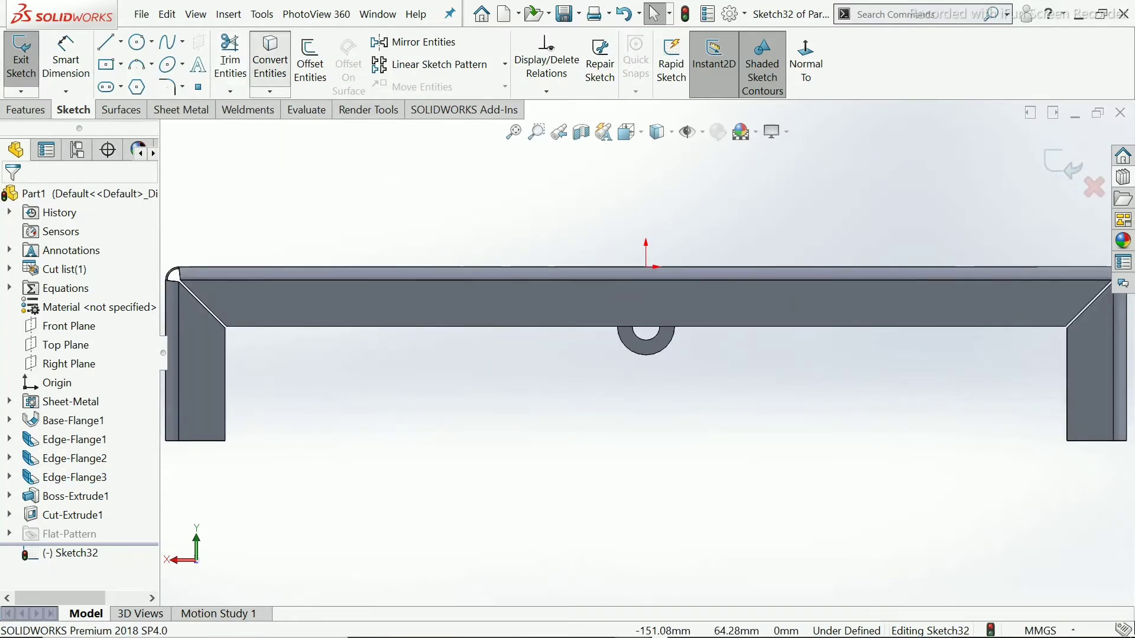
{"action": "left_click", "coordinate": [270, 59]}
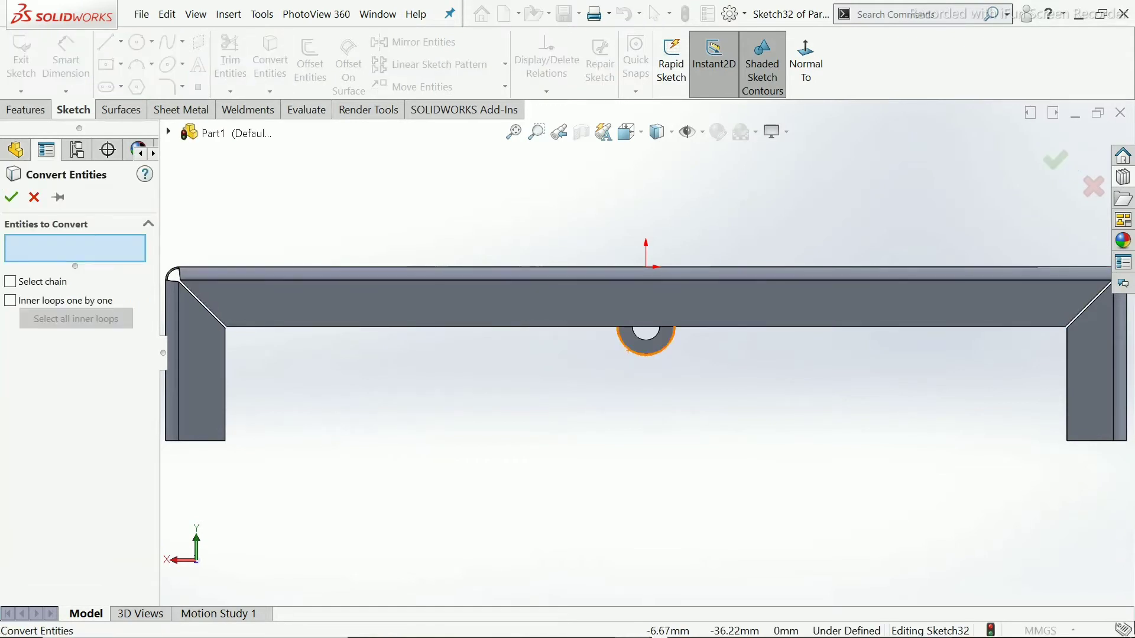
{"action": "left_click", "coordinate": [627, 352]}
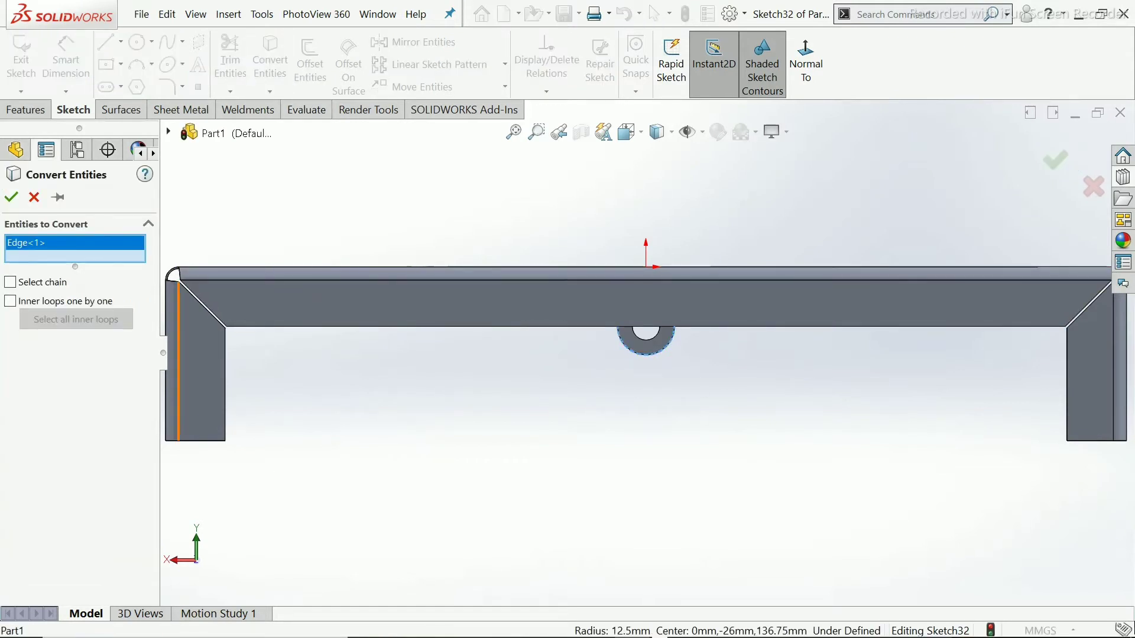
{"action": "left_click", "coordinate": [11, 197]}
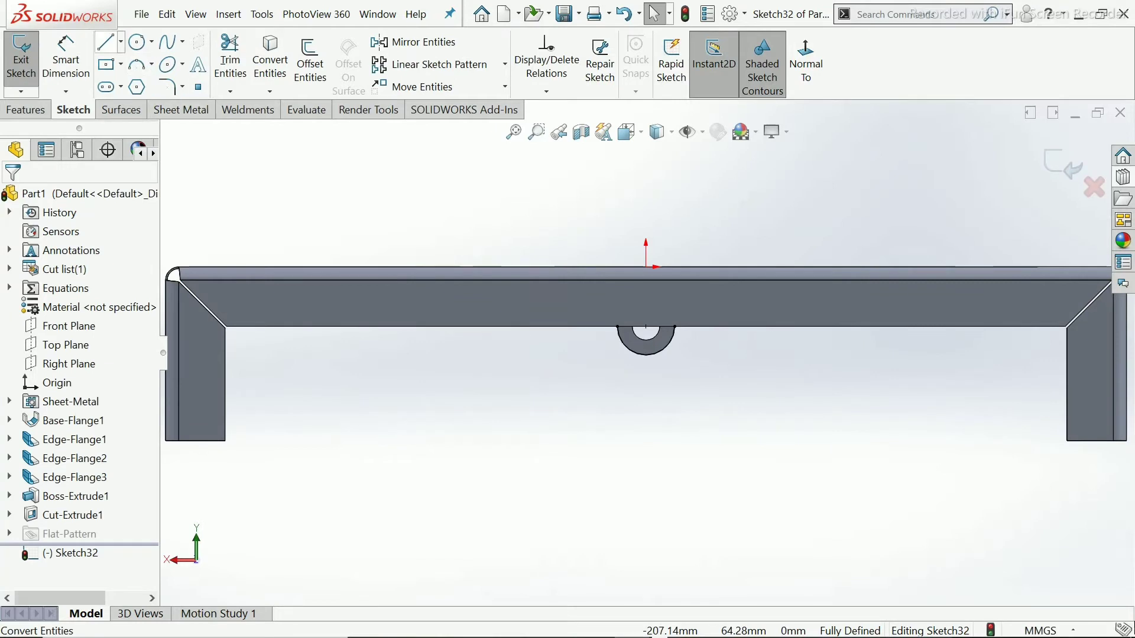
Close the converted semicircle with a 25 mm horizontal line between its two endpoints.
{"action": "left_click", "coordinate": [106, 43]}
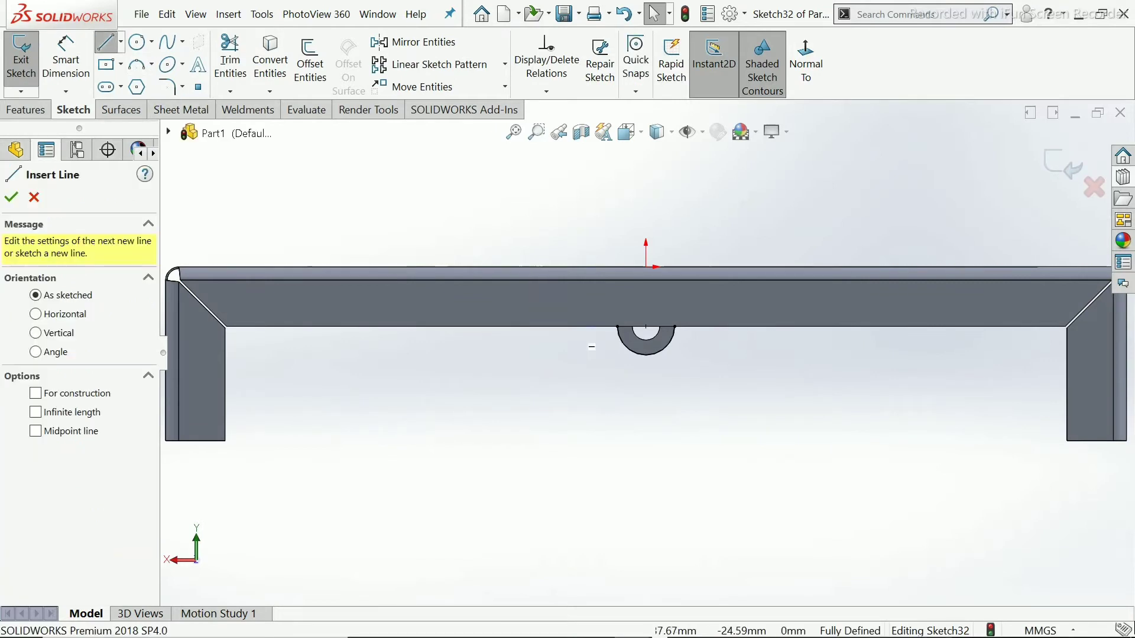
{"action": "left_click", "coordinate": [674, 326]}
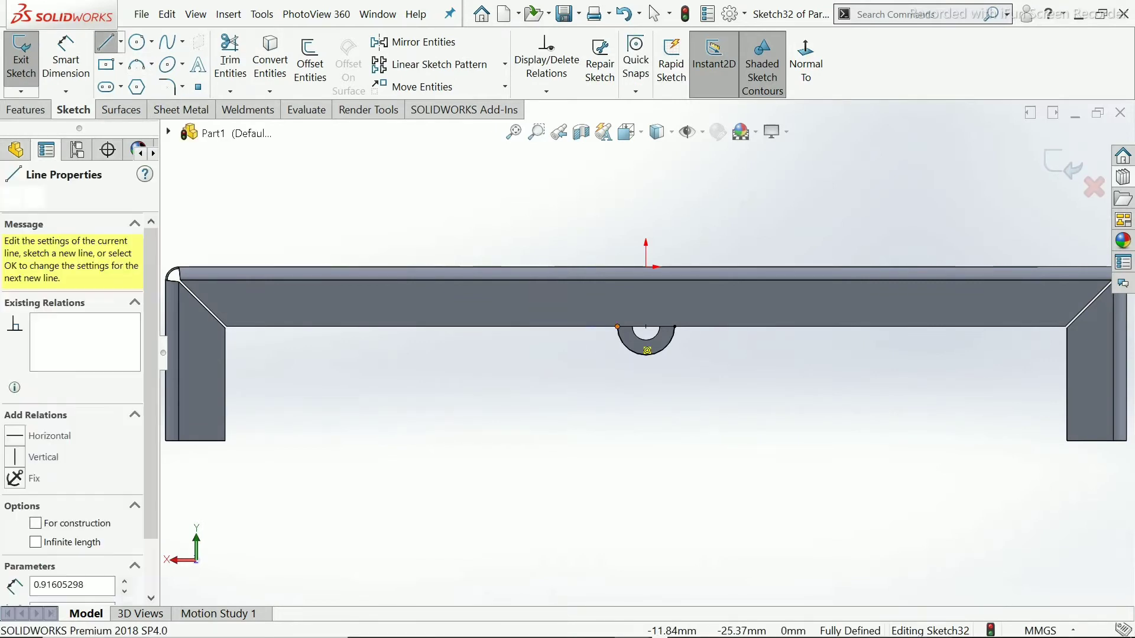
{"action": "right_click", "coordinate": [677, 326]}
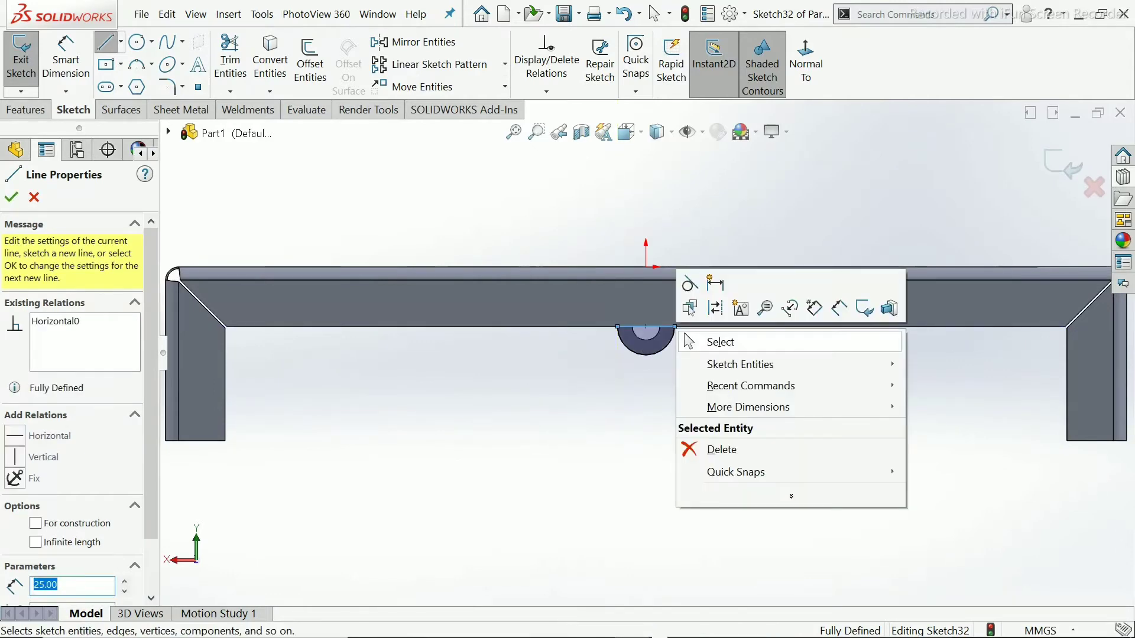
{"action": "left_click", "coordinate": [720, 339]}
Start a boss extrusion of the closed semicircle with the Up To Surface end condition.
{"action": "scroll", "coordinate": [657, 323], "scroll_direction": "down", "scroll_amount": 4}
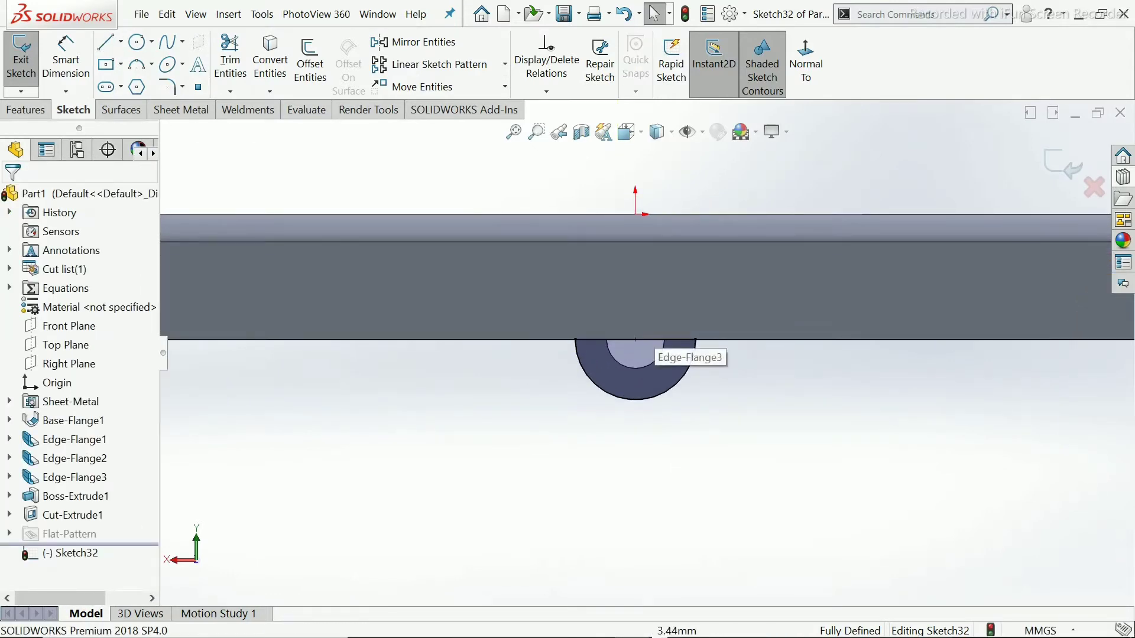
{"action": "mouse_move", "coordinate": [651, 322]}
{"action": "middle_mouse_down"}
{"action": "mouse_move", "coordinate": [676, 296]}
{"action": "mouse_move", "coordinate": [703, 327]}
{"action": "middle_mouse_up"}
{"action": "scroll", "coordinate": [726, 323], "scroll_direction": "down", "scroll_amount": 4}
{"action": "scroll", "coordinate": [726, 322], "scroll_direction": "up", "scroll_amount": 8}
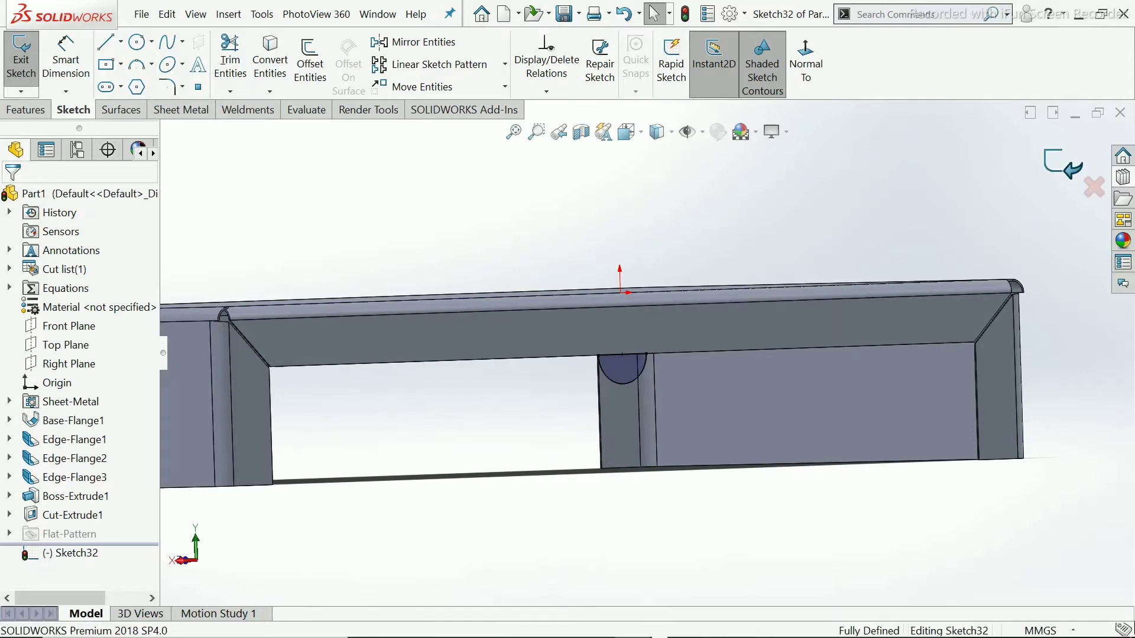
{"action": "key", "text": "e"}
{"action": "middle_click_drag", "start_coordinate": [706, 378], "coordinate": [887, 295]}
{"action": "scroll", "coordinate": [910, 288], "scroll_direction": "down", "scroll_amount": 3}
{"action": "left_click", "coordinate": [88, 290]}
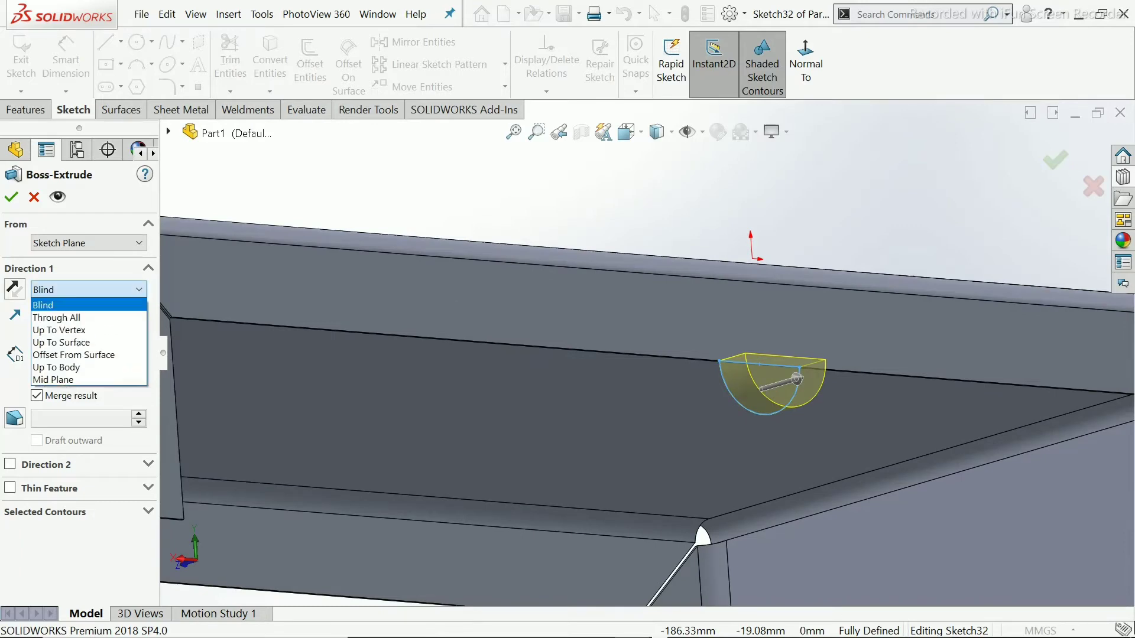
{"action": "left_click", "coordinate": [61, 343]}
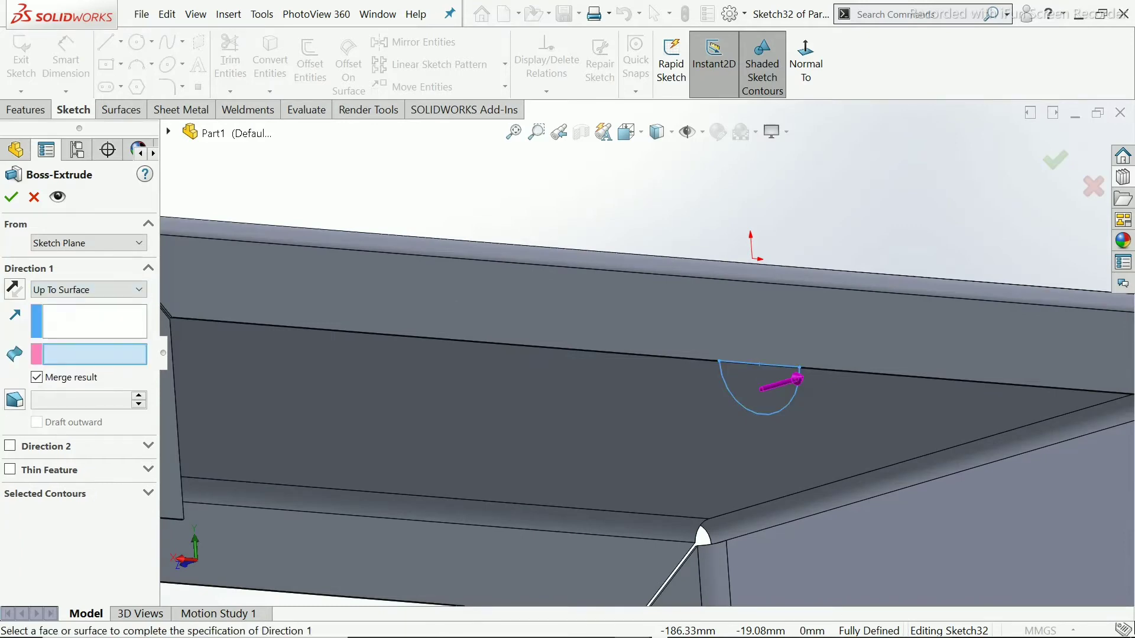
Choose the rear flange's inner face as the extrusion's end surface and accept the rear tab.
{"action": "middle_click_drag", "start_coordinate": [487, 387], "coordinate": [730, 311]}
{"action": "scroll", "coordinate": [657, 355], "scroll_direction": "up", "scroll_amount": 5}
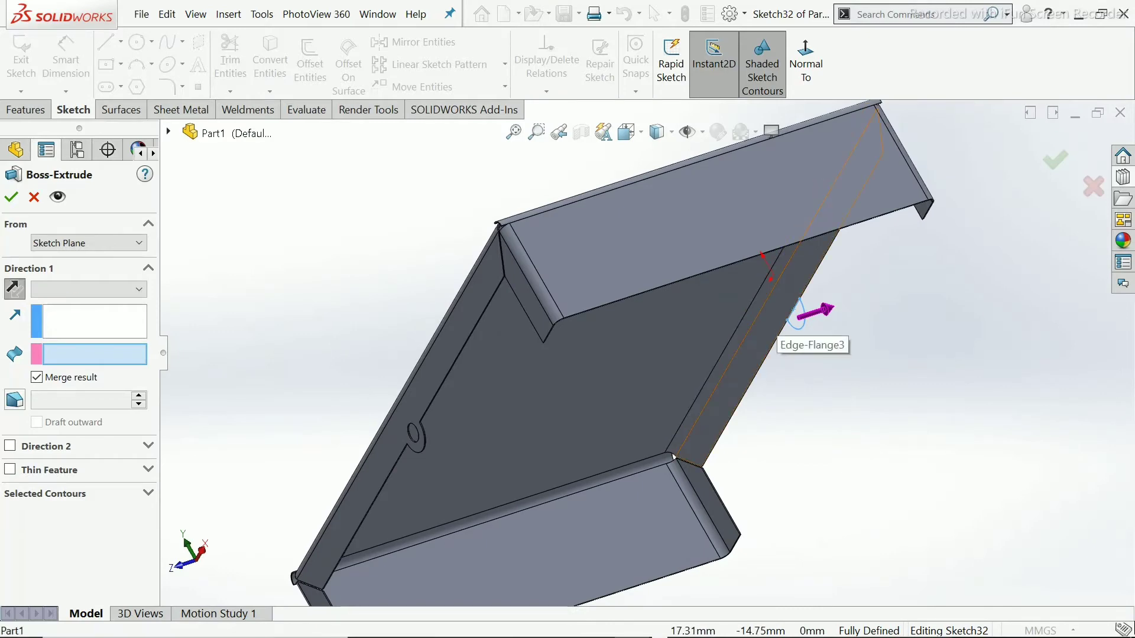
{"action": "left_click", "coordinate": [774, 328]}
{"action": "scroll", "coordinate": [869, 305], "scroll_direction": "down", "scroll_amount": 6}
{"action": "scroll", "coordinate": [636, 280], "scroll_direction": "down", "scroll_amount": 2}
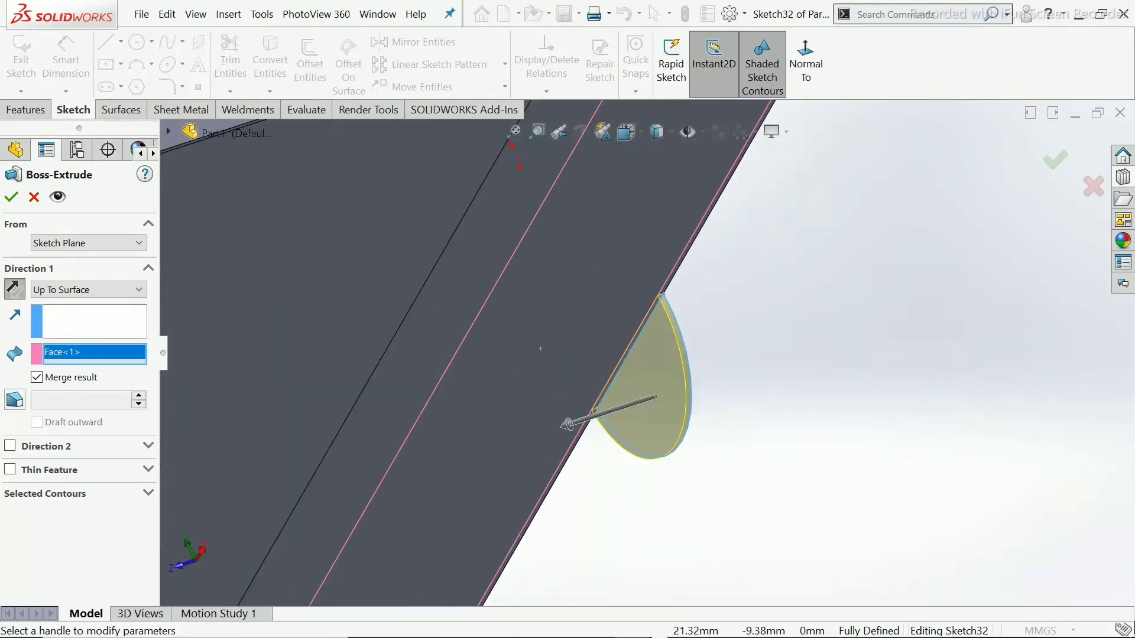
{"action": "scroll", "coordinate": [644, 353], "scroll_direction": "up", "scroll_amount": 7}
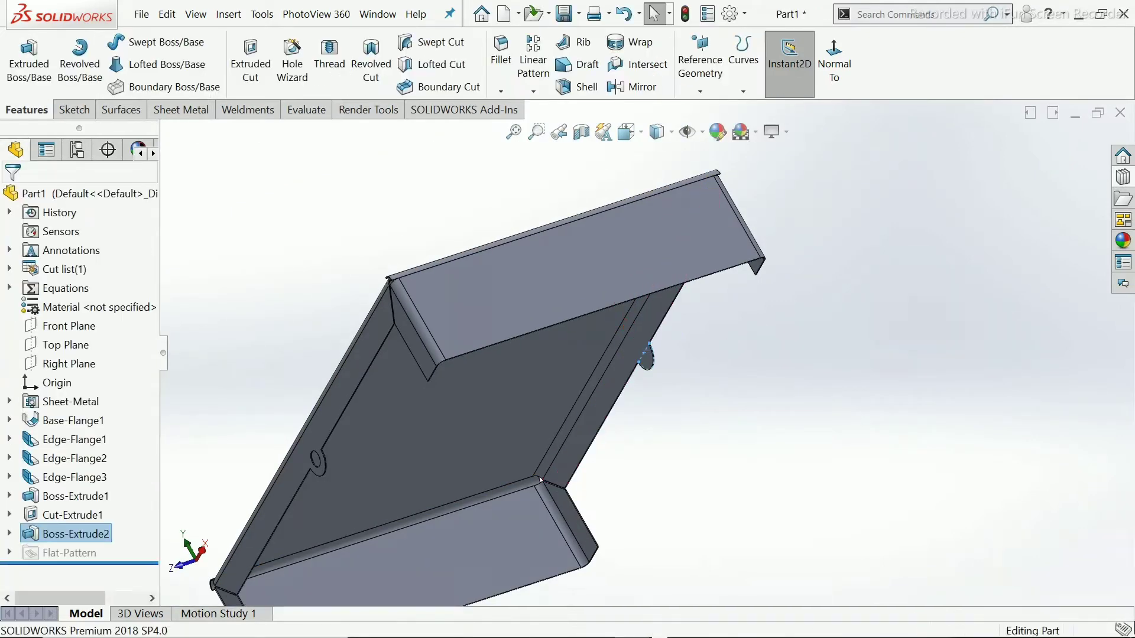
On the rear flange's outer face, sketch a circle centred on the rear semicircular tab's arc centre.
{"action": "middle_click_drag", "start_coordinate": [508, 514], "coordinate": [413, 553]}
{"action": "scroll", "coordinate": [473, 425], "scroll_direction": "up", "scroll_amount": 5}
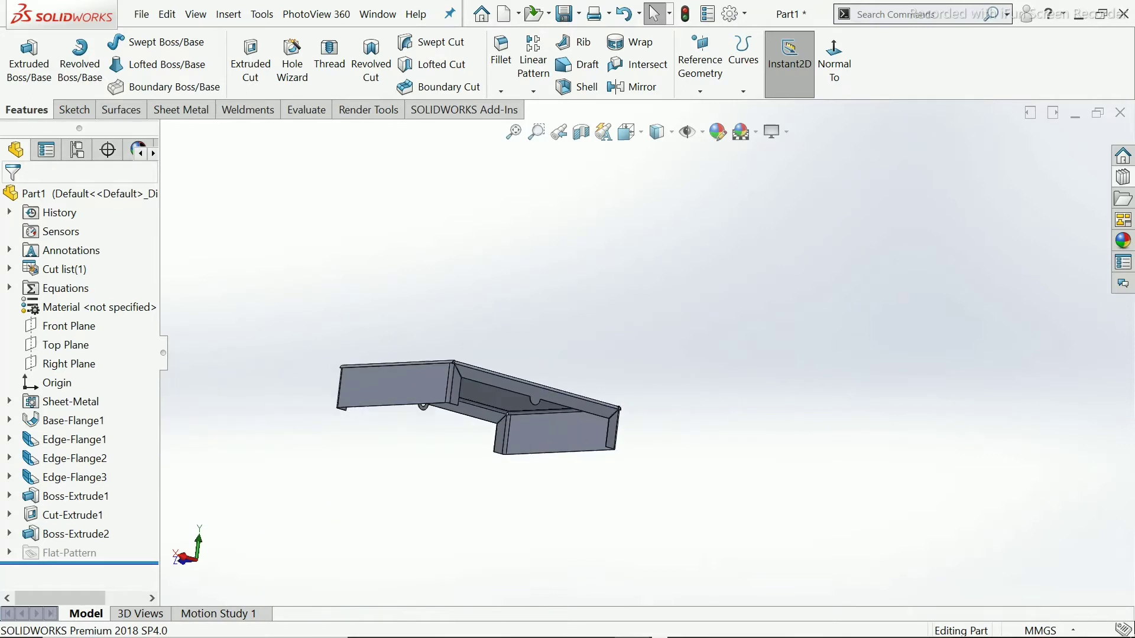
{"action": "middle_click_drag", "start_coordinate": [473, 425], "coordinate": [411, 447]}
{"action": "scroll", "coordinate": [446, 405], "scroll_direction": "down", "scroll_amount": 4}
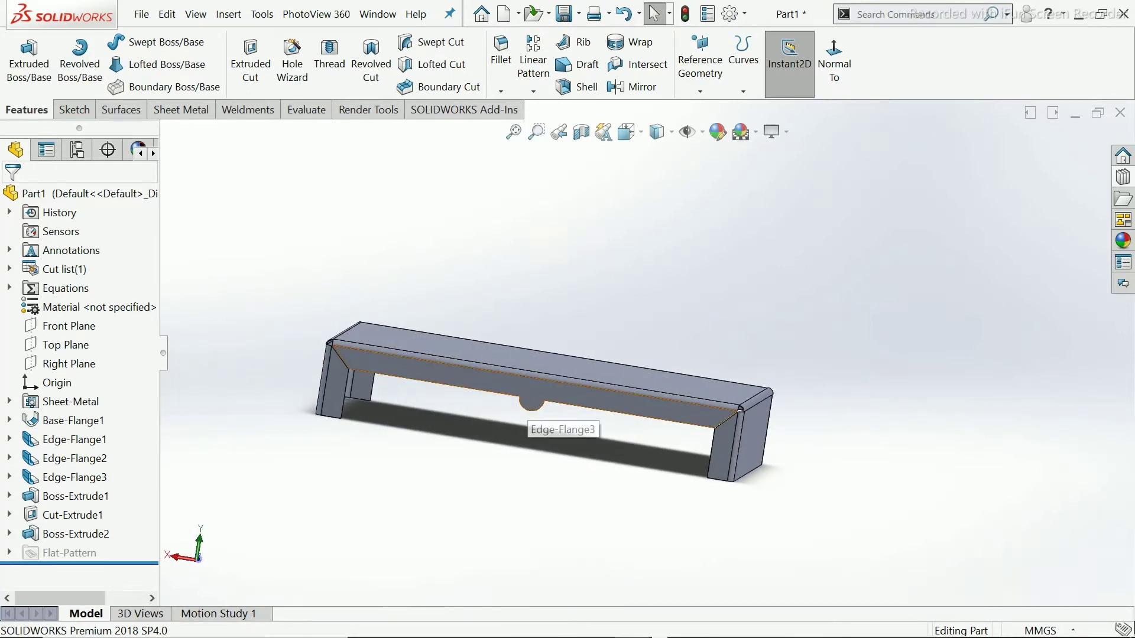
{"action": "left_click", "coordinate": [526, 394]}
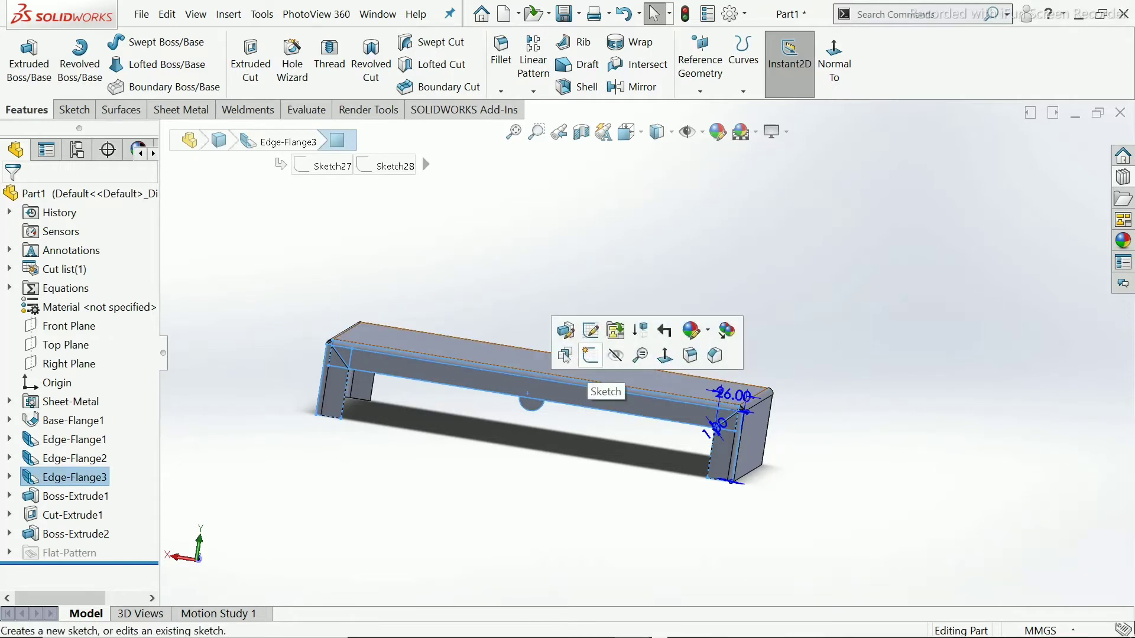
{"action": "left_click", "coordinate": [594, 357]}
{"action": "scroll", "coordinate": [662, 322], "scroll_direction": "down", "scroll_amount": 3}
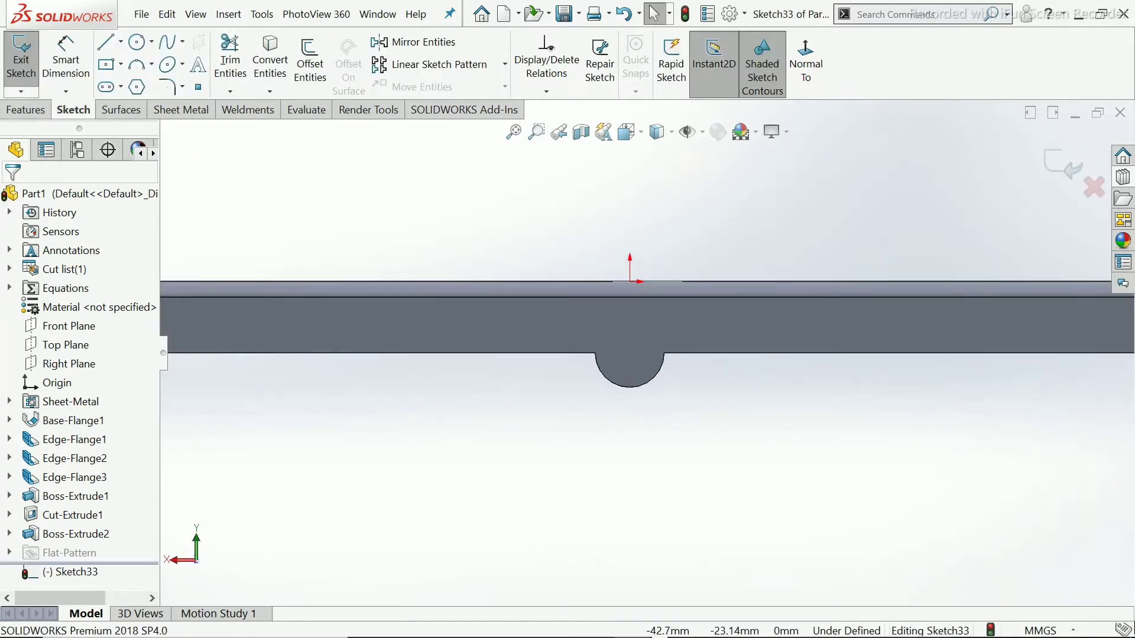
{"action": "left_click", "coordinate": [137, 42]}
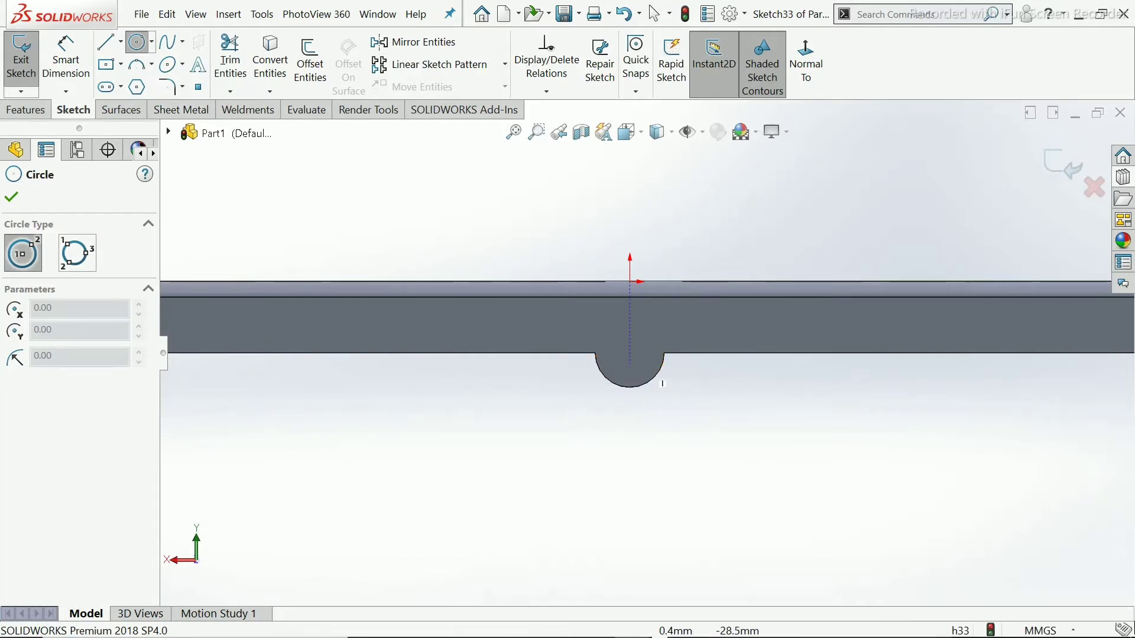
{"action": "left_click", "coordinate": [630, 353]}
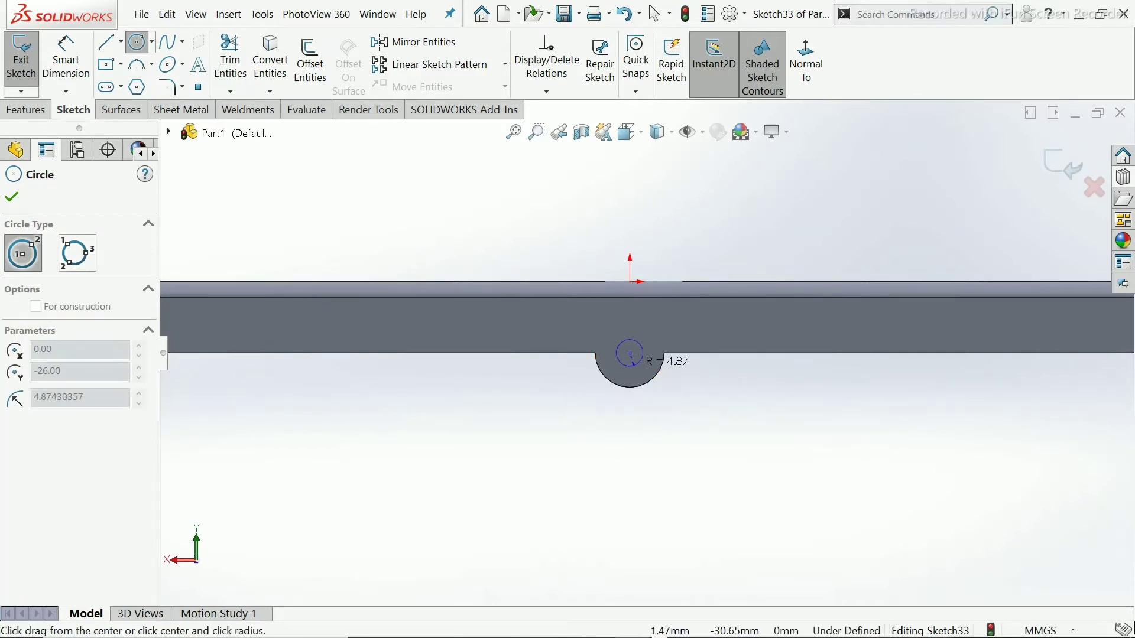
{"action": "left_click", "coordinate": [643, 366]}
{"action": "right_click", "coordinate": [633, 309]}
{"action": "left_click", "coordinate": [664, 382]}
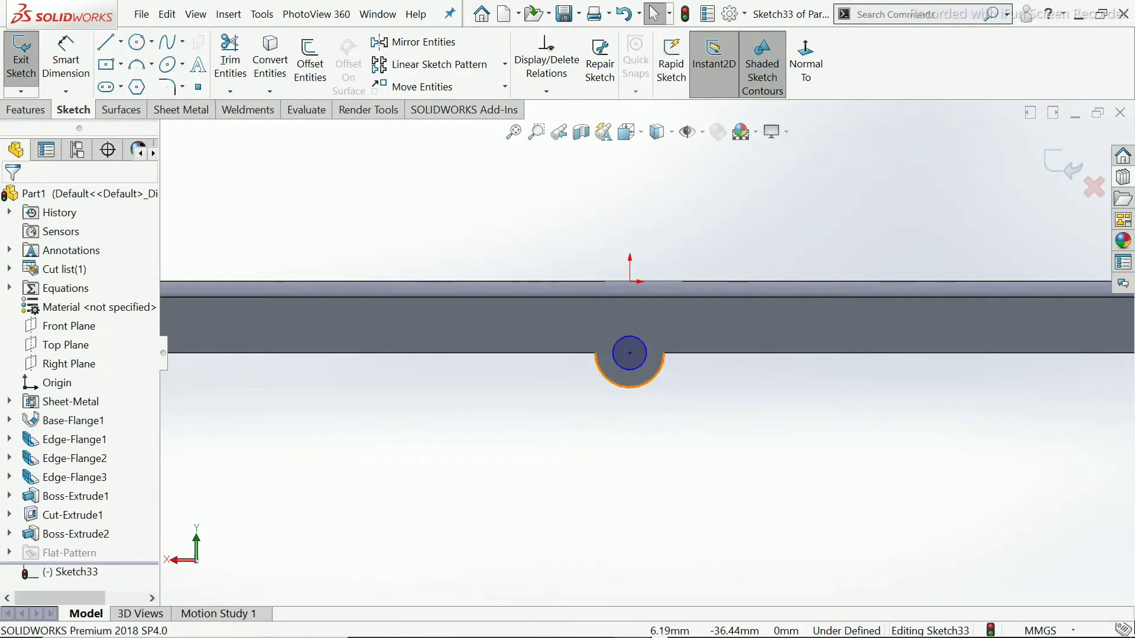
Dimension the diameter of the circle on the rear tab.
{"action": "left_click", "coordinate": [66, 59]}
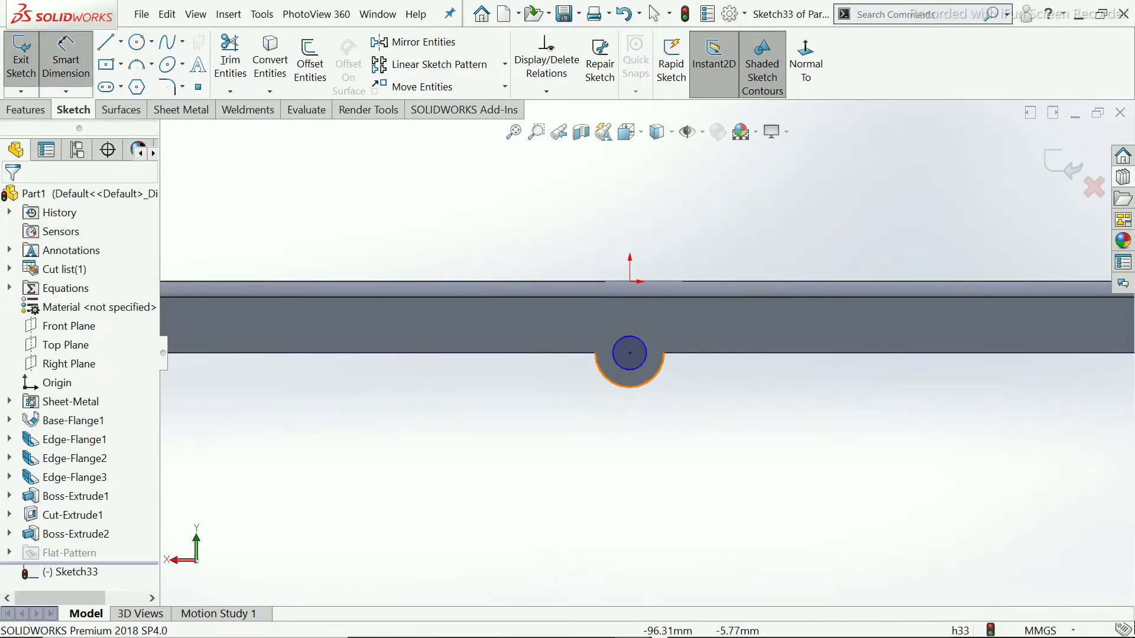
Set the diameter of the circle on the front flange's rounded tab to 12 mm and exit the sketch.
{"action": "left_click", "coordinate": [617, 365]}
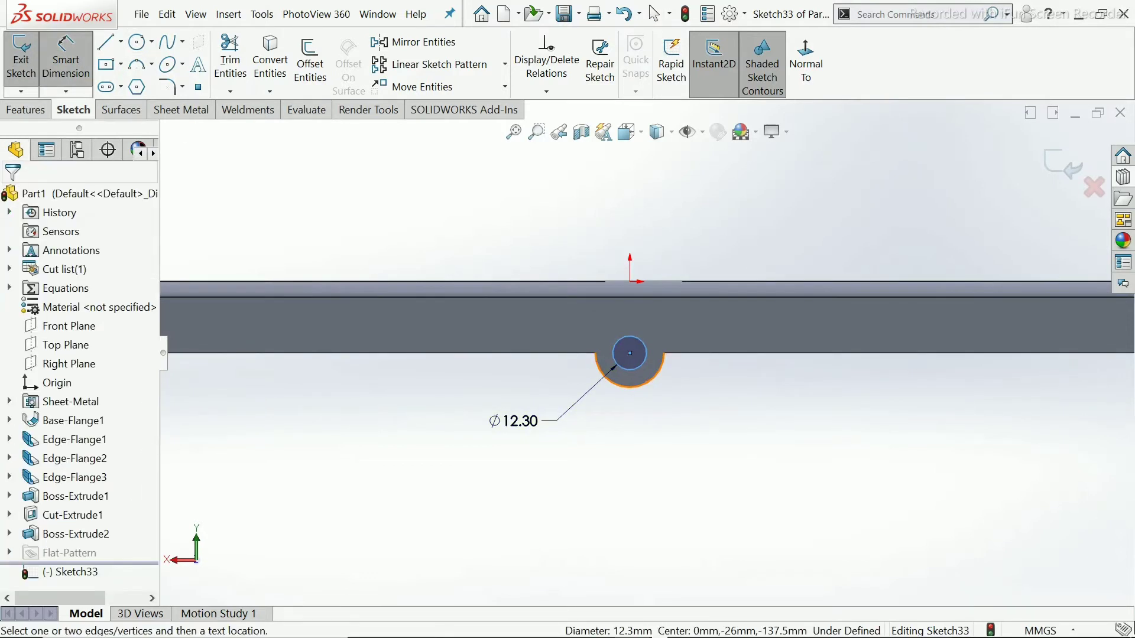
{"action": "left_click", "coordinate": [525, 399]}
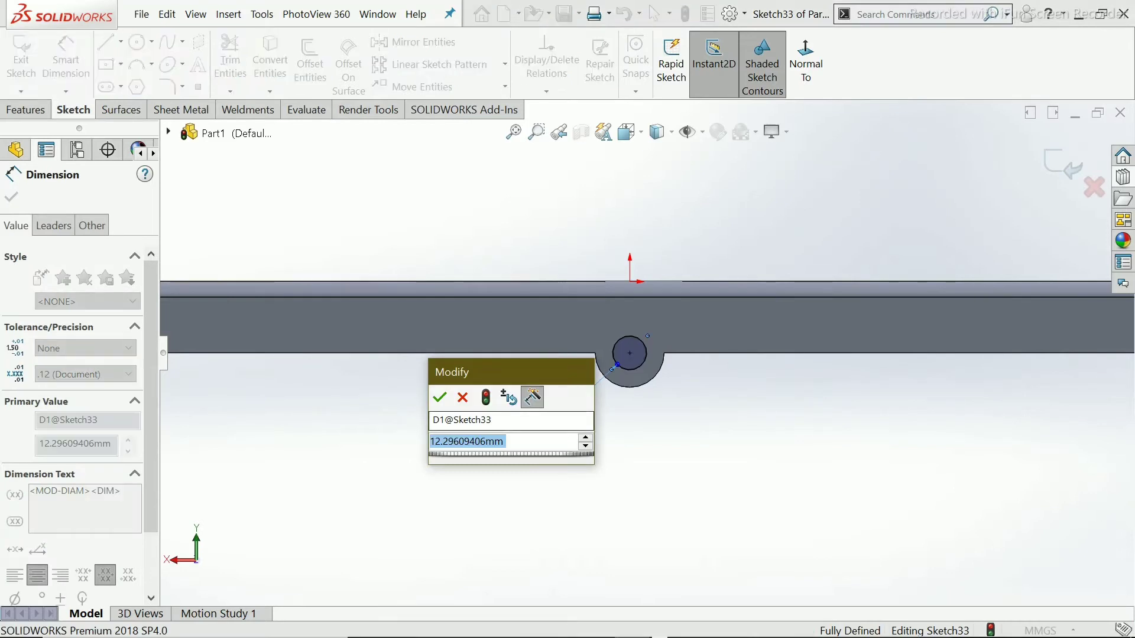
{"action": "type", "text": "12"}
{"action": "key", "text": "Return"}
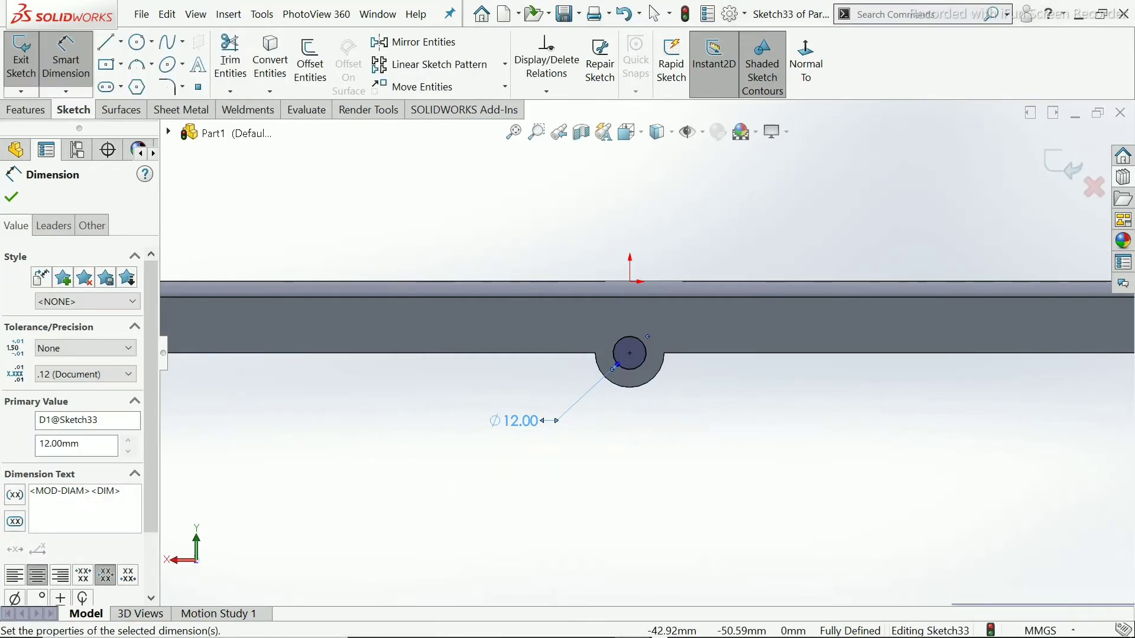
{"action": "key", "text": "Escape"}
{"action": "key", "text": "Escape"}
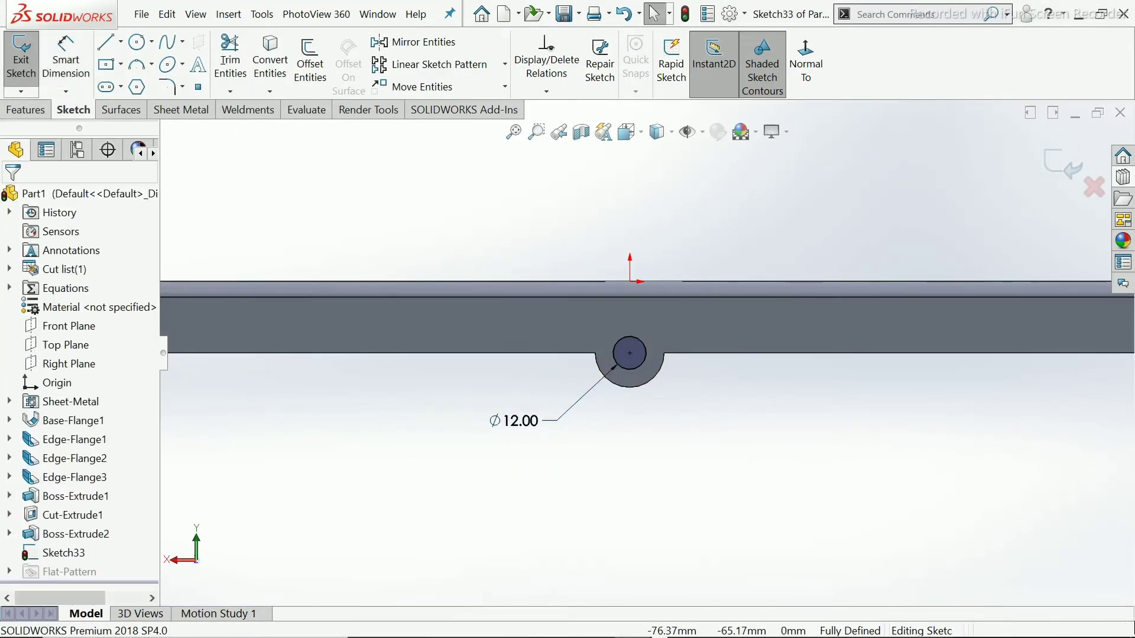
{"action": "key", "text": "f"}
{"action": "middle_click_drag", "start_coordinate": [606, 395], "coordinate": [644, 404]}
{"action": "scroll", "coordinate": [748, 362], "scroll_direction": "down", "scroll_amount": 3}
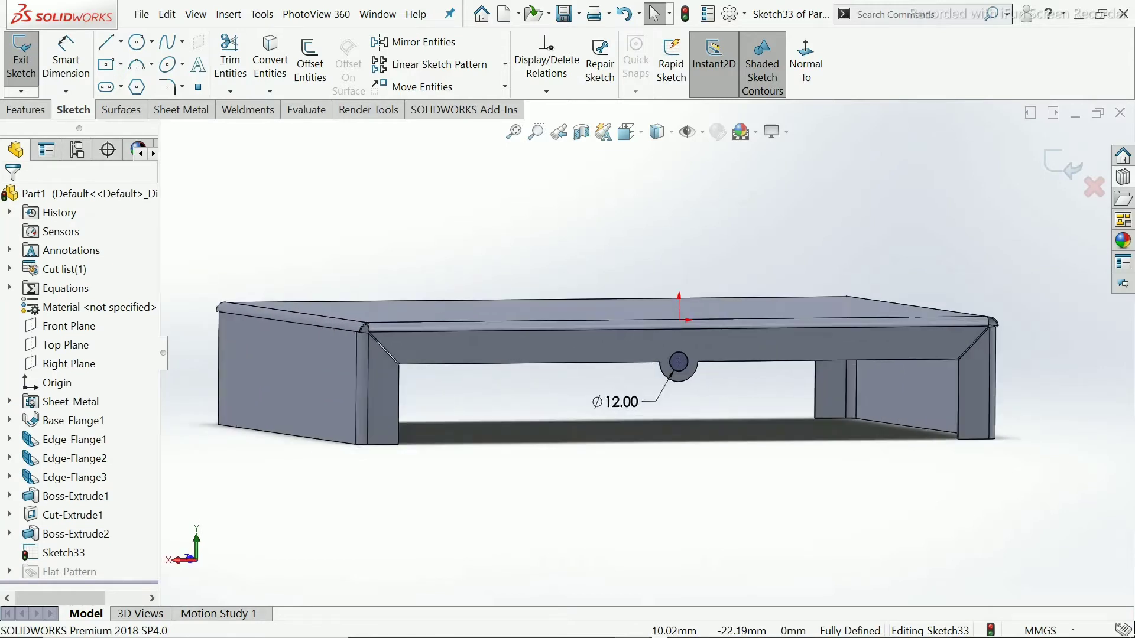
{"action": "left_click", "coordinate": [1062, 164]}
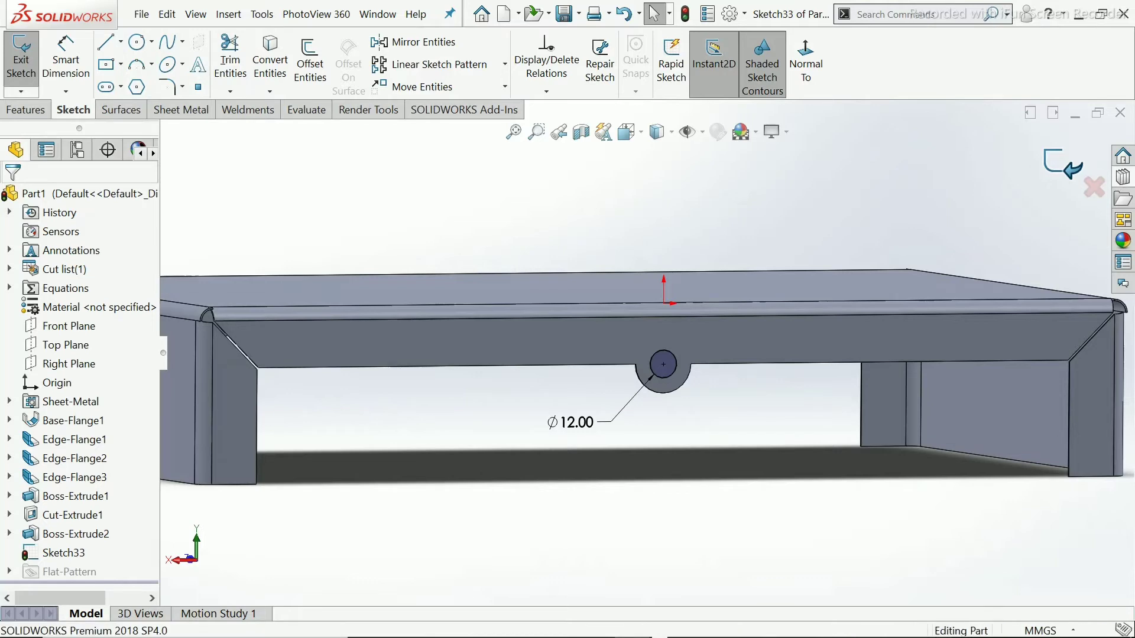
{"action": "key", "text": "Escape"}
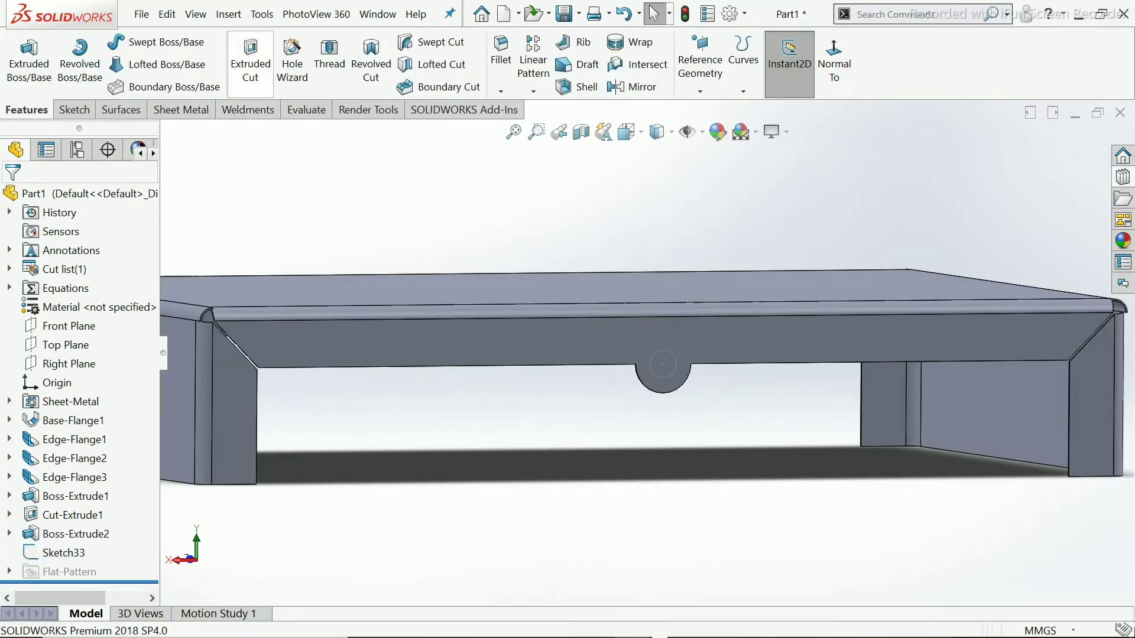
Cut-extrude the circle on the rounded tab as a blind normal cut 10 mm deep.
{"action": "left_click", "coordinate": [250, 63]}
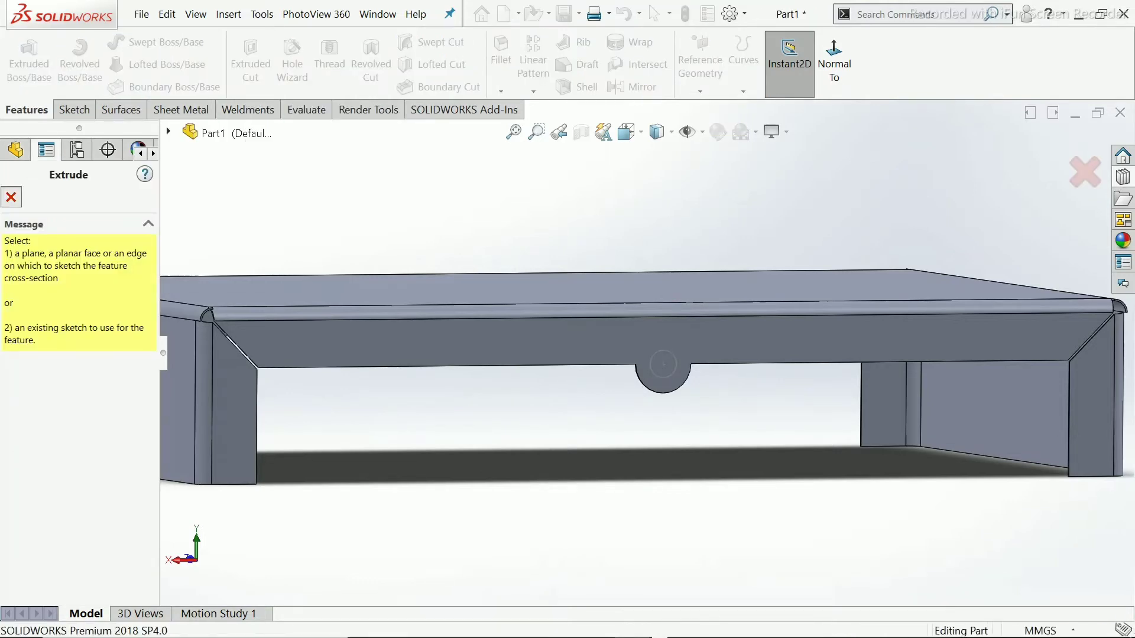
{"action": "left_click", "coordinate": [10, 197]}
{"action": "left_click", "coordinate": [250, 63]}
{"action": "key", "text": "Escape"}
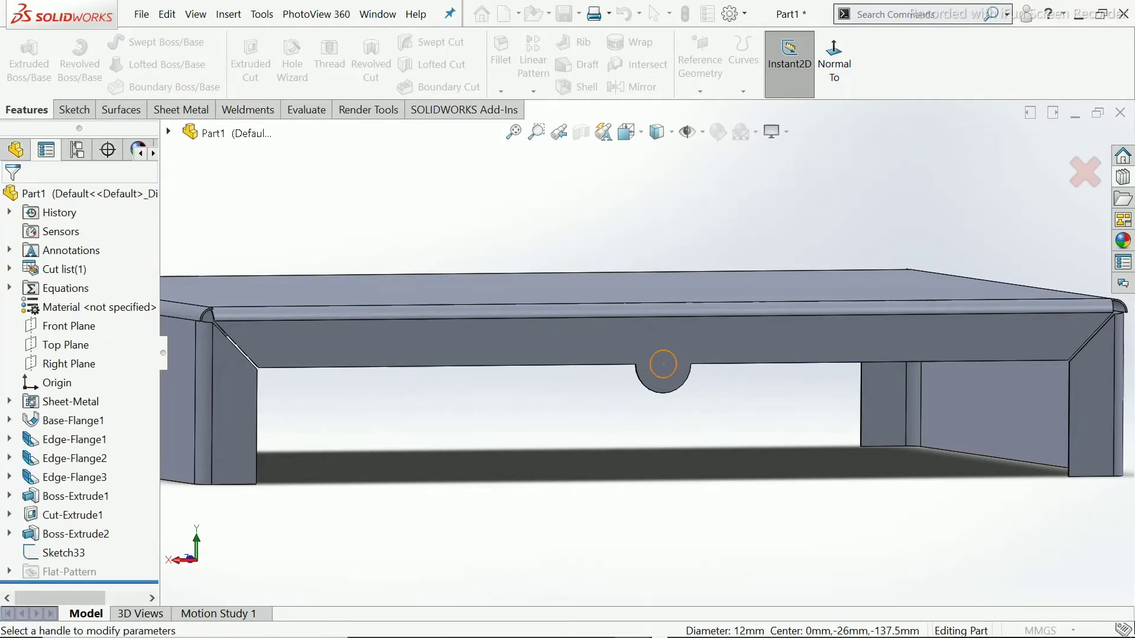
{"action": "left_click", "coordinate": [663, 365]}
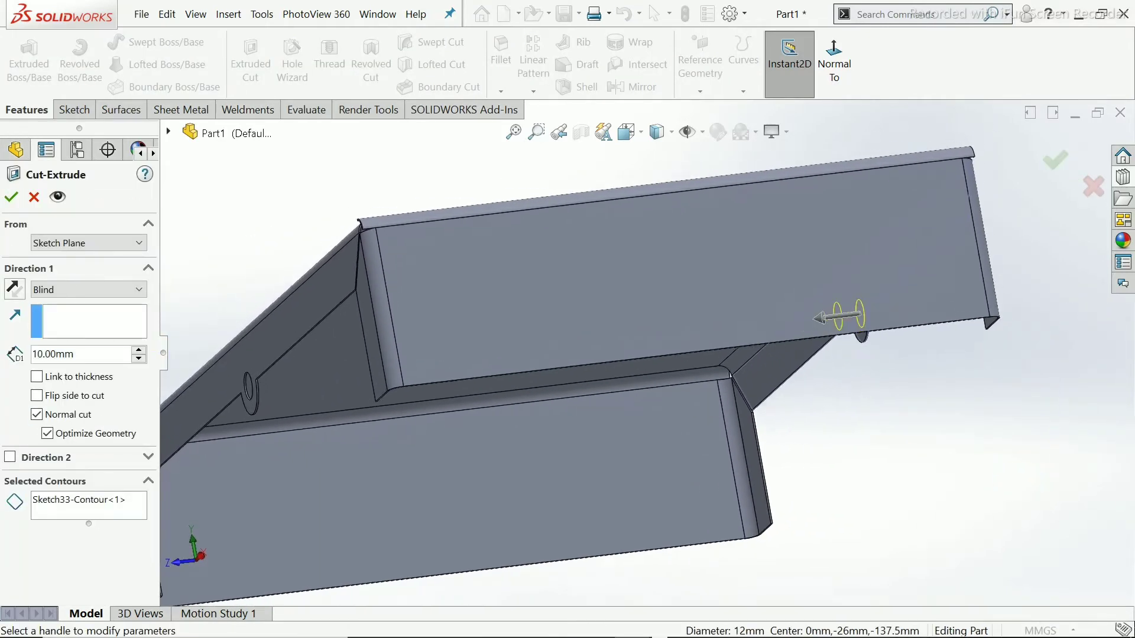
{"action": "middle_click_drag", "start_coordinate": [860, 319], "coordinate": [826, 309]}
{"action": "scroll", "coordinate": [875, 319], "scroll_direction": "down", "scroll_amount": 3}
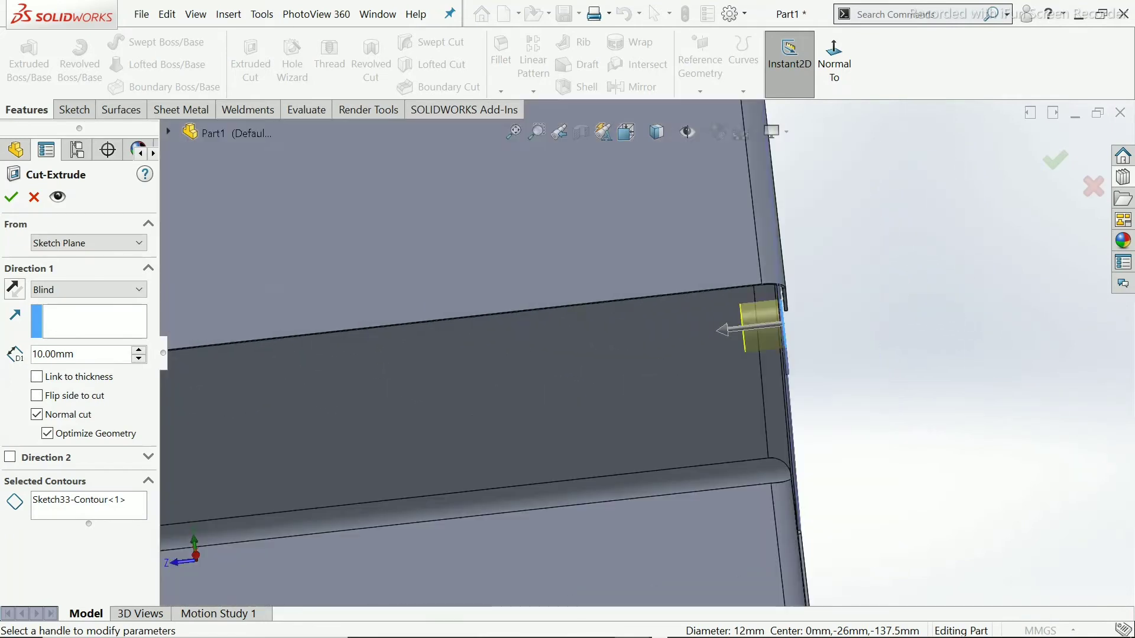
{"action": "scroll", "coordinate": [759, 331], "scroll_direction": "up", "scroll_amount": 5}
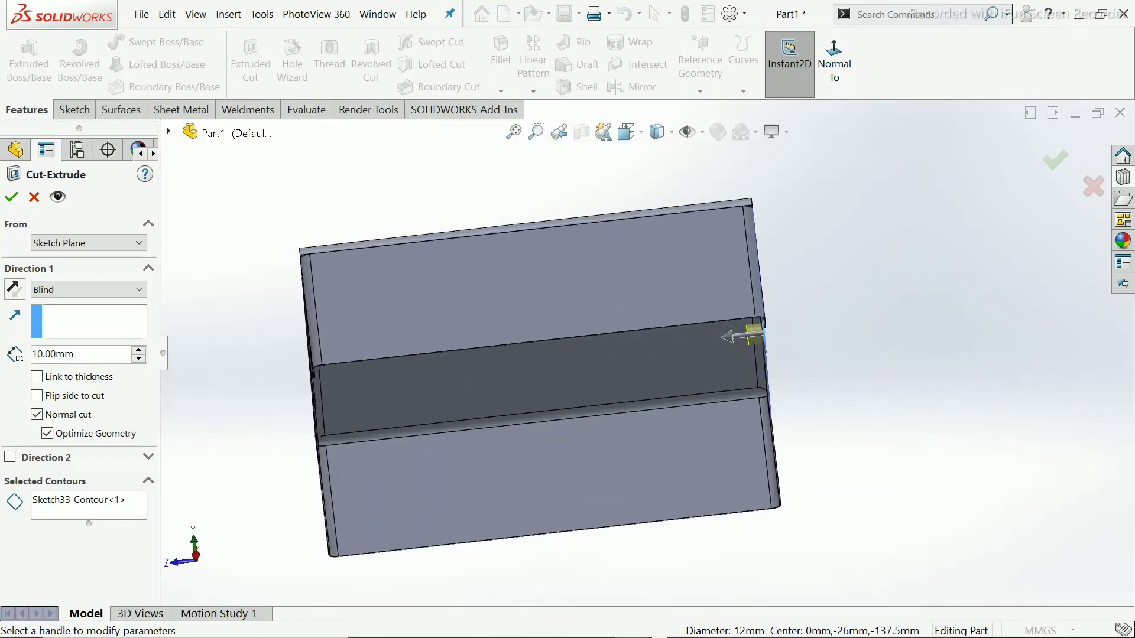
{"action": "left_click", "coordinate": [11, 197]}
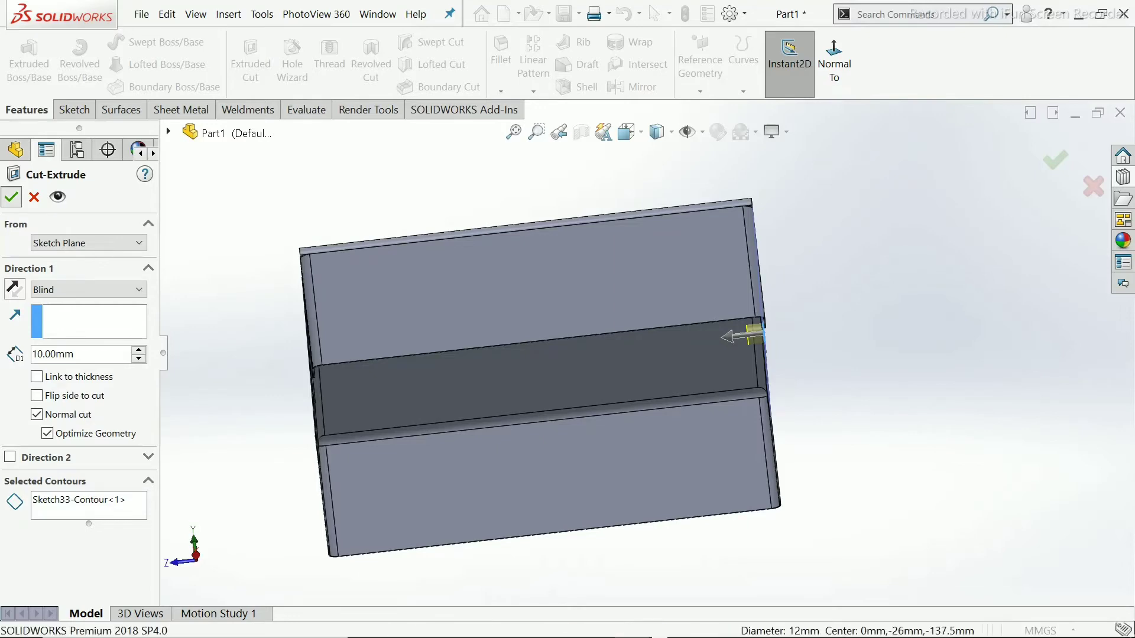
{"action": "left_click", "coordinate": [857, 284]}
Place the louver 1 forming tool from the Design Library's louvers folder on the top face, near a front corner.
{"action": "middle_click_drag", "start_coordinate": [857, 284], "coordinate": [520, 367]}
{"action": "middle_click_drag", "start_coordinate": [659, 364], "coordinate": [650, 384]}
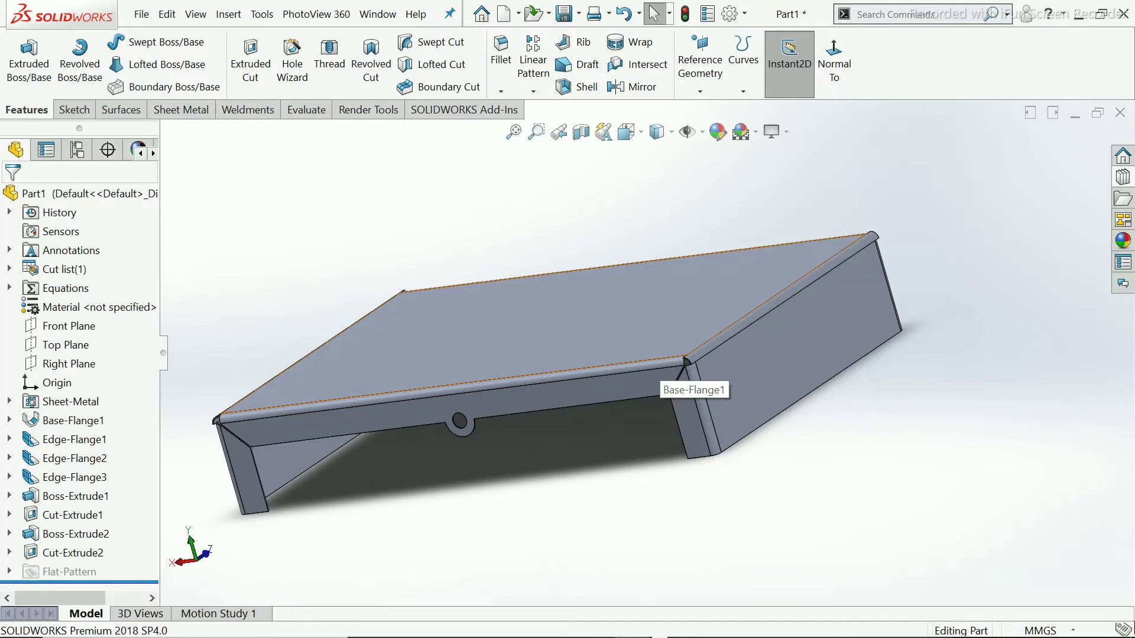
{"action": "middle_click_drag", "start_coordinate": [650, 360], "coordinate": [678, 407]}
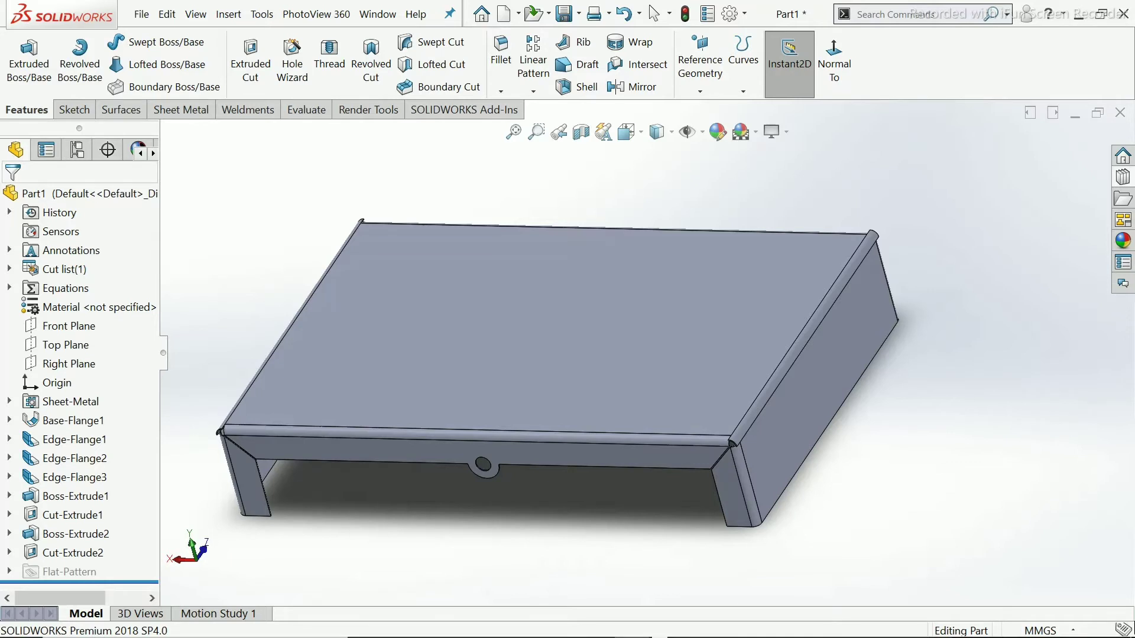
{"action": "middle_click_drag", "start_coordinate": [678, 408], "coordinate": [730, 409]}
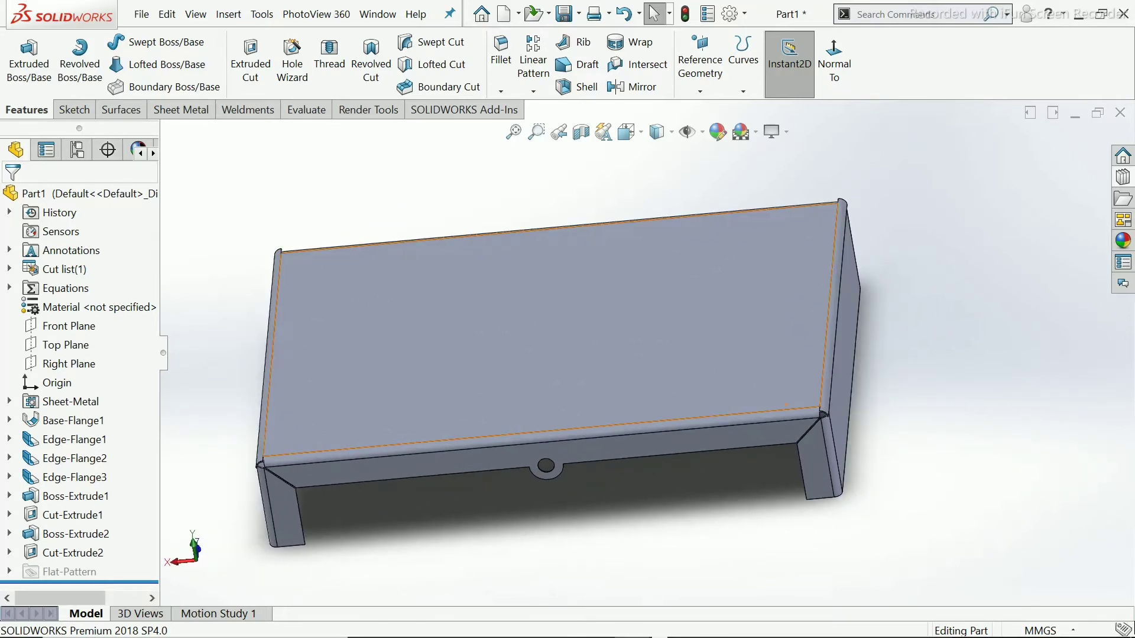
{"action": "left_click", "coordinate": [1122, 177]}
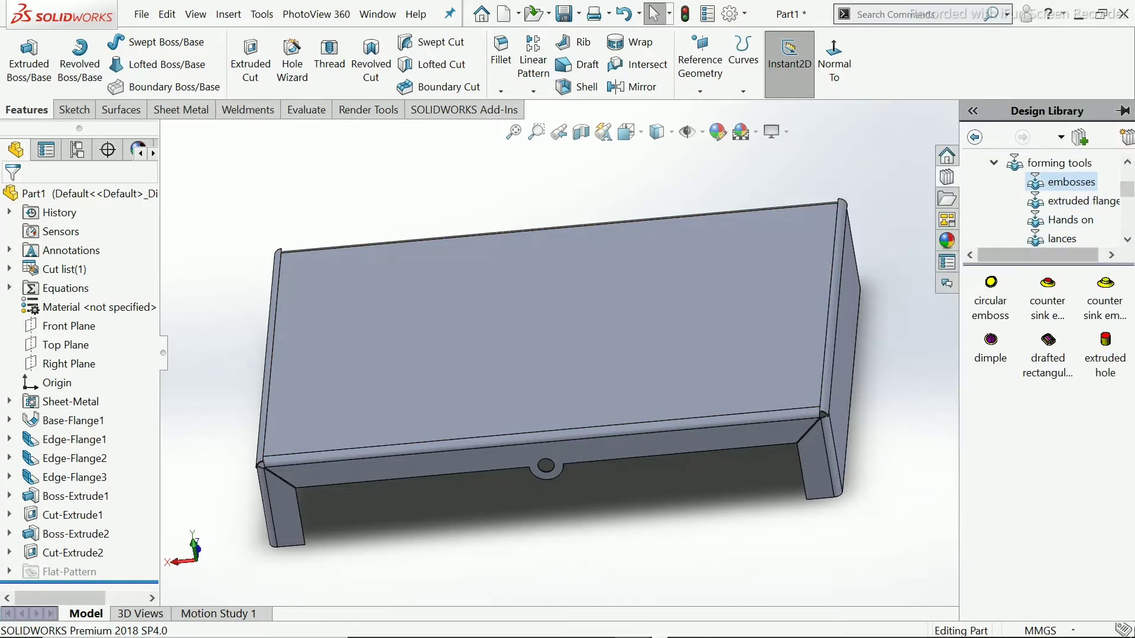
{"action": "left_click", "coordinate": [1059, 163]}
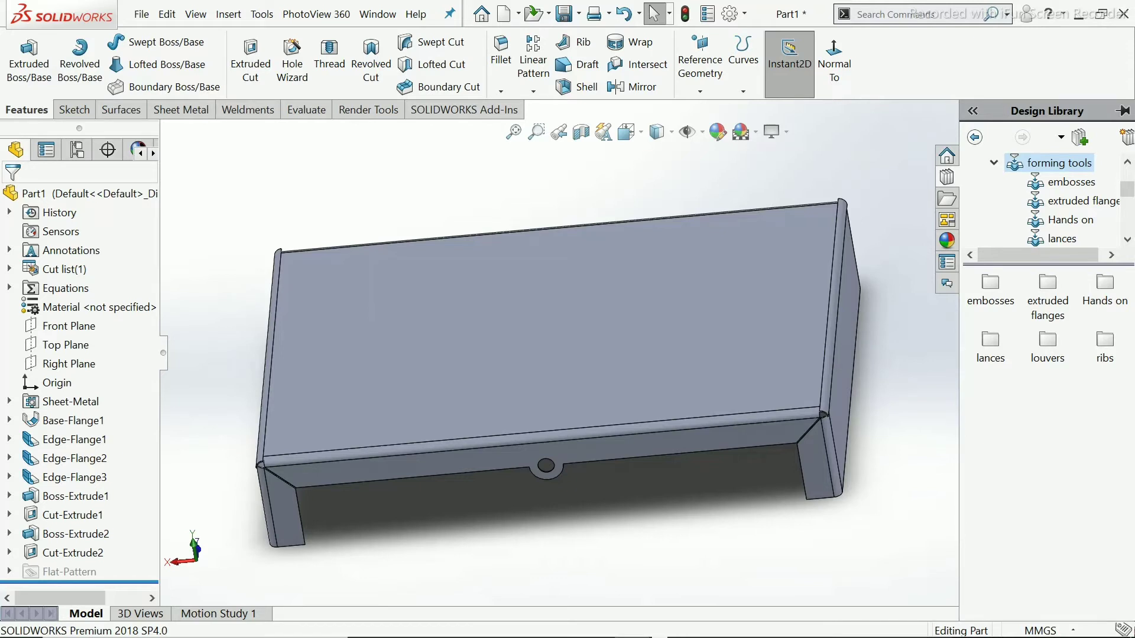
{"action": "double_click", "coordinate": [1047, 348]}
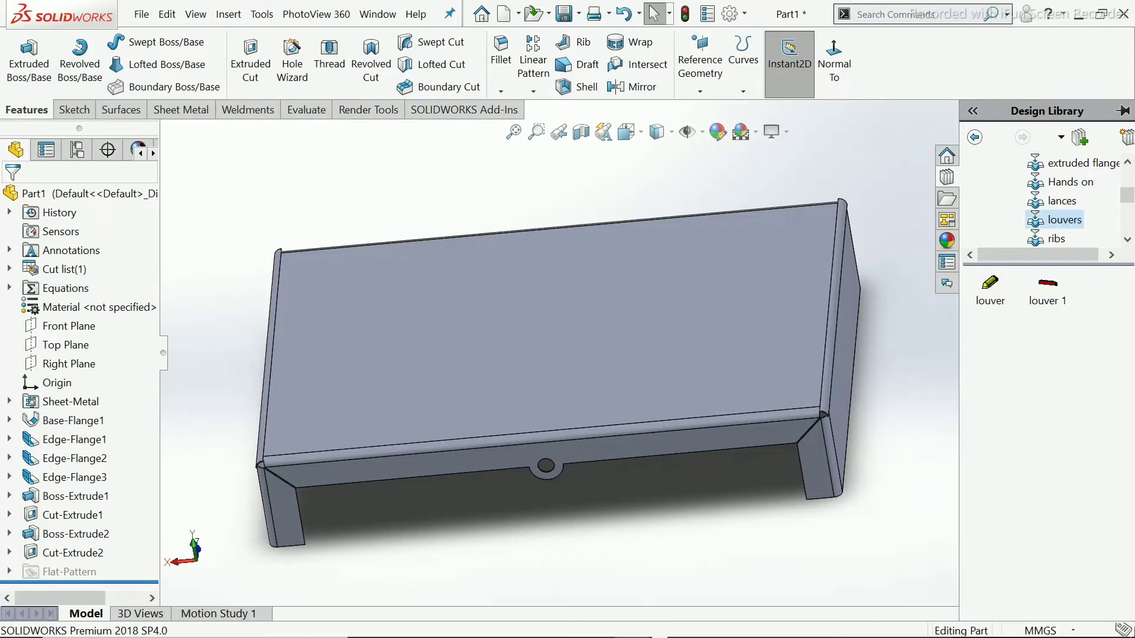
{"action": "mouse_move", "coordinate": [1047, 288]}
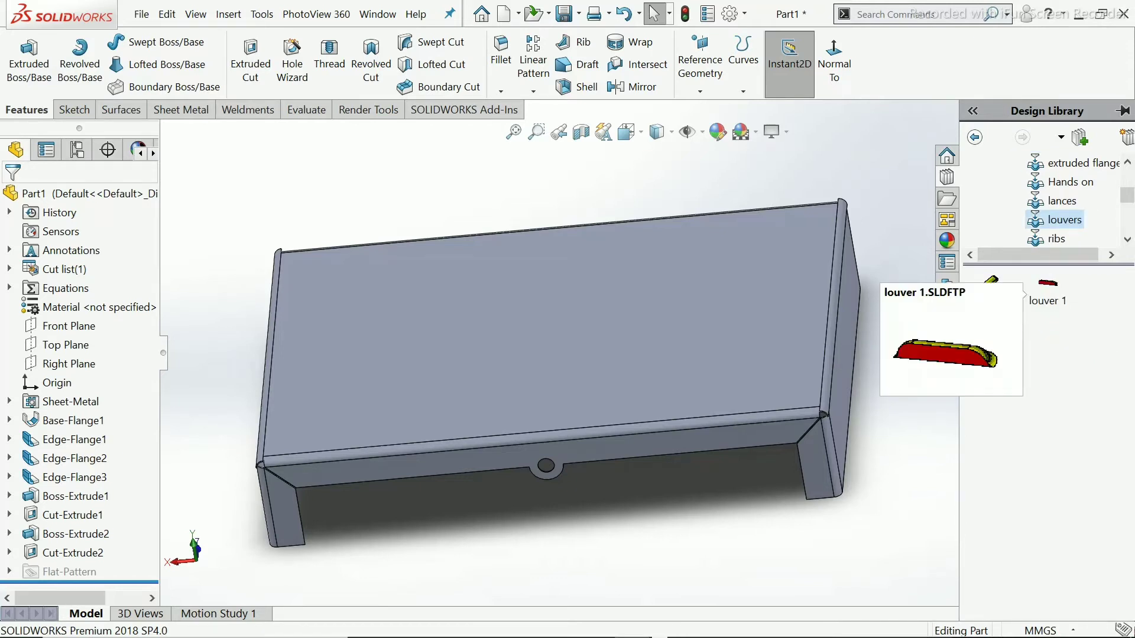
{"action": "left_click_drag", "start_coordinate": [1047, 289], "coordinate": [728, 383]}
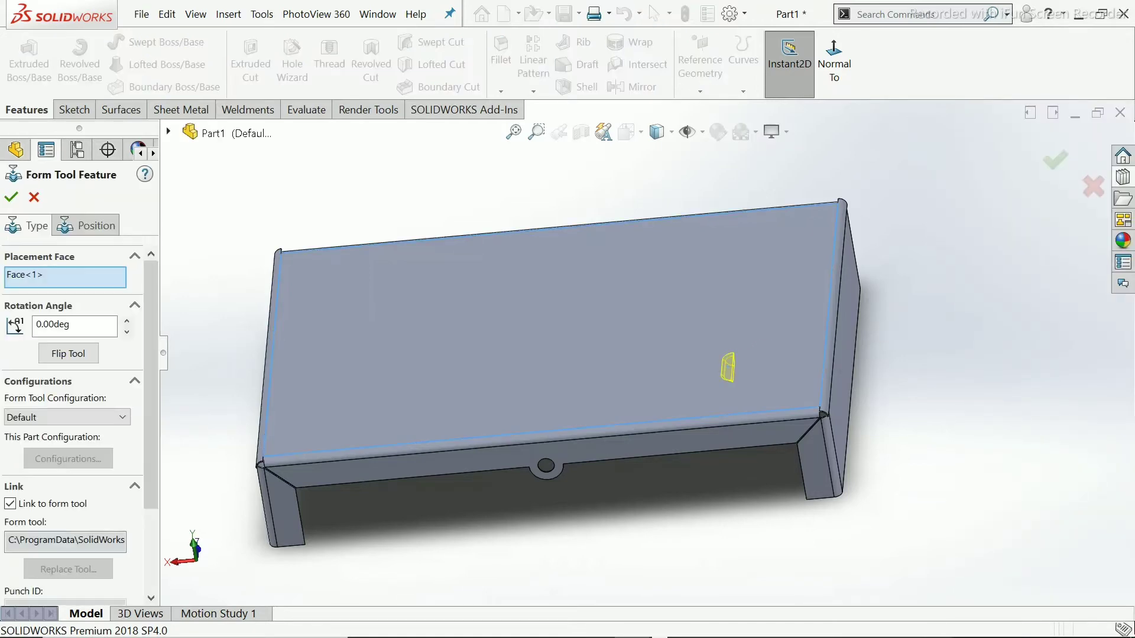
Open the louver's positioning sketch and examine its location and orientation on the top face.
{"action": "scroll", "coordinate": [728, 383], "scroll_direction": "down", "scroll_amount": 2}
{"action": "scroll", "coordinate": [728, 383], "scroll_direction": "up", "scroll_amount": 3}
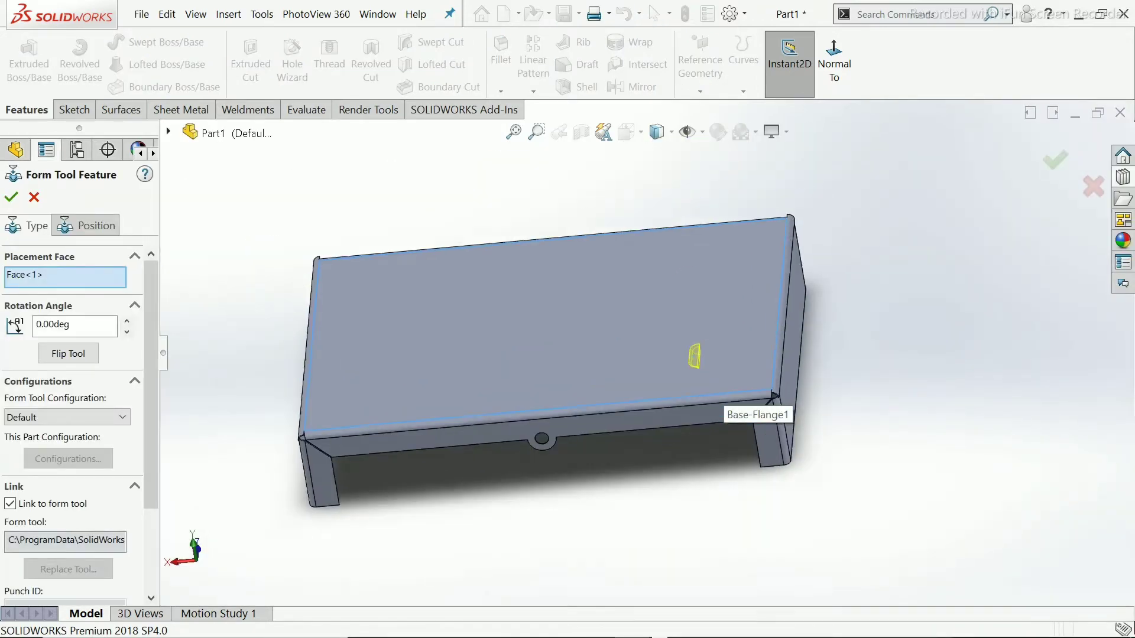
{"action": "left_click", "coordinate": [87, 225]}
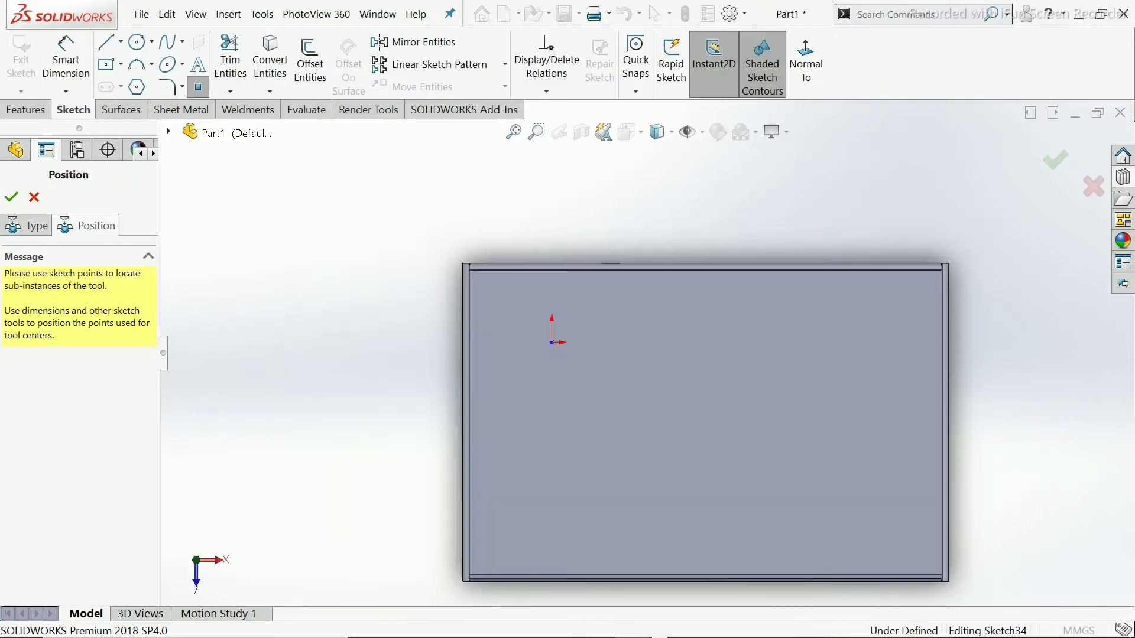
{"action": "scroll", "coordinate": [646, 355], "scroll_direction": "up", "scroll_amount": 3}
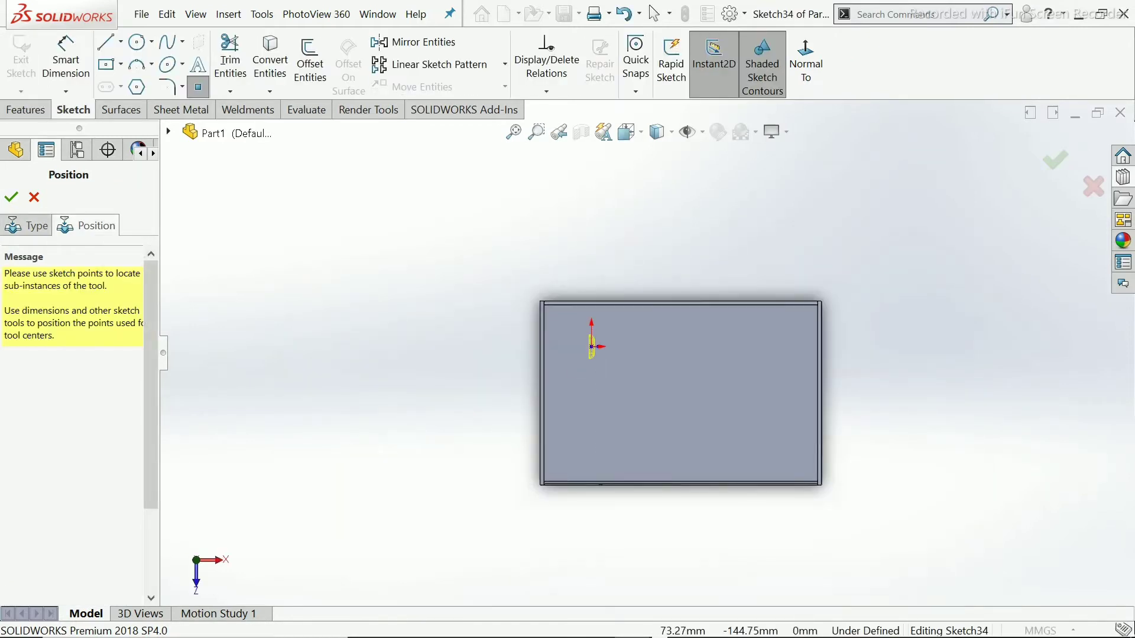
{"action": "scroll", "coordinate": [768, 459], "scroll_direction": "down", "scroll_amount": 2}
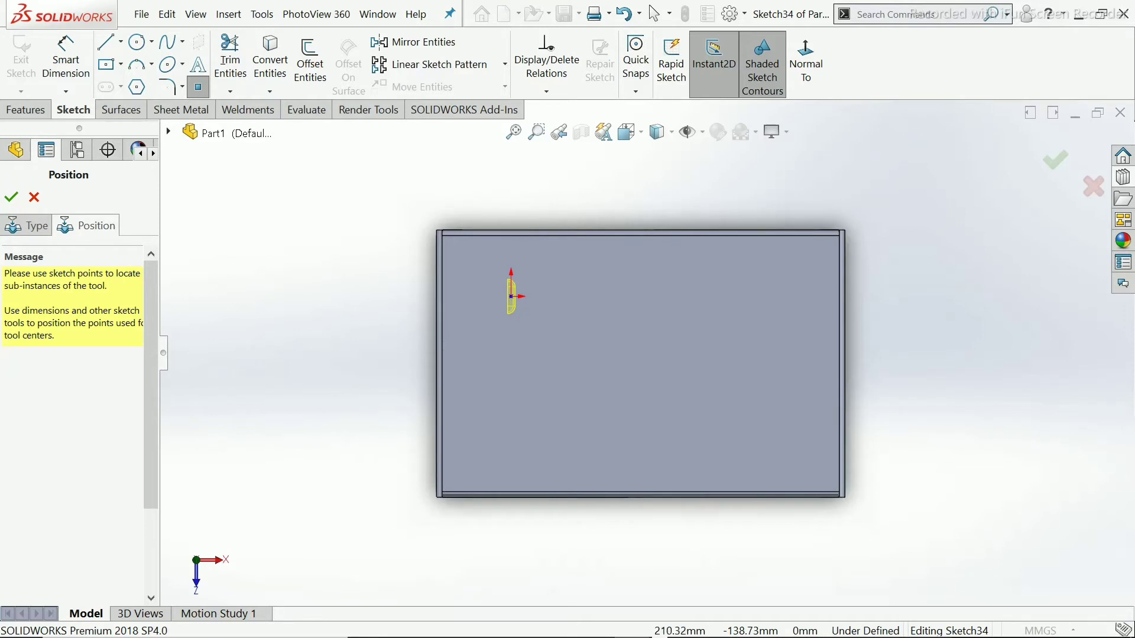
{"action": "middle_click_drag", "start_coordinate": [765, 461], "coordinate": [763, 341]}
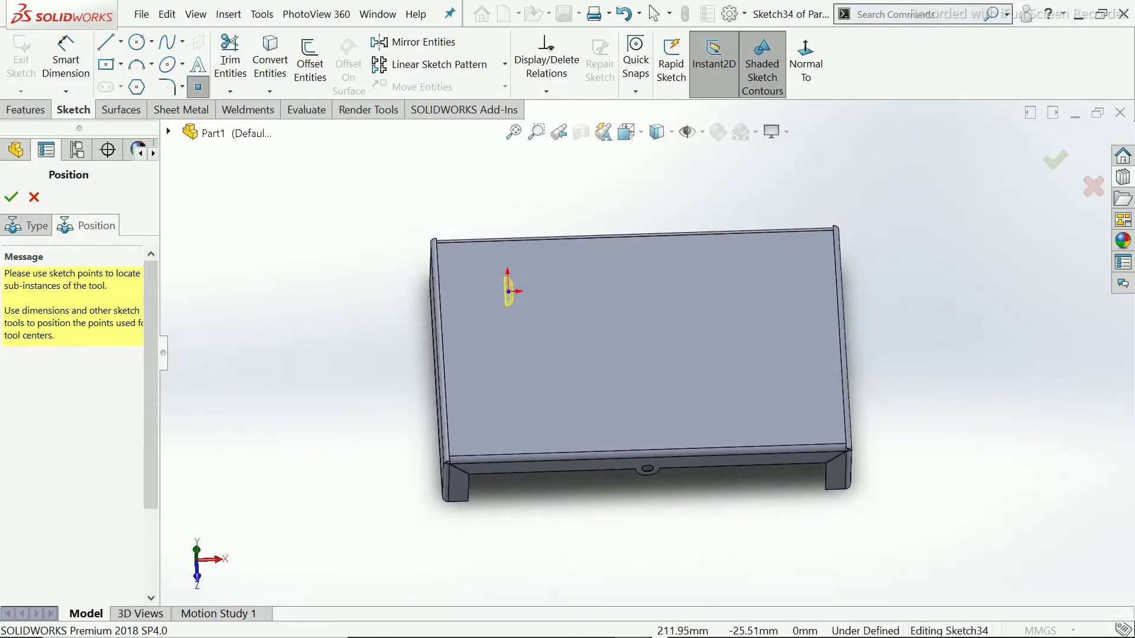
{"action": "left_click", "coordinate": [806, 62]}
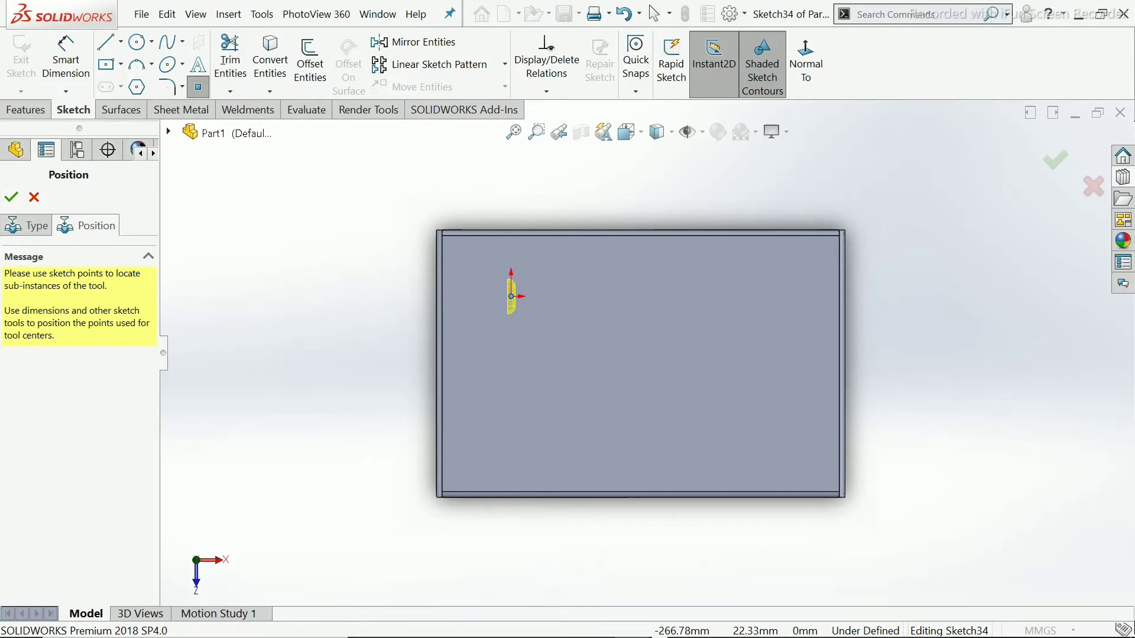
{"action": "left_click", "coordinate": [66, 59]}
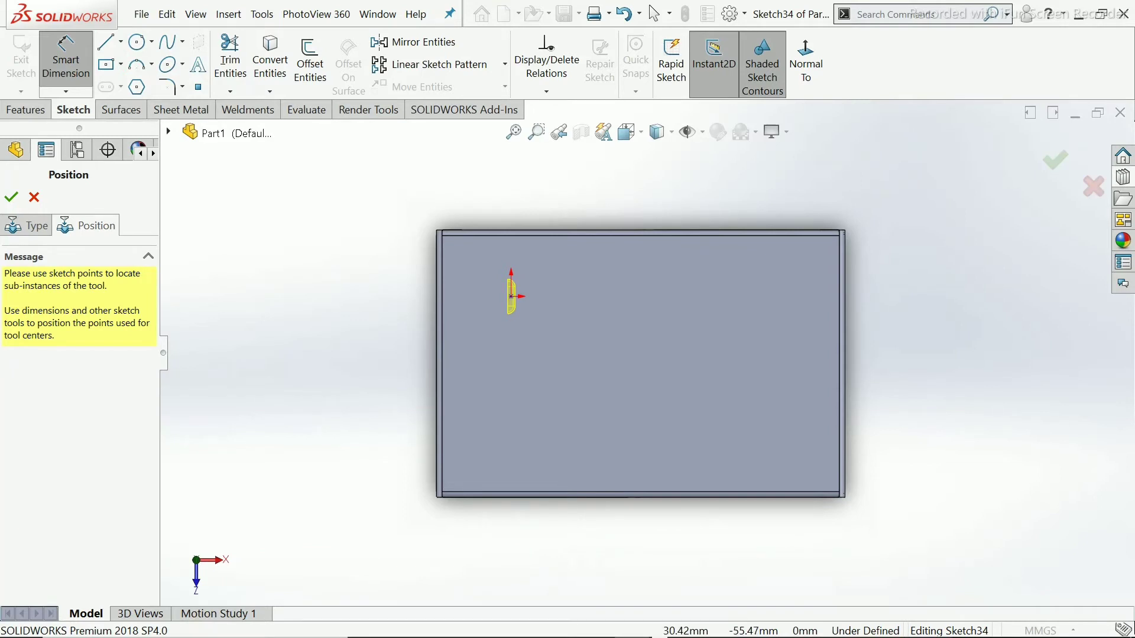
{"action": "middle_click_drag", "start_coordinate": [668, 432], "coordinate": [880, 343]}
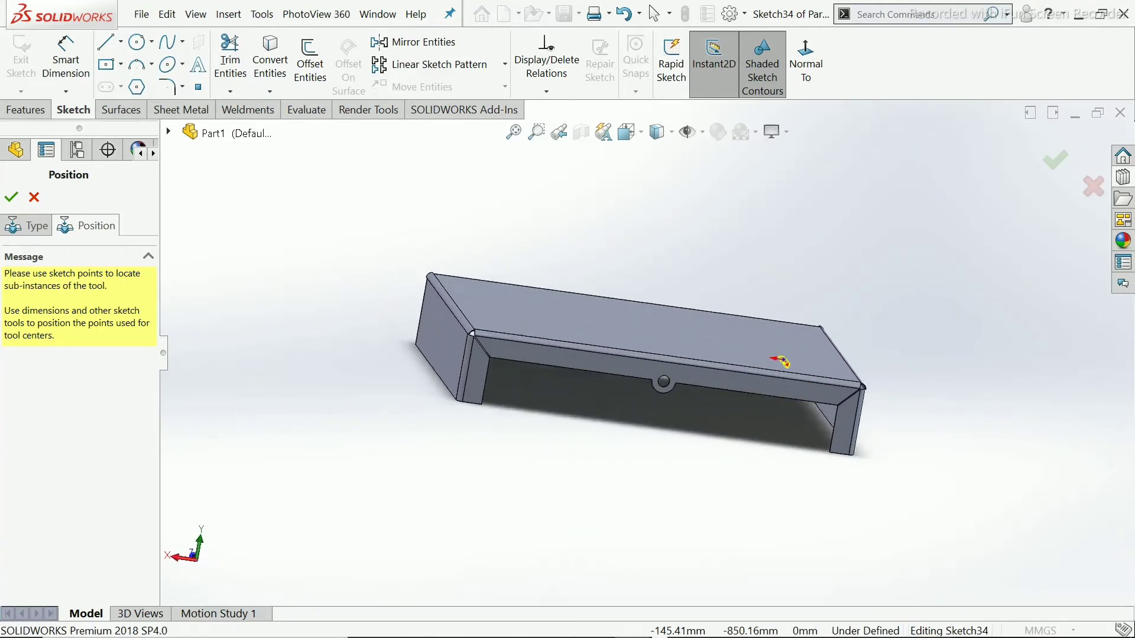
{"action": "middle_click_drag", "start_coordinate": [782, 360], "coordinate": [769, 418]}
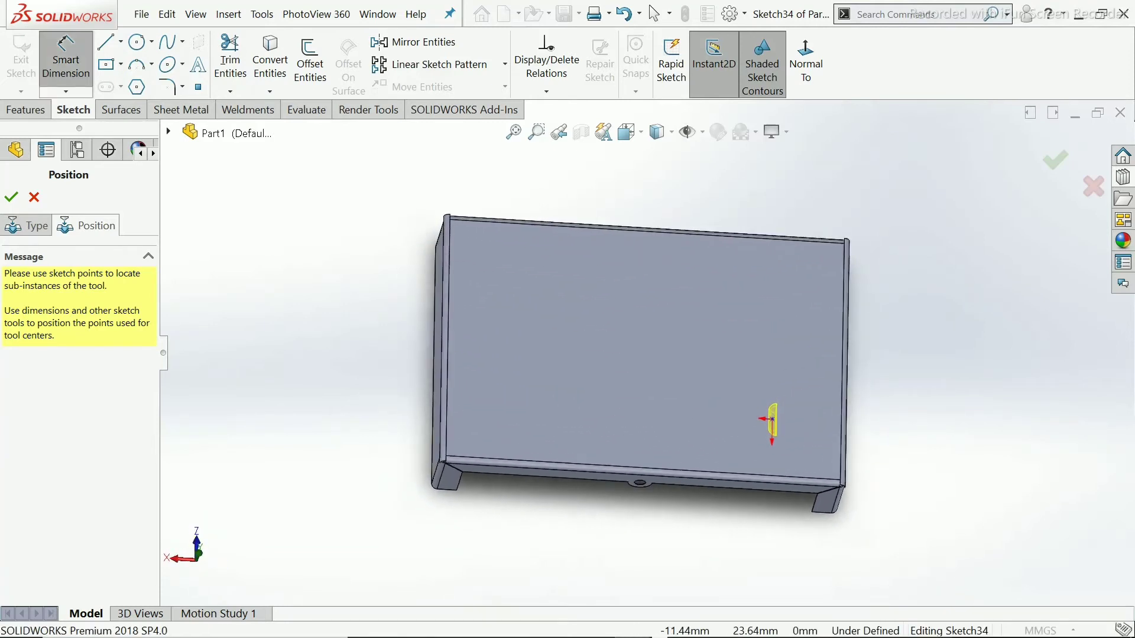
{"action": "scroll", "coordinate": [810, 455], "scroll_direction": "down", "scroll_amount": 3}
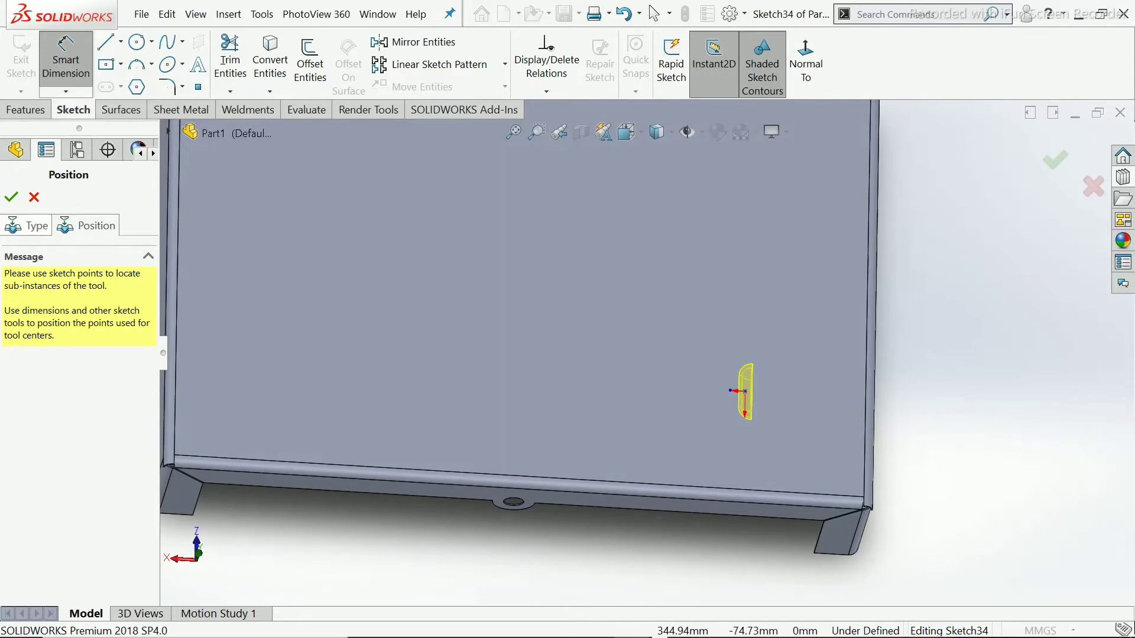
{"action": "left_click", "coordinate": [27, 225]}
{"action": "left_click", "coordinate": [68, 353]}
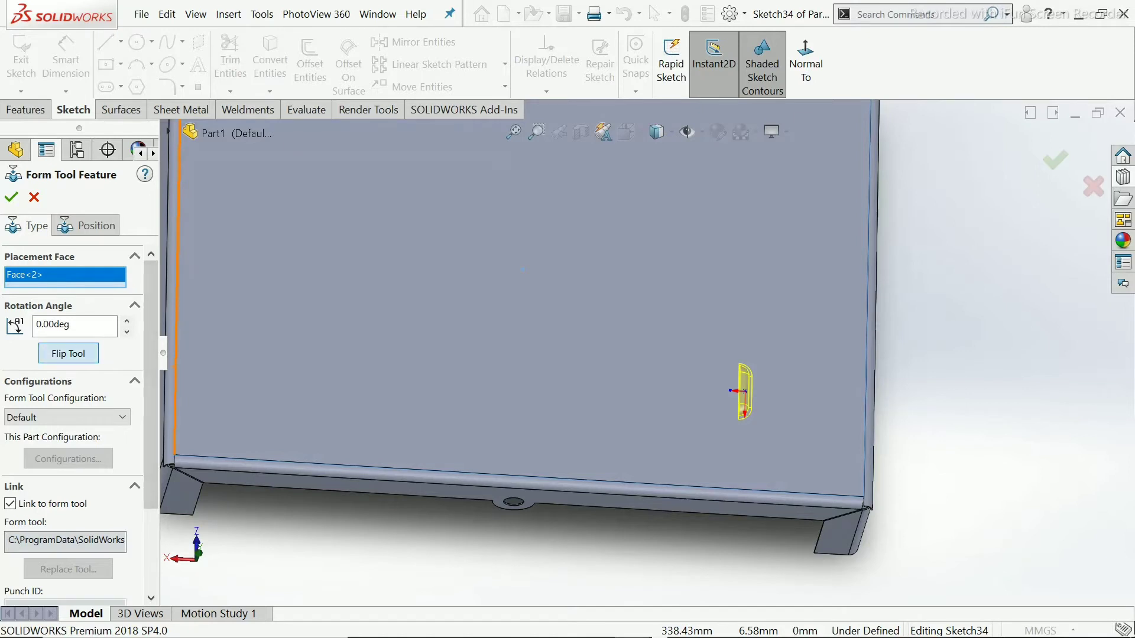
{"action": "left_click", "coordinate": [69, 353]}
{"action": "mouse_move", "coordinate": [355, 260]}
{"action": "middle_mouse_down"}
{"action": "mouse_move", "coordinate": [353, 201]}
{"action": "mouse_move", "coordinate": [380, 232]}
{"action": "mouse_move", "coordinate": [356, 236]}
{"action": "mouse_move", "coordinate": [360, 272]}
{"action": "middle_mouse_up"}
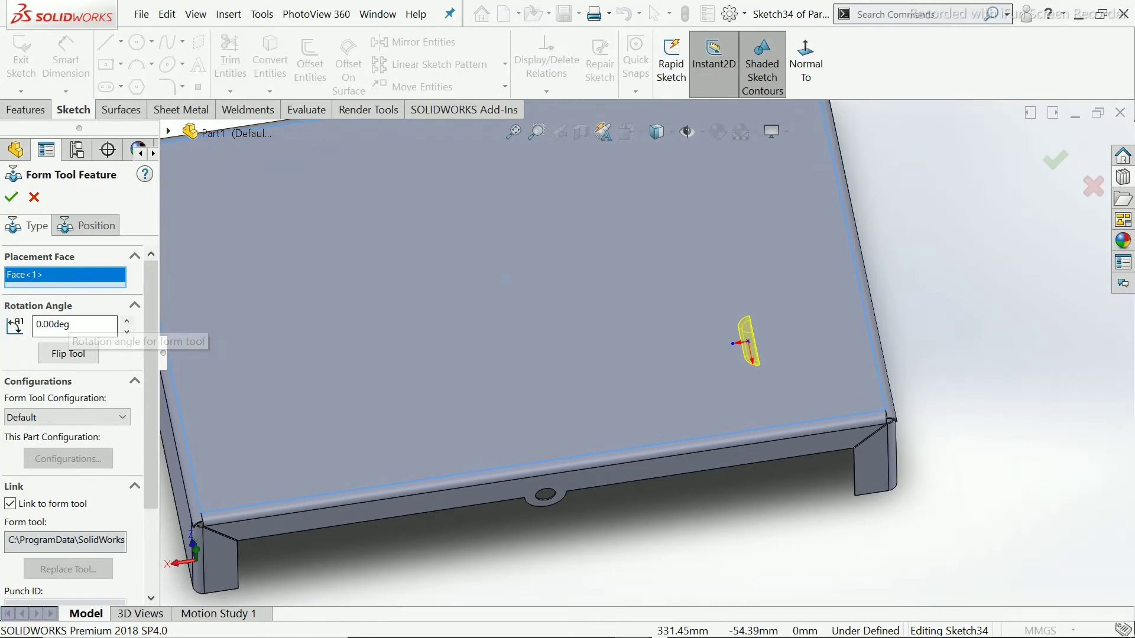
{"action": "left_click", "coordinate": [70, 324]}
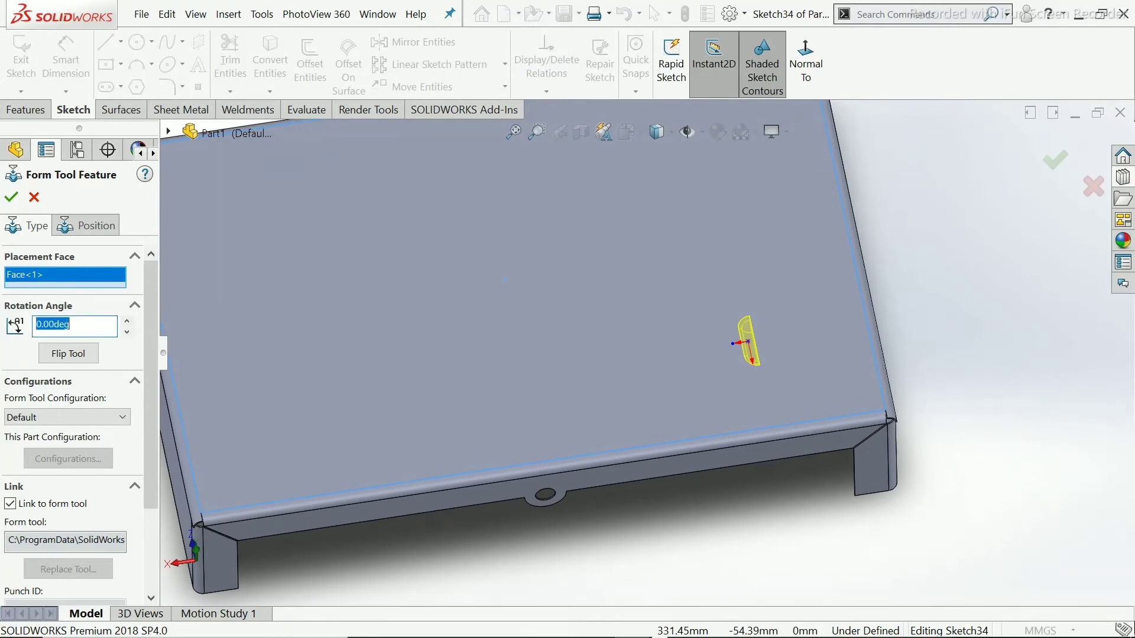
{"action": "type", "text": "33"}
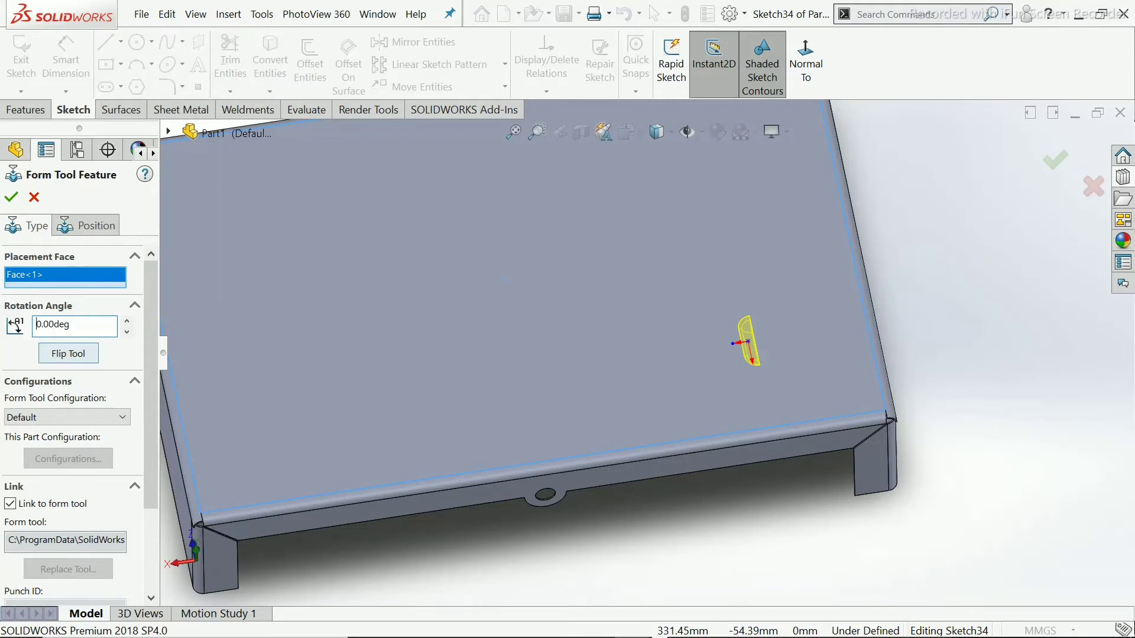
{"action": "double_click", "coordinate": [55, 324]}
{"action": "type", "text": "3"}
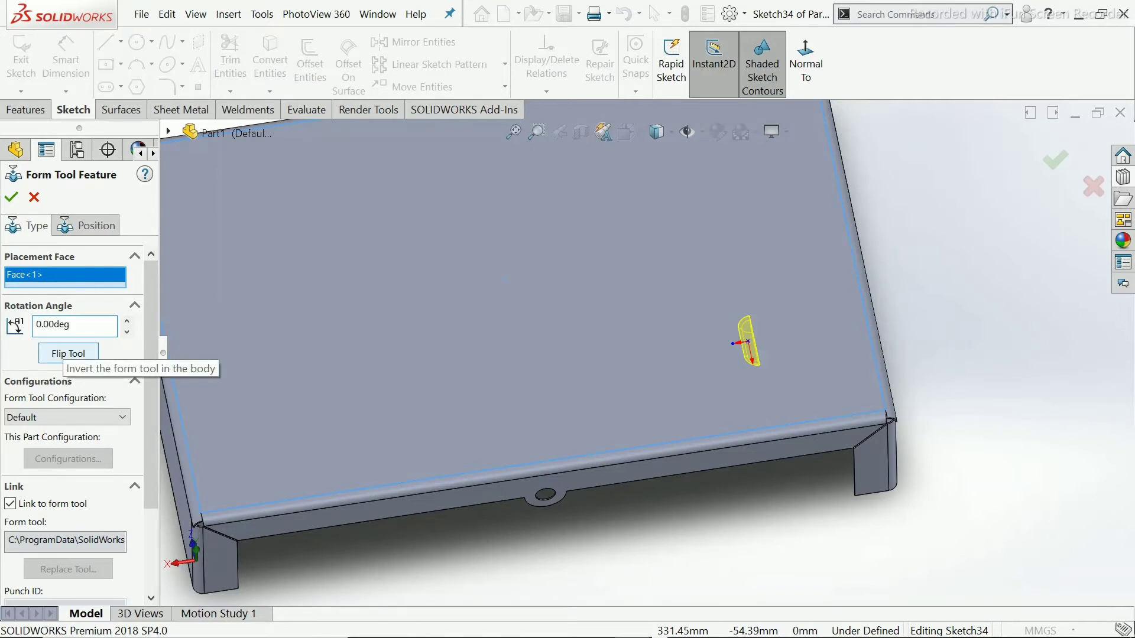
{"action": "left_click", "coordinate": [65, 353]}
{"action": "left_click", "coordinate": [65, 353]}
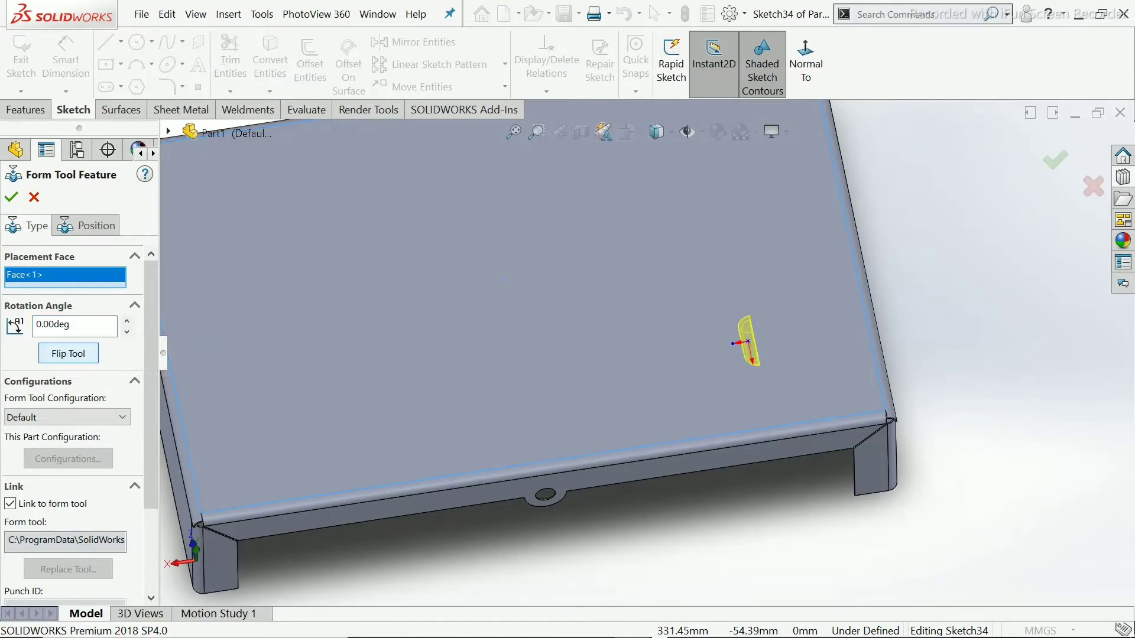
{"action": "left_click", "coordinate": [65, 353]}
{"action": "left_click", "coordinate": [65, 353]}
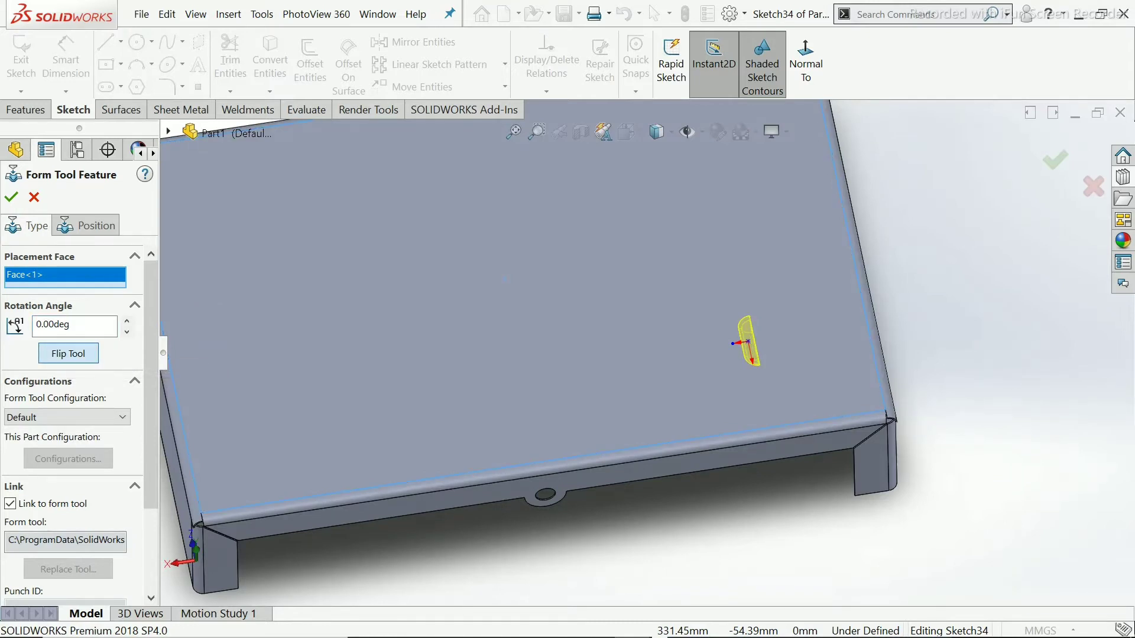
{"action": "middle_click_drag", "start_coordinate": [447, 325], "coordinate": [560, 253]}
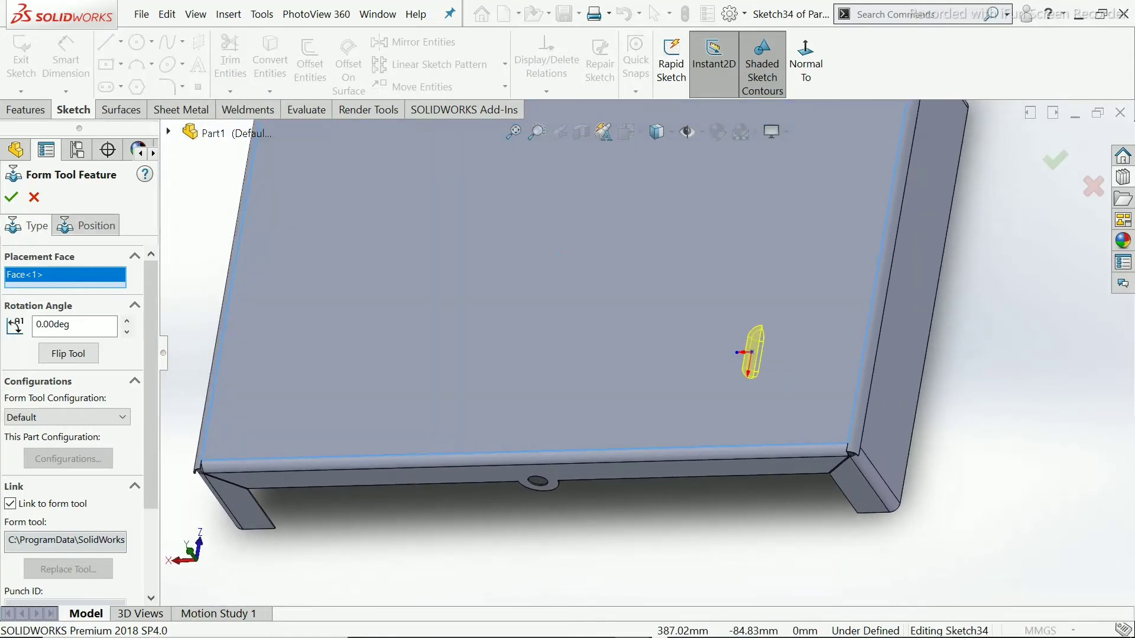
{"action": "double_click", "coordinate": [53, 325]}
{"action": "left_click", "coordinate": [179, 349]}
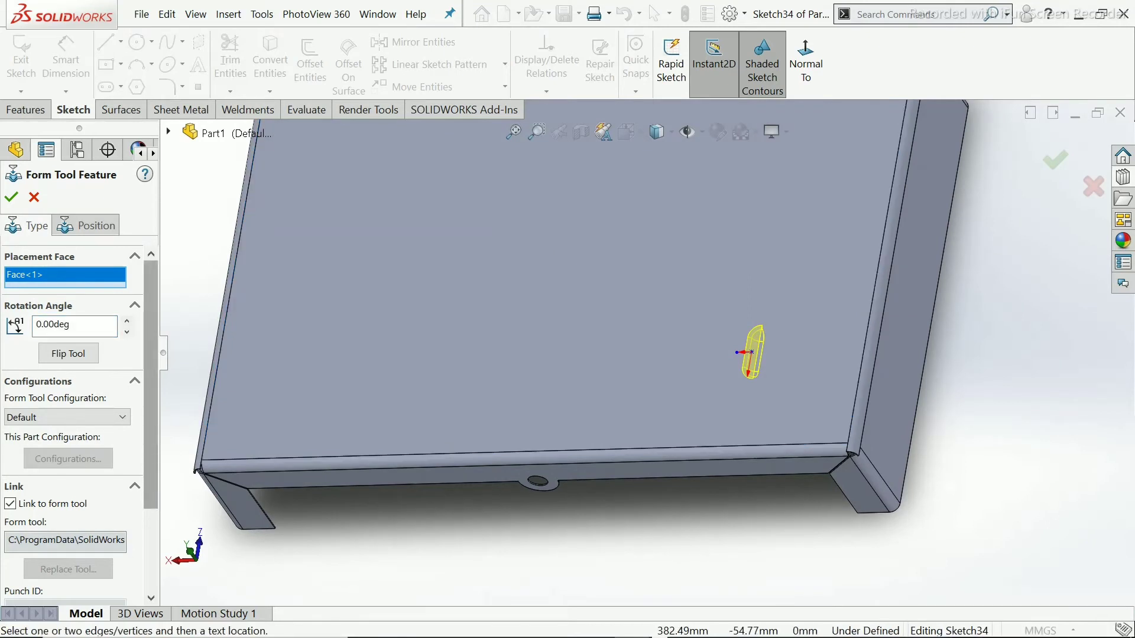
{"action": "left_click", "coordinate": [87, 225]}
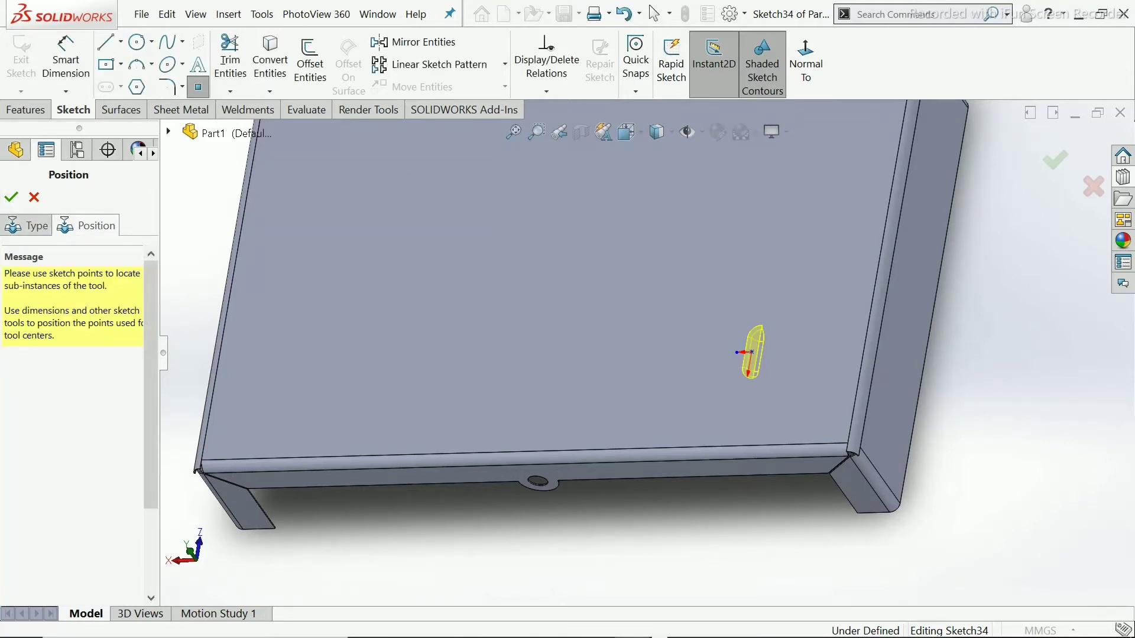
{"action": "middle_click_drag", "start_coordinate": [633, 352], "coordinate": [706, 354]}
{"action": "scroll", "coordinate": [706, 355], "scroll_direction": "up", "scroll_amount": 2}
{"action": "left_click", "coordinate": [805, 63]}
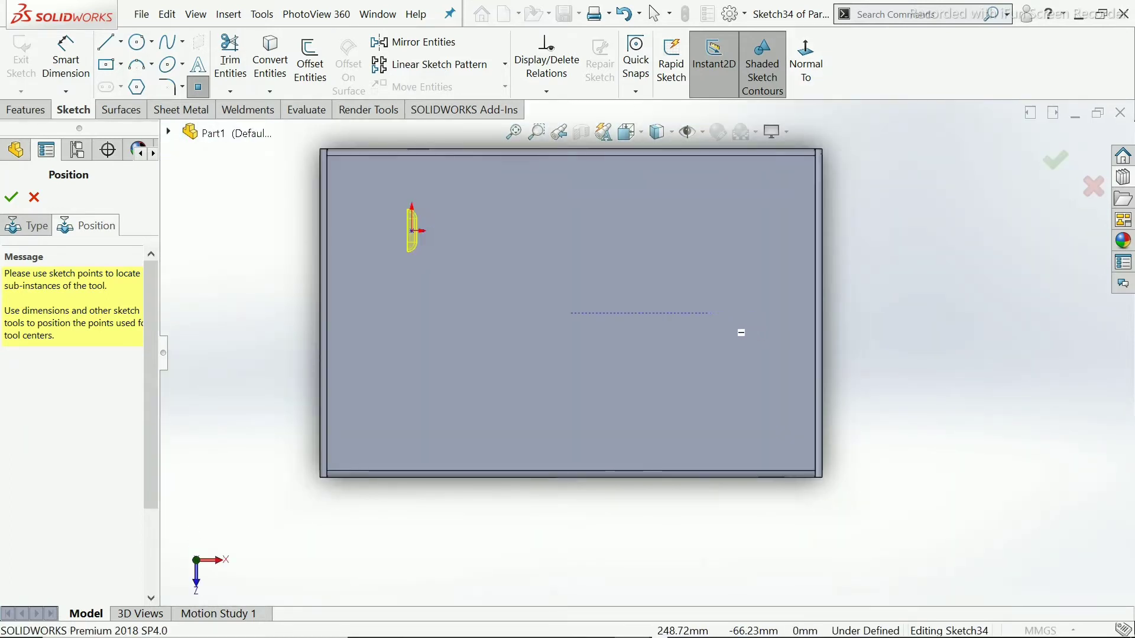
{"action": "left_click", "coordinate": [34, 198]}
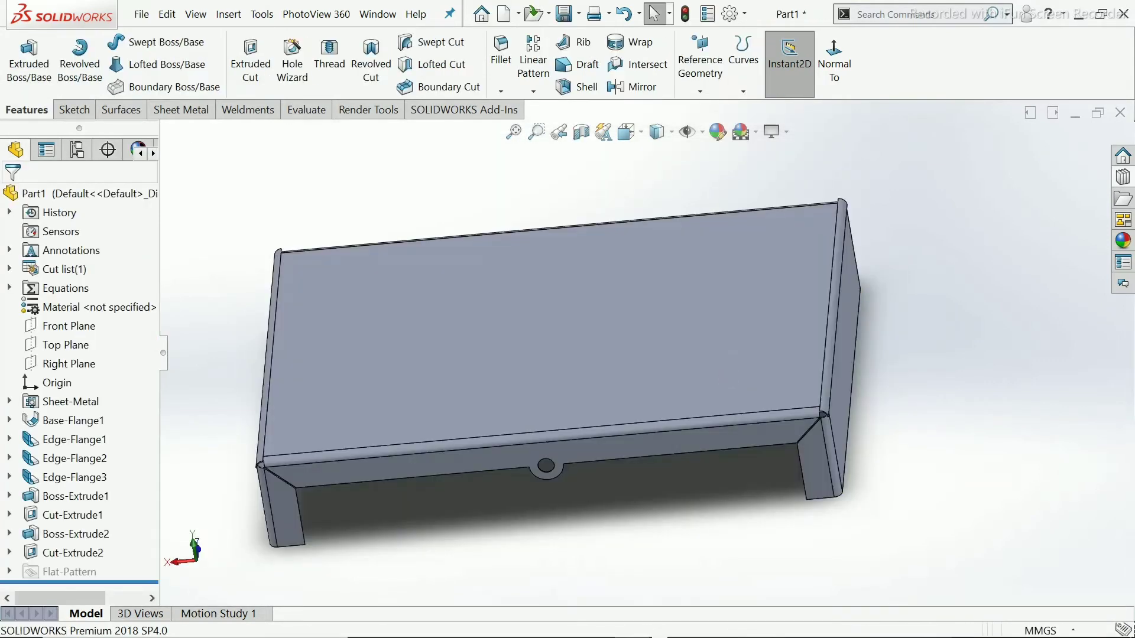
Place the louver 1 forming tool from the Design Library's louvers folder on the cover's top face, near a front corner.
{"action": "left_click", "coordinate": [1122, 177]}
{"action": "mouse_move", "coordinate": [1047, 285]}
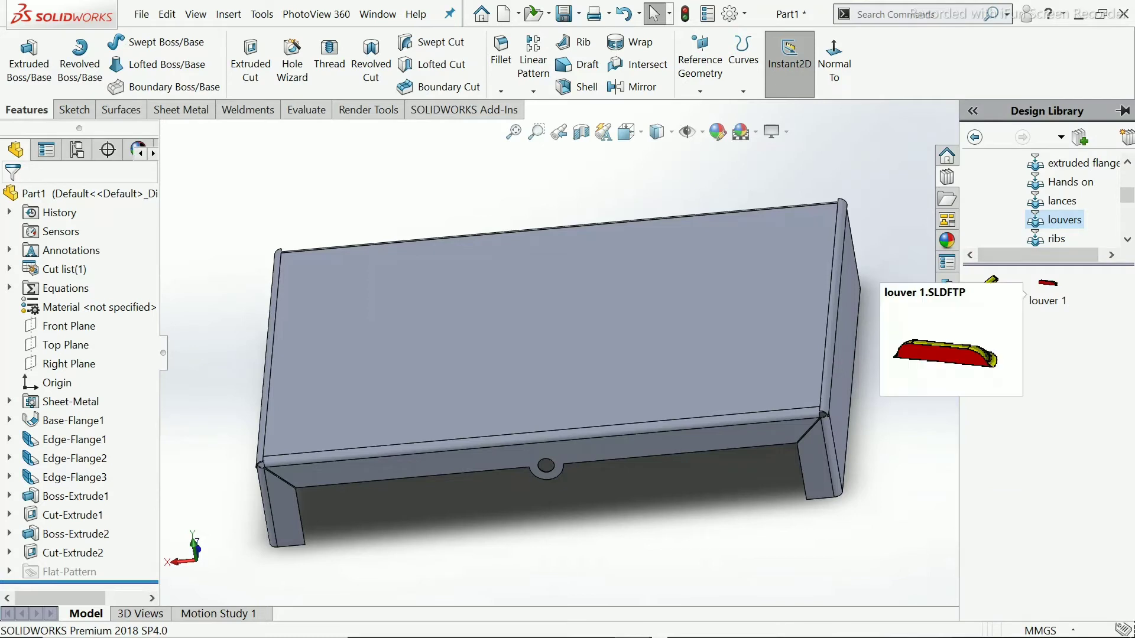
{"action": "left_click_drag", "start_coordinate": [1047, 285], "coordinate": [740, 372]}
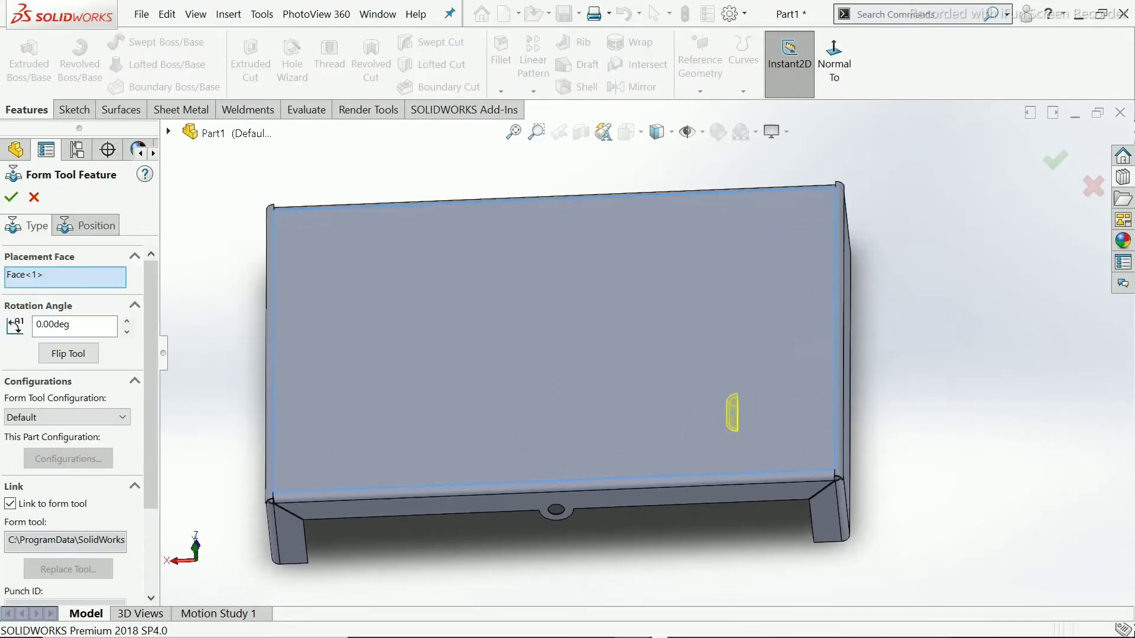
Try flipping the louver forming tool to the opposite side of the sheet, and restore its original direction.
{"action": "left_click_drag", "start_coordinate": [71, 325], "coordinate": [34, 325]}
{"action": "type", "text": "1"}
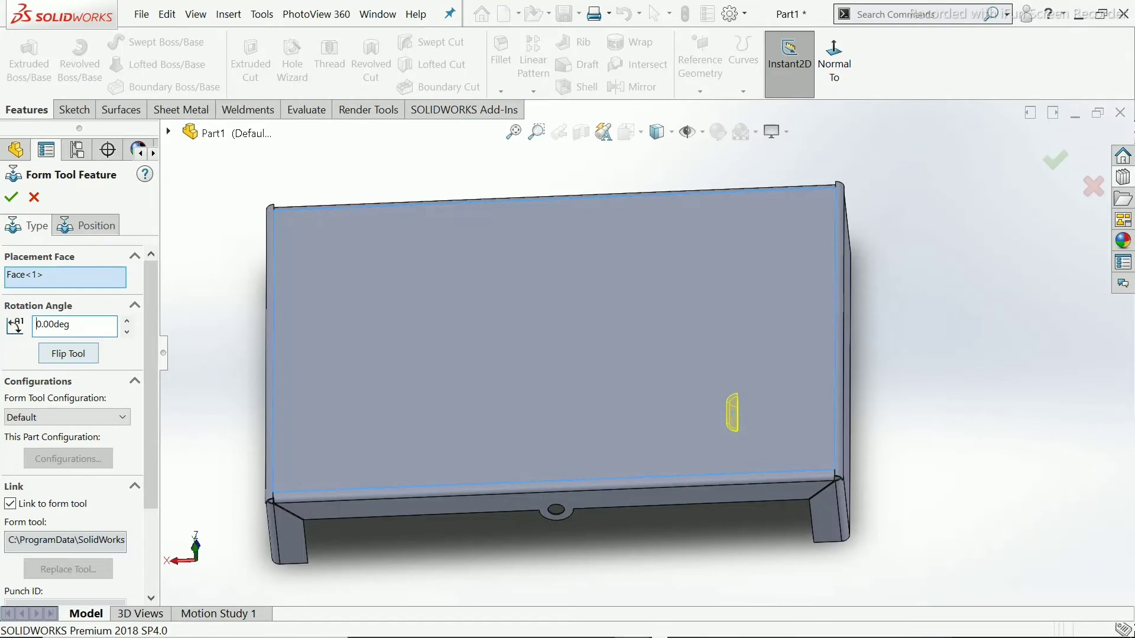
{"action": "left_click", "coordinate": [68, 353]}
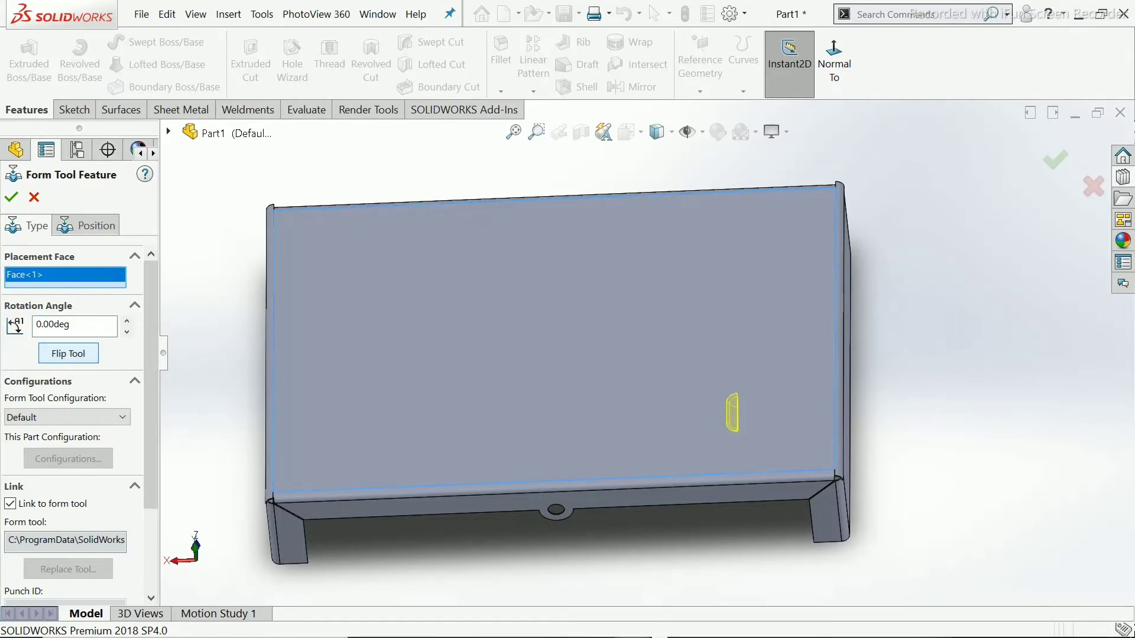
{"action": "left_click", "coordinate": [69, 353]}
{"action": "middle_click_drag", "start_coordinate": [567, 379], "coordinate": [502, 369]}
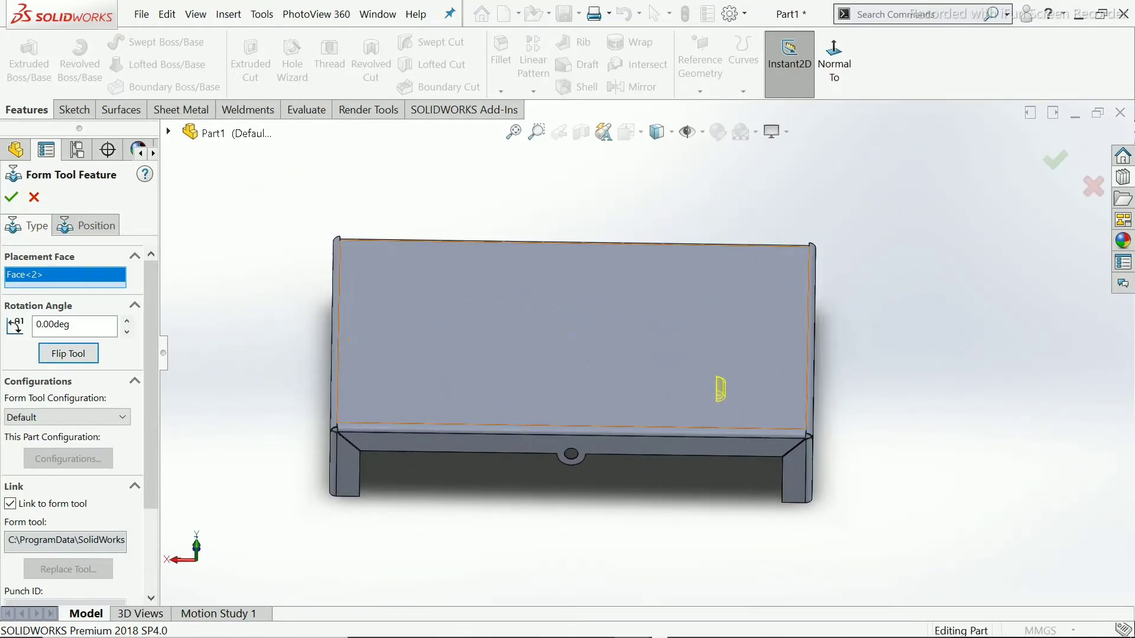
{"action": "scroll", "coordinate": [707, 414], "scroll_direction": "down", "scroll_amount": 4}
{"action": "middle_click_drag", "start_coordinate": [707, 414], "coordinate": [647, 406]}
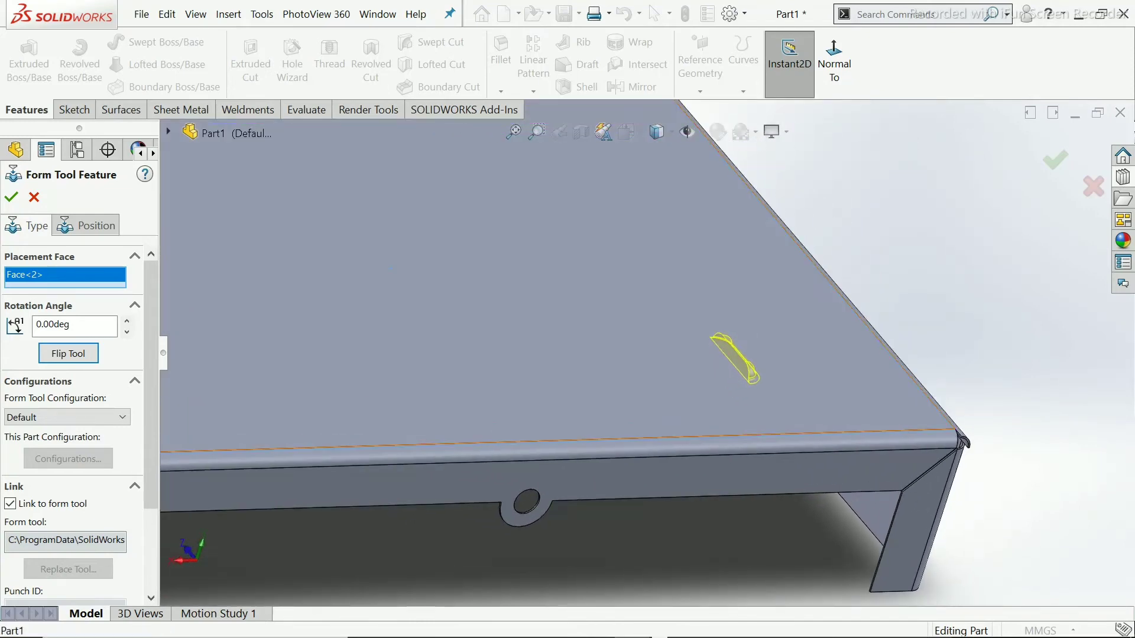
{"action": "left_click", "coordinate": [68, 354]}
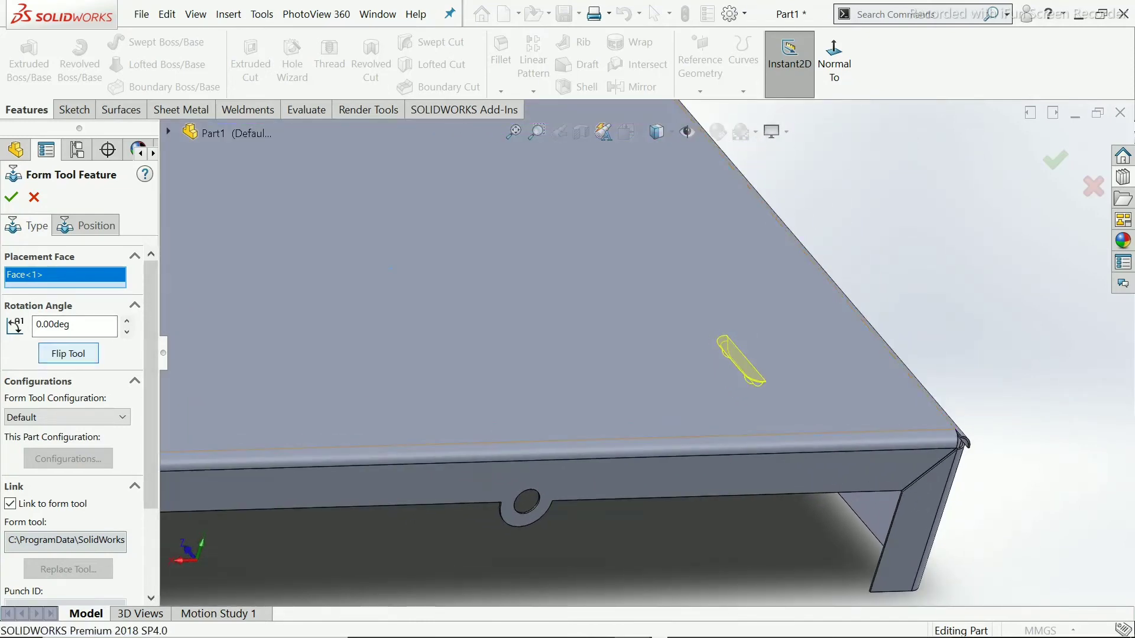
{"action": "middle_click_drag", "start_coordinate": [650, 378], "coordinate": [289, 396]}
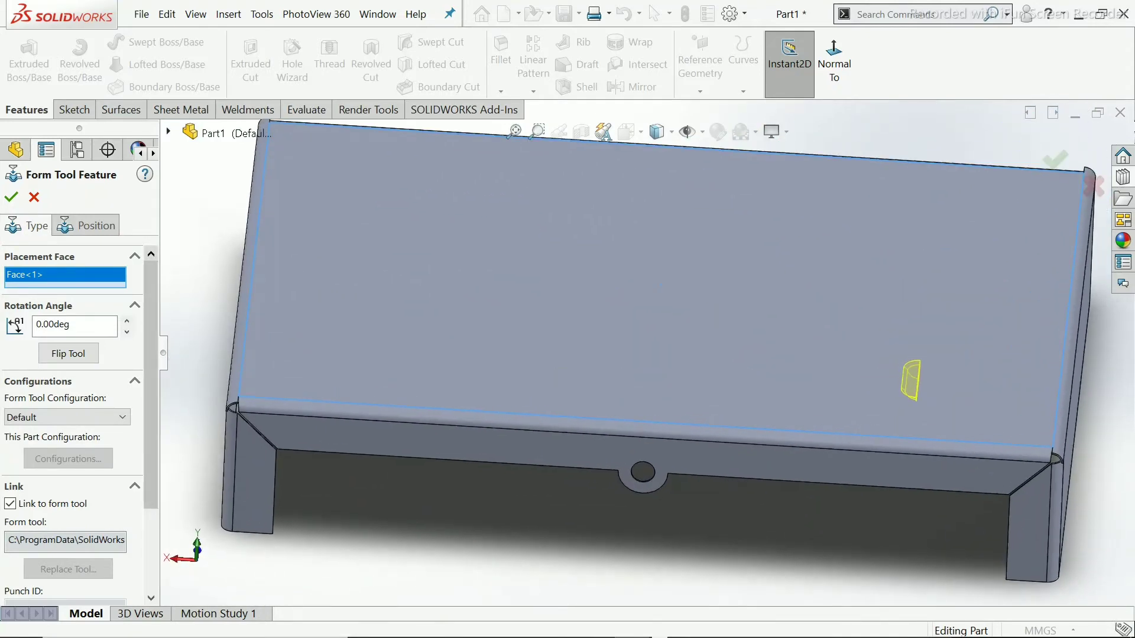
Open the louver's positioning sketch and dimension its centre point 41.2 mm from the nearest side edge of the cover.
{"action": "left_click", "coordinate": [87, 225]}
{"action": "scroll", "coordinate": [647, 353], "scroll_direction": "up", "scroll_amount": 5}
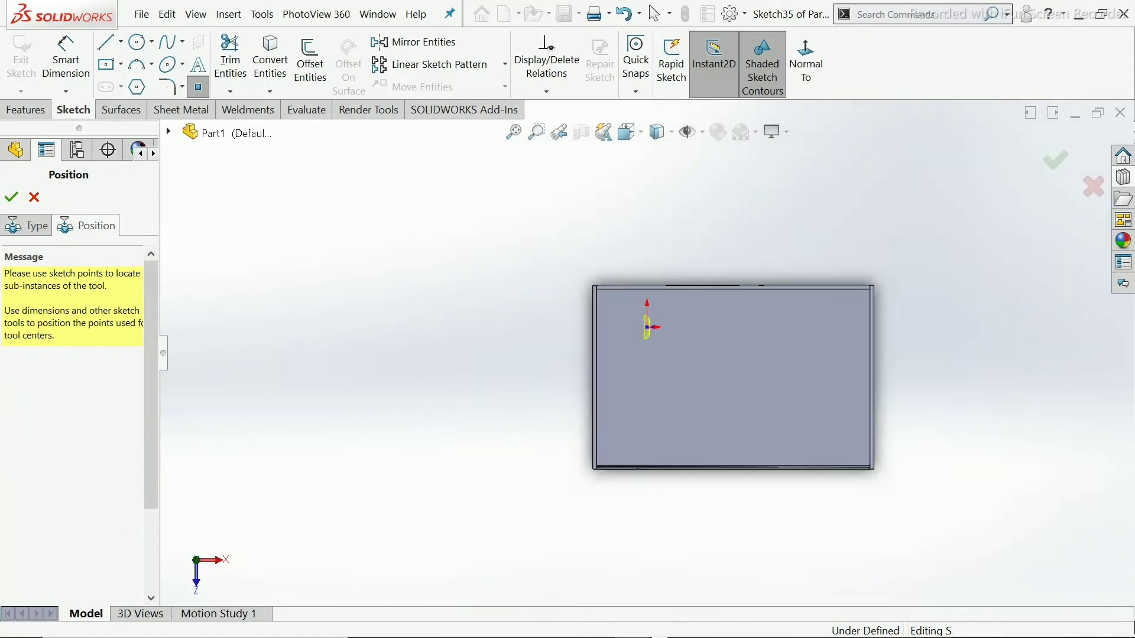
{"action": "scroll", "coordinate": [677, 335], "scroll_direction": "down", "scroll_amount": 3}
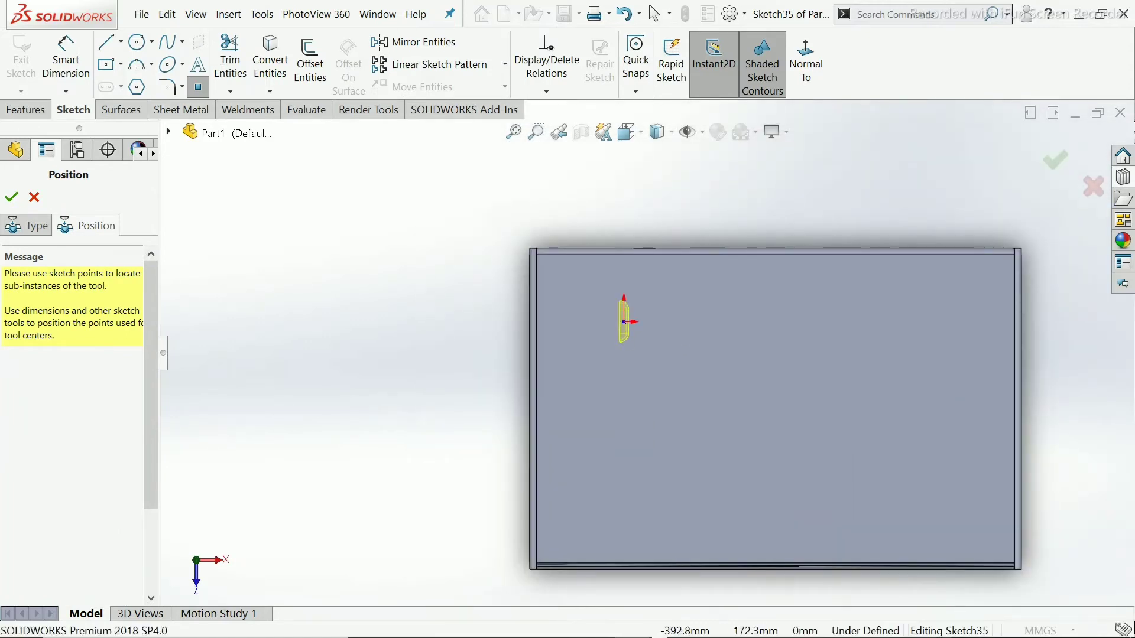
{"action": "left_click", "coordinate": [65, 60]}
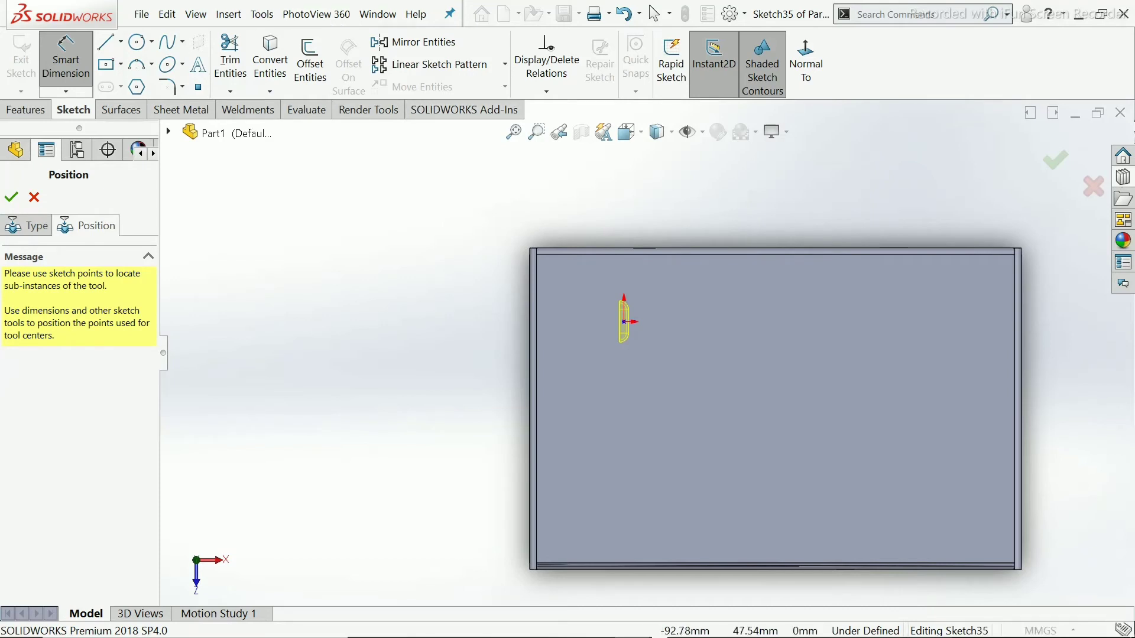
{"action": "left_click", "coordinate": [531, 322]}
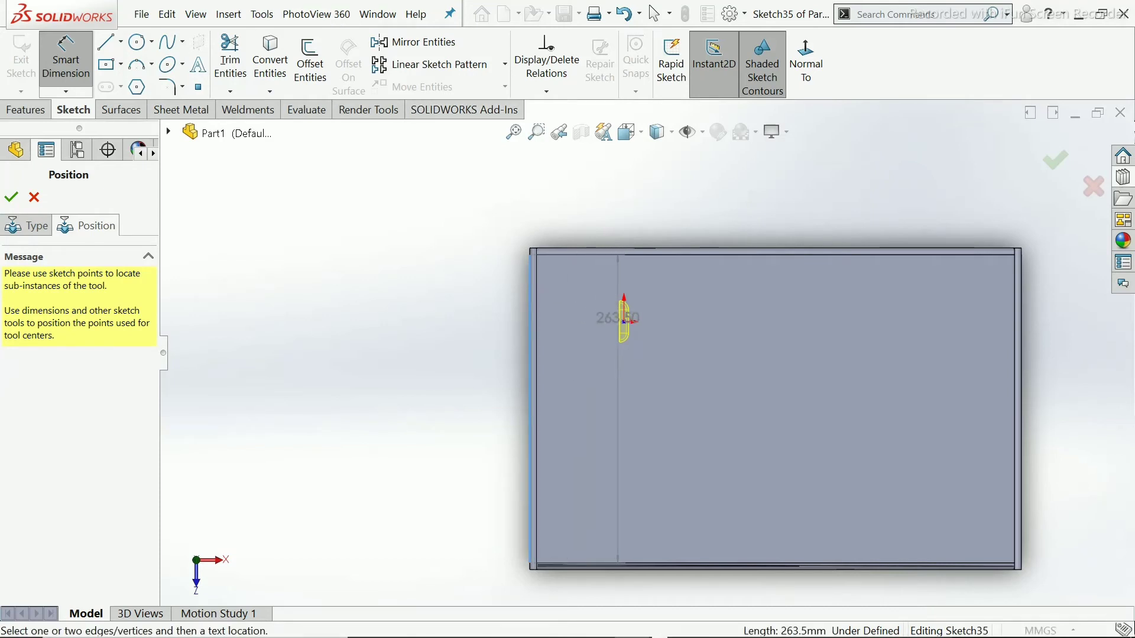
{"action": "left_click", "coordinate": [624, 322]}
{"action": "left_click", "coordinate": [562, 232]}
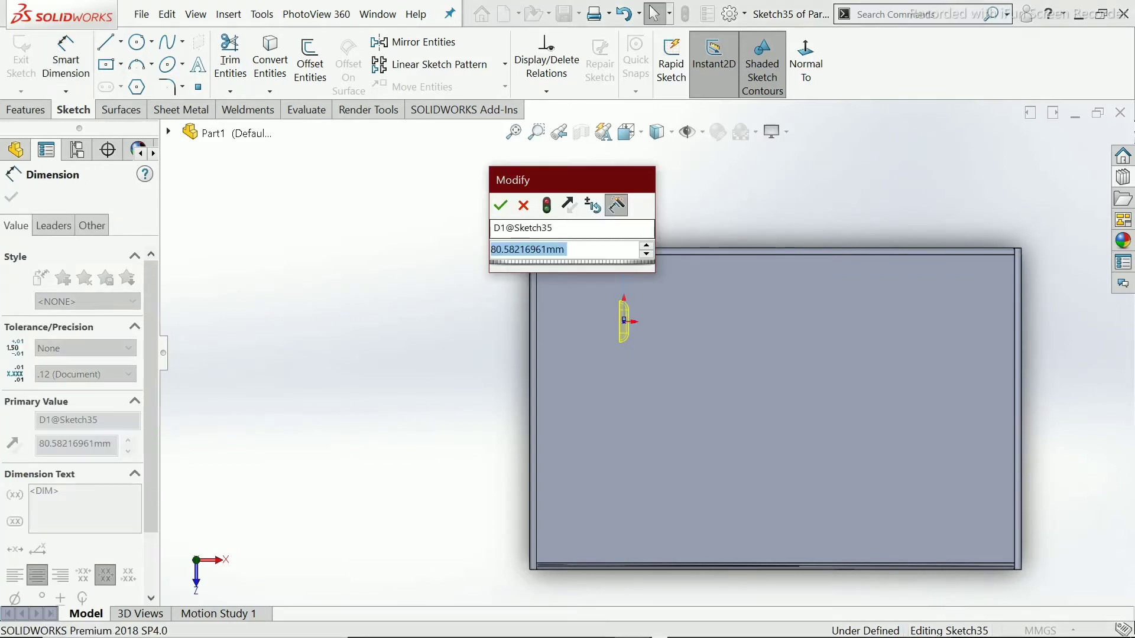
{"action": "type", "text": "41"}
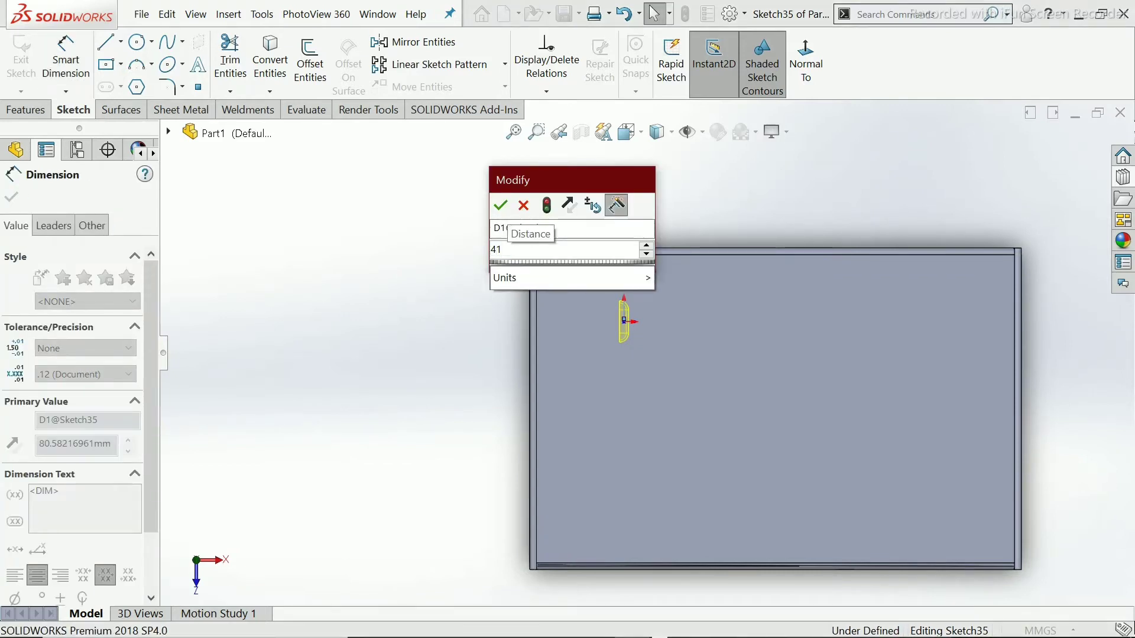
{"action": "type", "text": ".2"}
{"action": "key", "text": "Return"}
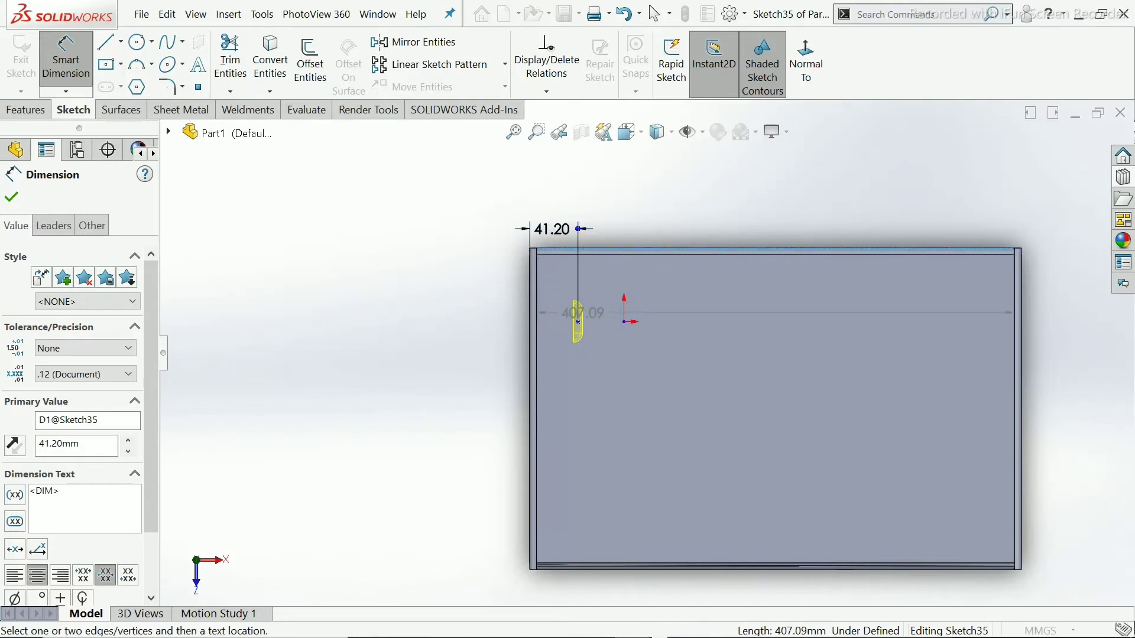
Dimension the louver's centre point 63.5 mm from the cover's front edge.
{"action": "left_click", "coordinate": [578, 321]}
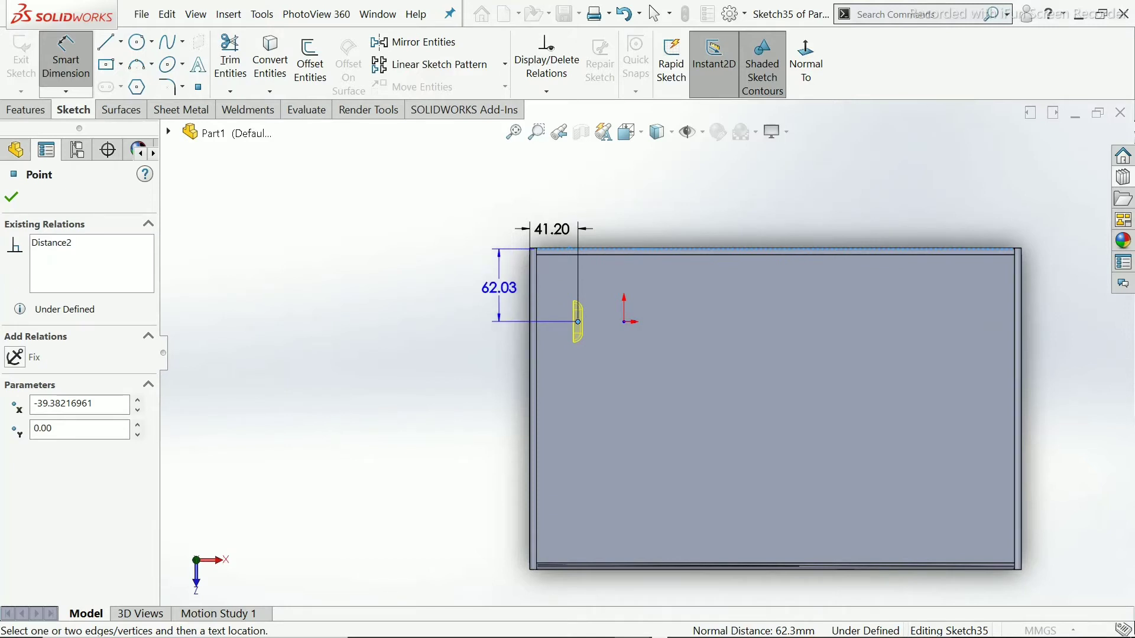
{"action": "left_click", "coordinate": [499, 288]}
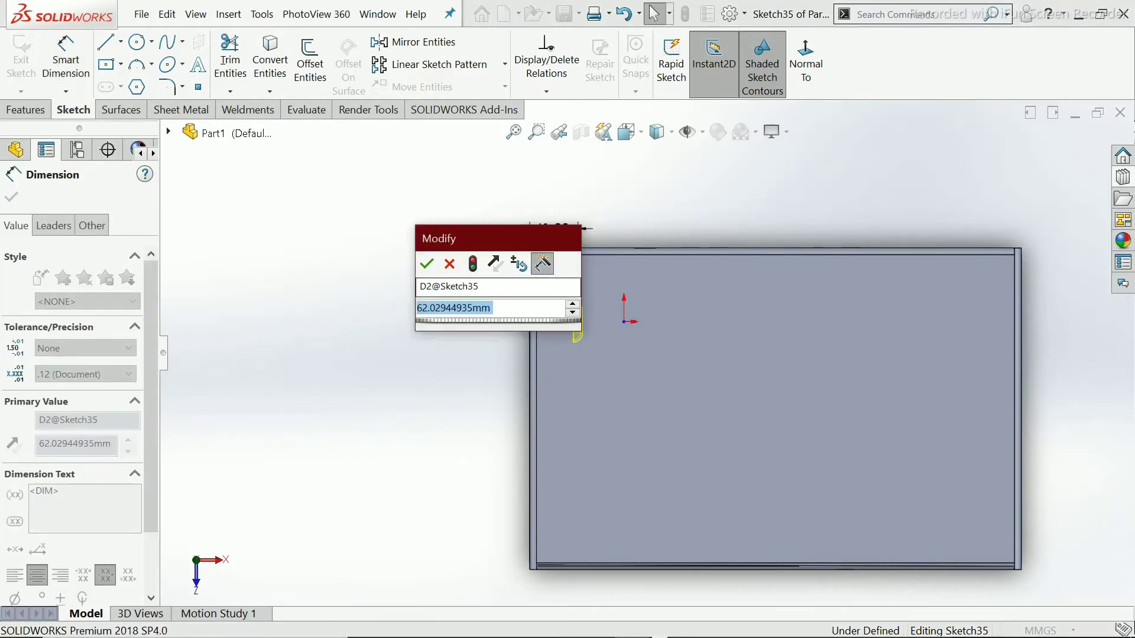
{"action": "type", "text": "63."}
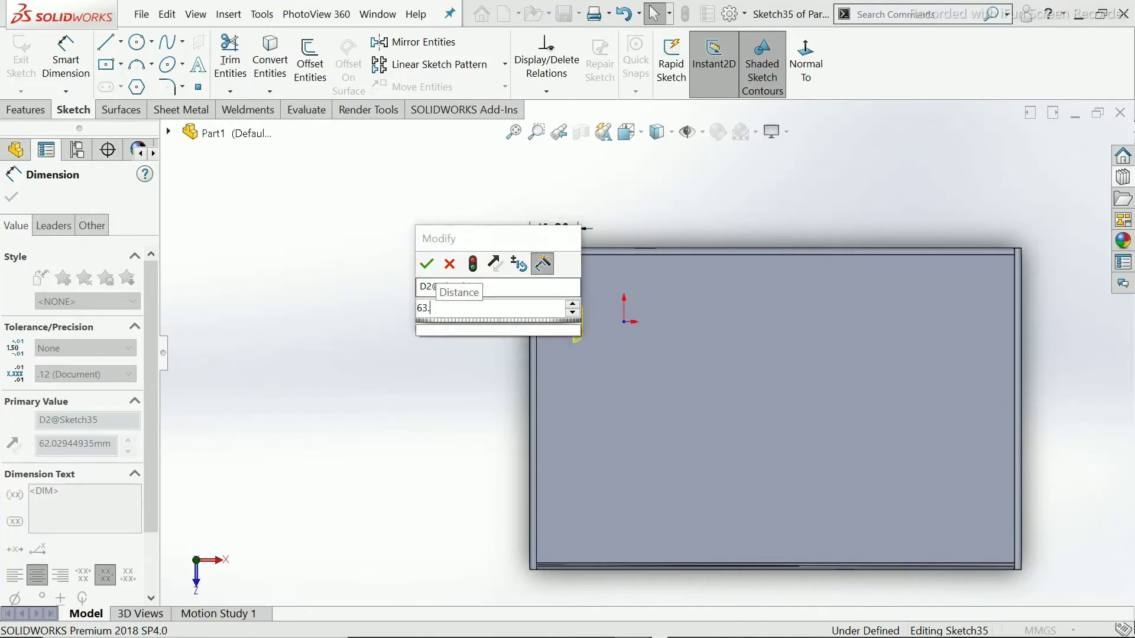
{"action": "type", "text": "5"}
{"action": "key", "text": "Return"}
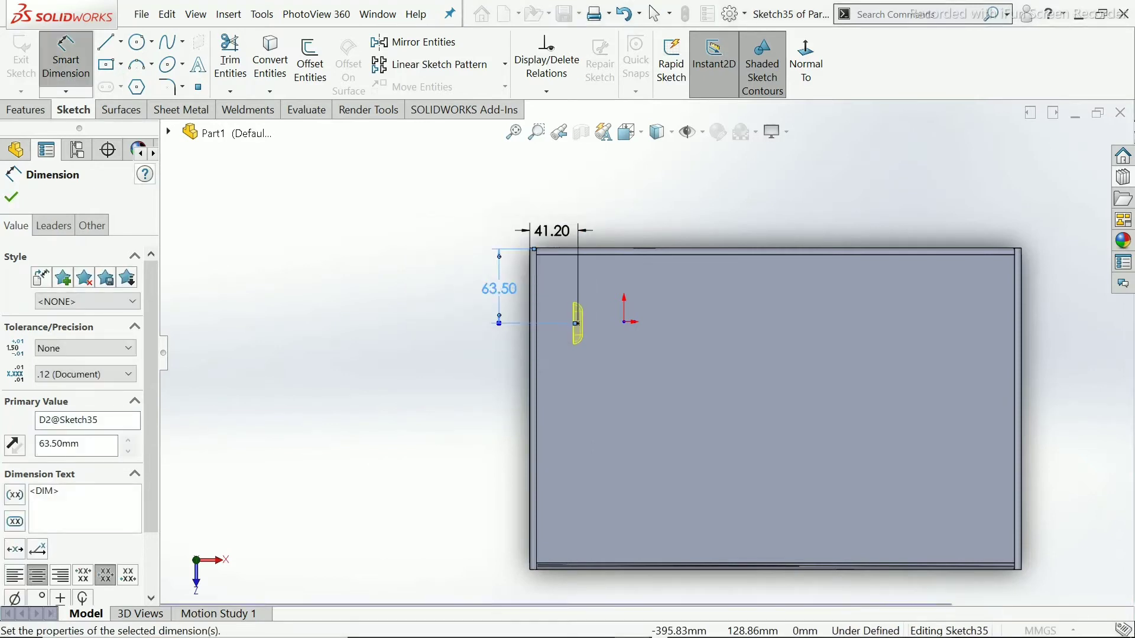
Finish the form tool feature and examine the formed louver near the front corner of the top face.
{"action": "left_click", "coordinate": [11, 197]}
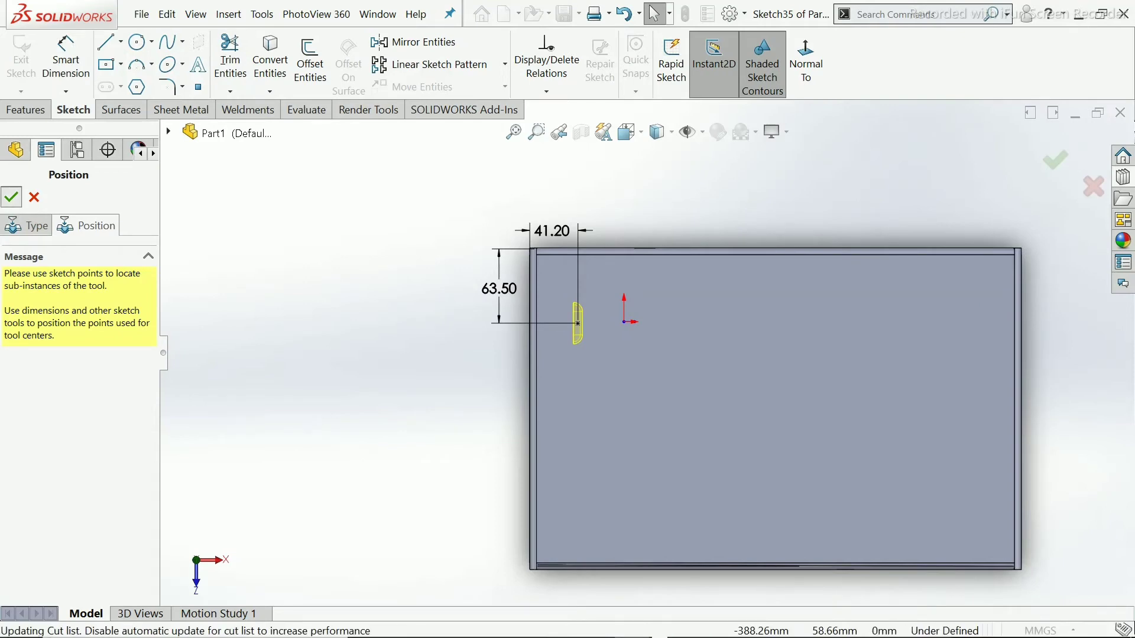
{"action": "left_click", "coordinate": [11, 197]}
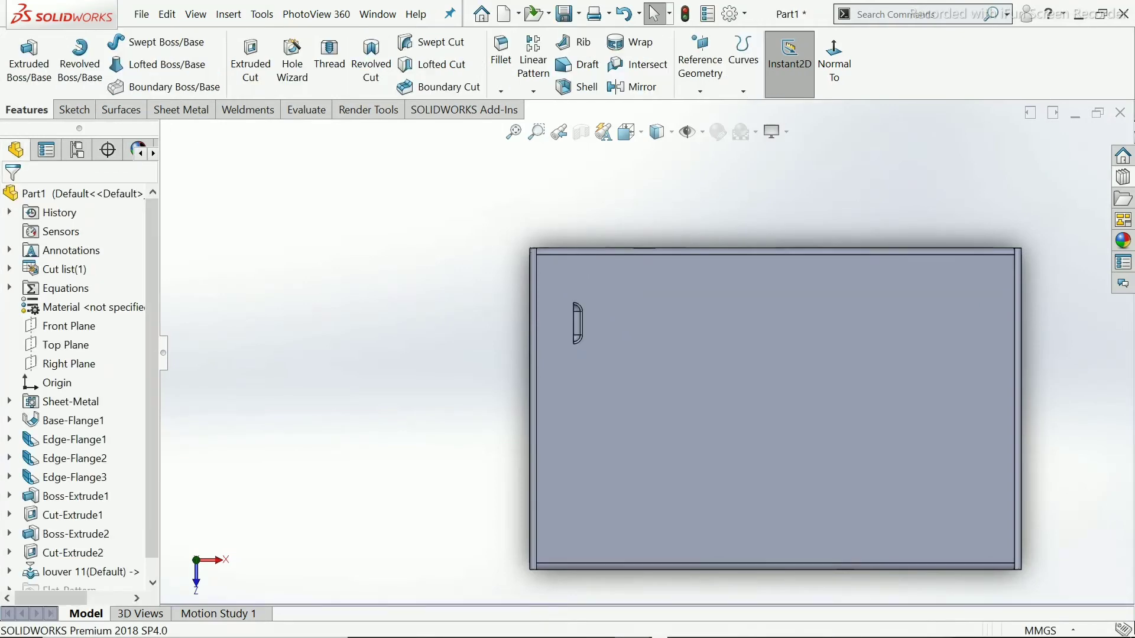
{"action": "middle_click_drag", "start_coordinate": [668, 425], "coordinate": [990, 430]}
{"action": "scroll", "coordinate": [991, 430], "scroll_direction": "down", "scroll_amount": 4}
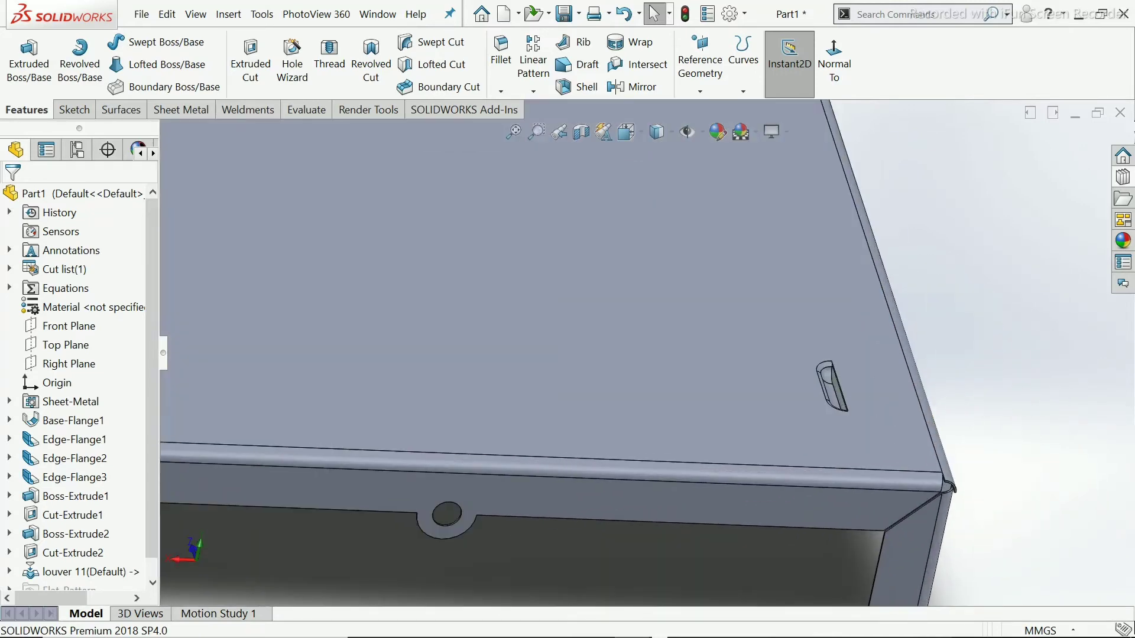
{"action": "scroll", "coordinate": [991, 430], "scroll_direction": "up", "scroll_amount": 4}
{"action": "middle_click_drag", "start_coordinate": [733, 376], "coordinate": [694, 413]}
{"action": "scroll", "coordinate": [695, 415], "scroll_direction": "down", "scroll_amount": 2}
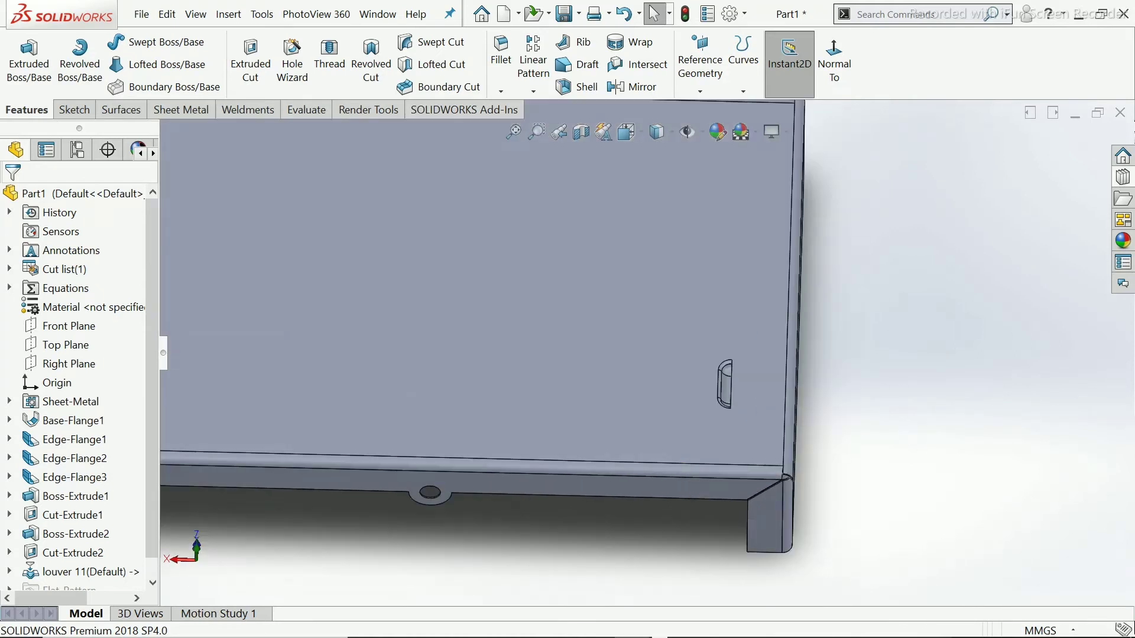
Set up a linear pattern of the louver along the cover's front edge with 8 instances spaced 20 mm apart.
{"action": "scroll", "coordinate": [695, 414], "scroll_direction": "down", "scroll_amount": 1}
{"action": "scroll", "coordinate": [695, 415], "scroll_direction": "up", "scroll_amount": 2}
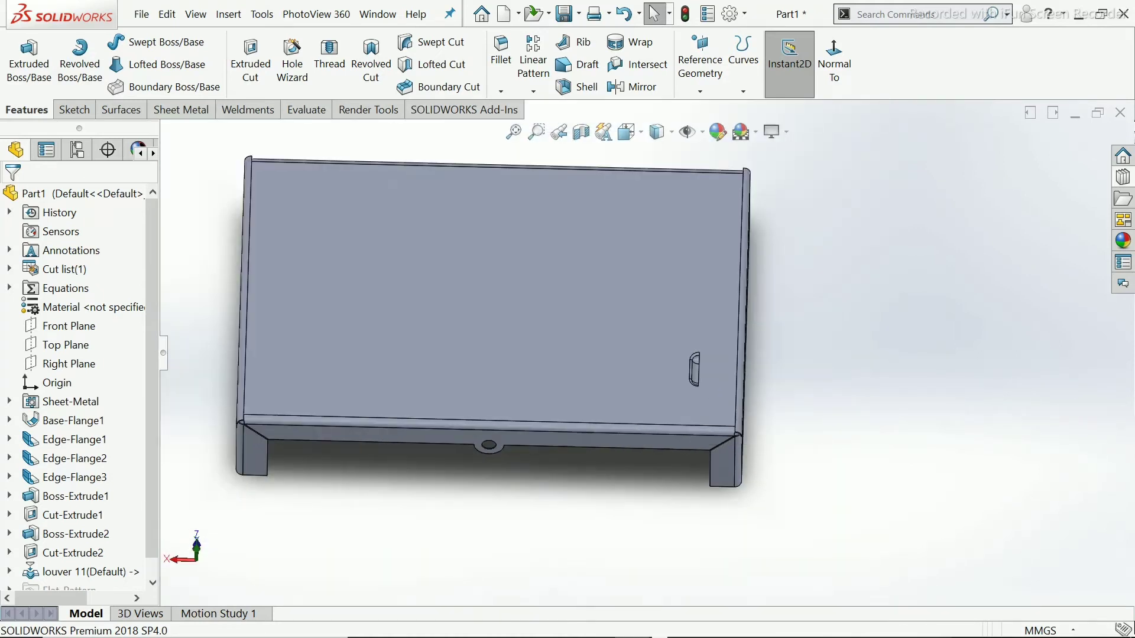
{"action": "scroll", "coordinate": [672, 387], "scroll_direction": "down", "scroll_amount": 2}
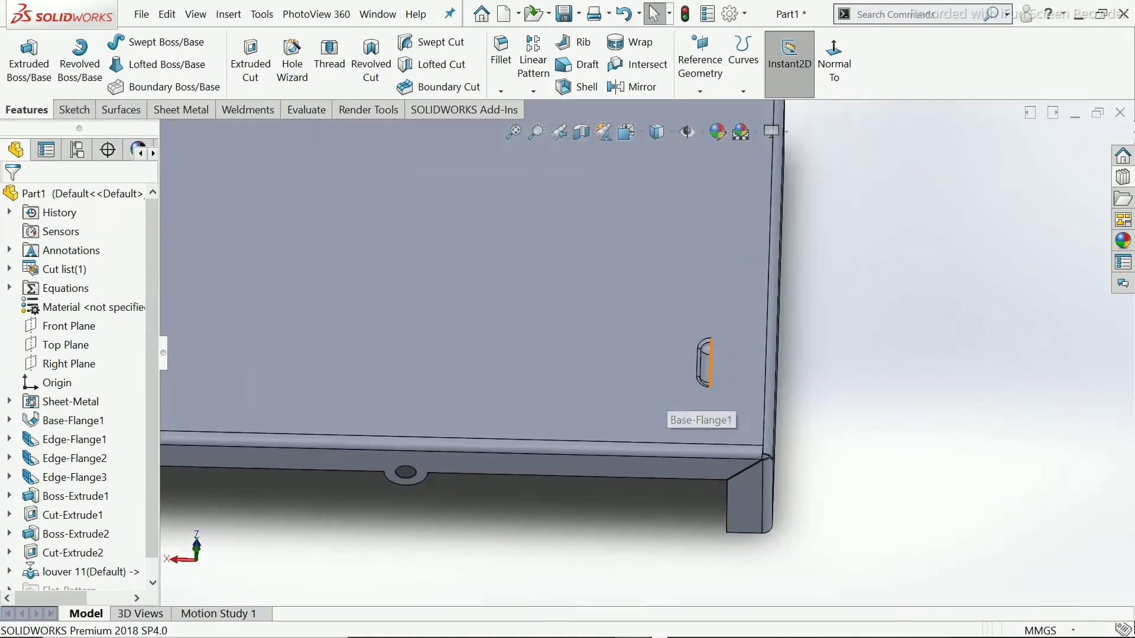
{"action": "scroll", "coordinate": [650, 355], "scroll_direction": "up", "scroll_amount": 2}
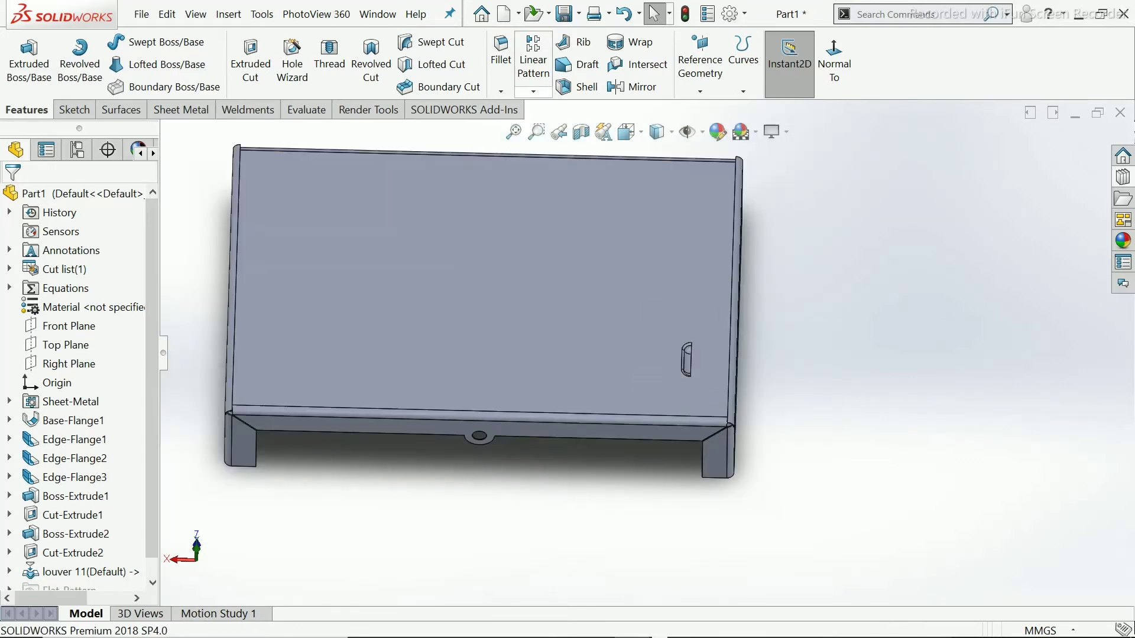
{"action": "left_click", "coordinate": [533, 91]}
{"action": "left_click", "coordinate": [575, 109]}
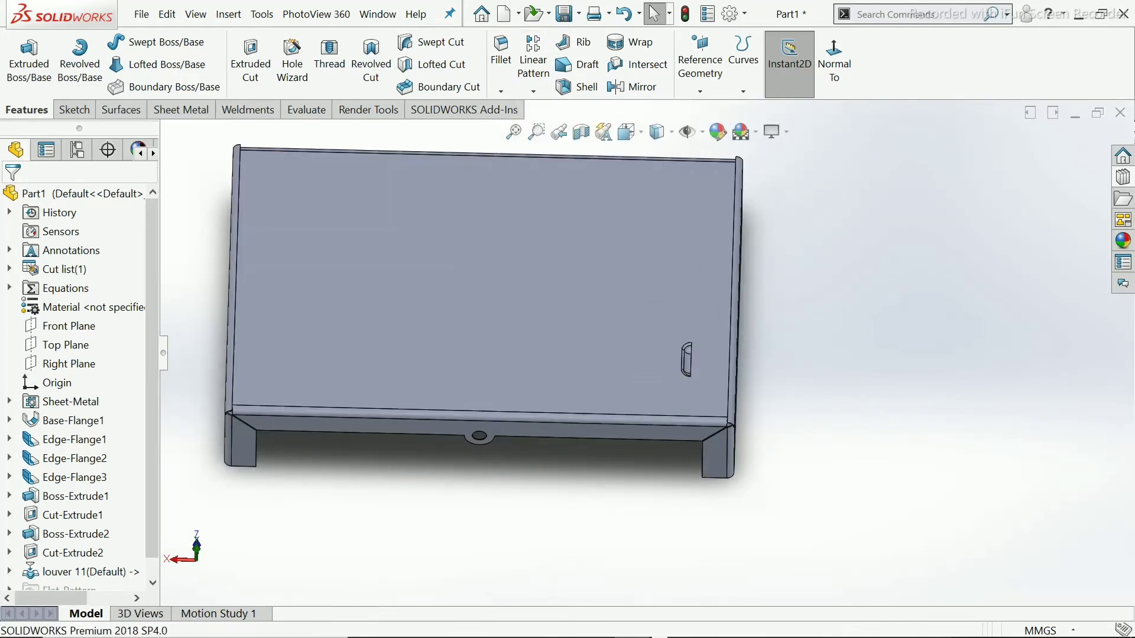
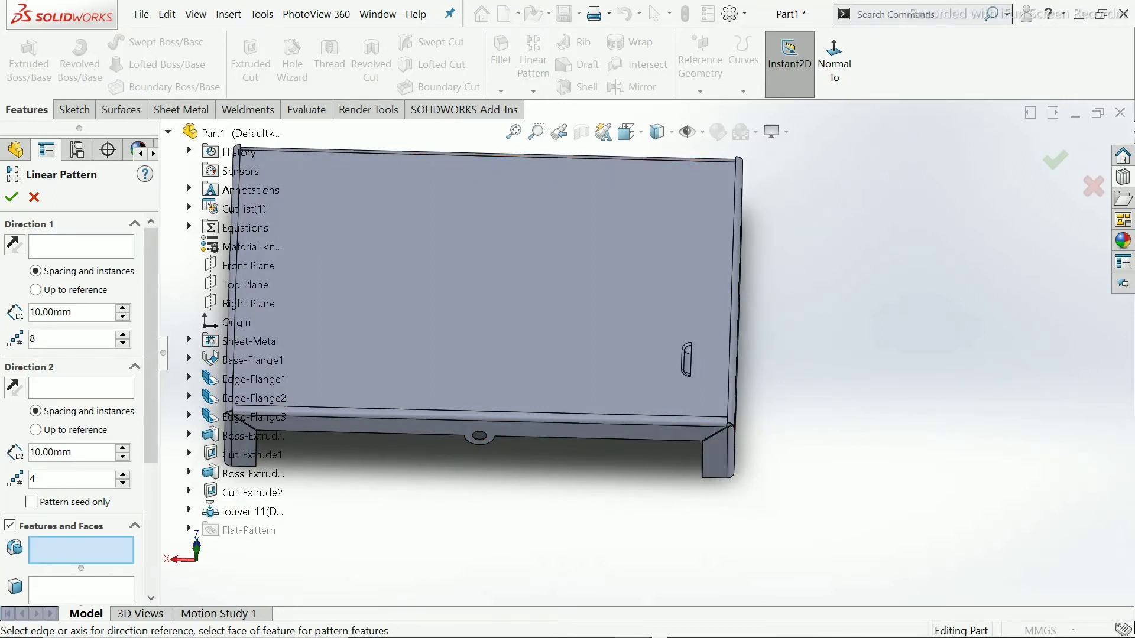
{"action": "left_click", "coordinate": [260, 511]}
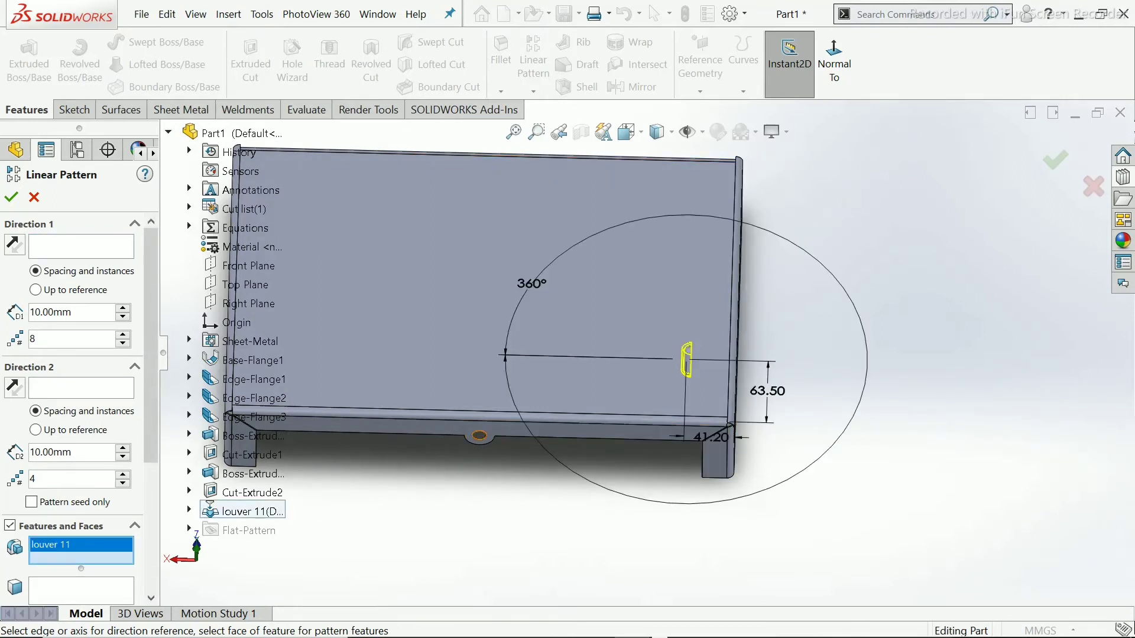
{"action": "left_click", "coordinate": [81, 246]}
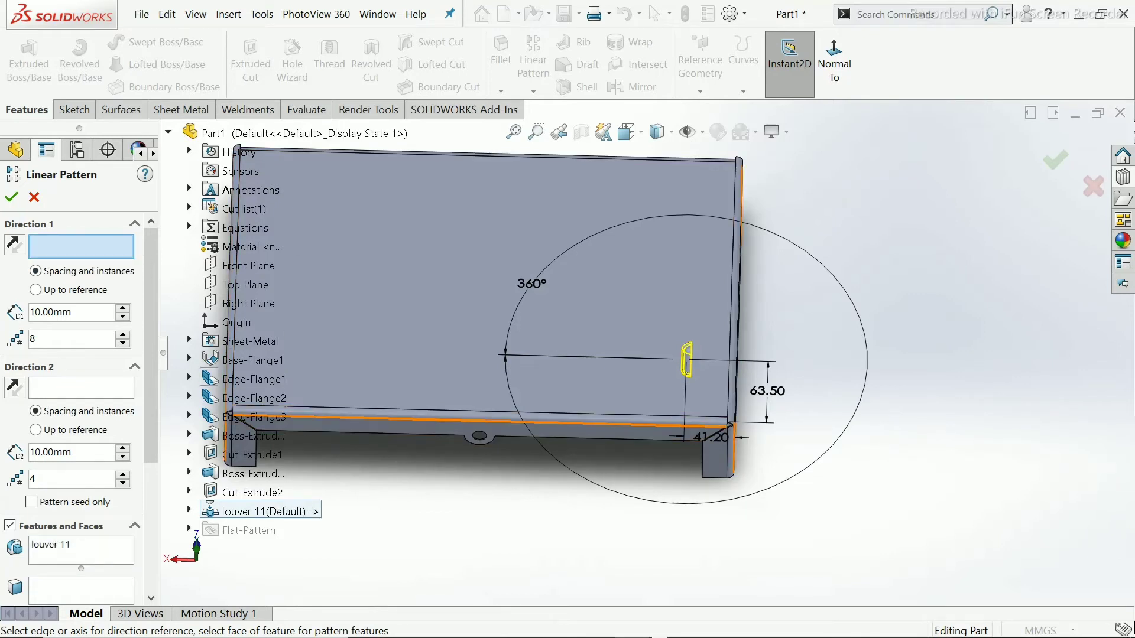
{"action": "left_click", "coordinate": [648, 425]}
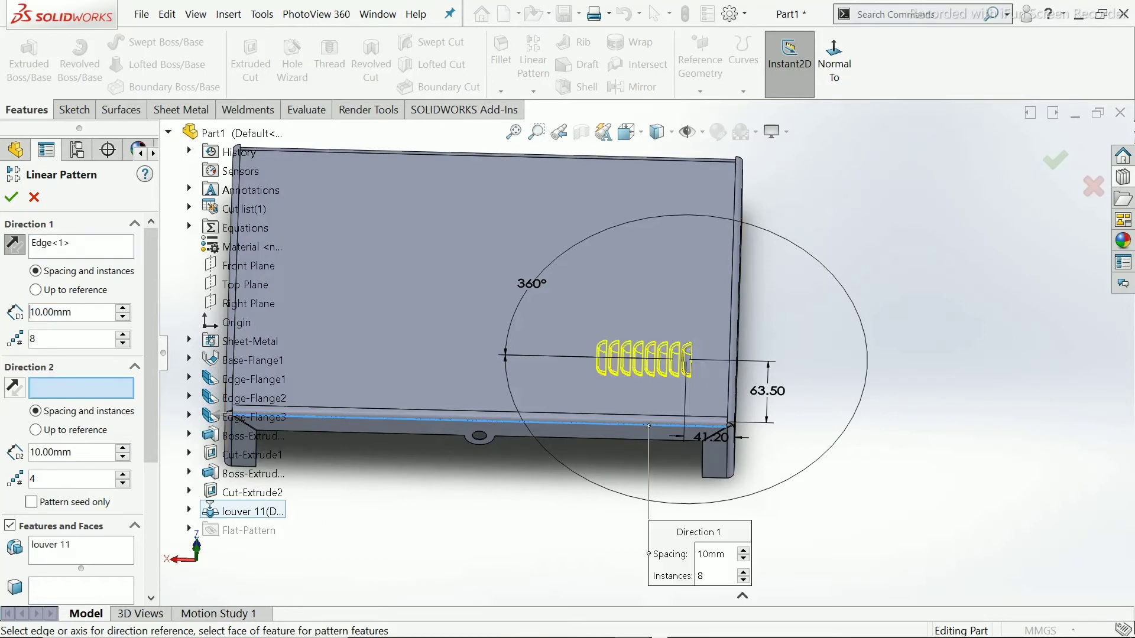
{"action": "double_click", "coordinate": [50, 312]}
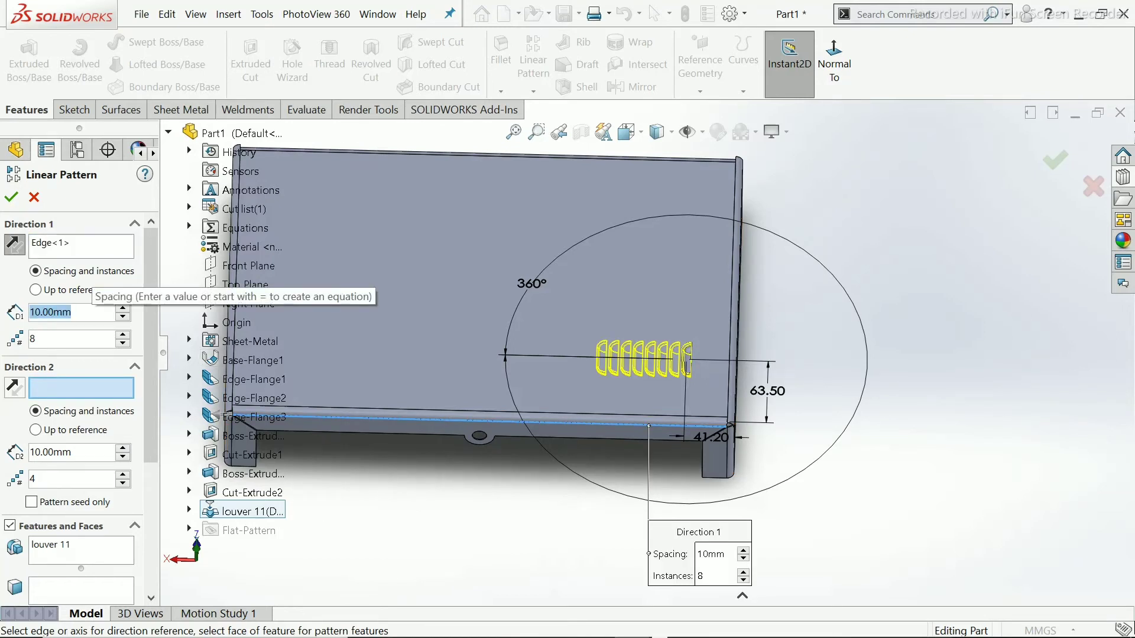
{"action": "type", "text": "20"}
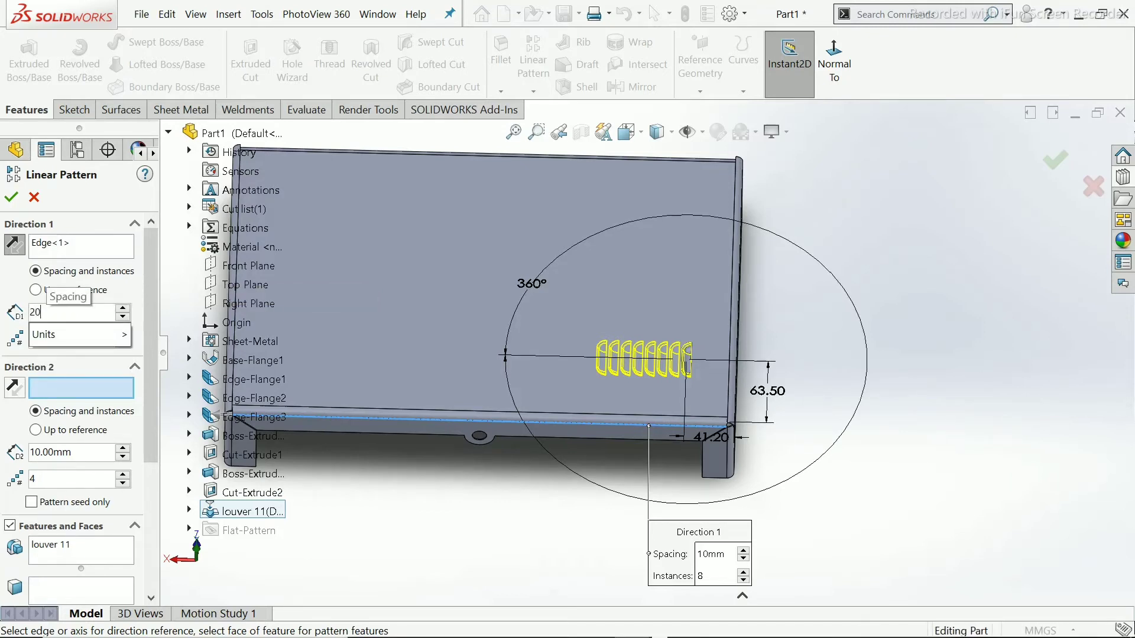
{"action": "key", "text": "Return"}
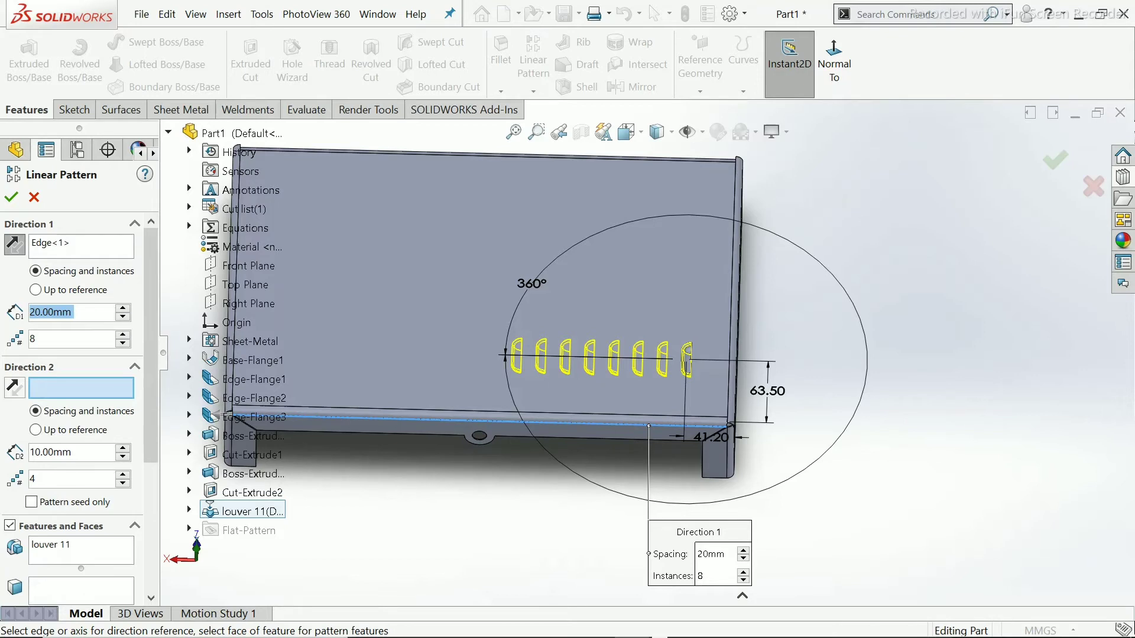
Add a second pattern direction along the side edge with 4 instances at 50 mm, reverse it toward the rear, and finish the pattern.
{"action": "scroll", "coordinate": [77, 355], "scroll_direction": "down", "scroll_amount": 3}
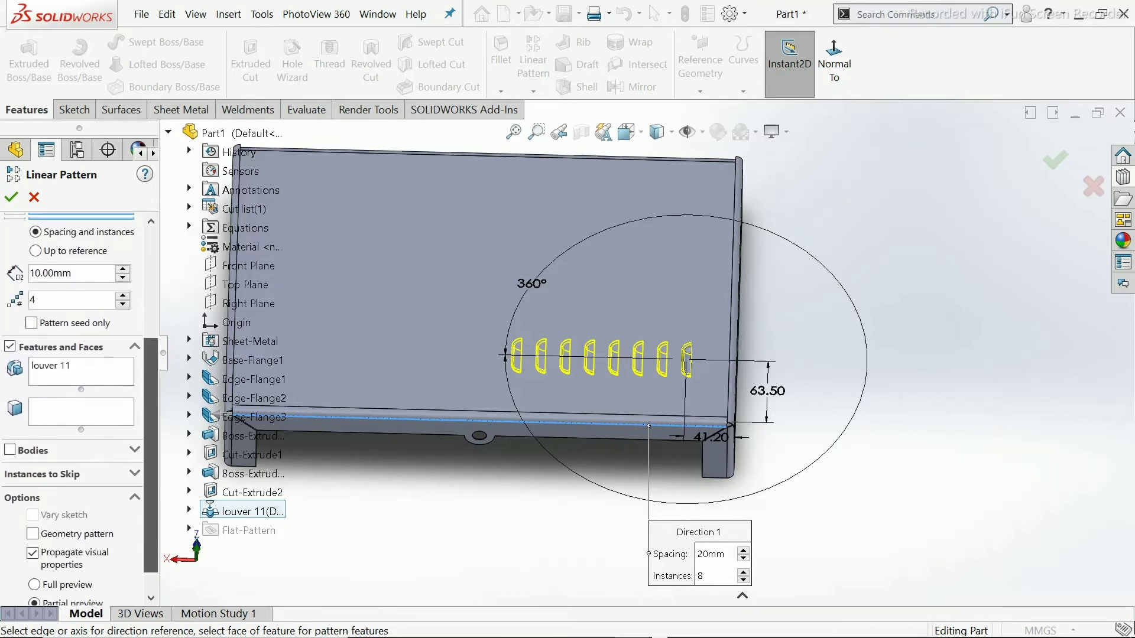
{"action": "scroll", "coordinate": [76, 355], "scroll_direction": "up", "scroll_amount": 3}
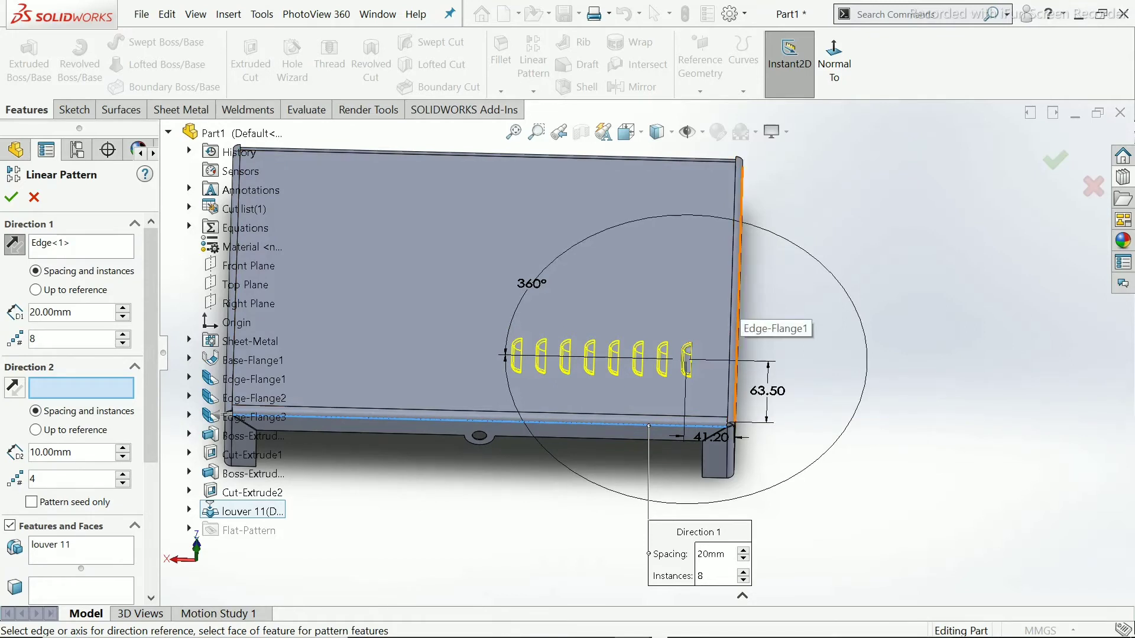
{"action": "left_click", "coordinate": [737, 319]}
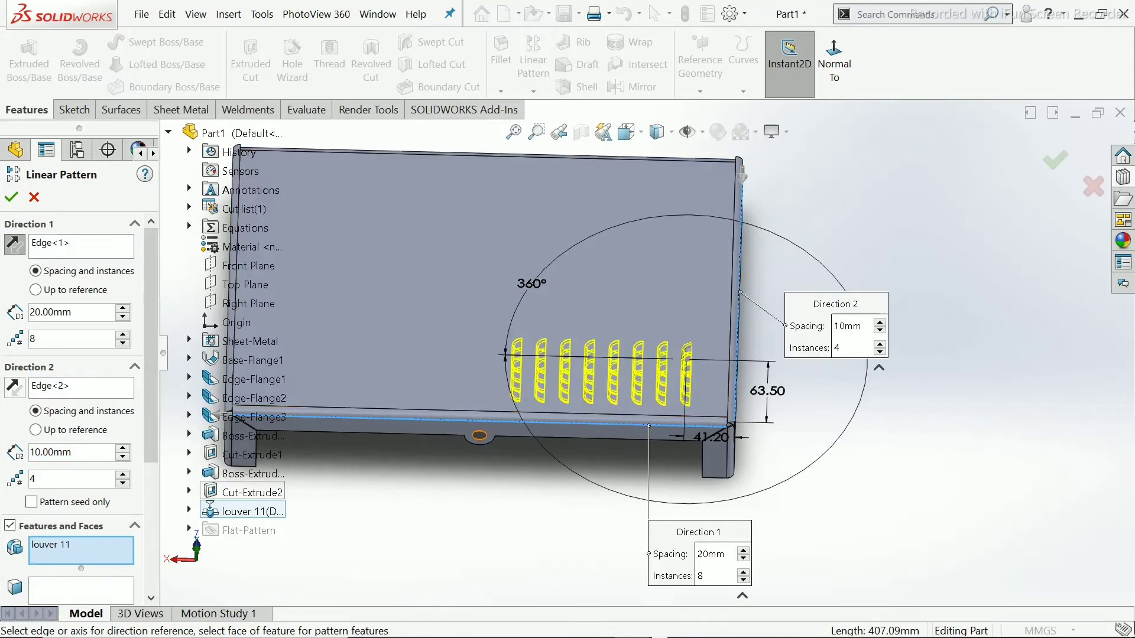
{"action": "double_click", "coordinate": [77, 452]}
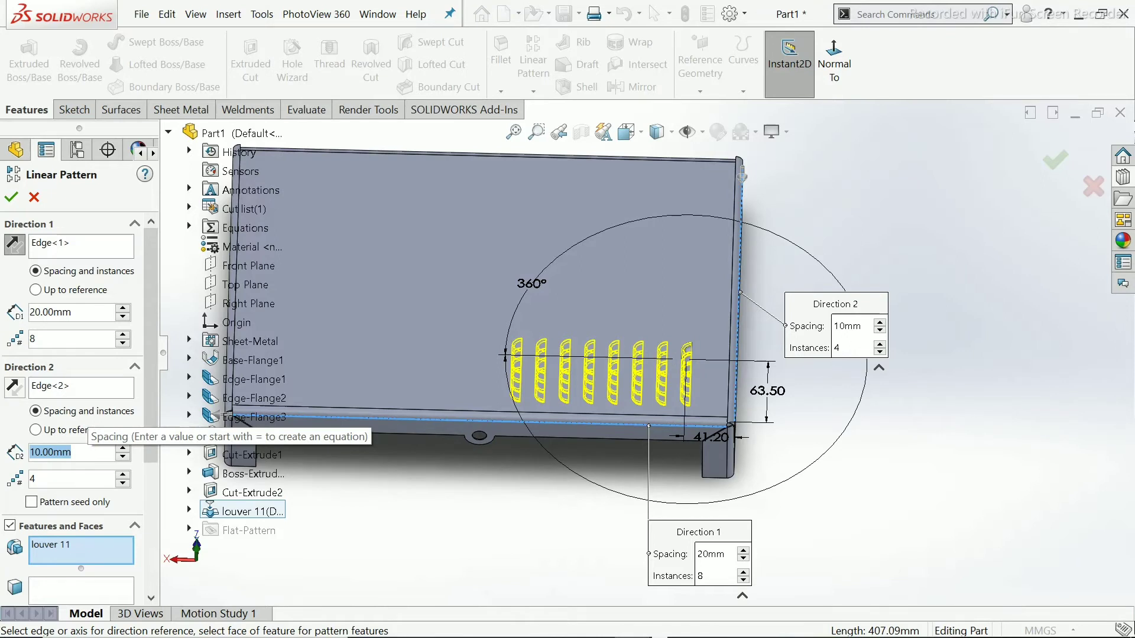
{"action": "type", "text": "50"}
{"action": "key", "text": "Return"}
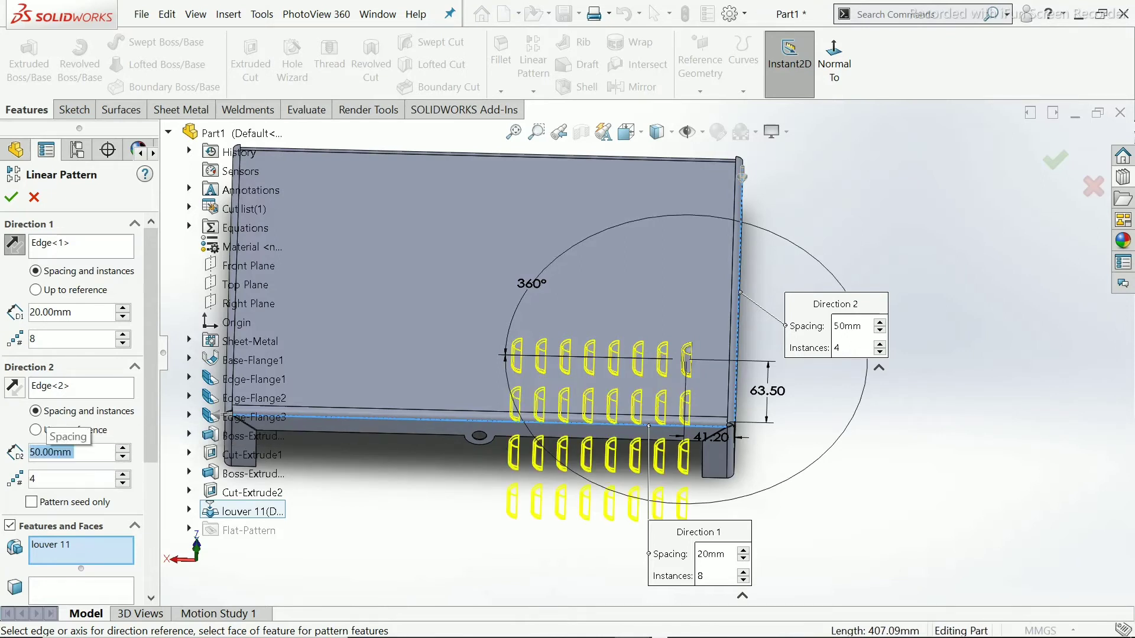
{"action": "left_click", "coordinate": [15, 386]}
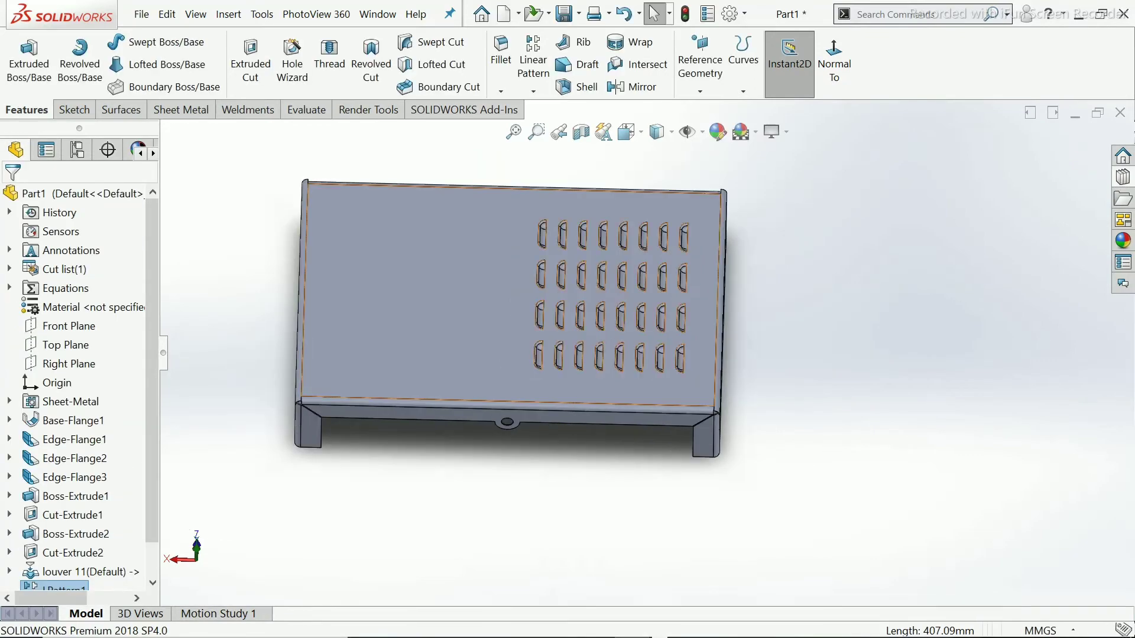
Examine the patterned louvers on the top face and the cover's front corner from several angles.
{"action": "mouse_move", "coordinate": [520, 284]}
{"action": "middle_mouse_down"}
{"action": "mouse_move", "coordinate": [567, 266]}
{"action": "mouse_move", "coordinate": [534, 276]}
{"action": "middle_mouse_up"}
{"action": "scroll", "coordinate": [550, 266], "scroll_direction": "down", "scroll_amount": 3}
{"action": "middle_click_drag", "start_coordinate": [718, 281], "coordinate": [676, 396]}
{"action": "mouse_move", "coordinate": [715, 255]}
{"action": "middle_mouse_down"}
{"action": "mouse_move", "coordinate": [703, 213]}
{"action": "mouse_move", "coordinate": [698, 254]}
{"action": "middle_mouse_up"}
{"action": "scroll", "coordinate": [656, 346], "scroll_direction": "up", "scroll_amount": 3}
{"action": "middle_click_drag", "start_coordinate": [668, 355], "coordinate": [665, 295]}
{"action": "scroll", "coordinate": [665, 289], "scroll_direction": "down", "scroll_amount": 3}
{"action": "scroll", "coordinate": [649, 351], "scroll_direction": "up", "scroll_amount": 2}
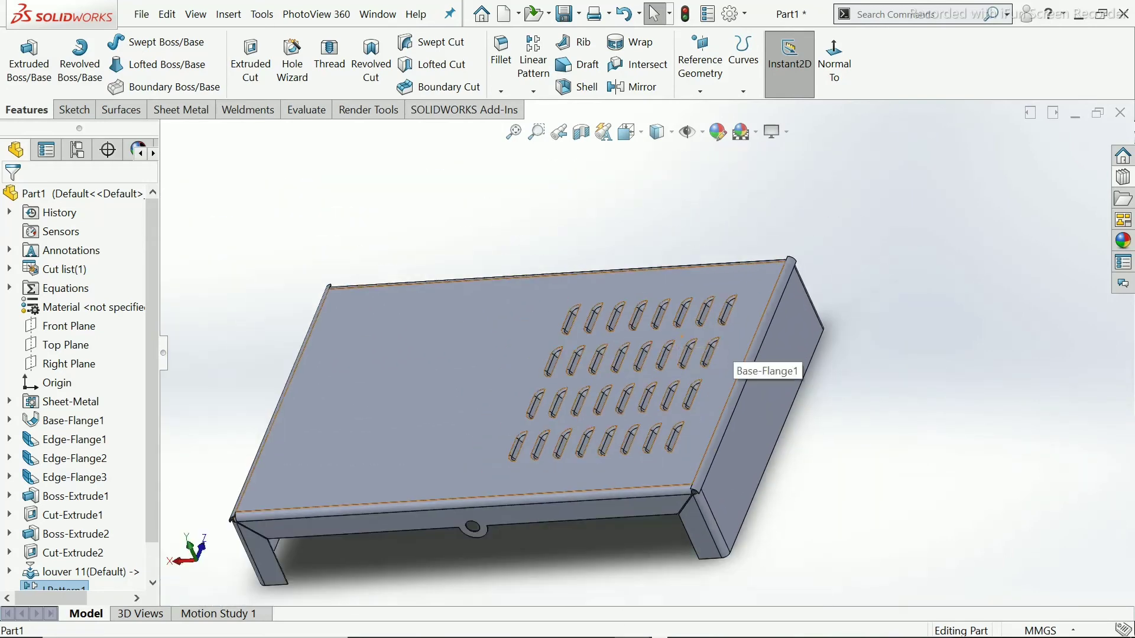
{"action": "middle_click_drag", "start_coordinate": [608, 440], "coordinate": [588, 426]}
{"action": "scroll", "coordinate": [606, 499], "scroll_direction": "down", "scroll_amount": 4}
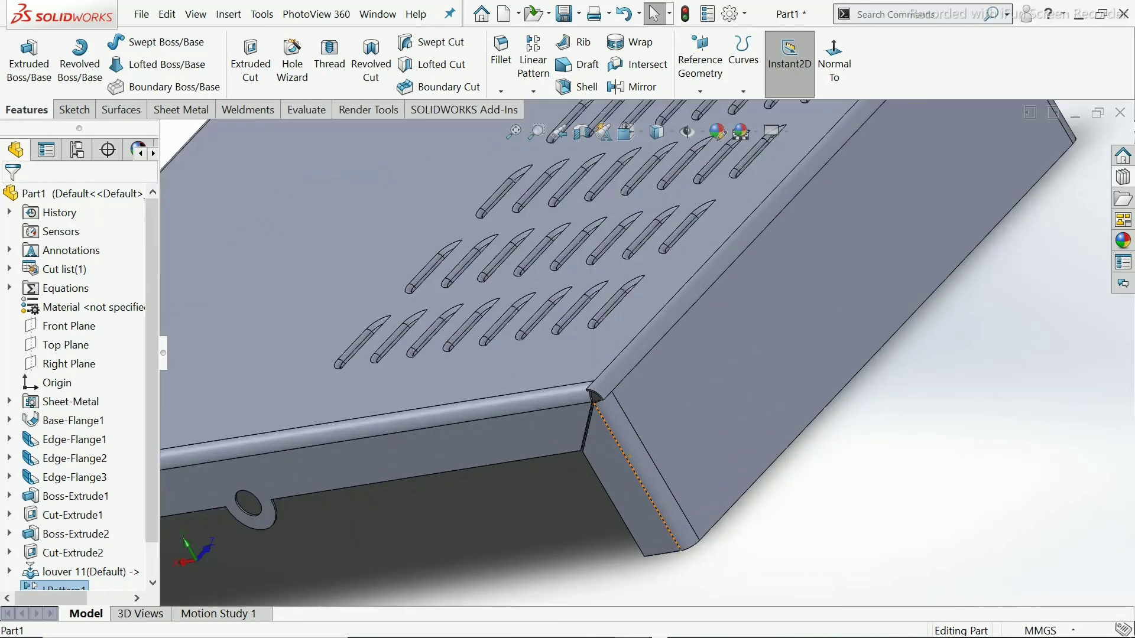
{"action": "scroll", "coordinate": [647, 362], "scroll_direction": "up", "scroll_amount": 3}
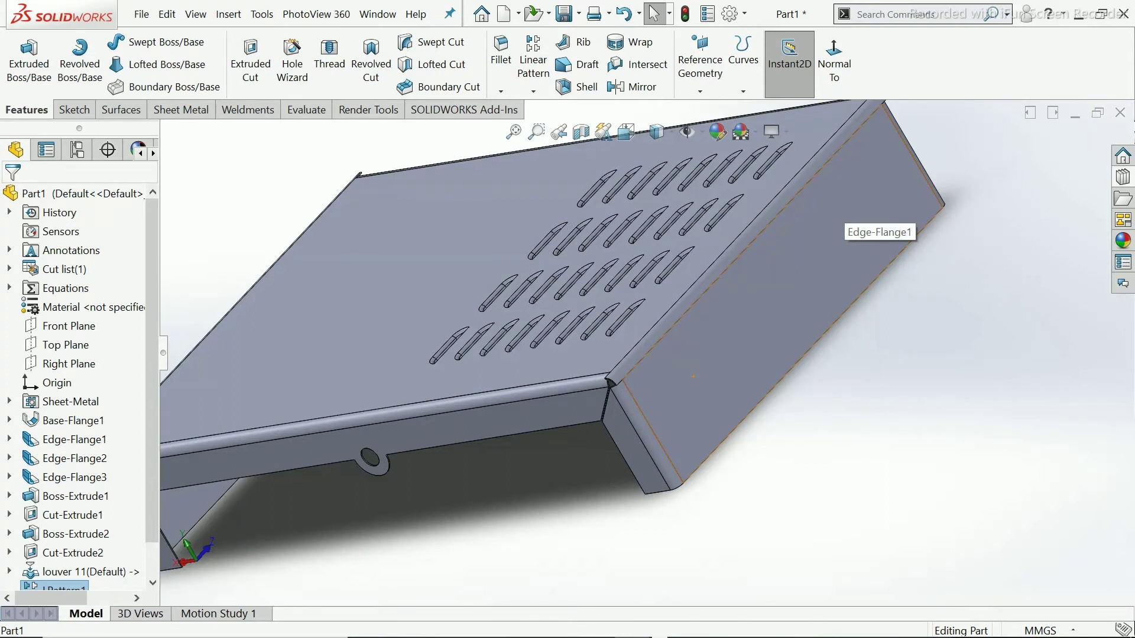
Place the counter sink emboss2 forming tool from the embosses library on the side flange's outer face, near the front corner.
{"action": "left_click", "coordinate": [1122, 177]}
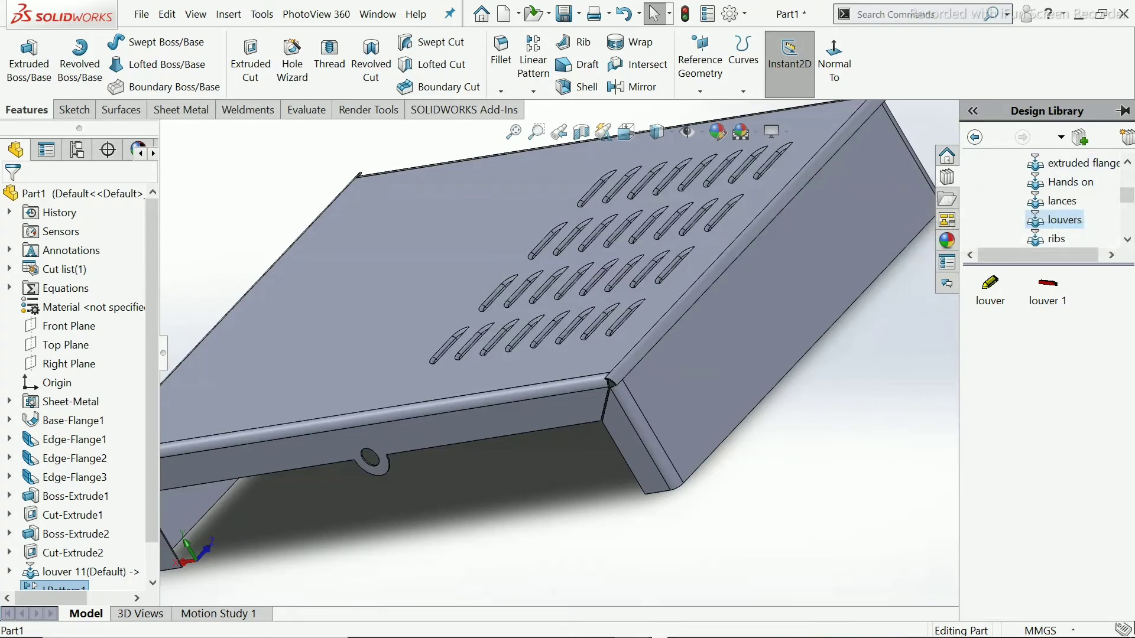
{"action": "scroll", "coordinate": [1063, 201], "scroll_direction": "down", "scroll_amount": 1}
{"action": "scroll", "coordinate": [1064, 201], "scroll_direction": "up", "scroll_amount": 3}
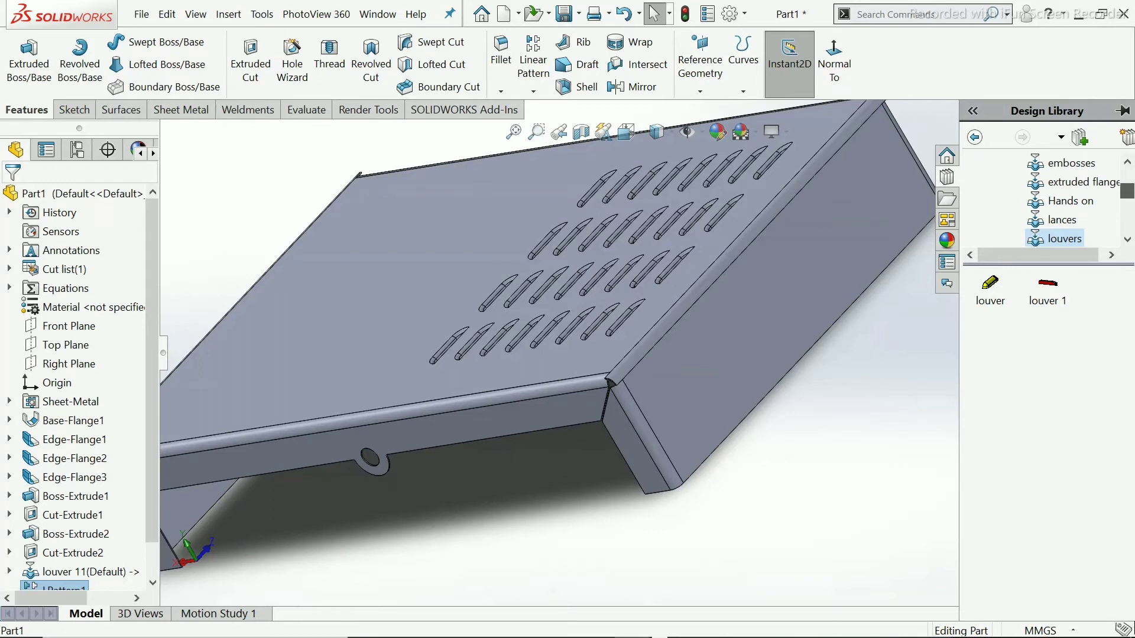
{"action": "left_click", "coordinate": [1070, 182]}
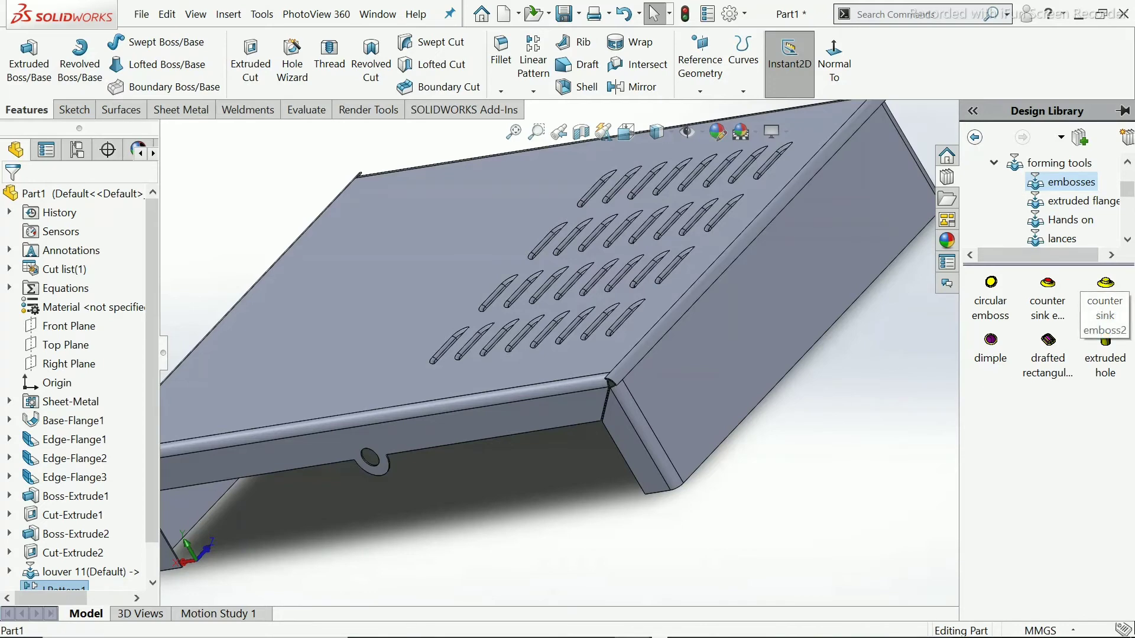
{"action": "left_click_drag", "start_coordinate": [1104, 284], "coordinate": [689, 382]}
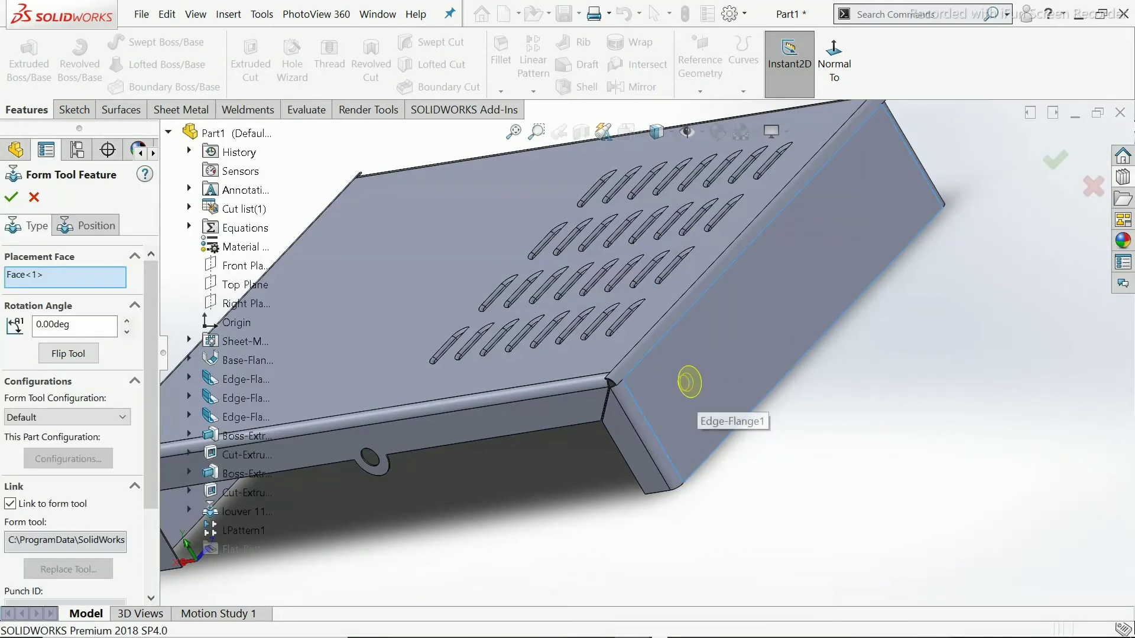
Open the emboss's positioning sketch and dimension its centre point 34 mm above the side flange's lower edge.
{"action": "left_click", "coordinate": [86, 225]}
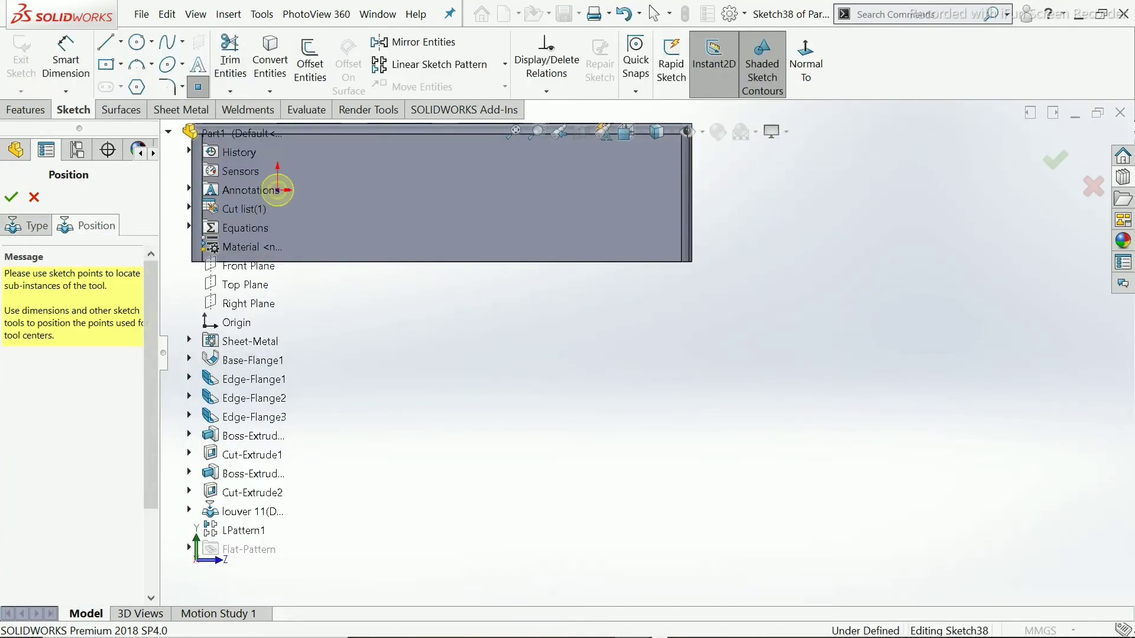
{"action": "scroll", "coordinate": [647, 354], "scroll_direction": "up", "scroll_amount": 4}
{"action": "scroll", "coordinate": [400, 258], "scroll_direction": "down", "scroll_amount": 5}
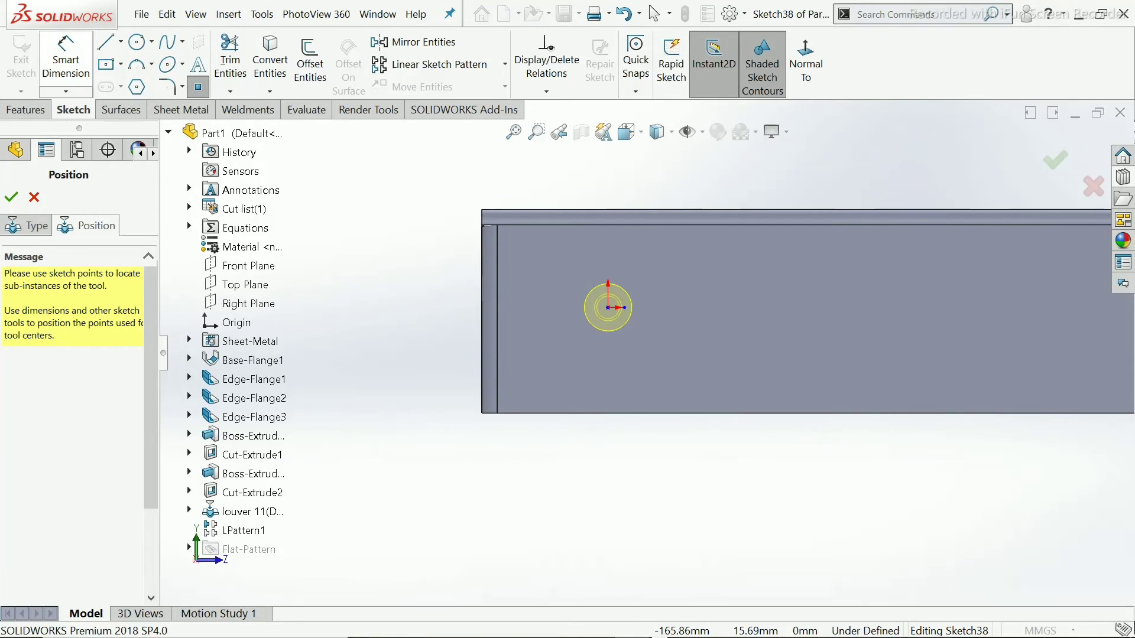
{"action": "left_click", "coordinate": [66, 59]}
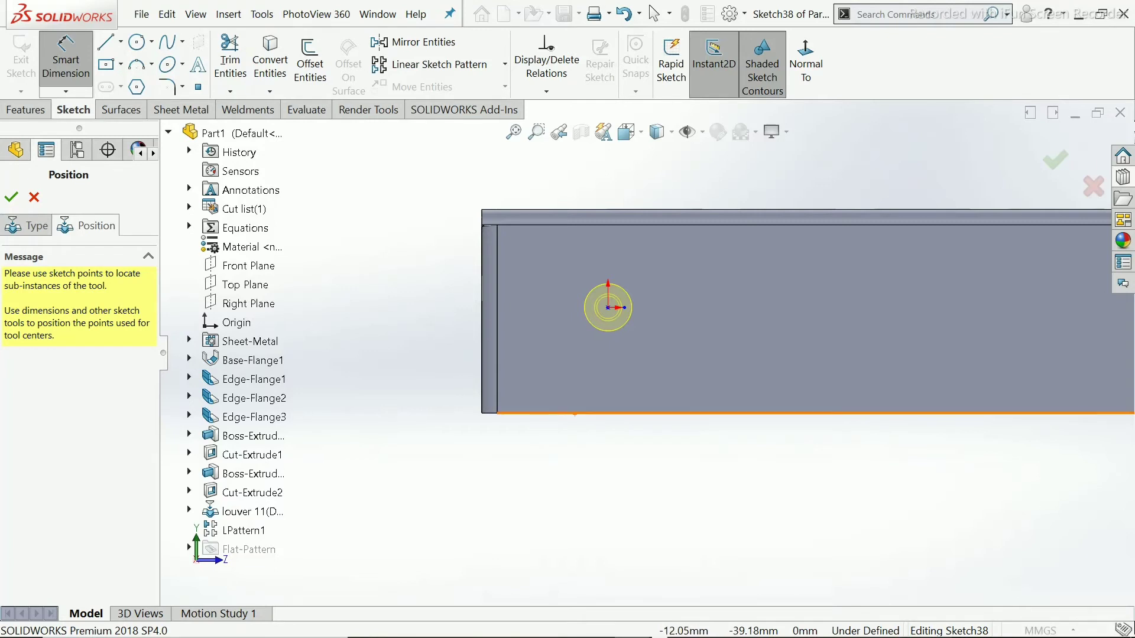
{"action": "left_click", "coordinate": [577, 413]}
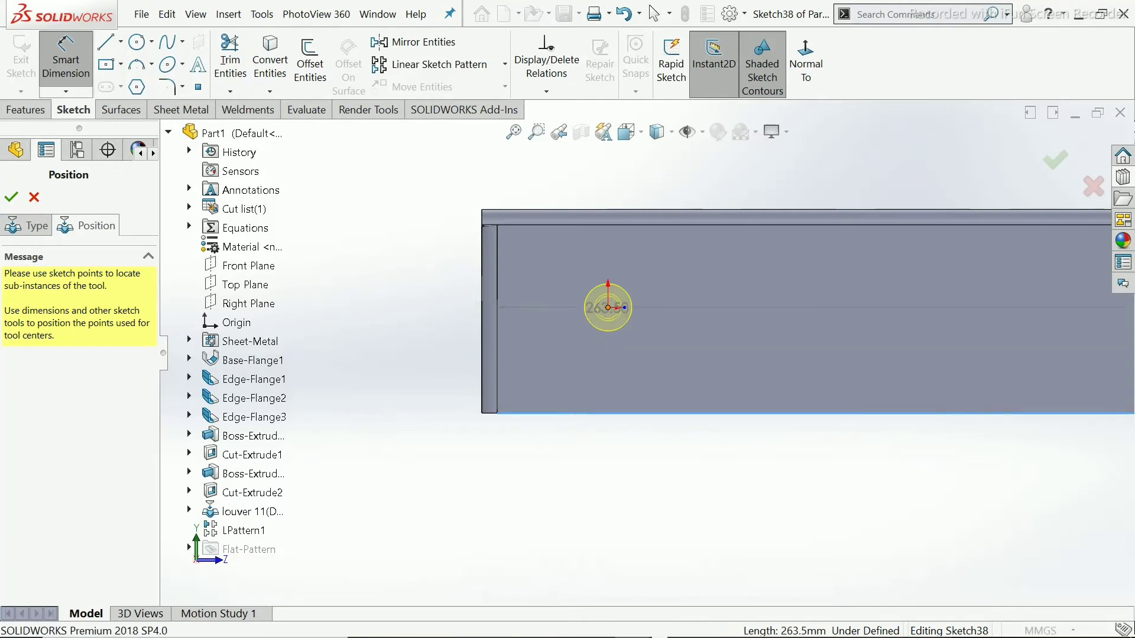
{"action": "left_click", "coordinate": [607, 307]}
{"action": "left_click", "coordinate": [450, 349]}
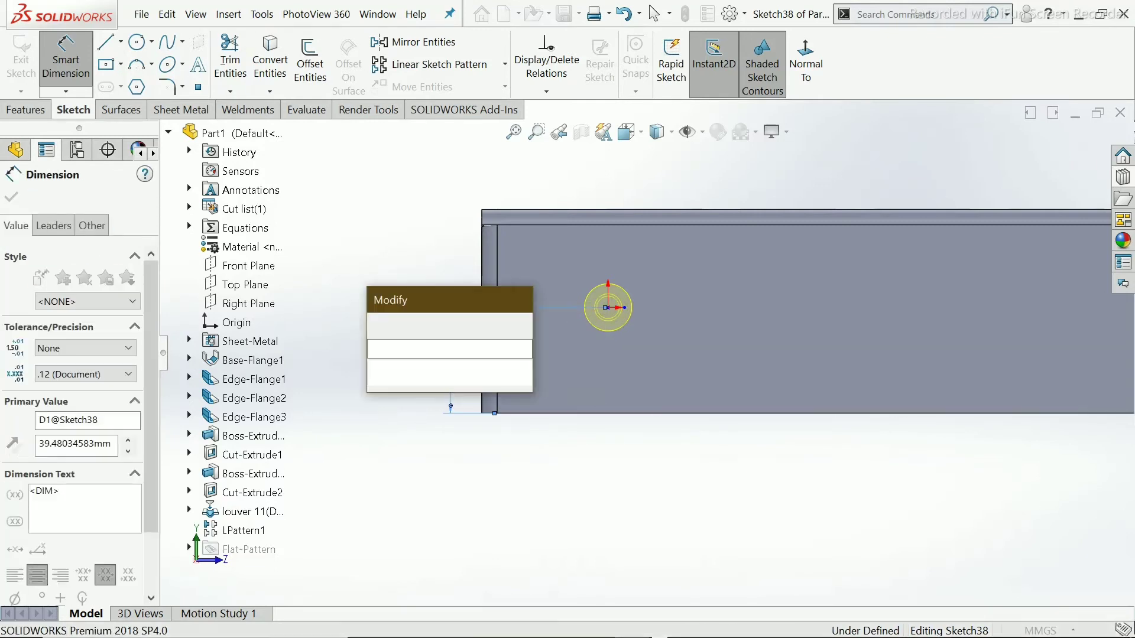
{"action": "type", "text": "34"}
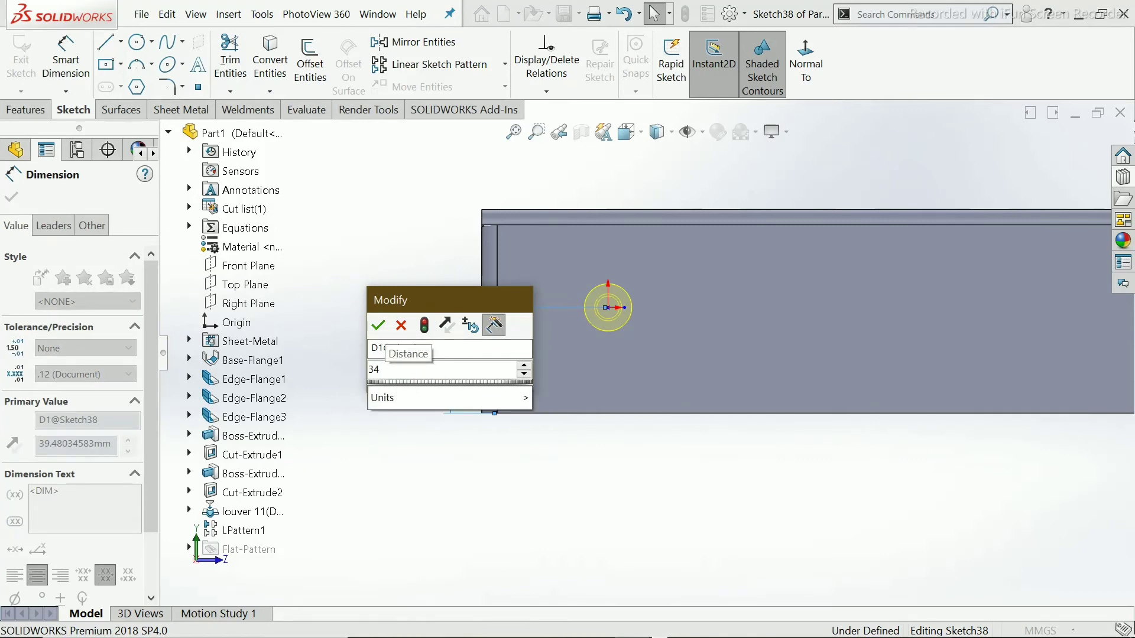
{"action": "key", "text": "Return"}
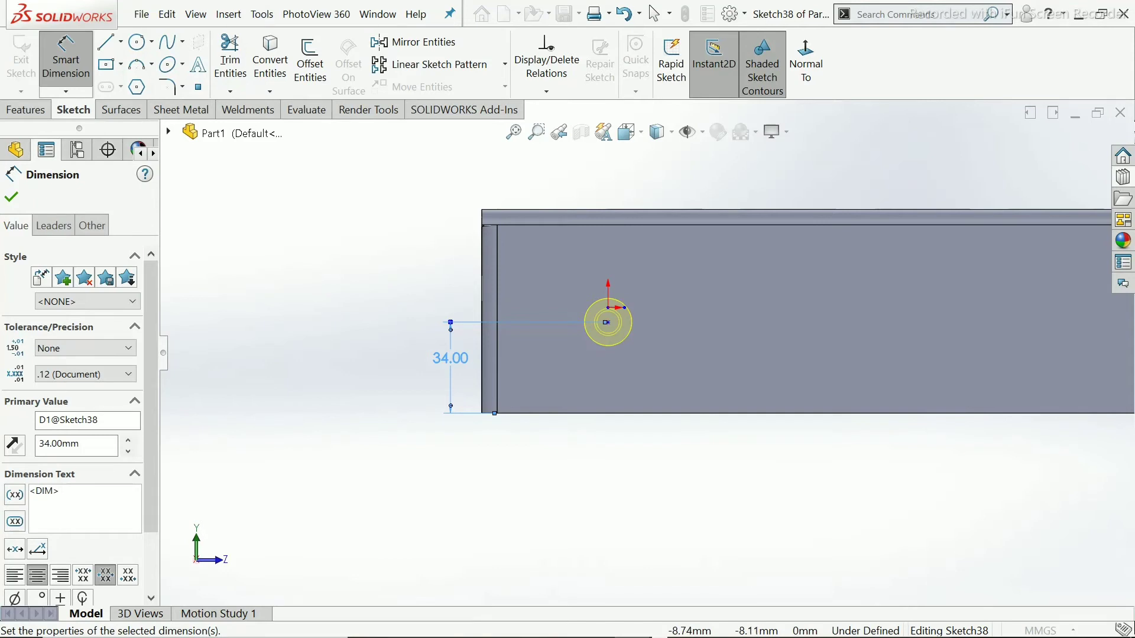
Dimension the emboss's centre point 44 mm from the side flange's front vertical edge and finish placing the forming tool.
{"action": "left_click", "coordinate": [482, 372]}
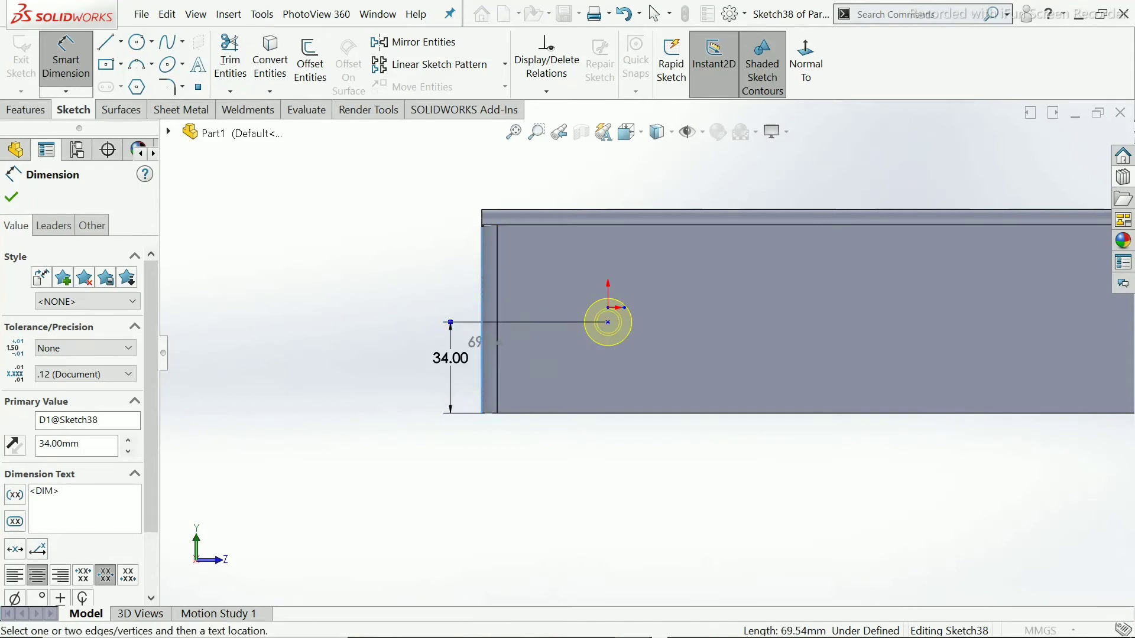
{"action": "left_click", "coordinate": [608, 322]}
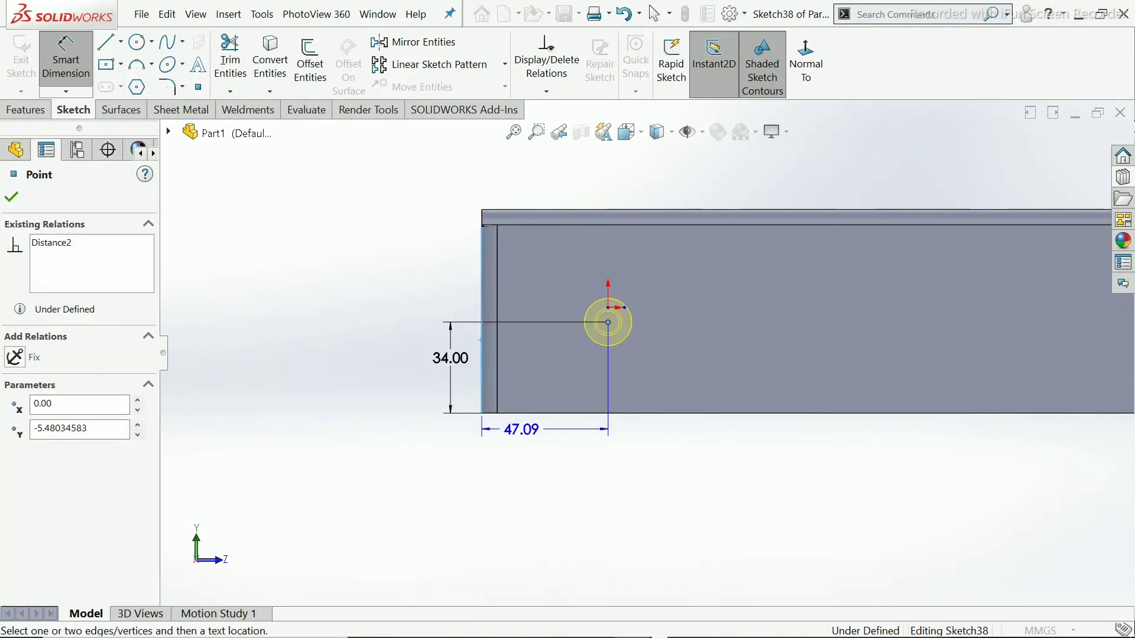
{"action": "left_click", "coordinate": [532, 448]}
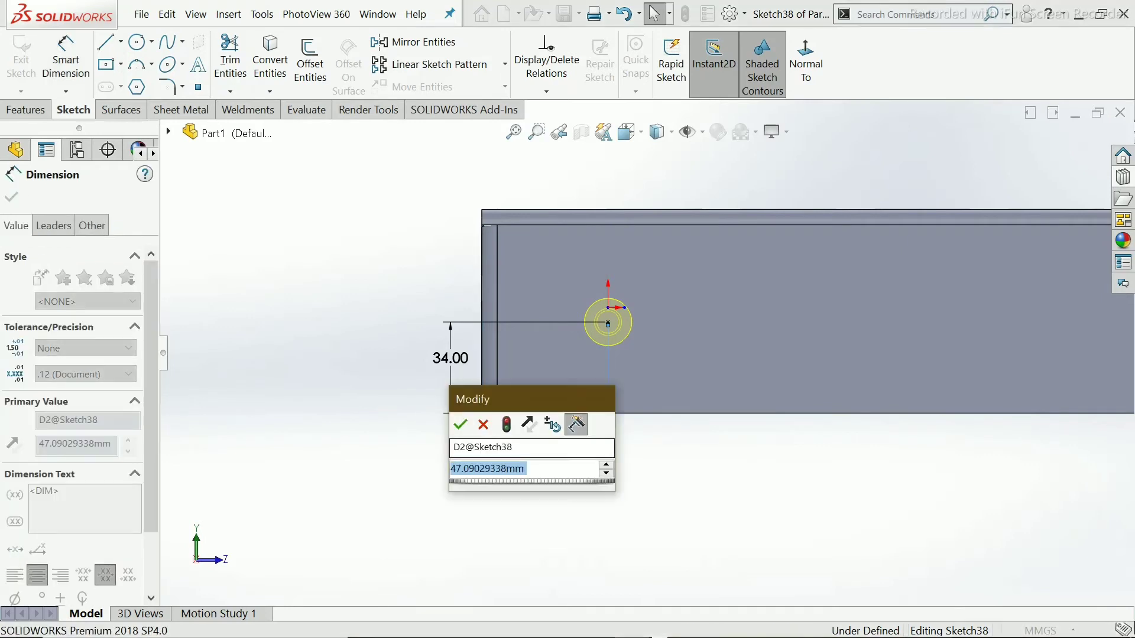
{"action": "type", "text": "44"}
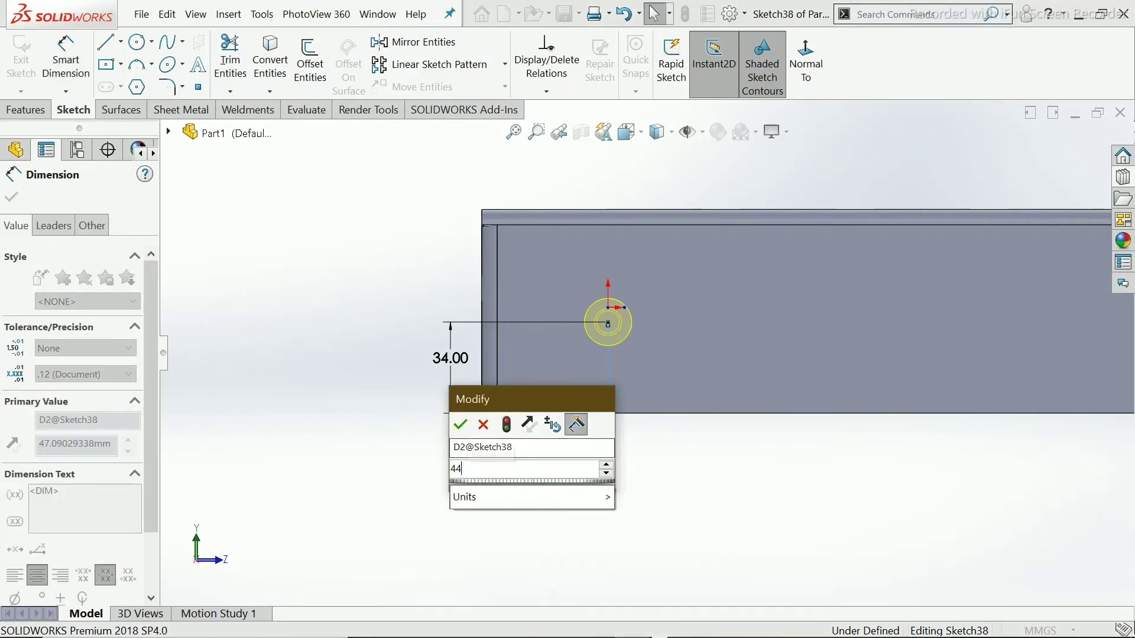
{"action": "key", "text": "Return"}
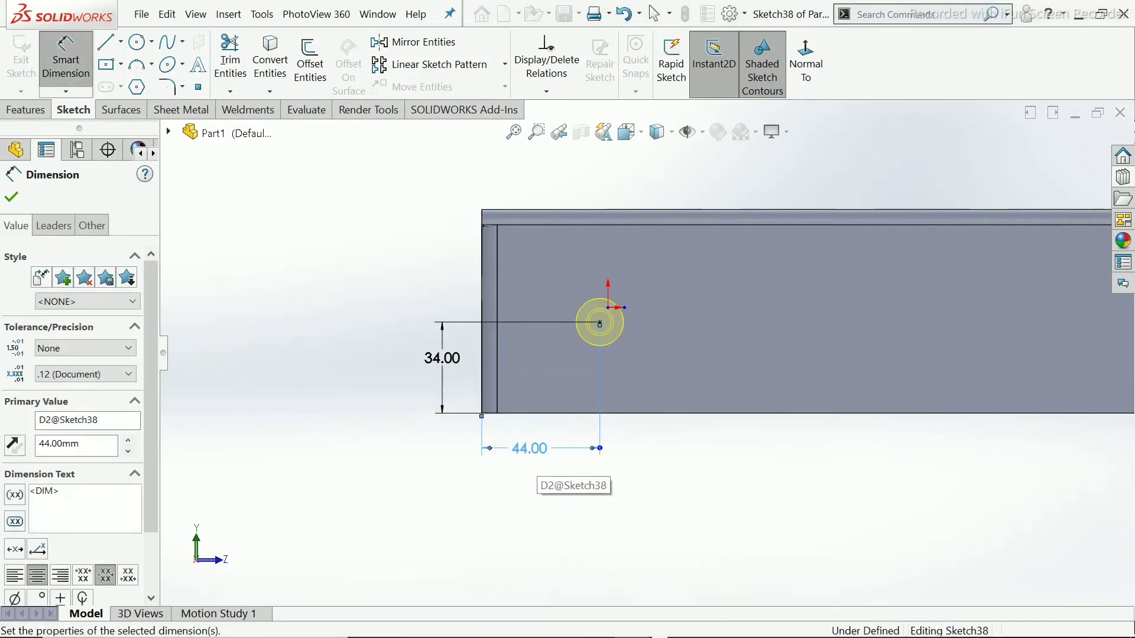
{"action": "left_click", "coordinate": [11, 196]}
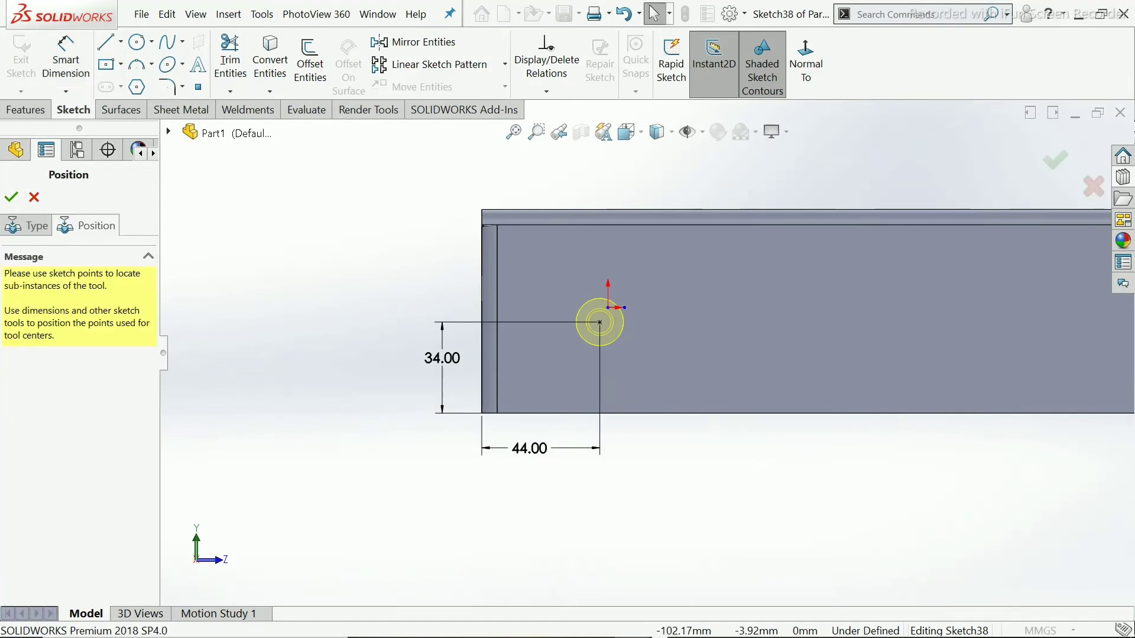
{"action": "scroll", "coordinate": [334, 315], "scroll_direction": "up", "scroll_amount": 3}
{"action": "scroll", "coordinate": [594, 328], "scroll_direction": "down", "scroll_amount": 3}
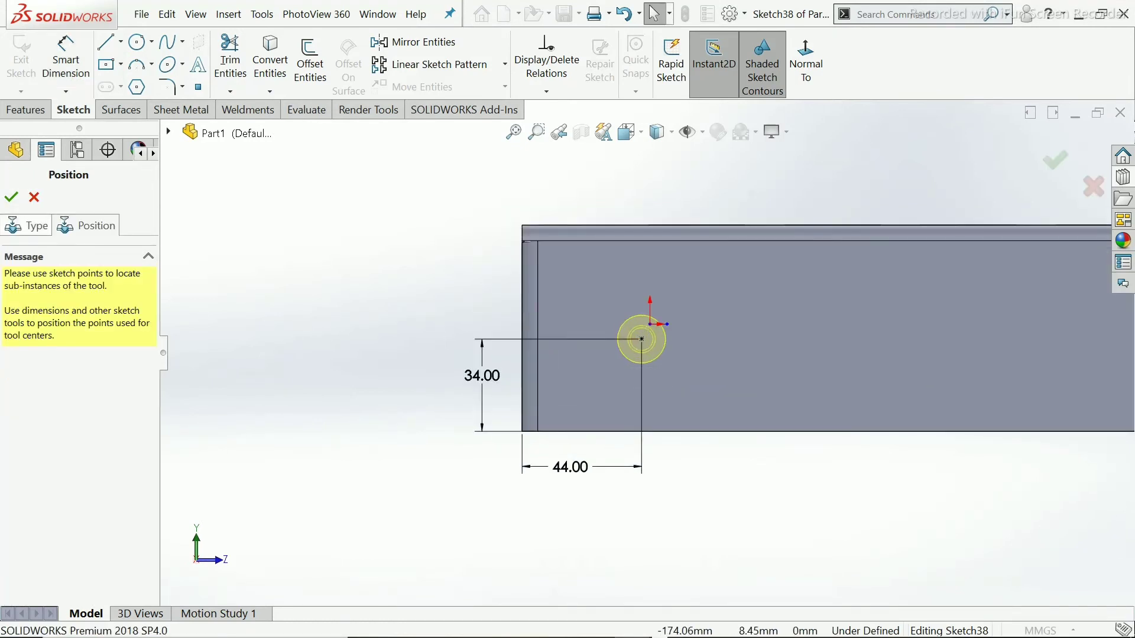
{"action": "left_click", "coordinate": [11, 197]}
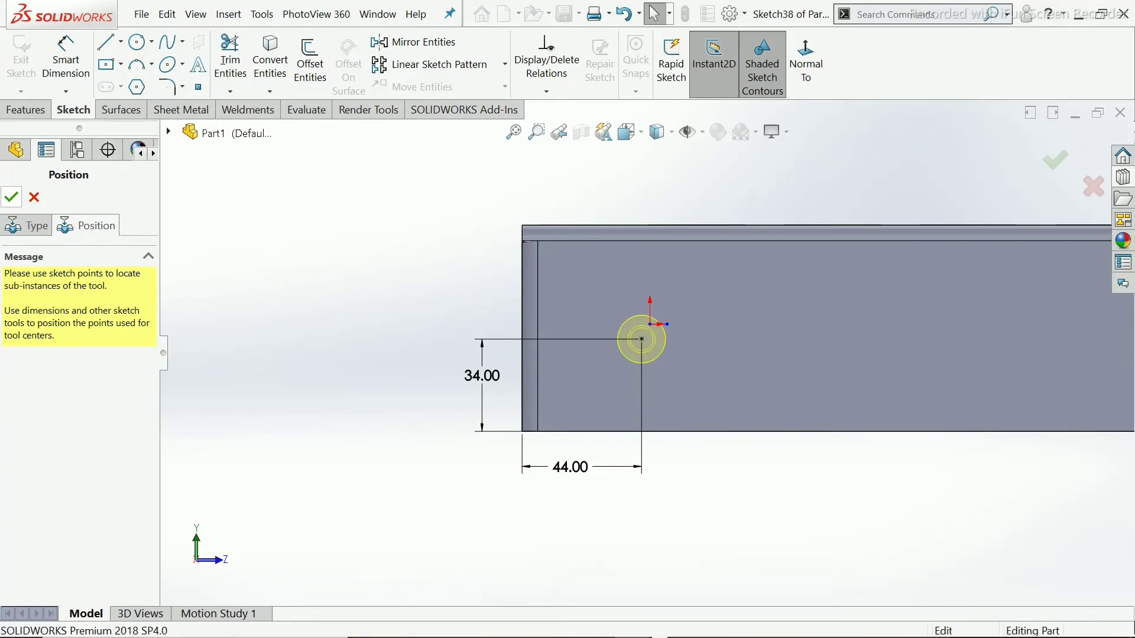
Mirror the counter sink emboss about the Front Plane to the other end of the same side flange.
{"action": "middle_click_drag", "start_coordinate": [529, 337], "coordinate": [618, 357]}
{"action": "scroll", "coordinate": [617, 357], "scroll_direction": "up", "scroll_amount": 4}
{"action": "scroll", "coordinate": [544, 319], "scroll_direction": "down", "scroll_amount": 4}
{"action": "scroll", "coordinate": [544, 319], "scroll_direction": "up", "scroll_amount": 5}
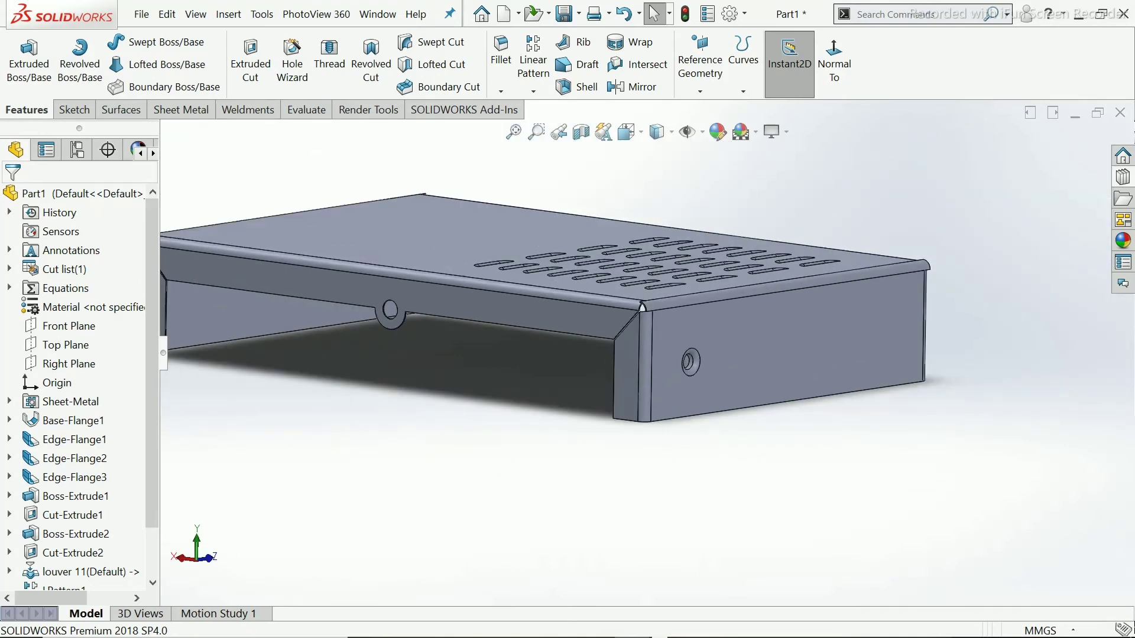
{"action": "scroll", "coordinate": [548, 317], "scroll_direction": "down", "scroll_amount": 3}
{"action": "scroll", "coordinate": [645, 354], "scroll_direction": "up", "scroll_amount": 3}
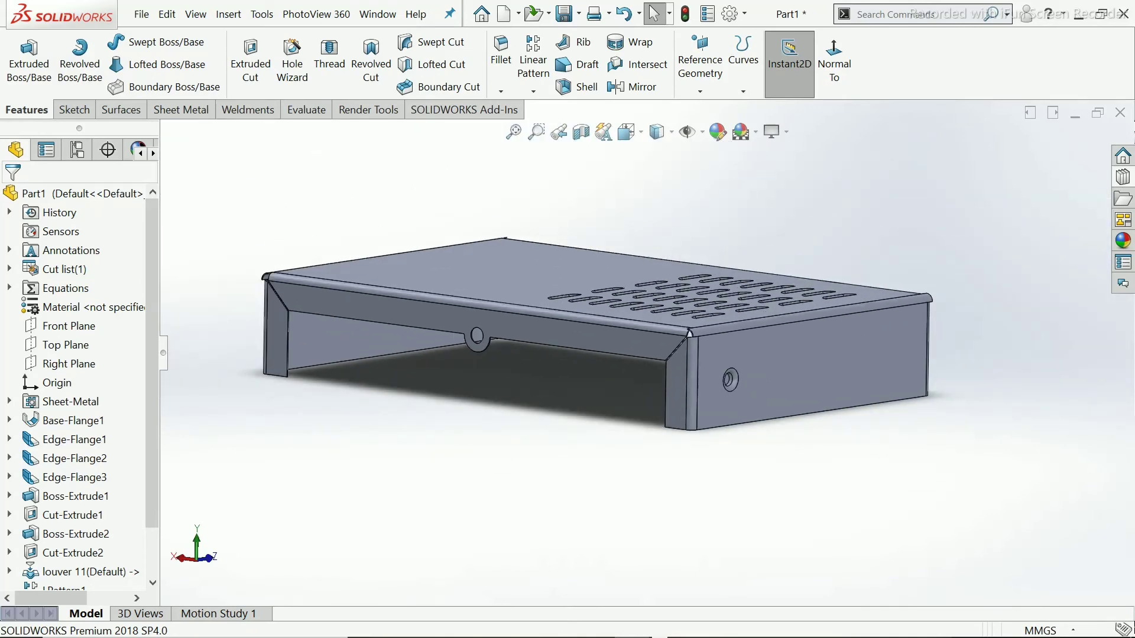
{"action": "scroll", "coordinate": [689, 333], "scroll_direction": "down", "scroll_amount": 2}
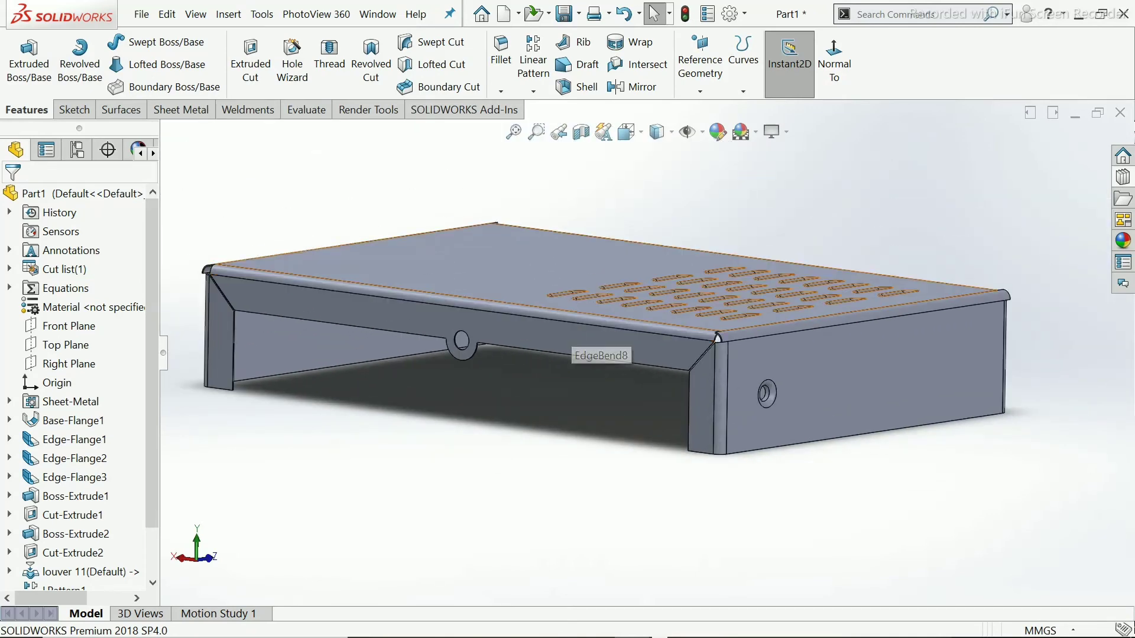
{"action": "left_click", "coordinate": [633, 87]}
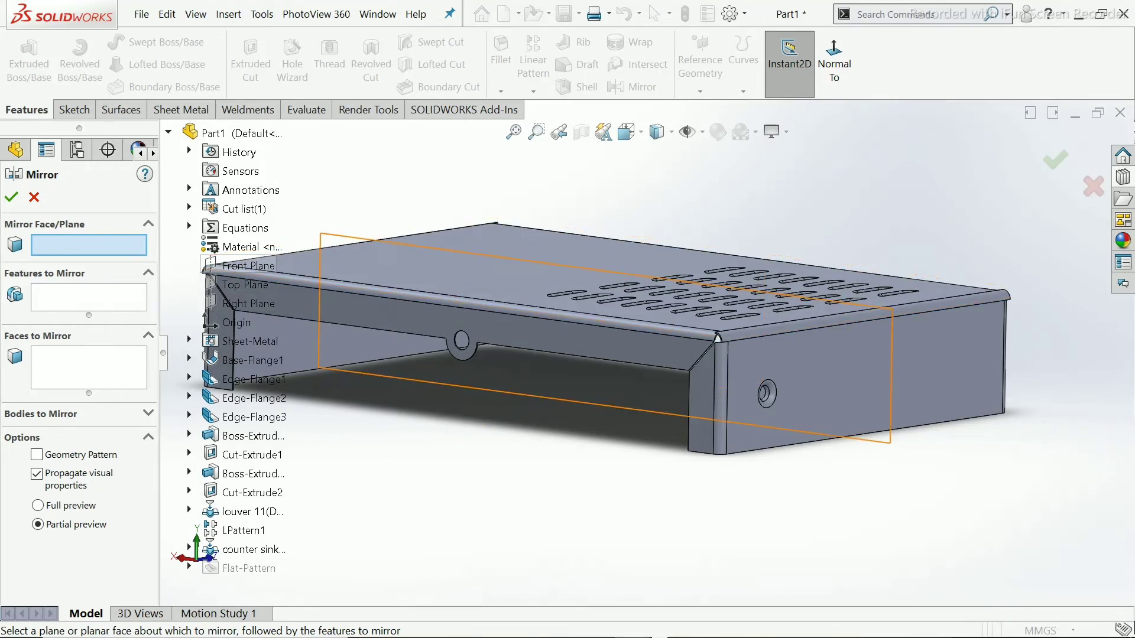
{"action": "left_click", "coordinate": [245, 266]}
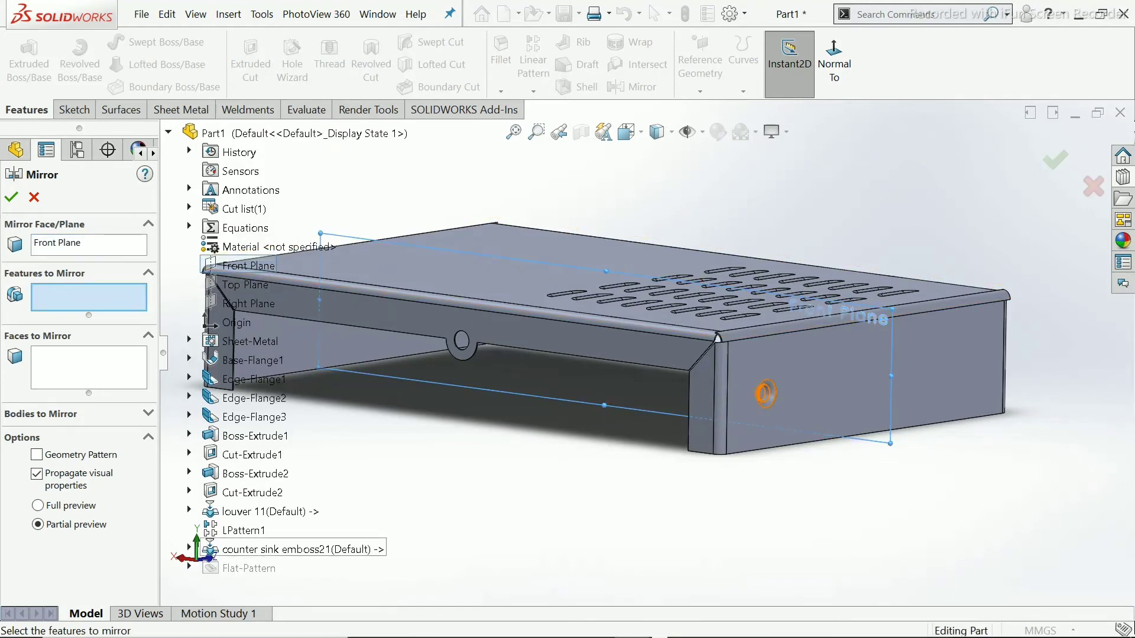
{"action": "left_click", "coordinate": [265, 549]}
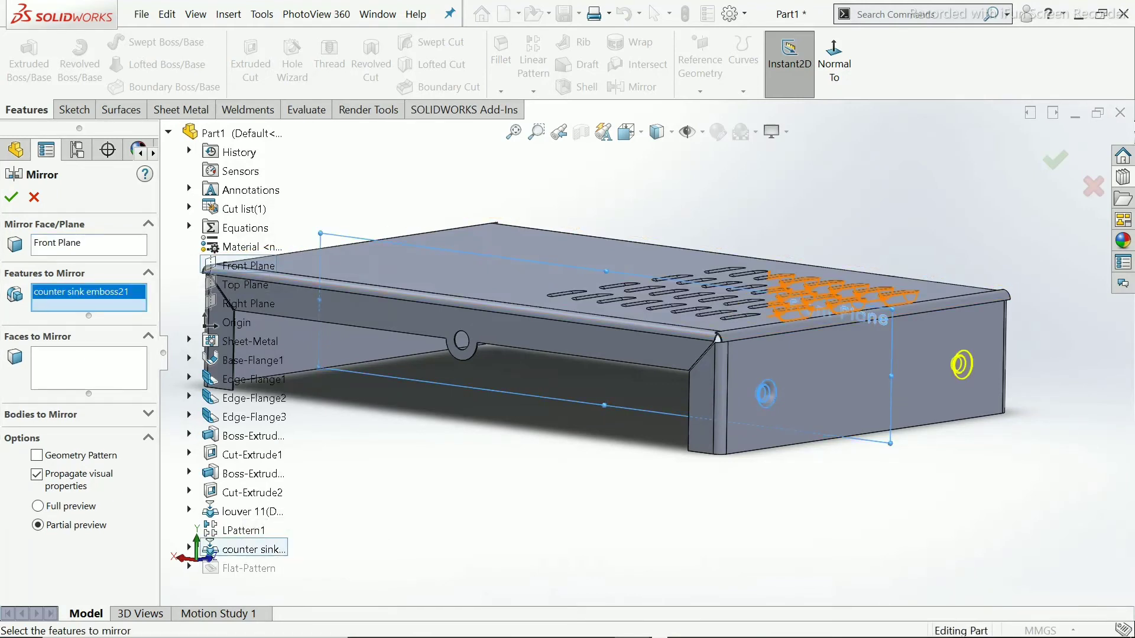
{"action": "left_click", "coordinate": [11, 197]}
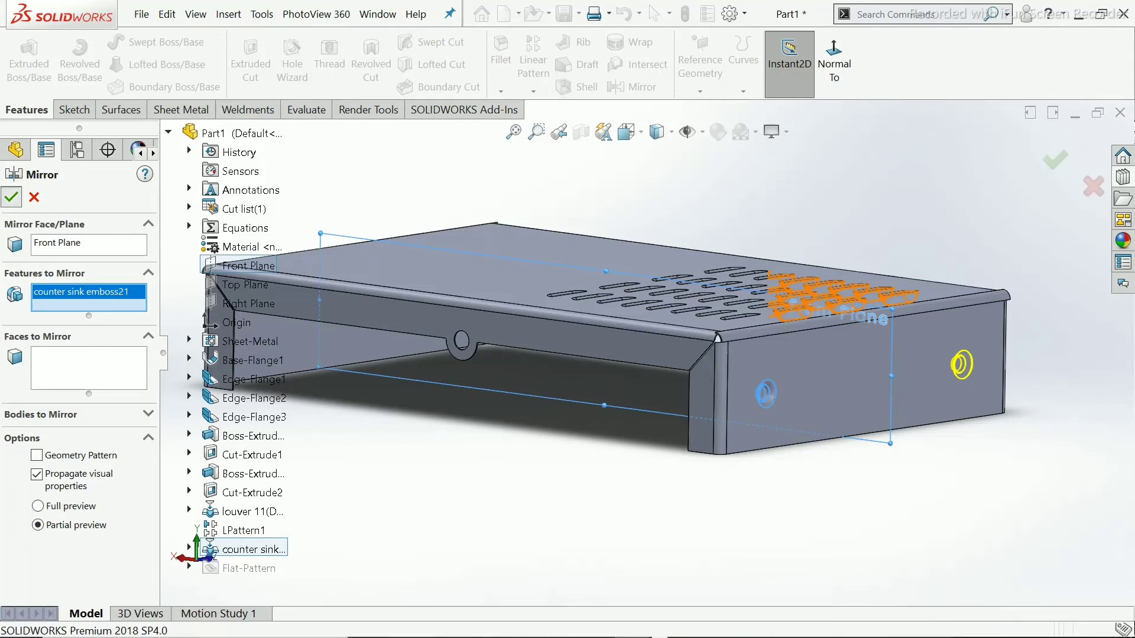
Mirror the Mirror1 feature about the Right Plane to repeat the embosses on the opposite side flange.
{"action": "middle_click_drag", "start_coordinate": [591, 367], "coordinate": [547, 336]}
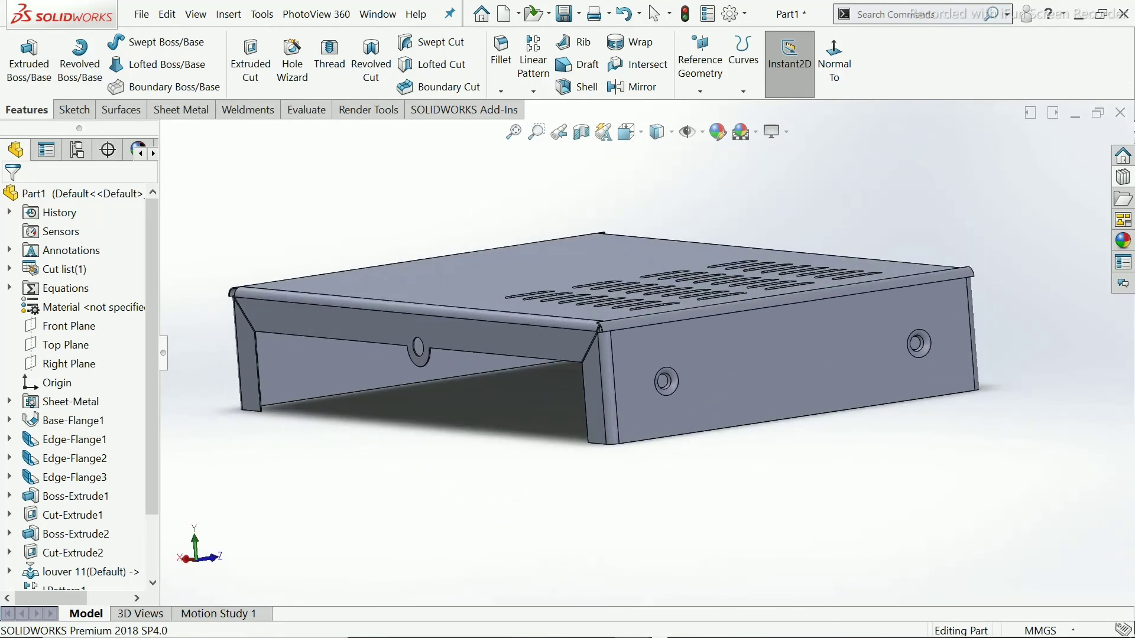
{"action": "middle_click_drag", "start_coordinate": [462, 249], "coordinate": [461, 269]}
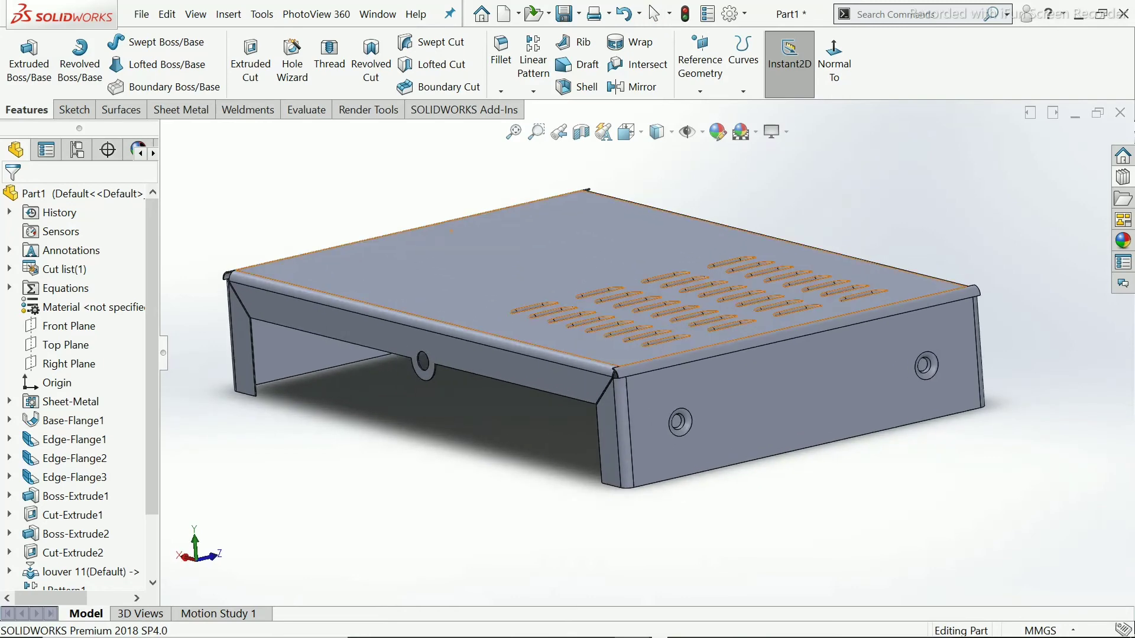
{"action": "scroll", "coordinate": [461, 269], "scroll_direction": "down", "scroll_amount": 1}
{"action": "scroll", "coordinate": [461, 269], "scroll_direction": "up", "scroll_amount": 2}
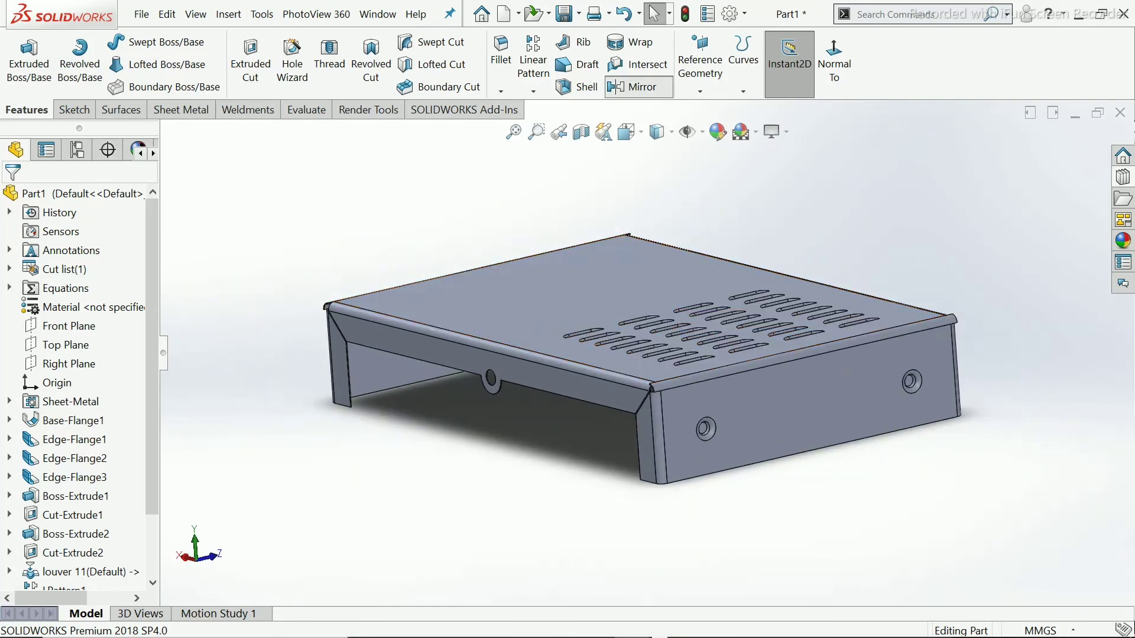
{"action": "left_click", "coordinate": [631, 87]}
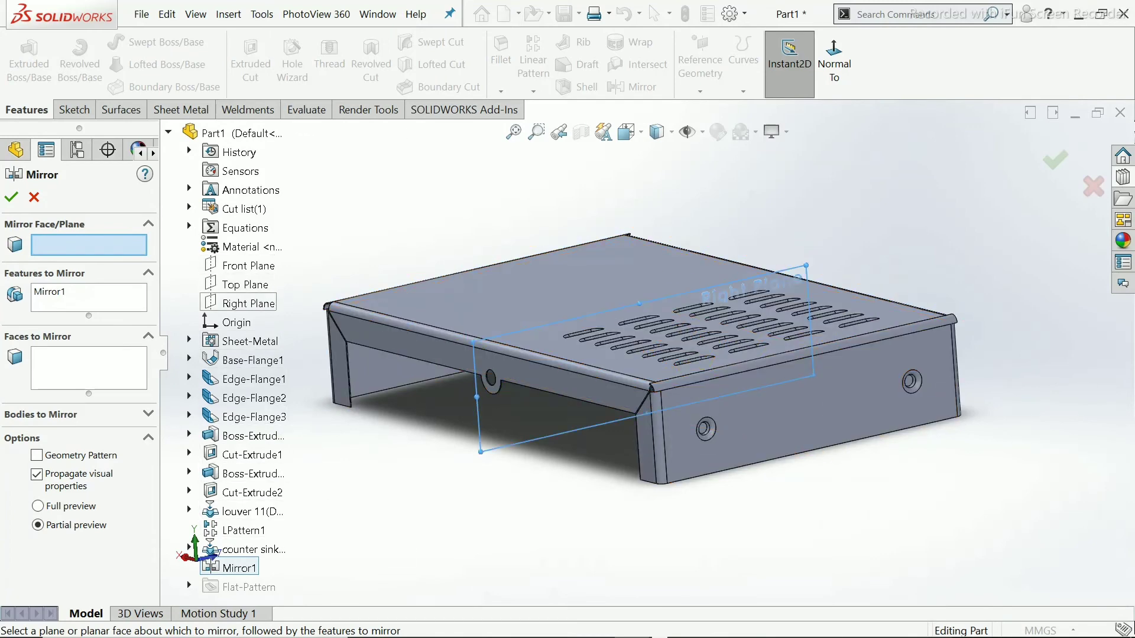
{"action": "left_click", "coordinate": [248, 303]}
{"action": "middle_click_drag", "start_coordinate": [591, 355], "coordinate": [644, 366]}
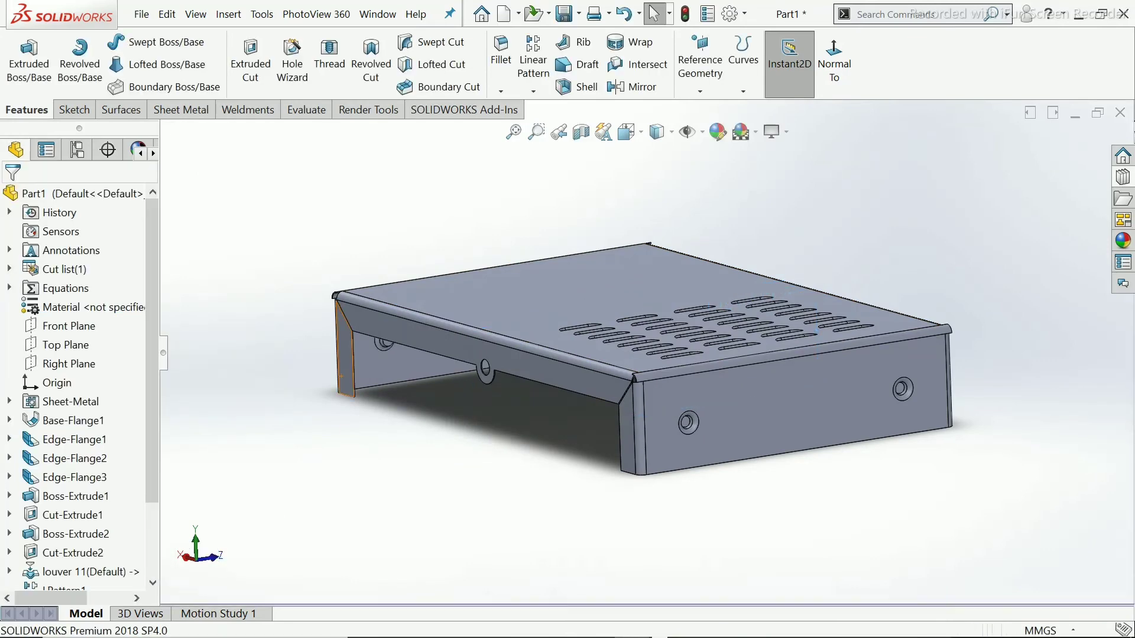
Examine the mirrored embosses on both side flanges and the louvers from outside and underneath, dismissing the antivirus notification.
{"action": "scroll", "coordinate": [646, 357], "scroll_direction": "up", "scroll_amount": 1}
{"action": "middle_click_drag", "start_coordinate": [646, 357], "coordinate": [671, 345]}
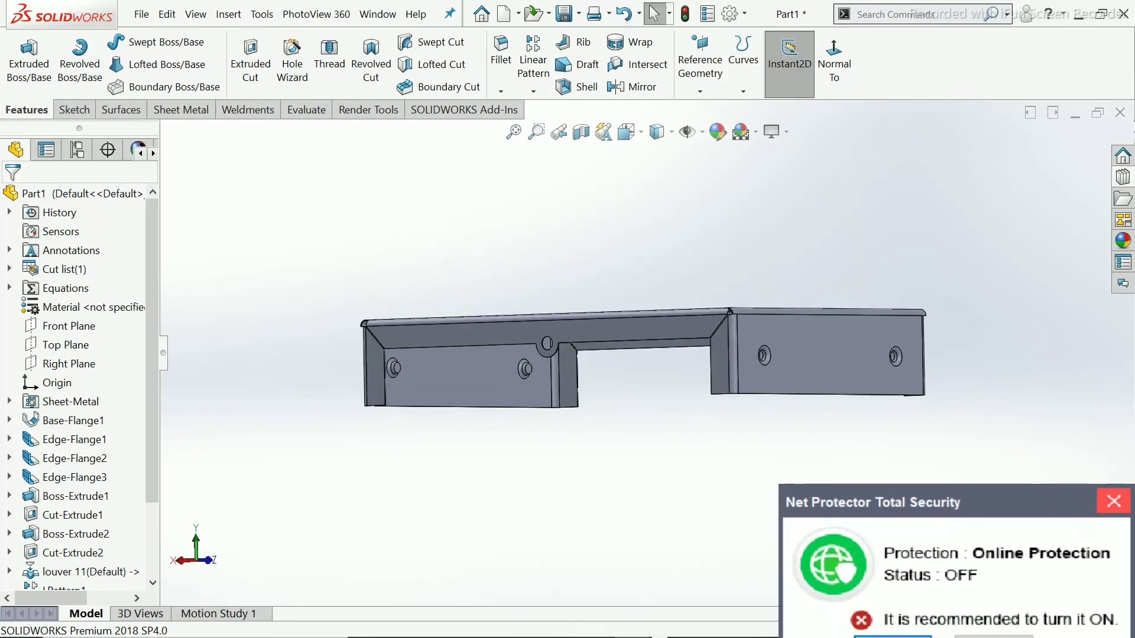
{"action": "left_click", "coordinate": [1113, 461]}
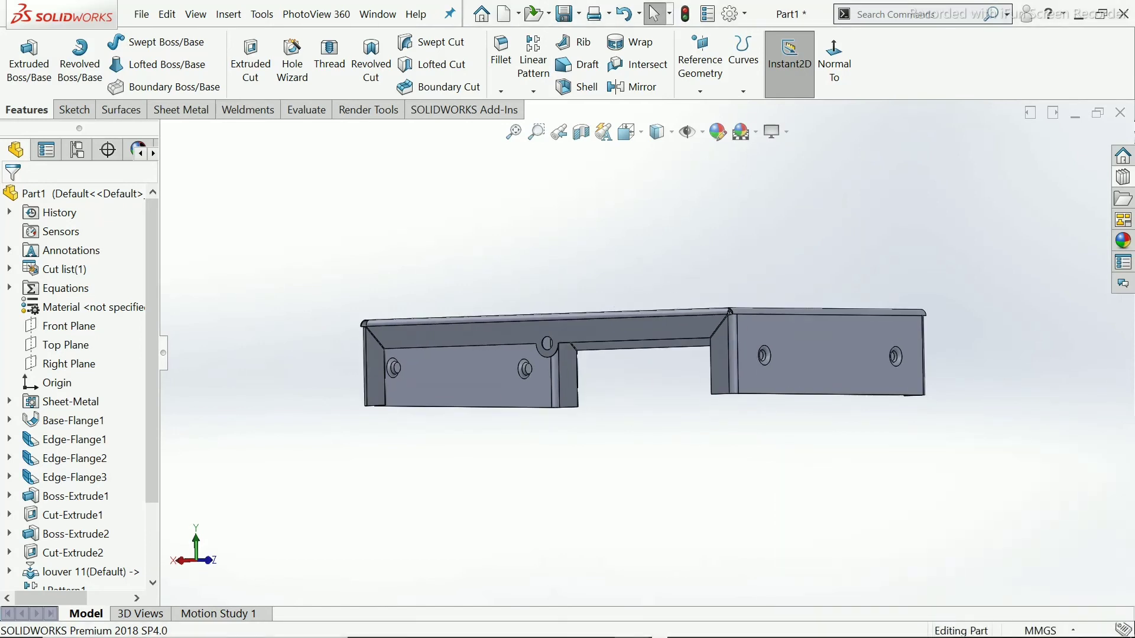
{"action": "middle_click_drag", "start_coordinate": [827, 357], "coordinate": [851, 408]}
{"action": "scroll", "coordinate": [768, 353], "scroll_direction": "down", "scroll_amount": 5}
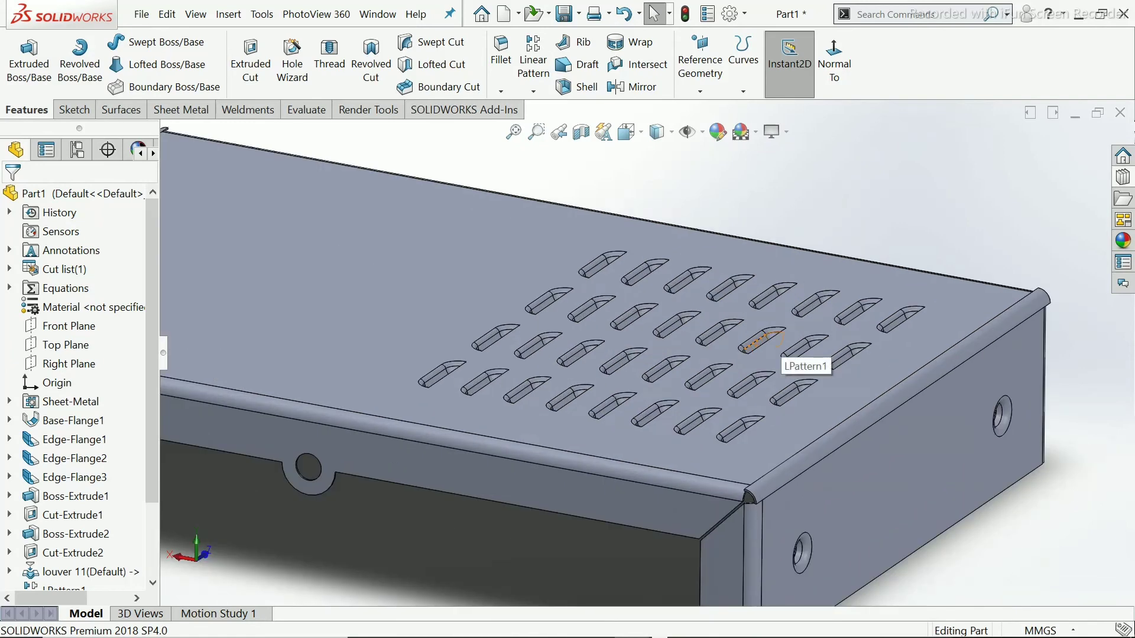
{"action": "middle_click_drag", "start_coordinate": [768, 353], "coordinate": [702, 118]}
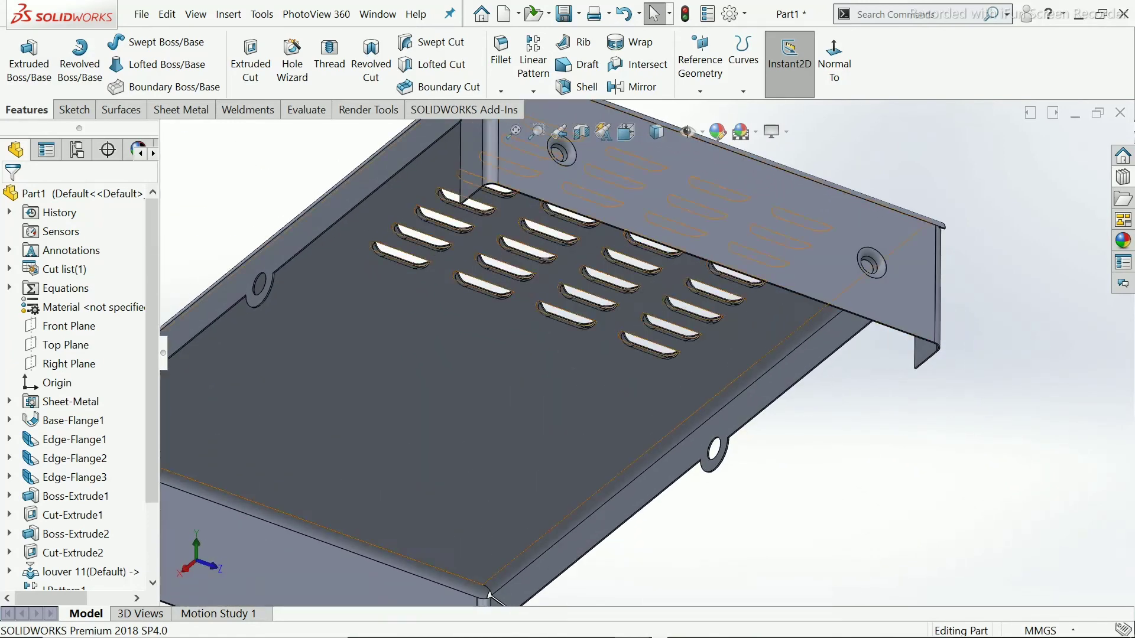
{"action": "middle_click_drag", "start_coordinate": [634, 235], "coordinate": [591, 193]}
{"action": "scroll", "coordinate": [579, 195], "scroll_direction": "down", "scroll_amount": 2}
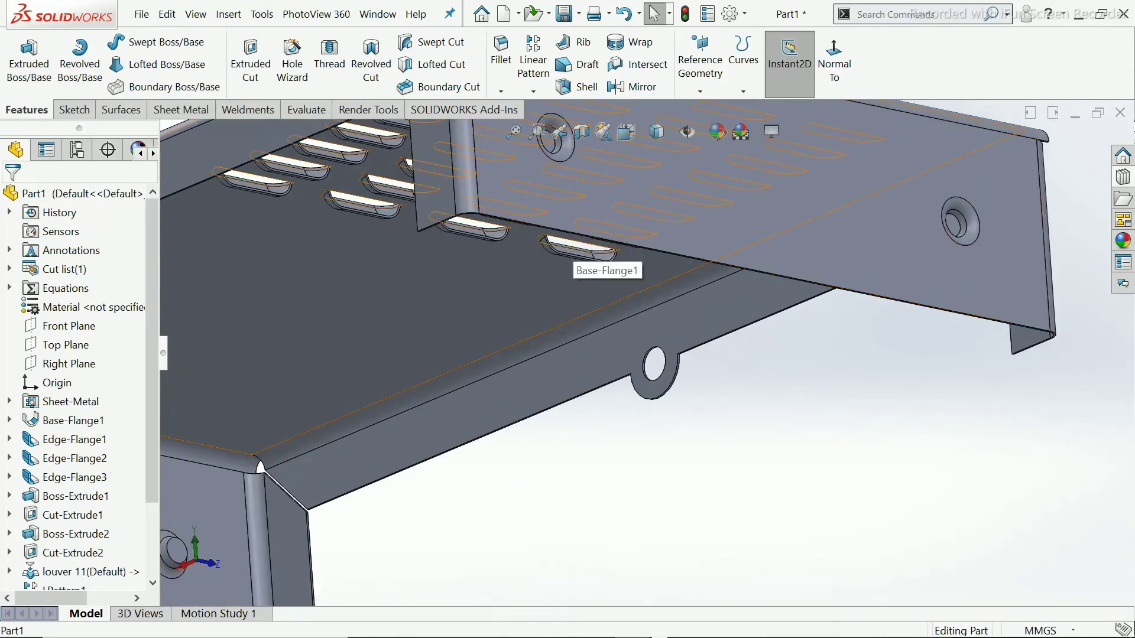
{"action": "scroll", "coordinate": [647, 353], "scroll_direction": "up", "scroll_amount": 4}
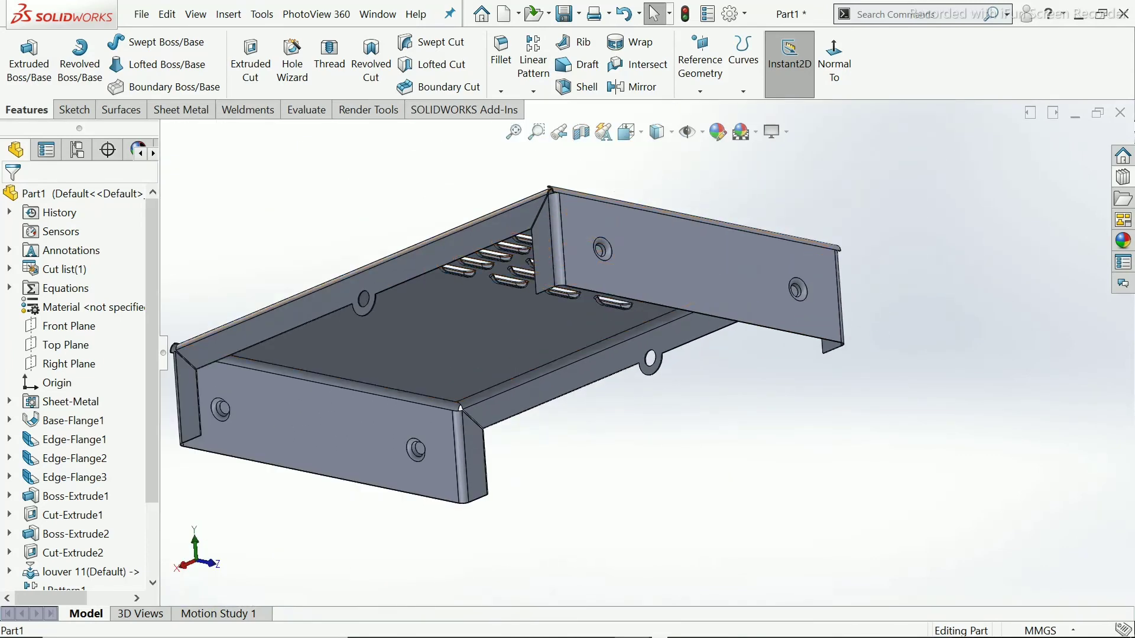
Set up an open hem, 3 mm long with a 1 mm gap, on one side flange's lower edge with its direction reversed.
{"action": "left_click", "coordinate": [180, 110]}
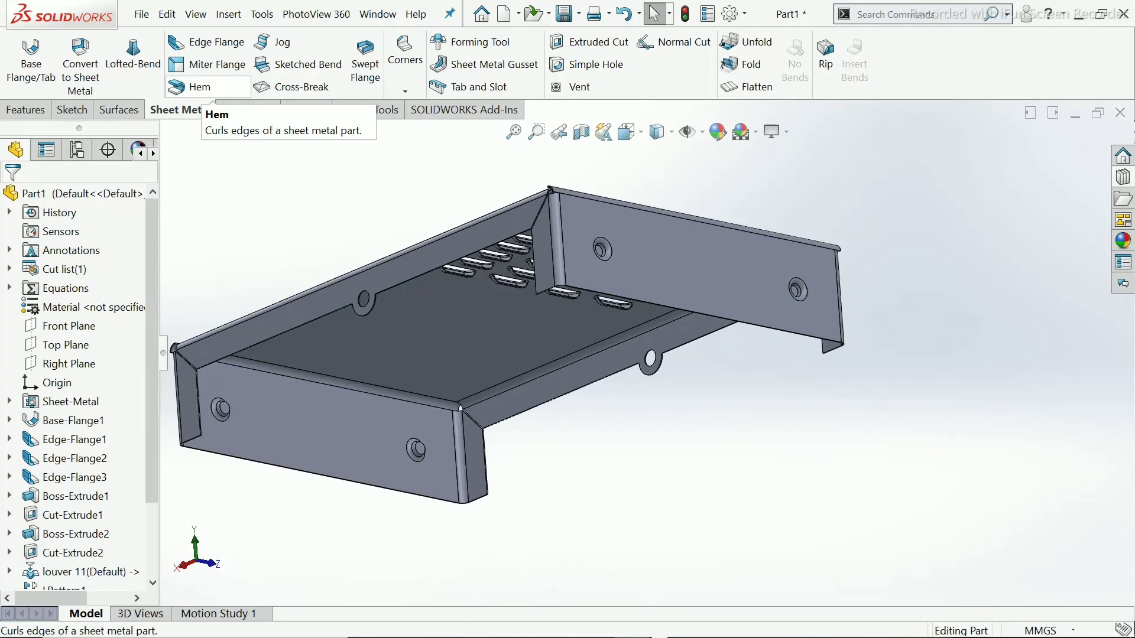
{"action": "left_click", "coordinate": [198, 87]}
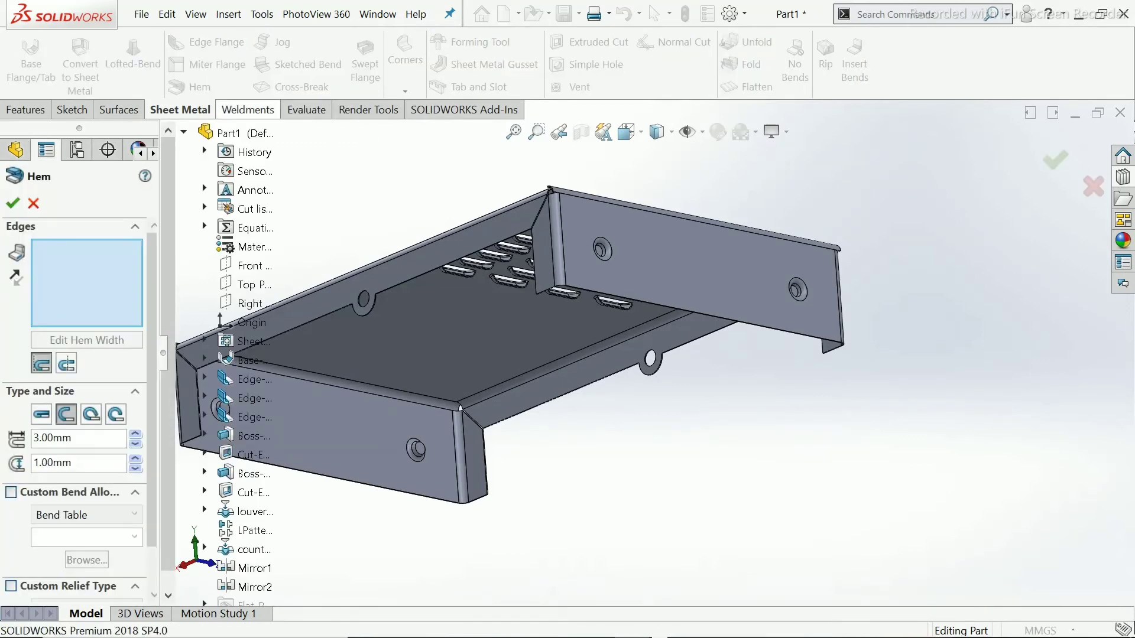
{"action": "scroll", "coordinate": [648, 353], "scroll_direction": "up", "scroll_amount": 3}
{"action": "scroll", "coordinate": [464, 233], "scroll_direction": "down", "scroll_amount": 3}
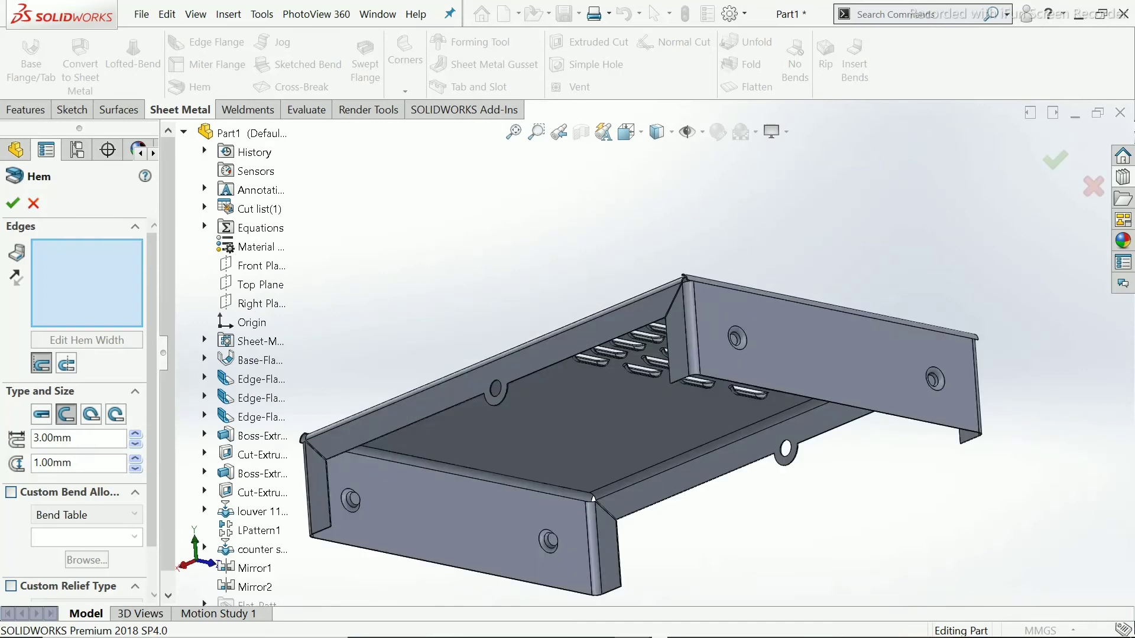
{"action": "scroll", "coordinate": [770, 385], "scroll_direction": "down", "scroll_amount": 1}
{"action": "scroll", "coordinate": [743, 360], "scroll_direction": "down", "scroll_amount": 5}
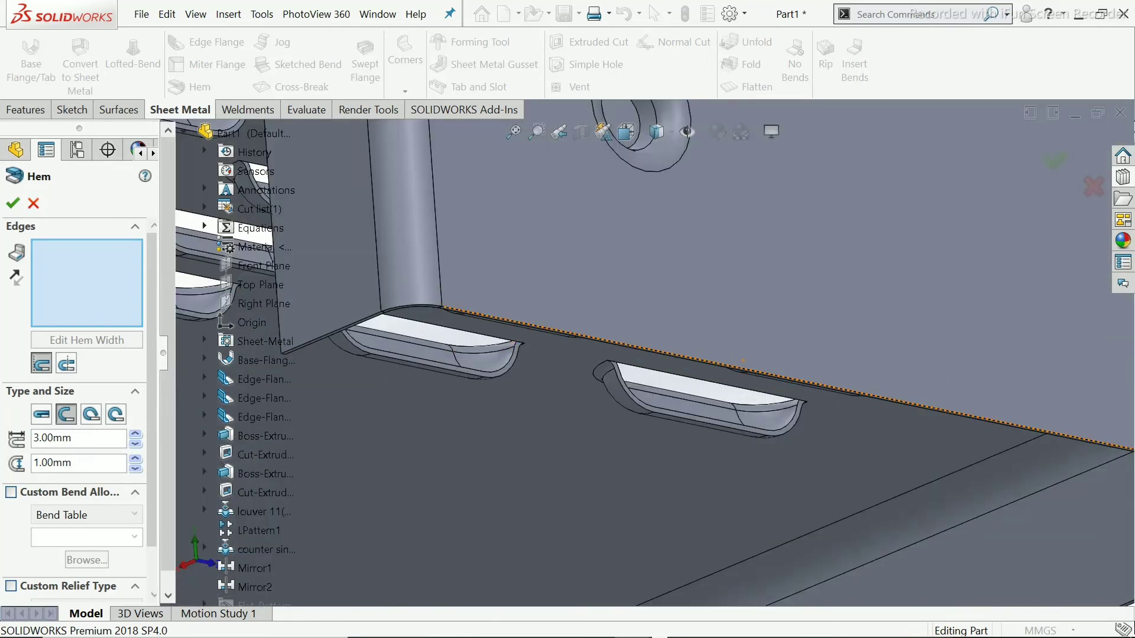
{"action": "left_click", "coordinate": [743, 360]}
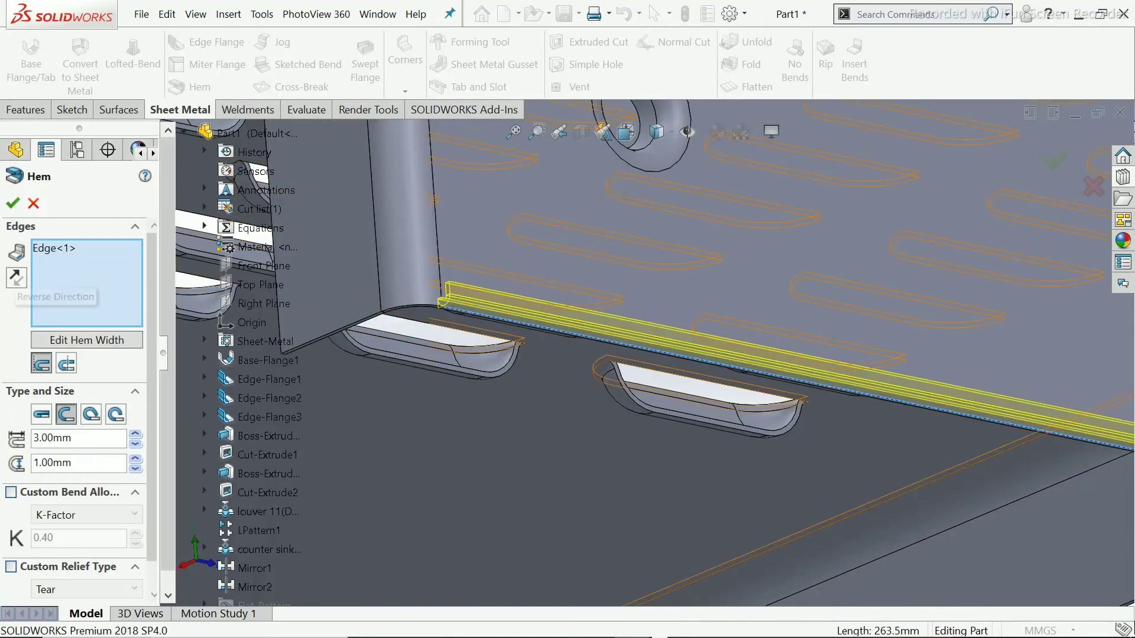
{"action": "left_click", "coordinate": [16, 277]}
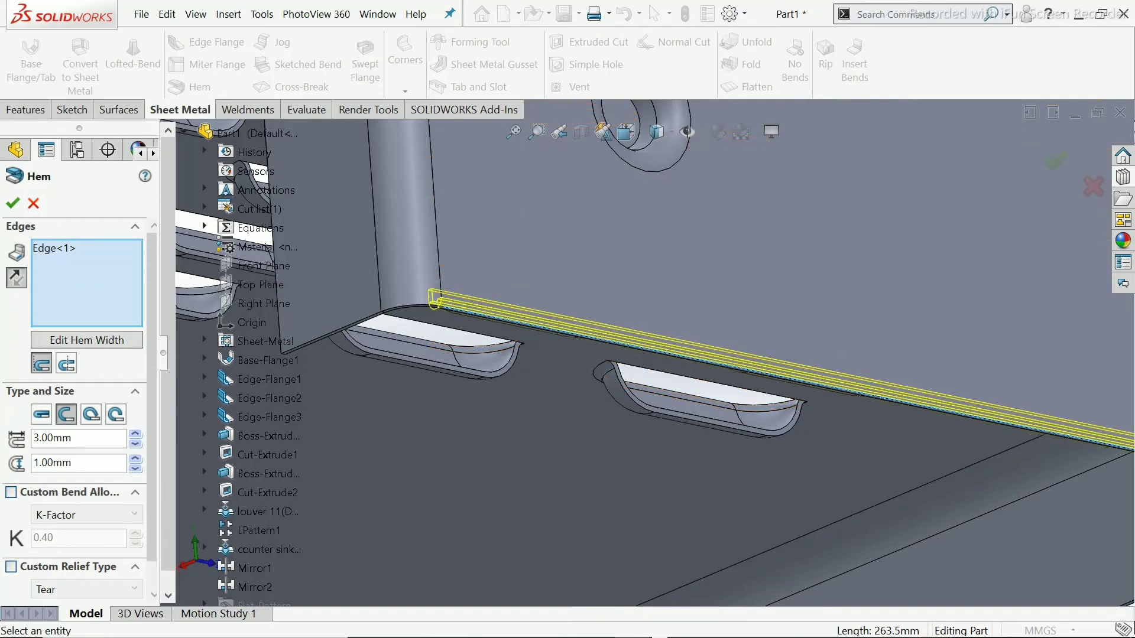
Add the opposite side flange's lower edge to the hem and complete the feature.
{"action": "scroll", "coordinate": [647, 363], "scroll_direction": "up", "scroll_amount": 3}
{"action": "scroll", "coordinate": [951, 419], "scroll_direction": "up", "scroll_amount": 3}
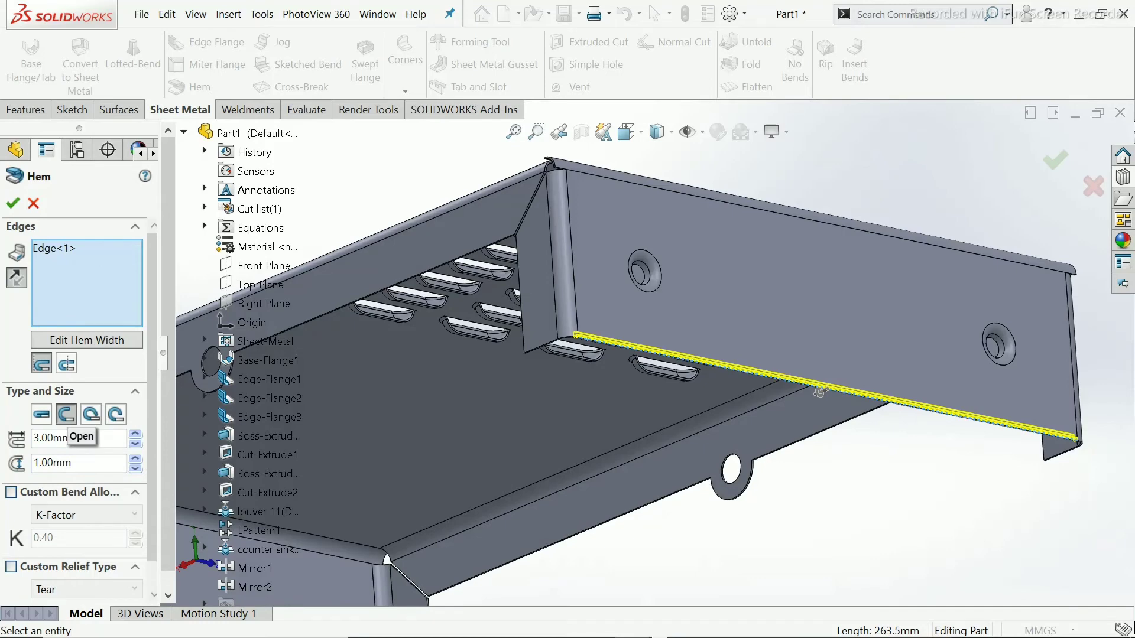
{"action": "scroll", "coordinate": [638, 364], "scroll_direction": "up", "scroll_amount": 3}
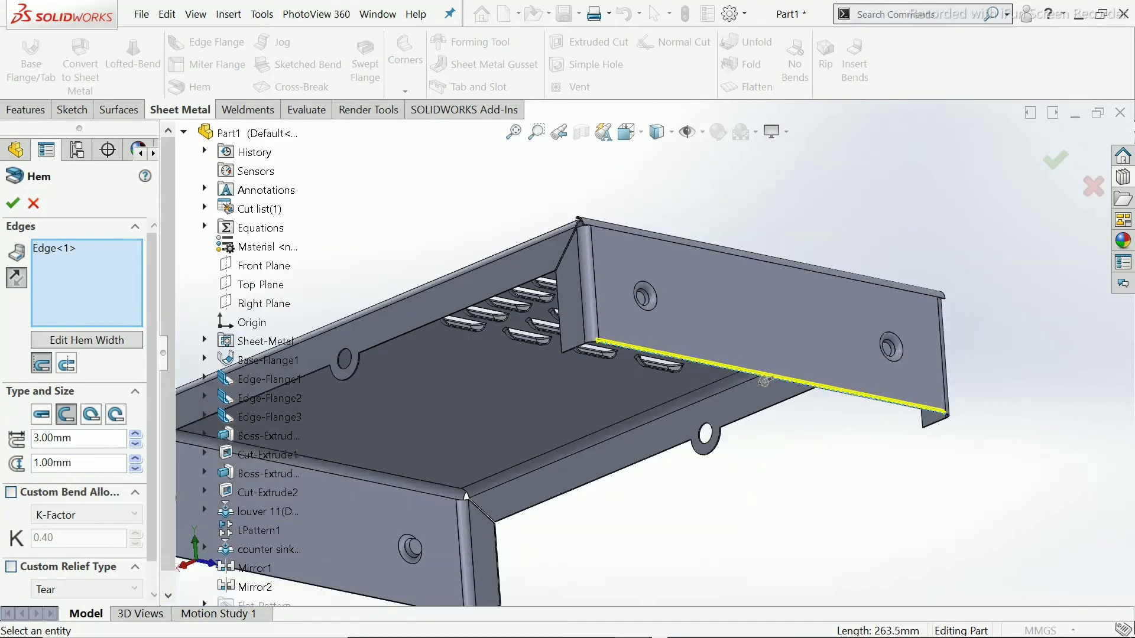
{"action": "middle_click_drag", "start_coordinate": [638, 363], "coordinate": [680, 455]}
{"action": "middle_click_drag", "start_coordinate": [793, 464], "coordinate": [808, 478]}
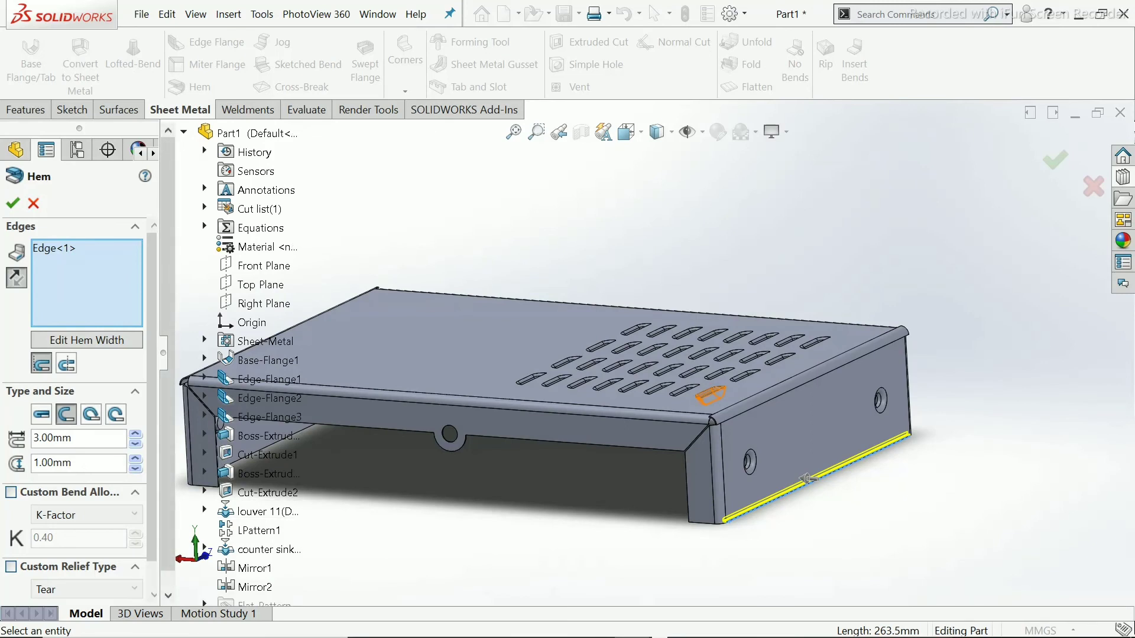
{"action": "scroll", "coordinate": [807, 478], "scroll_direction": "up", "scroll_amount": 4}
{"action": "middle_click_drag", "start_coordinate": [808, 479], "coordinate": [724, 416]}
{"action": "scroll", "coordinate": [723, 416], "scroll_direction": "down", "scroll_amount": 8}
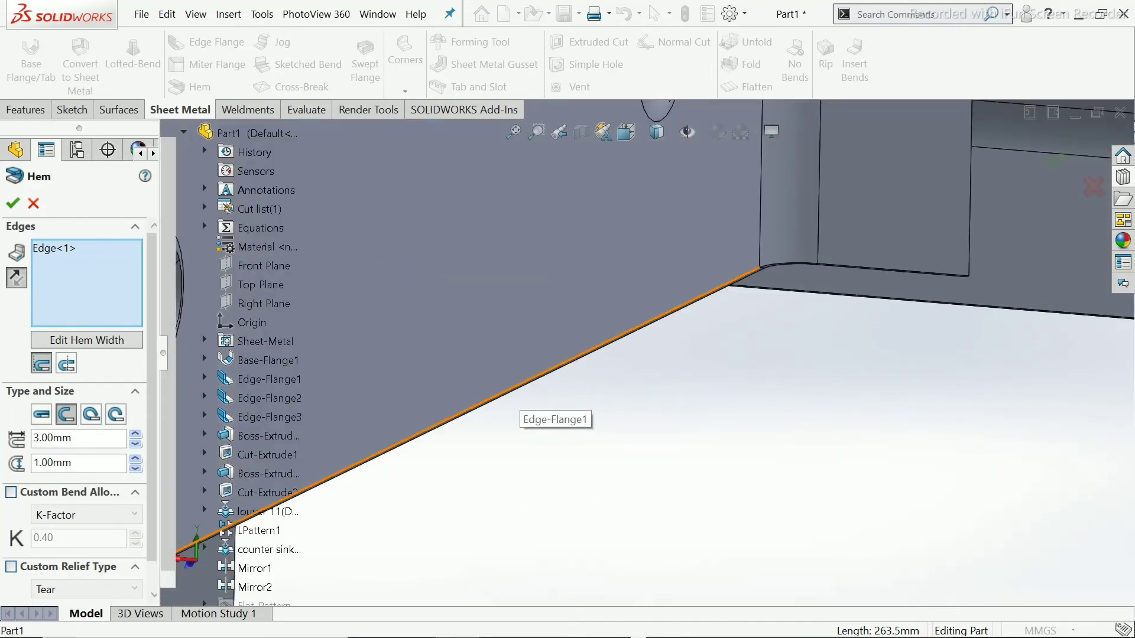
{"action": "left_click", "coordinate": [417, 438]}
{"action": "scroll", "coordinate": [656, 348], "scroll_direction": "up", "scroll_amount": 5}
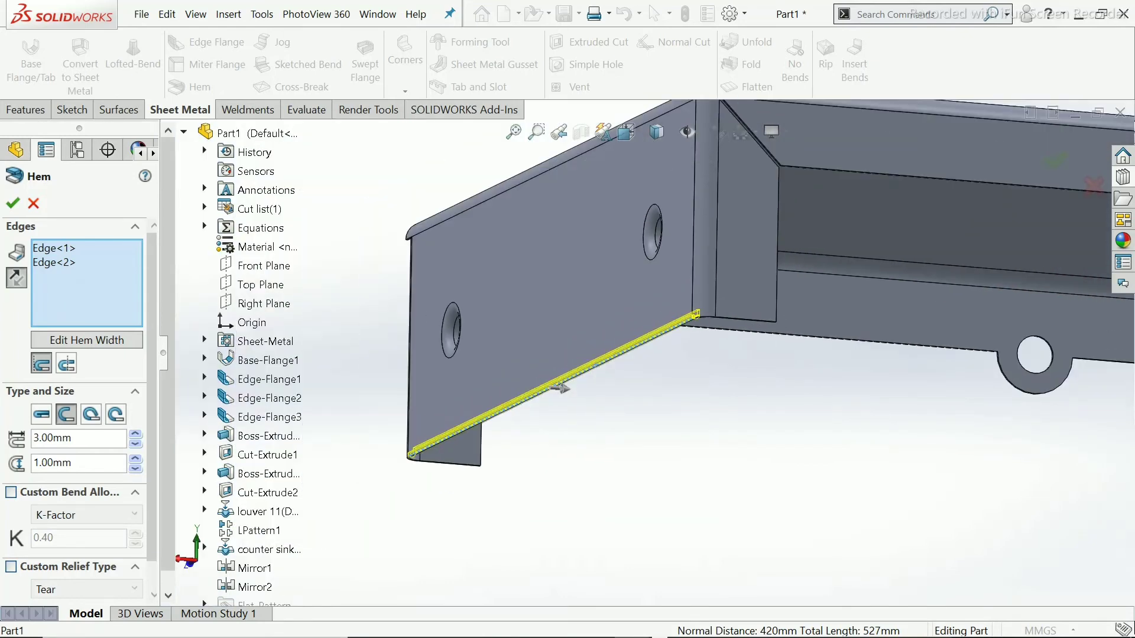
{"action": "middle_click_drag", "start_coordinate": [822, 333], "coordinate": [747, 382]}
{"action": "middle_click_drag", "start_coordinate": [679, 342], "coordinate": [618, 381]}
{"action": "scroll", "coordinate": [647, 359], "scroll_direction": "up", "scroll_amount": 5}
{"action": "scroll", "coordinate": [992, 429], "scroll_direction": "down", "scroll_amount": 6}
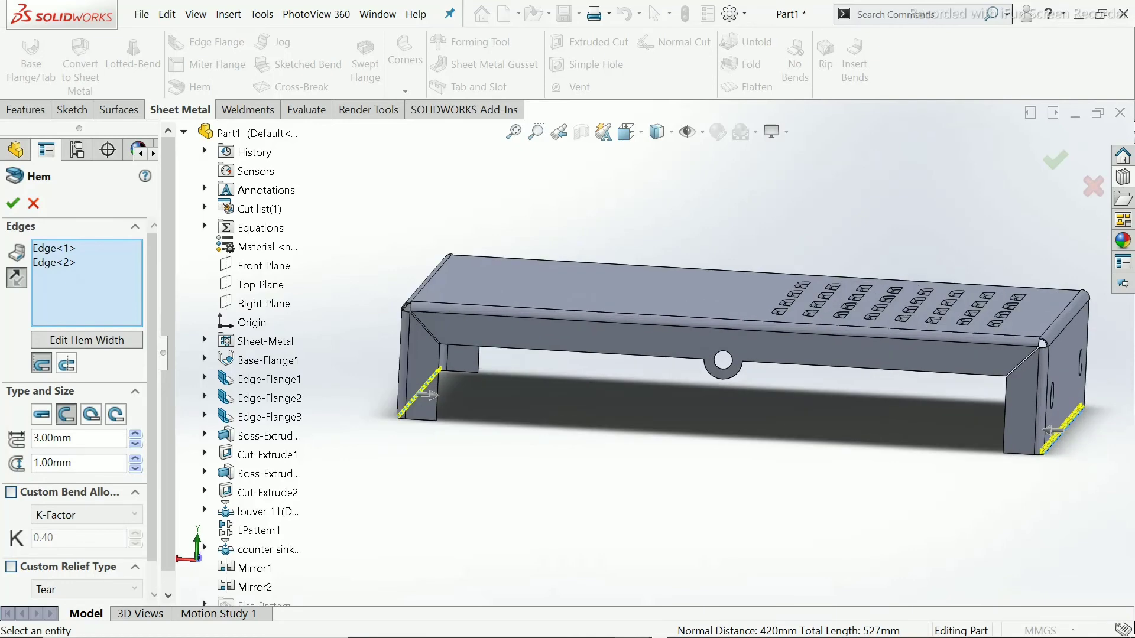
{"action": "scroll", "coordinate": [626, 337], "scroll_direction": "up", "scroll_amount": 2}
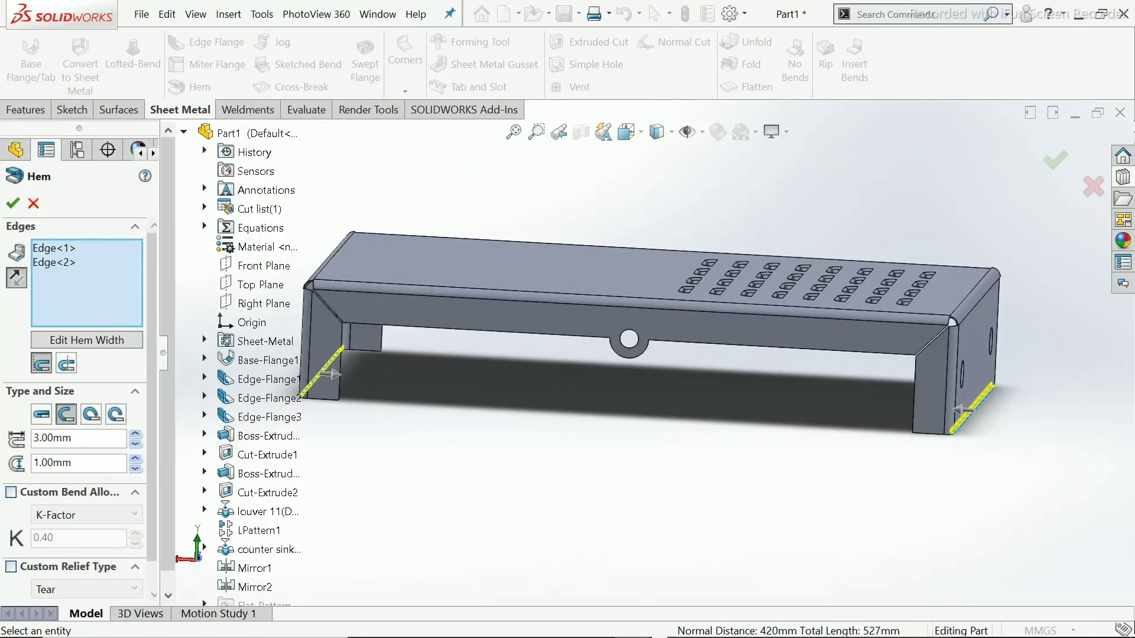
{"action": "left_click", "coordinate": [12, 202]}
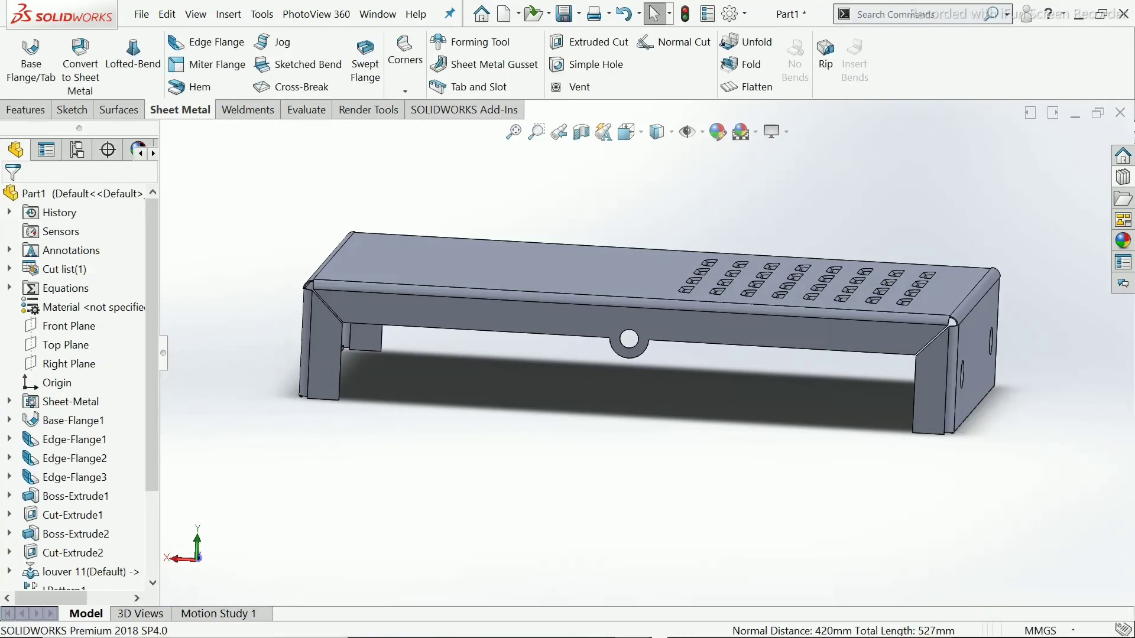
Sketch a corner rectangle about 28 mm wide on the cover's top face, starting on the louver-side edge near the front corner.
{"action": "middle_click_drag", "start_coordinate": [626, 319], "coordinate": [589, 406]}
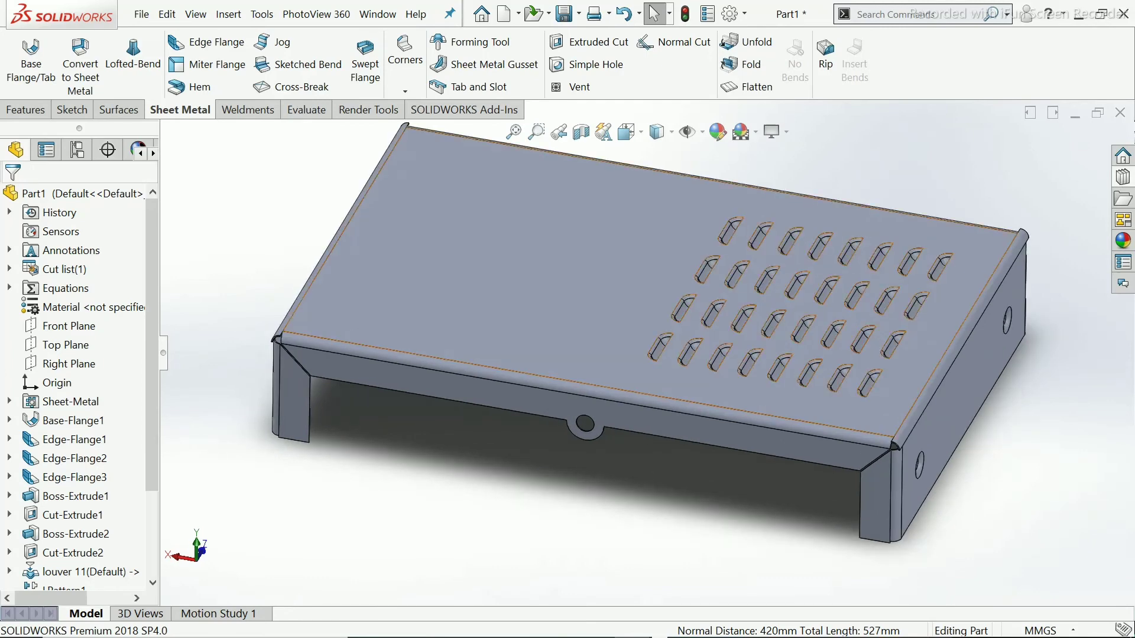
{"action": "left_click", "coordinate": [983, 271]}
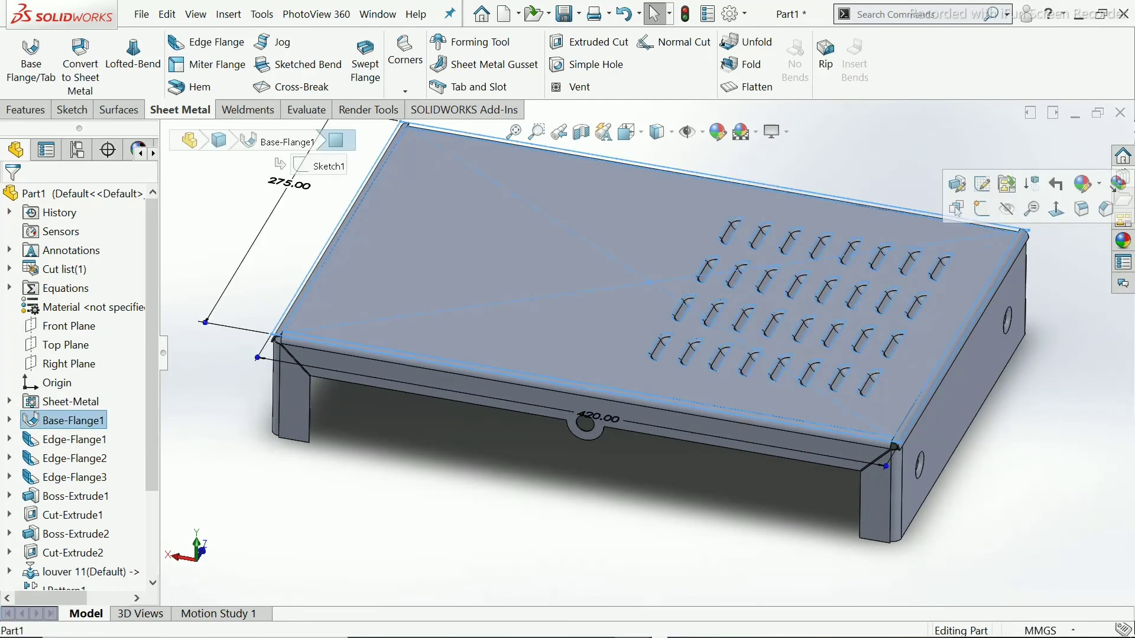
{"action": "left_click", "coordinate": [981, 208]}
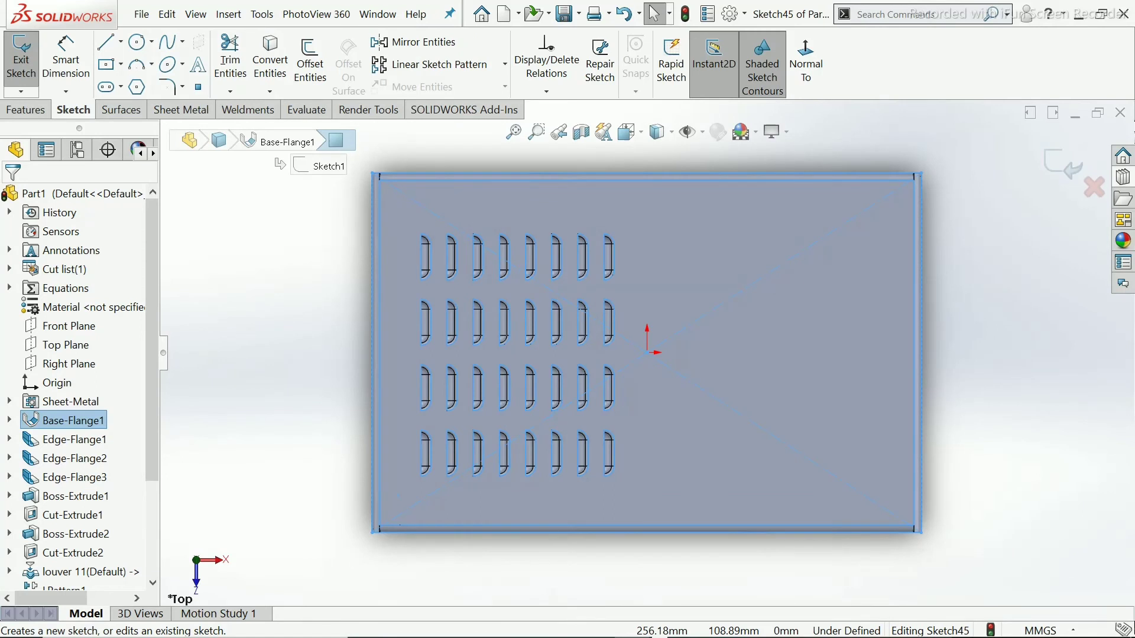
{"action": "key", "text": "Escape"}
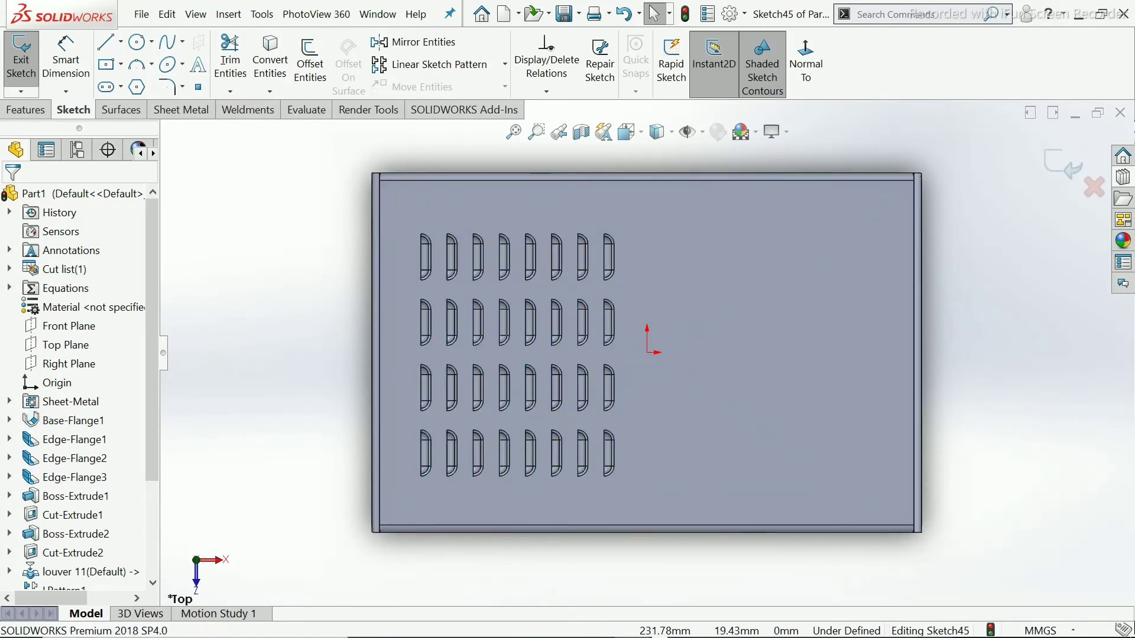
{"action": "mouse_move", "coordinate": [499, 385]}
{"action": "middle_mouse_down"}
{"action": "mouse_move", "coordinate": [508, 337]}
{"action": "mouse_move", "coordinate": [783, 306]}
{"action": "mouse_move", "coordinate": [716, 360]}
{"action": "mouse_move", "coordinate": [536, 379]}
{"action": "mouse_move", "coordinate": [539, 369]}
{"action": "mouse_move", "coordinate": [443, 361]}
{"action": "mouse_move", "coordinate": [469, 390]}
{"action": "middle_mouse_up"}
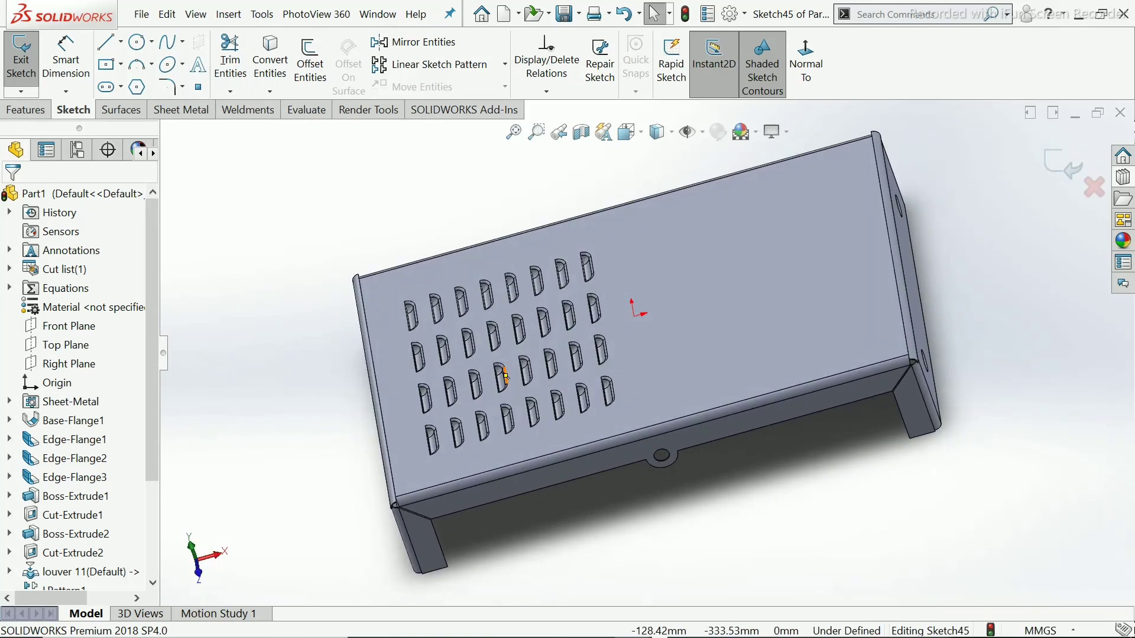
{"action": "left_click", "coordinate": [805, 59]}
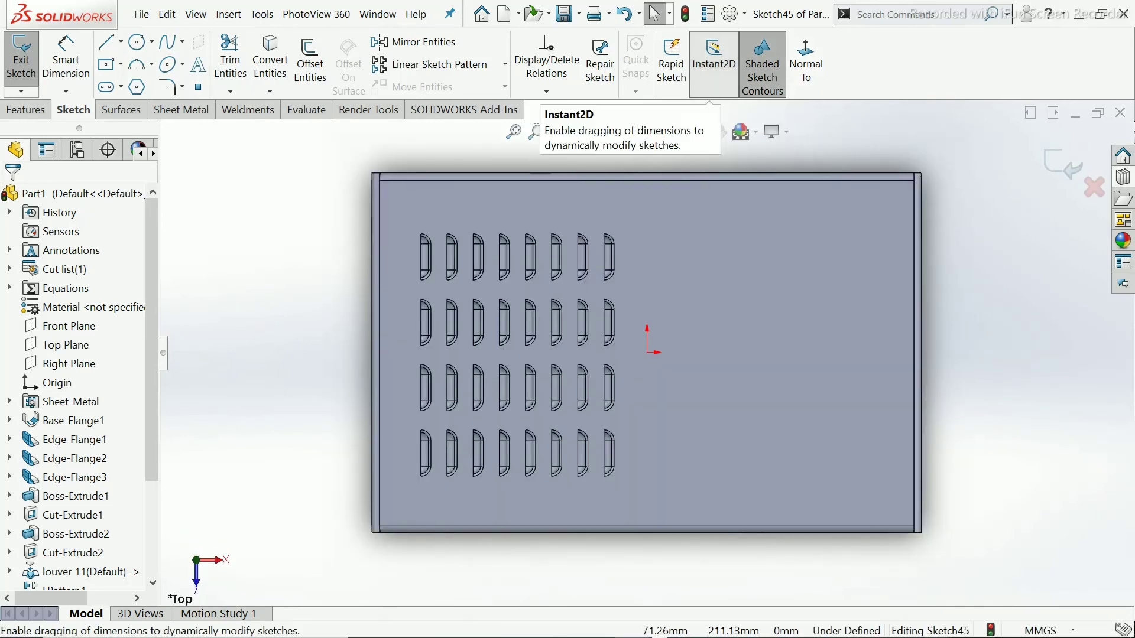
{"action": "left_click", "coordinate": [121, 64]}
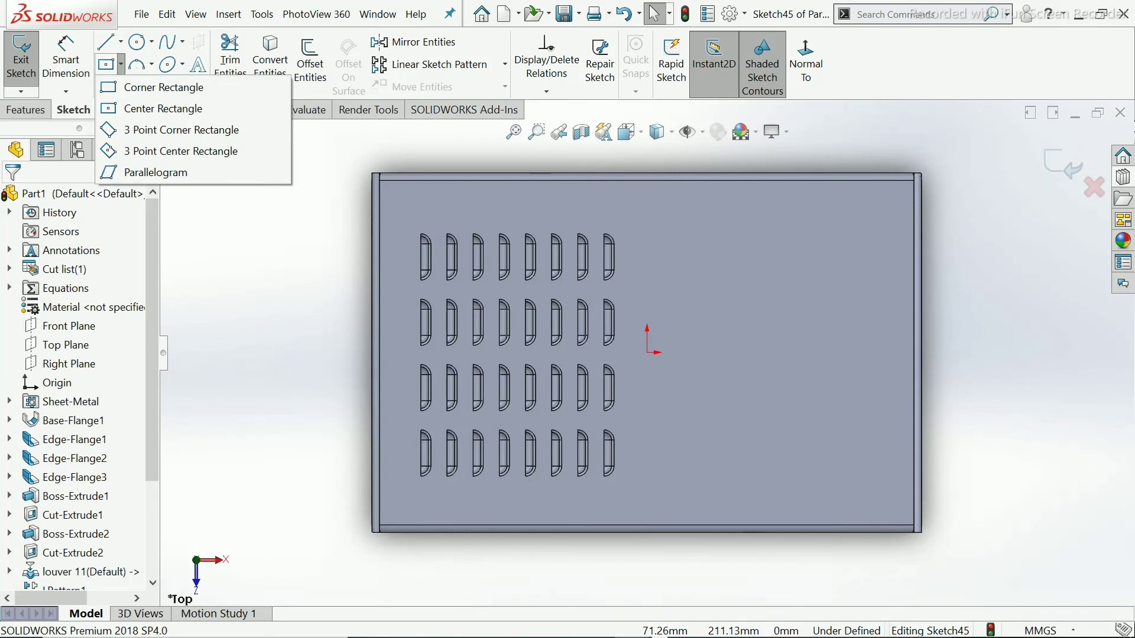
{"action": "left_click", "coordinate": [156, 87]}
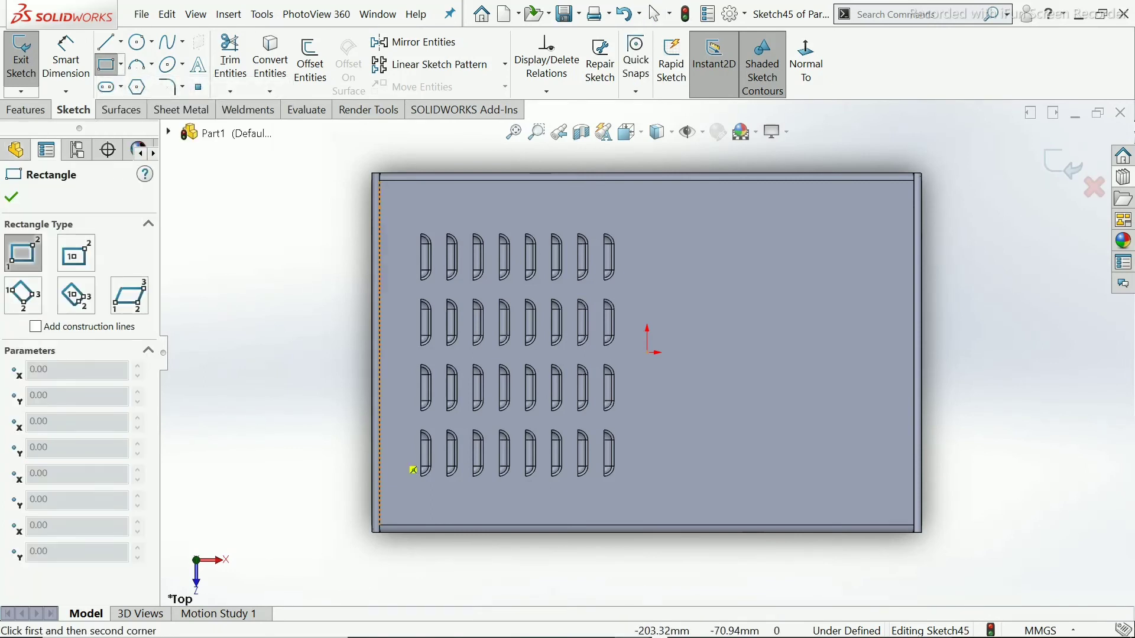
{"action": "left_click", "coordinate": [373, 440]}
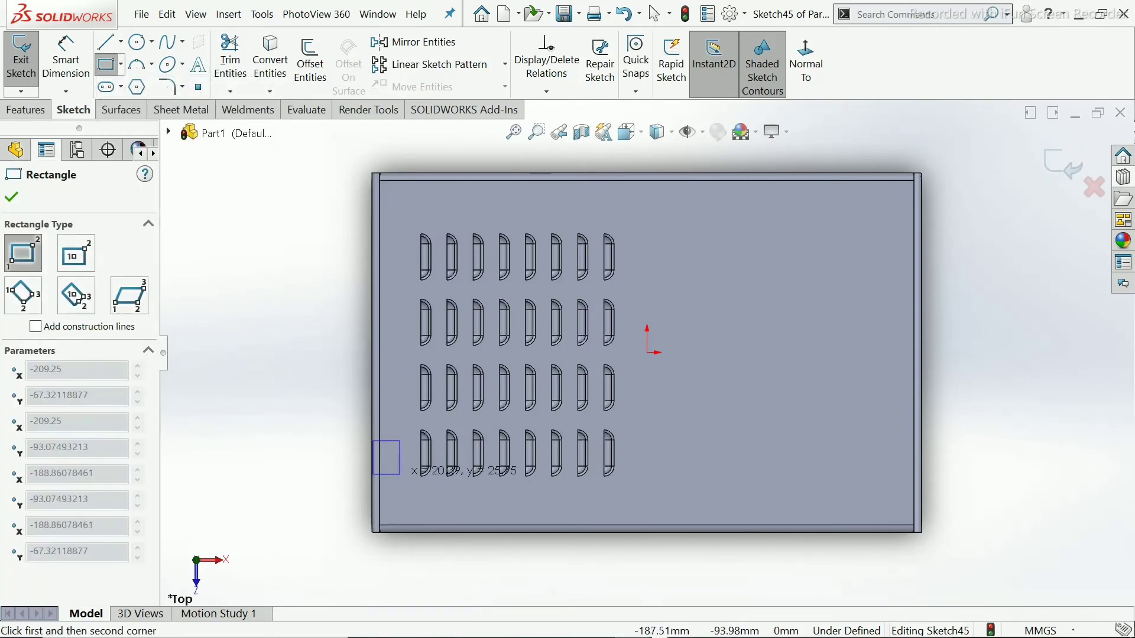
{"action": "left_click", "coordinate": [410, 506]}
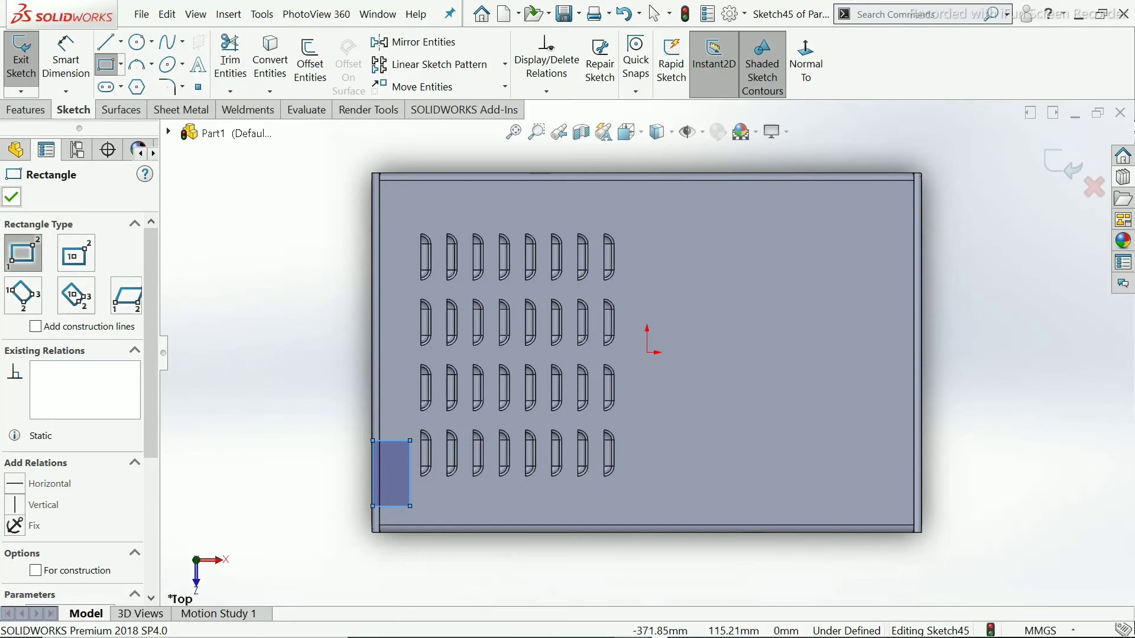
{"action": "left_click", "coordinate": [12, 197]}
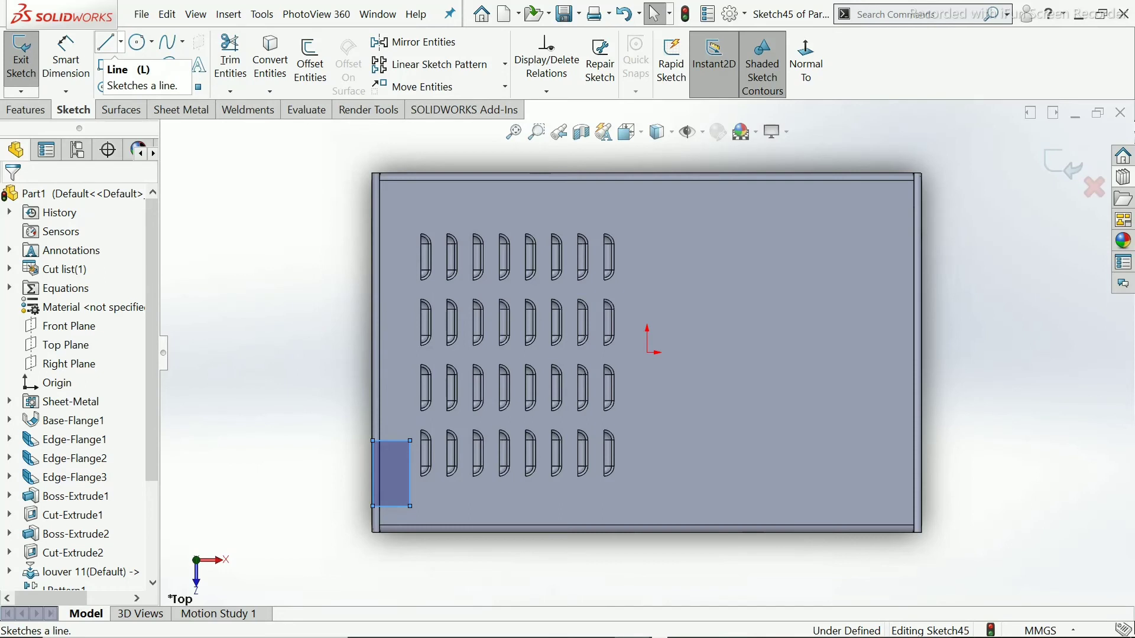
Draw a vertical centerline about 106 mm long from the origin towards the cover's front edge.
{"action": "left_click", "coordinate": [120, 42]}
{"action": "left_click", "coordinate": [147, 87]}
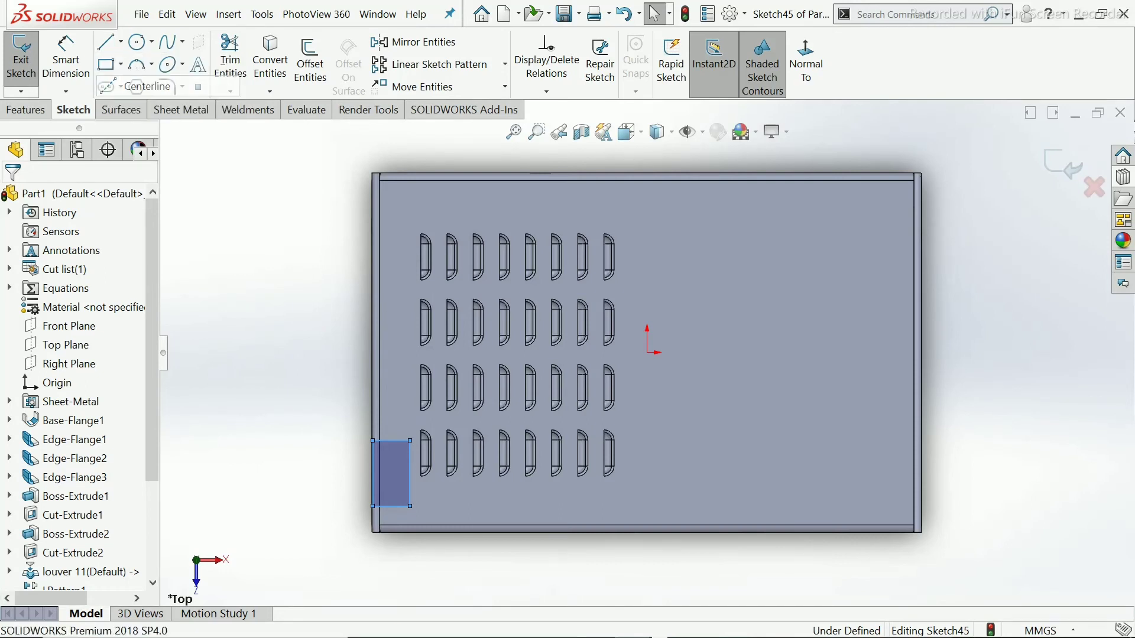
{"action": "left_click", "coordinate": [646, 352]}
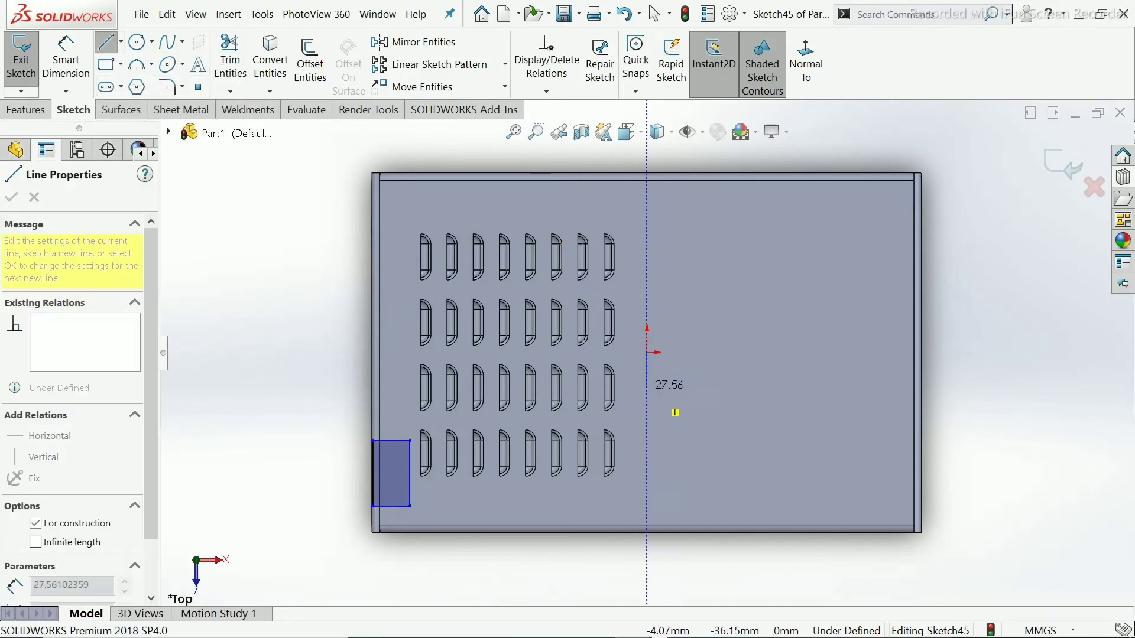
{"action": "left_click", "coordinate": [647, 492]}
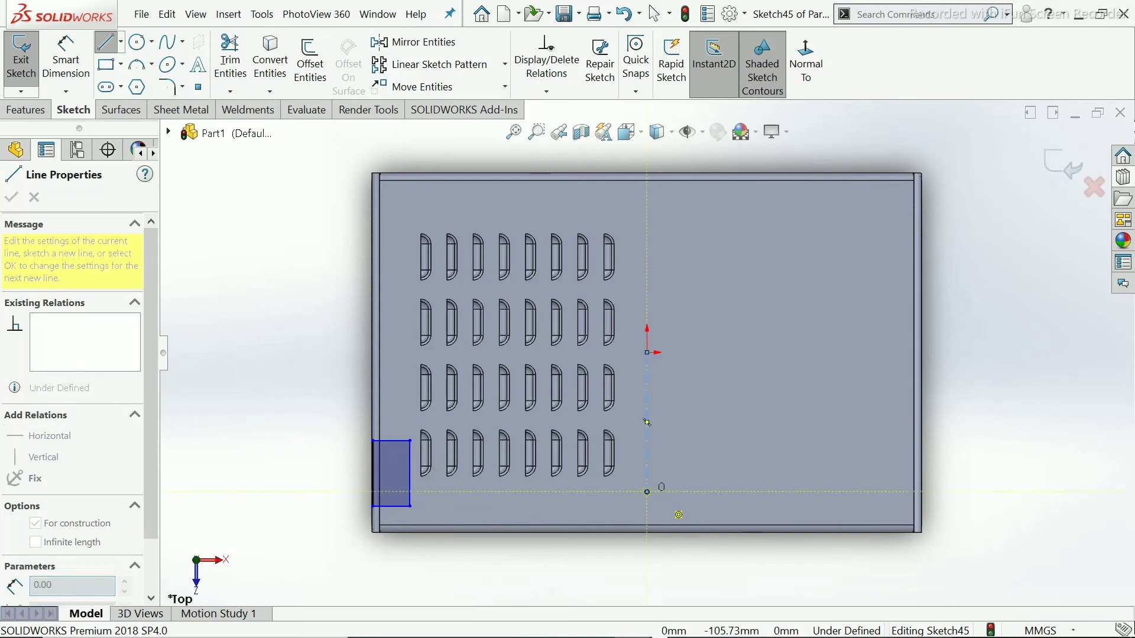
{"action": "right_click", "coordinate": [646, 422]}
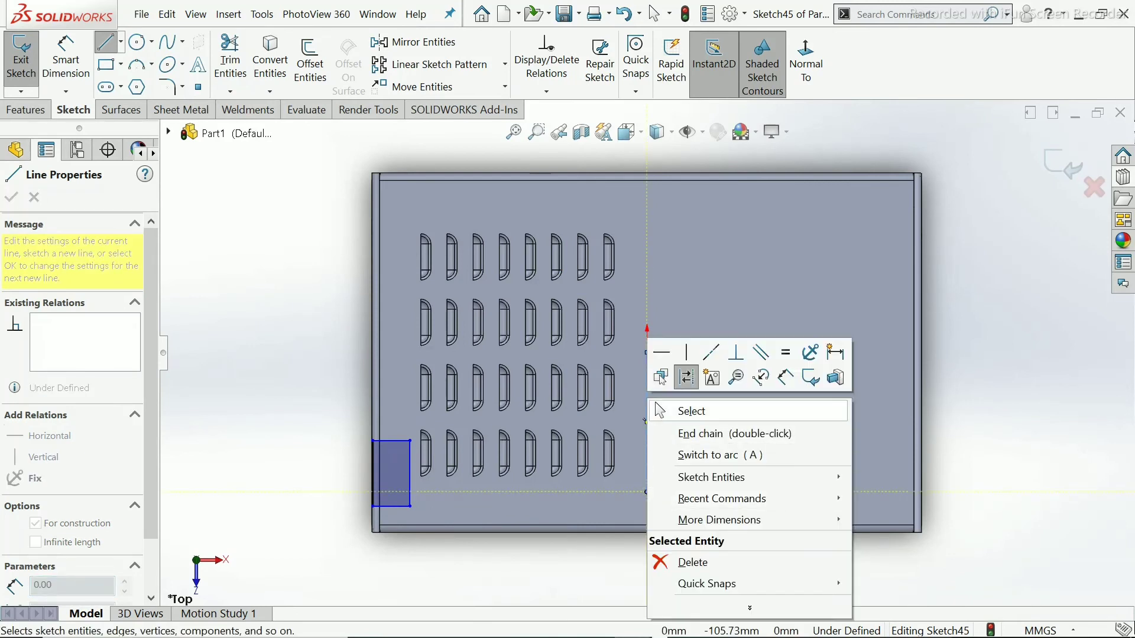
{"action": "left_click", "coordinate": [692, 410]}
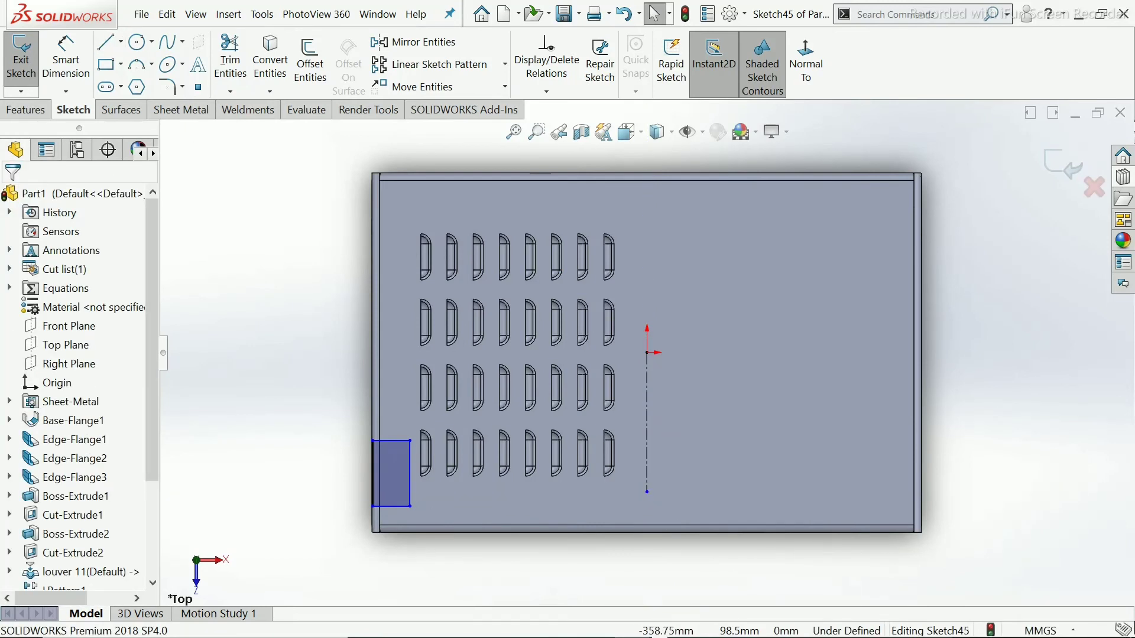
Dimension the gap between the rectangle's front side and the cover's front edge as 20 mm.
{"action": "left_click", "coordinate": [66, 60]}
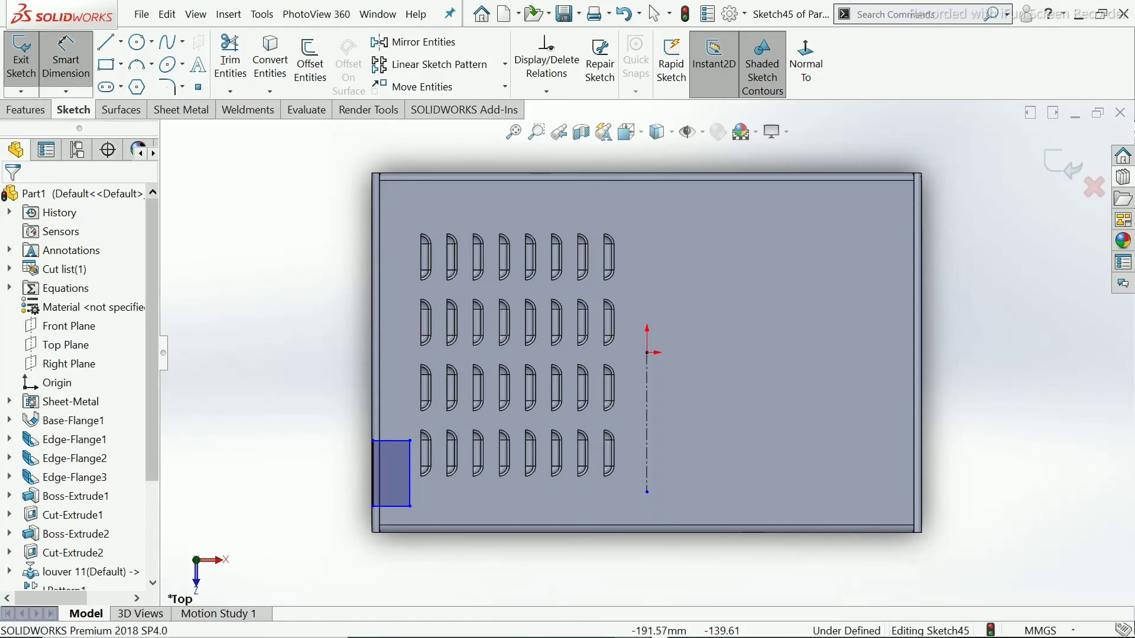
{"action": "left_click", "coordinate": [395, 533]}
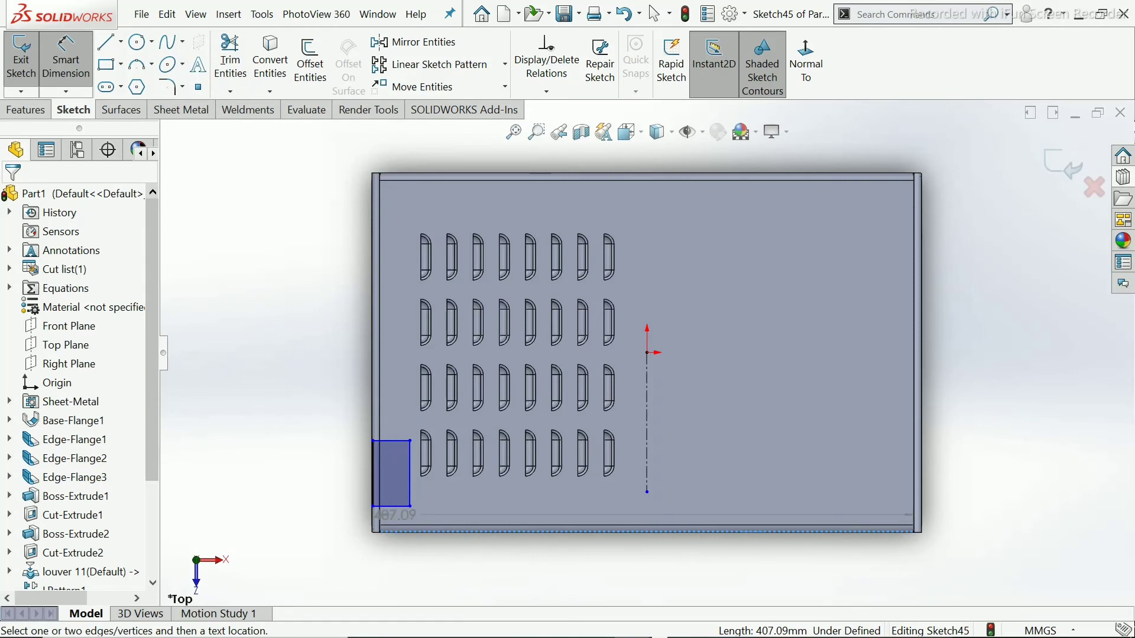
{"action": "left_click", "coordinate": [391, 506]}
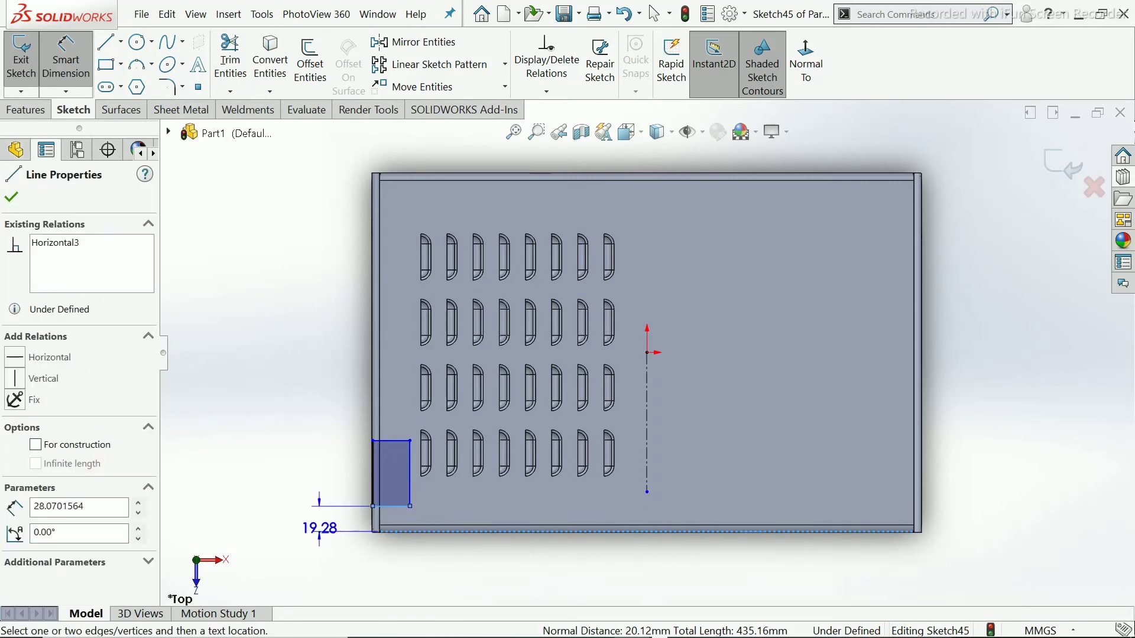
{"action": "left_click", "coordinate": [319, 528]}
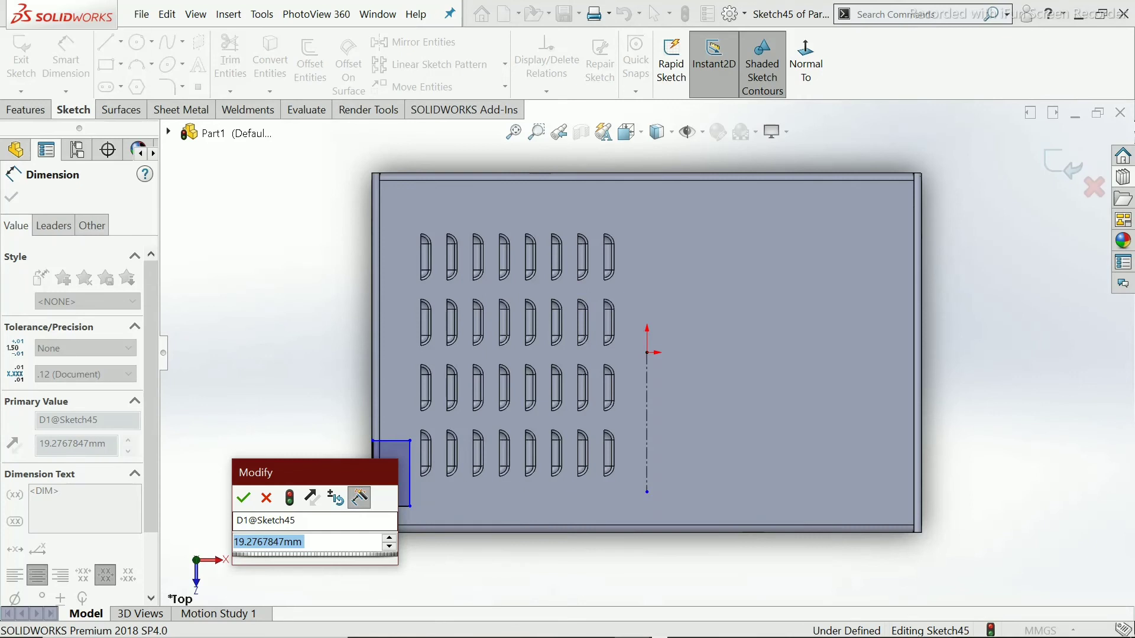
{"action": "type", "text": "20"}
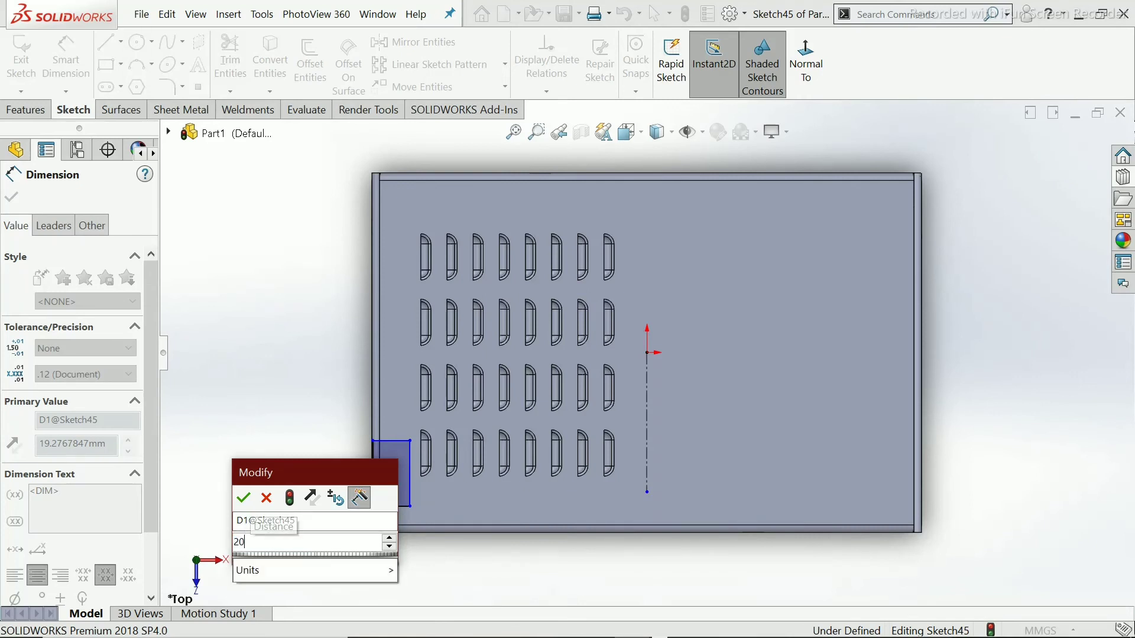
{"action": "key", "text": "Return"}
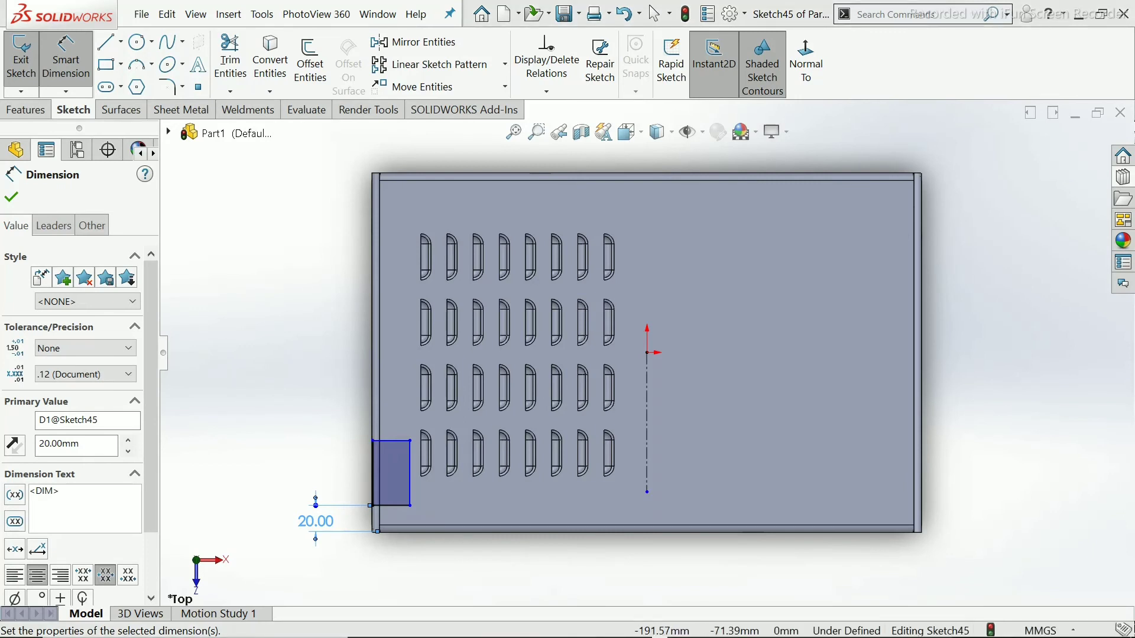
Dimension the sketched rectangle to 30 mm across the cover and 45 mm along its side edge.
{"action": "left_click", "coordinate": [391, 441]}
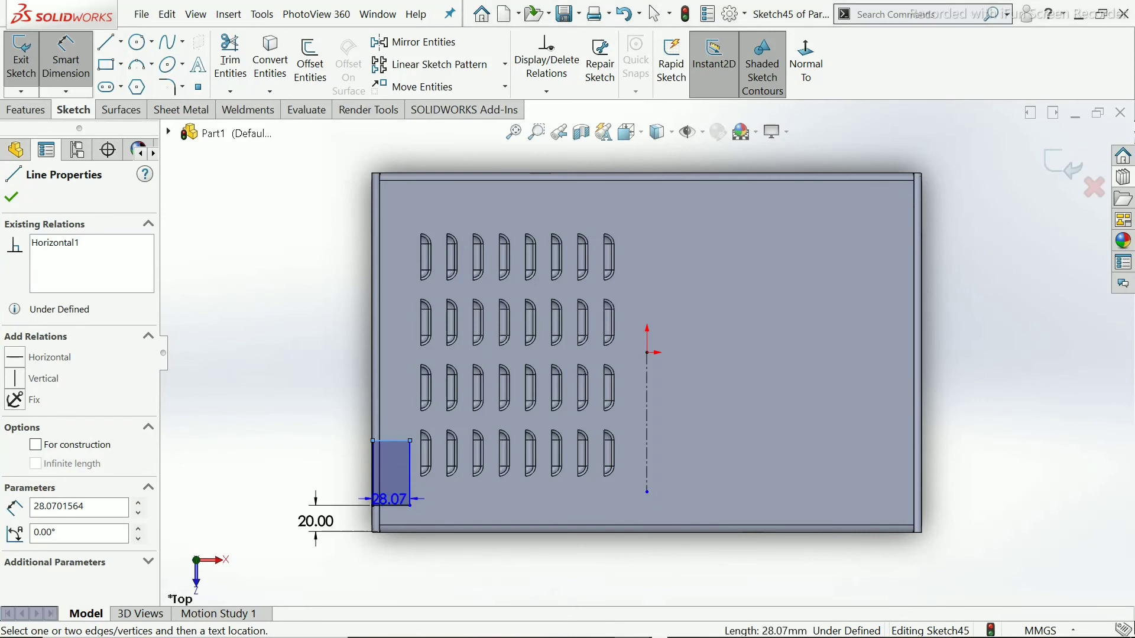
{"action": "left_click", "coordinate": [392, 420]}
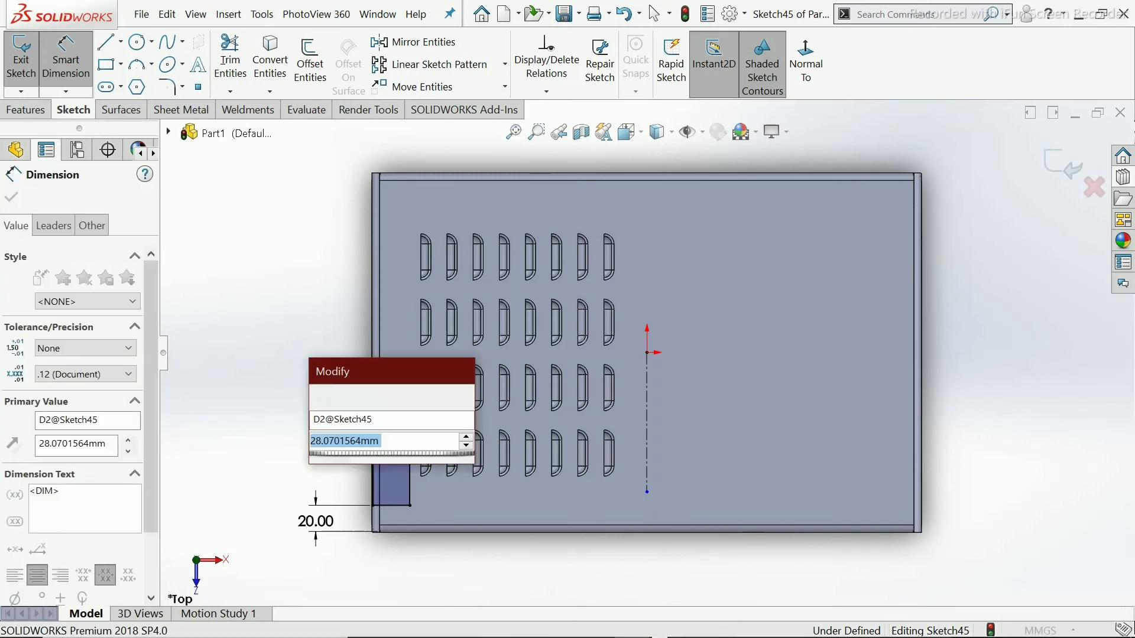
{"action": "type", "text": "30"}
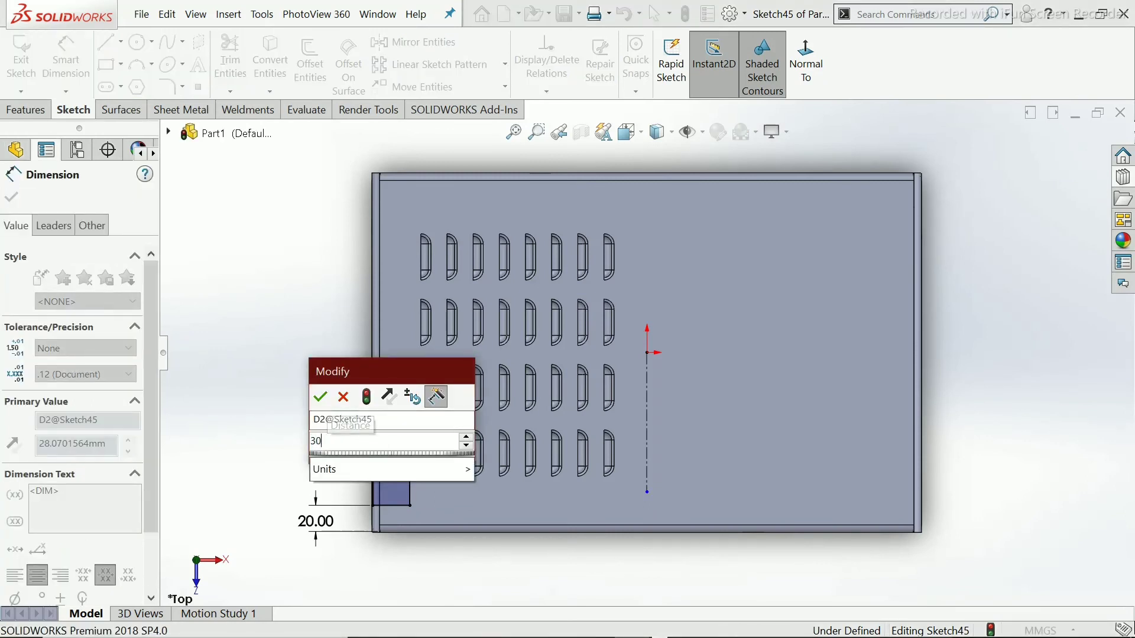
{"action": "key", "text": "Return"}
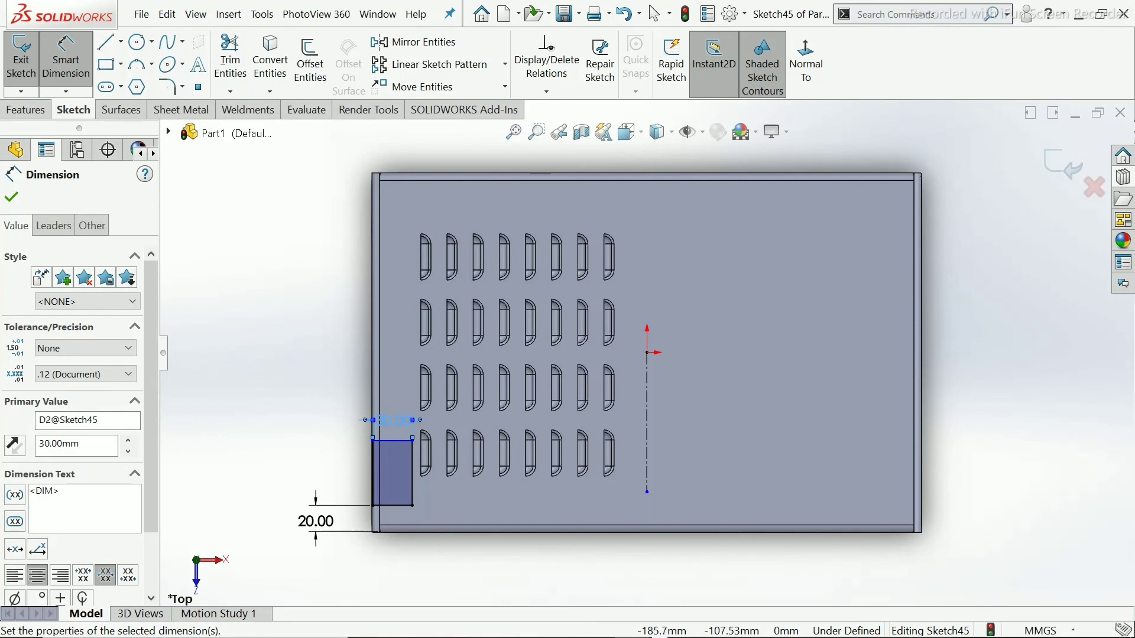
{"action": "left_click", "coordinate": [393, 505]}
{"action": "left_click", "coordinate": [393, 440]}
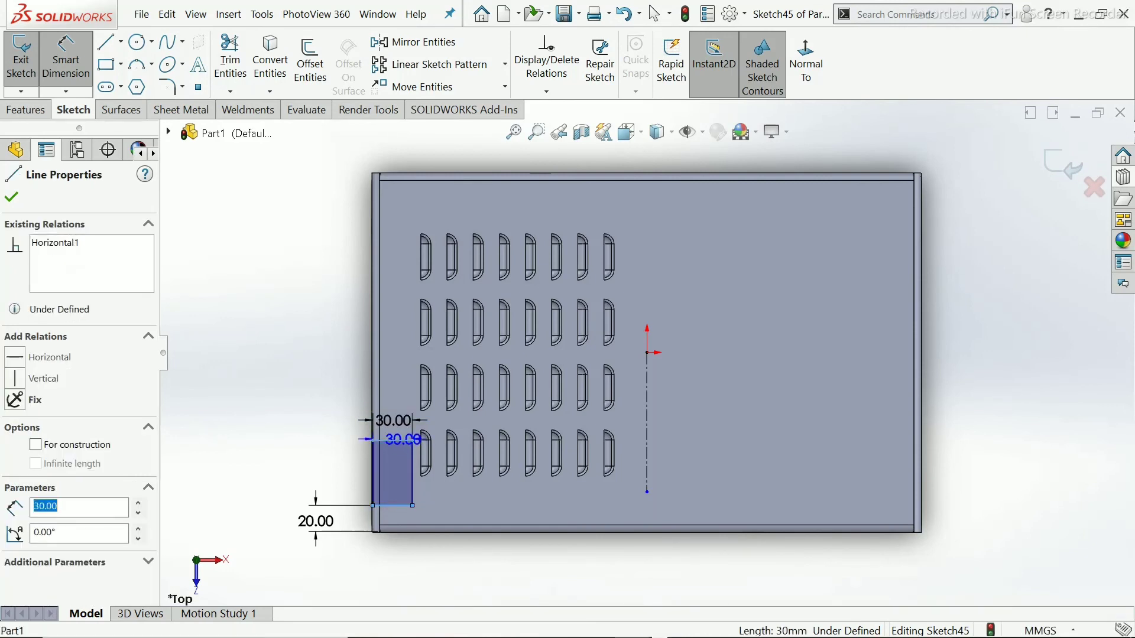
{"action": "left_click", "coordinate": [343, 464]}
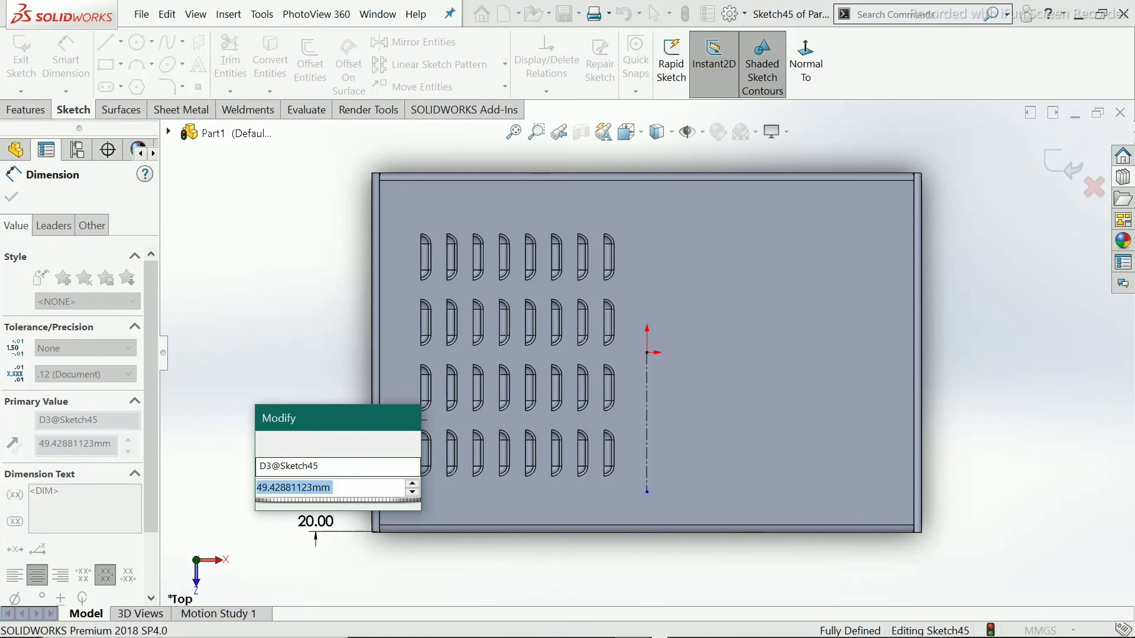
{"action": "type", "text": "45"}
{"action": "key", "text": "Return"}
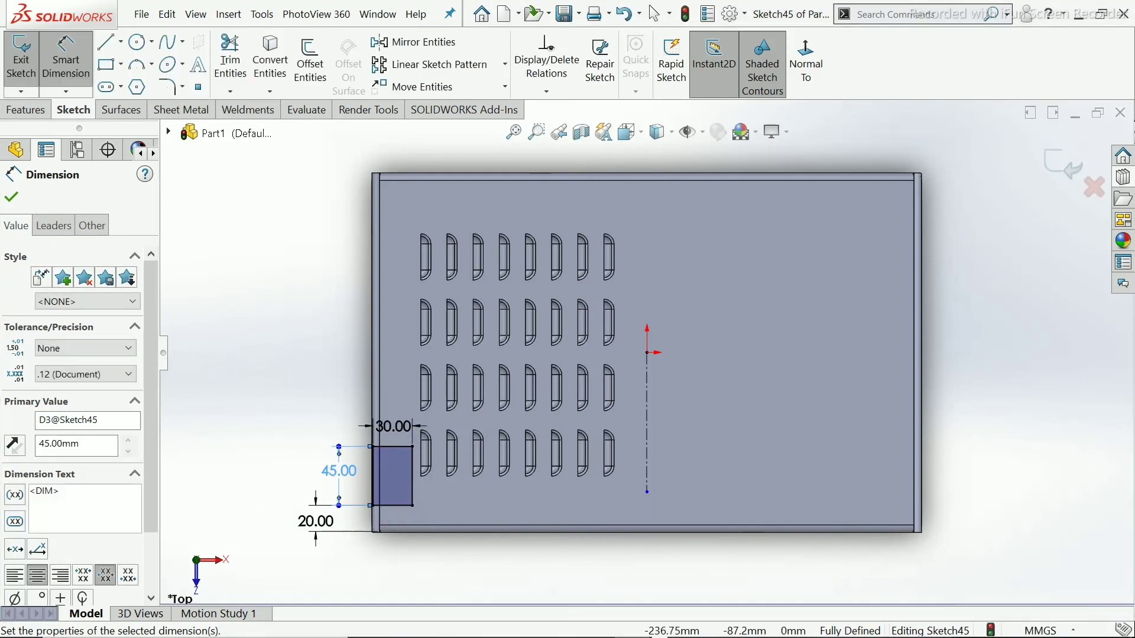
{"action": "left_click", "coordinate": [11, 197]}
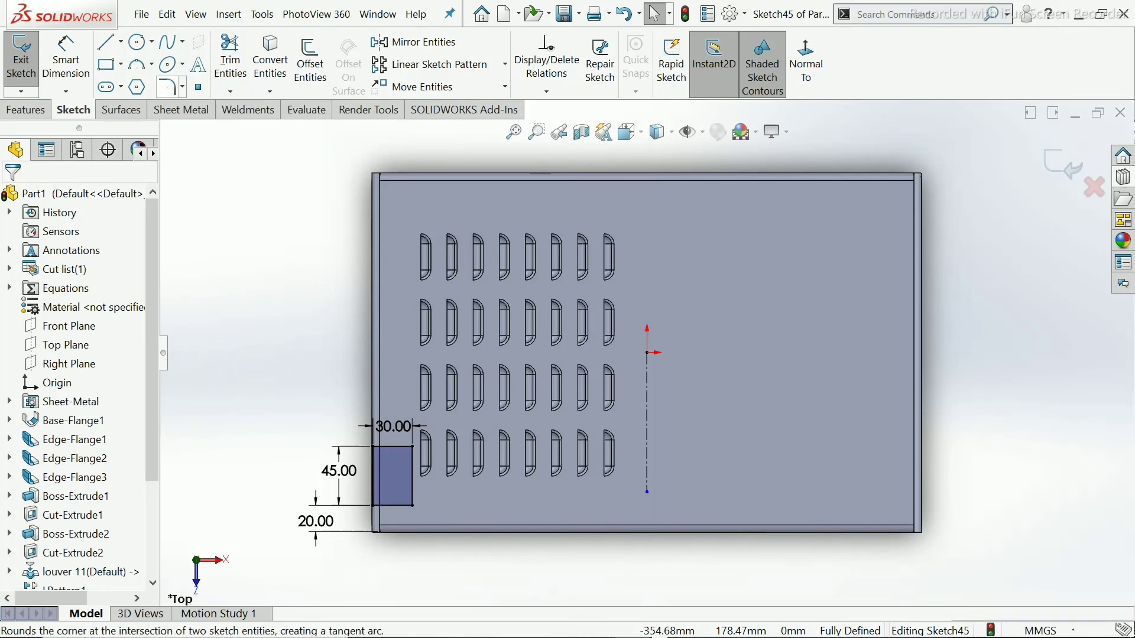
Round the rectangle's two inner corners with 5 mm sketch fillets.
{"action": "left_click", "coordinate": [169, 87]}
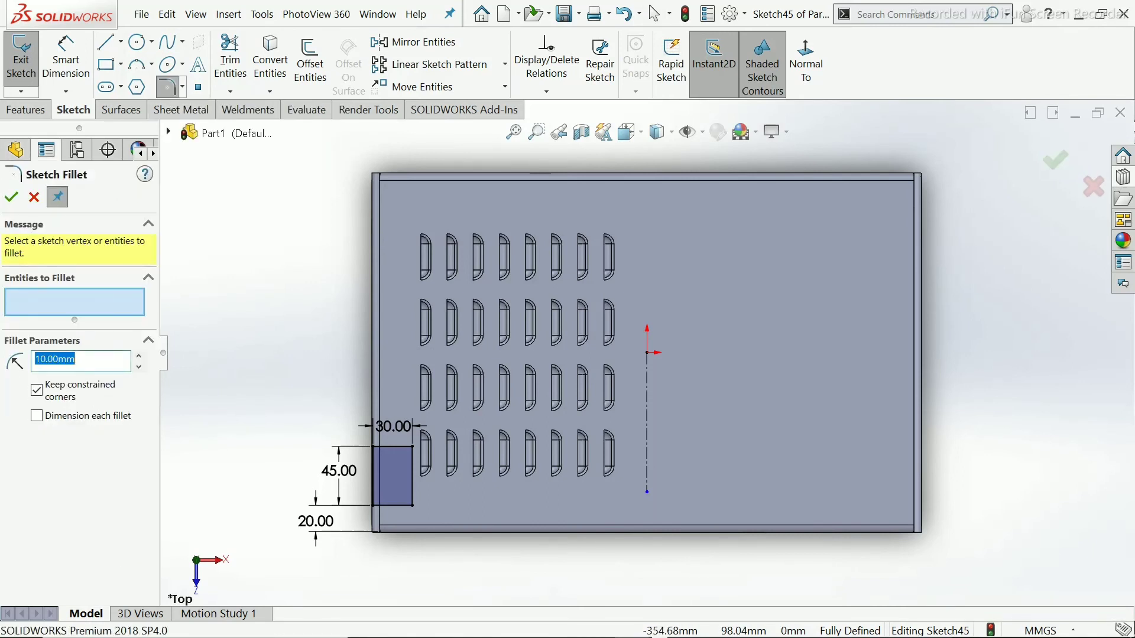
{"action": "type", "text": "5"}
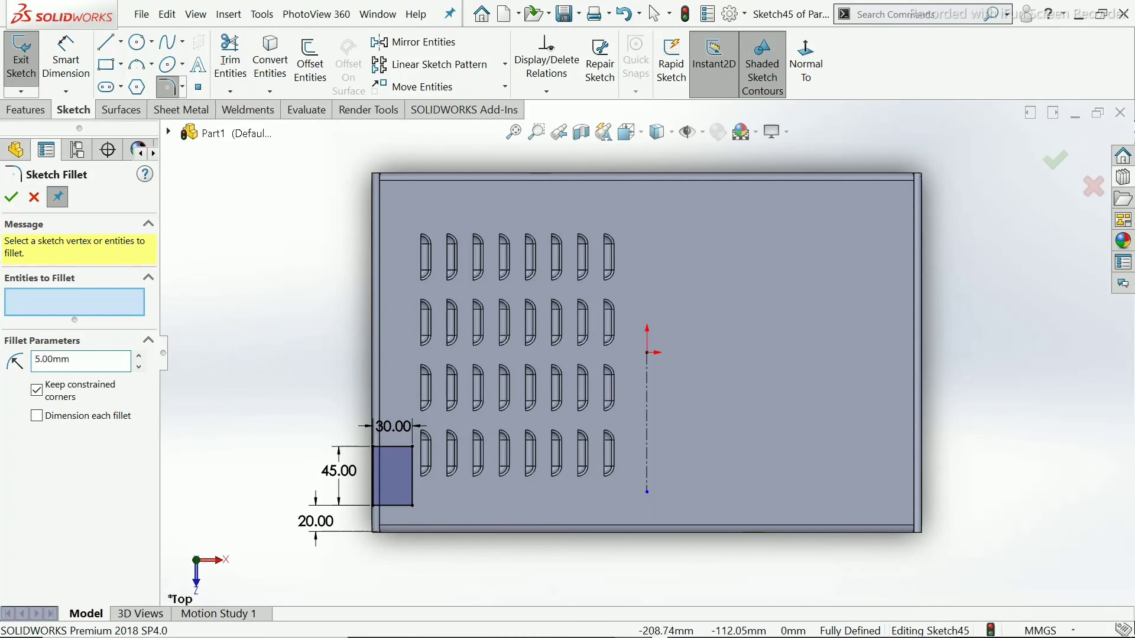
{"action": "left_click", "coordinate": [412, 506]}
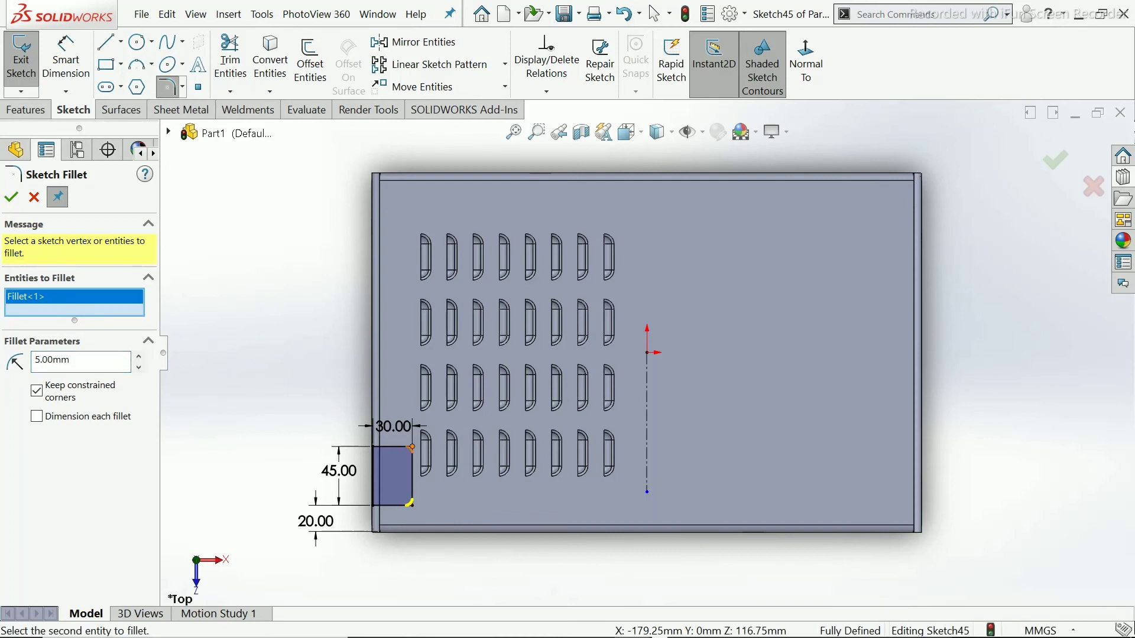
{"action": "left_click", "coordinate": [412, 448]}
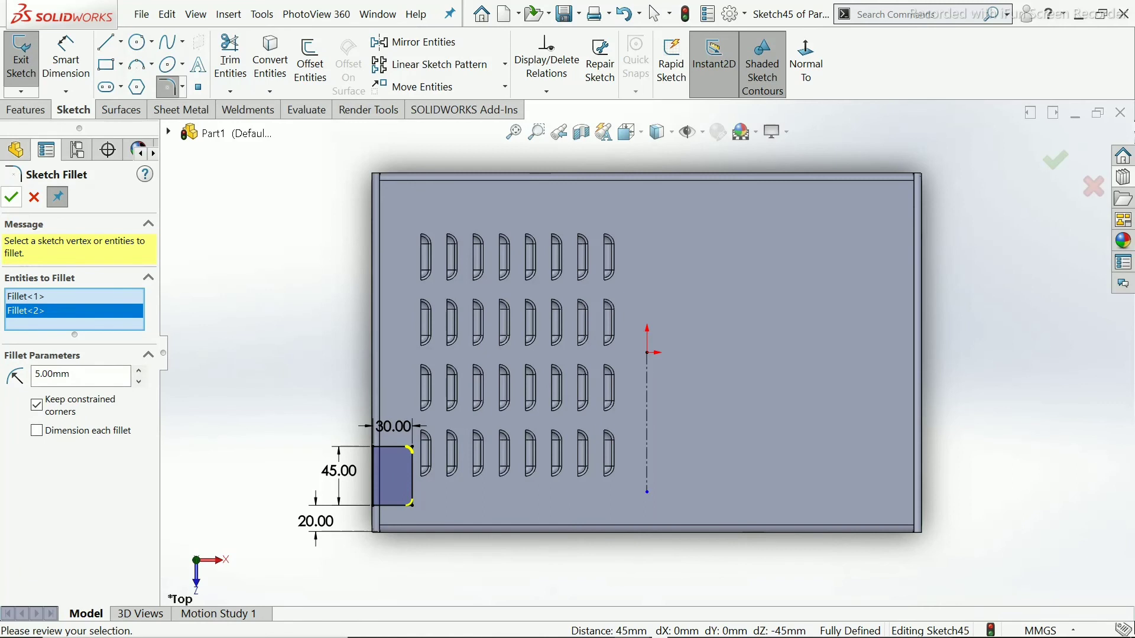
{"action": "left_click", "coordinate": [11, 196]}
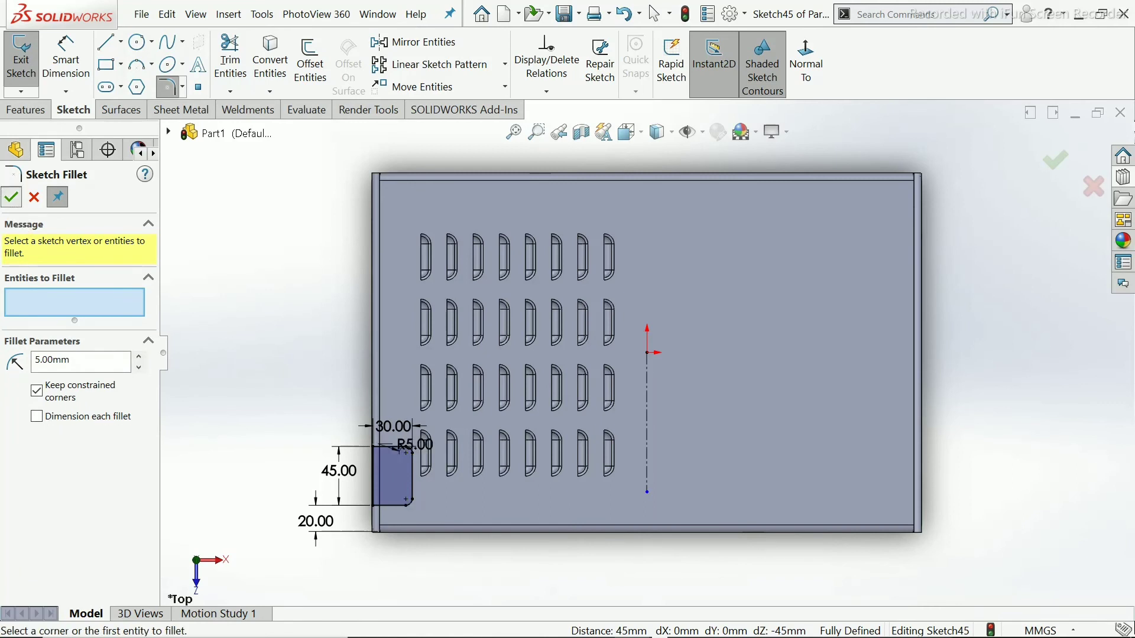
{"action": "left_click", "coordinate": [11, 197]}
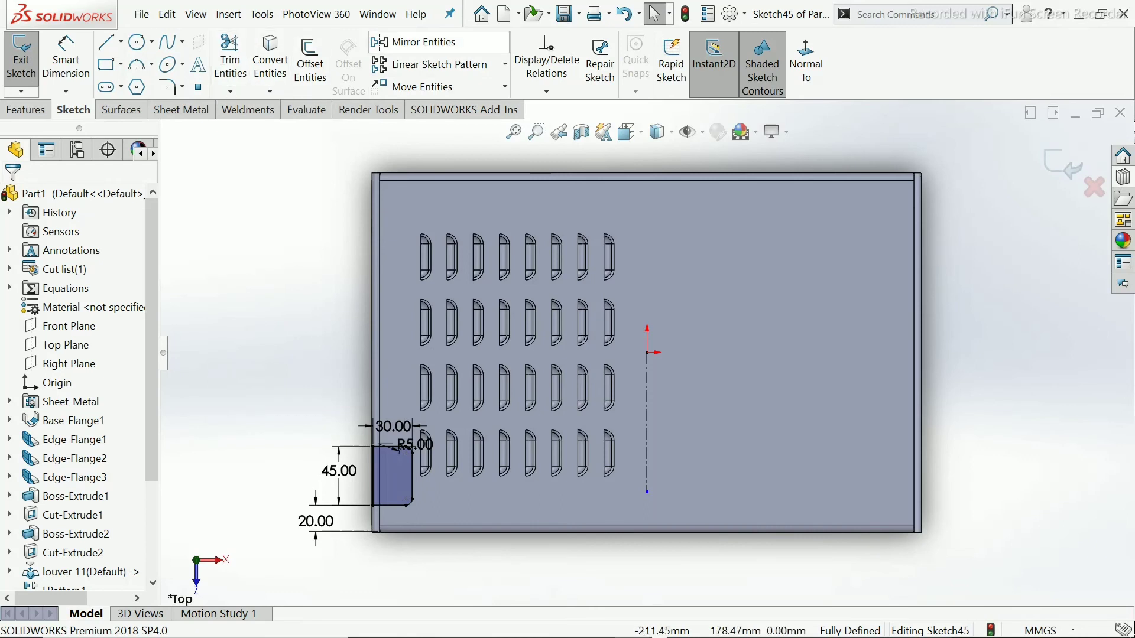
Mirror all four lines and both fillet arcs of the filleted rectangle about the vertical centerline, keeping the original.
{"action": "left_click", "coordinate": [421, 42]}
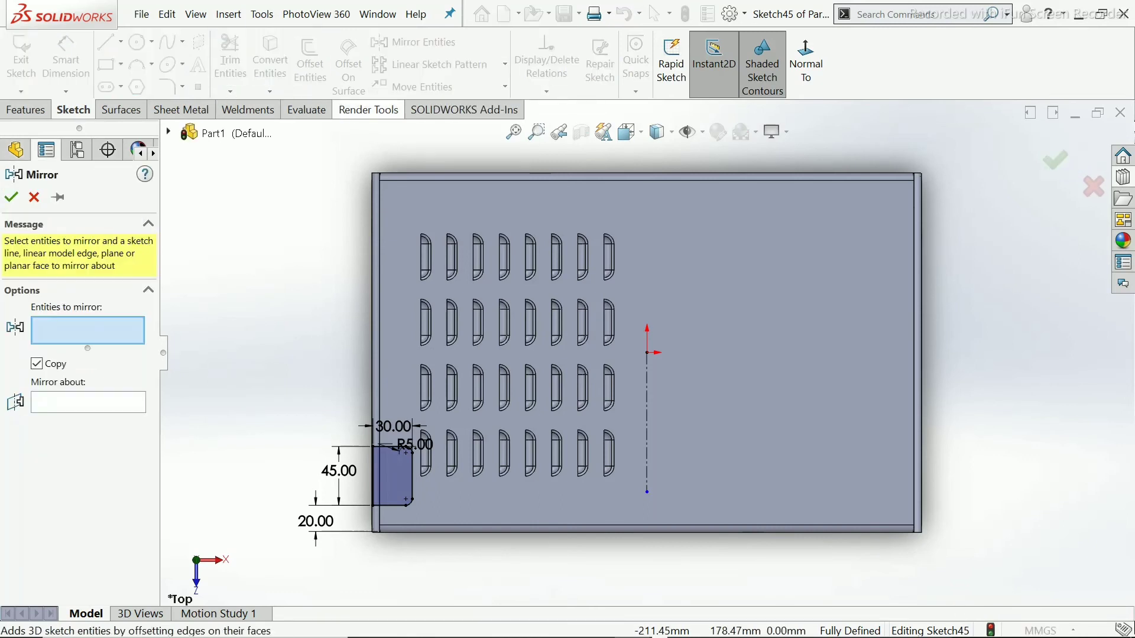
{"action": "left_click", "coordinate": [373, 463]}
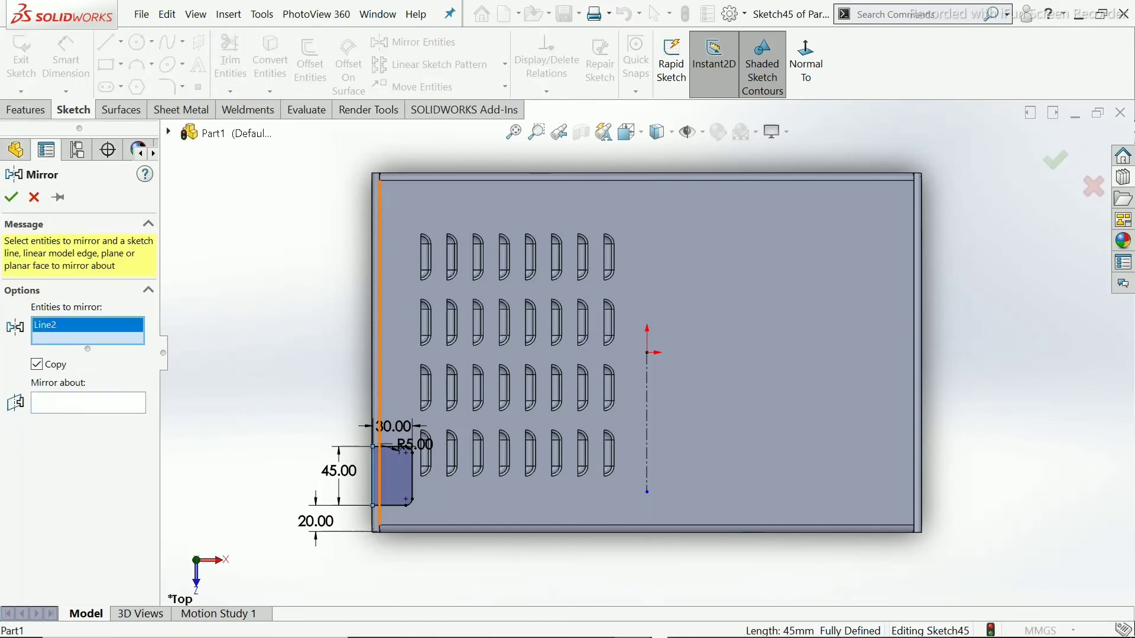
{"action": "left_click", "coordinate": [404, 449]}
{"action": "scroll", "coordinate": [390, 464], "scroll_direction": "down", "scroll_amount": 5}
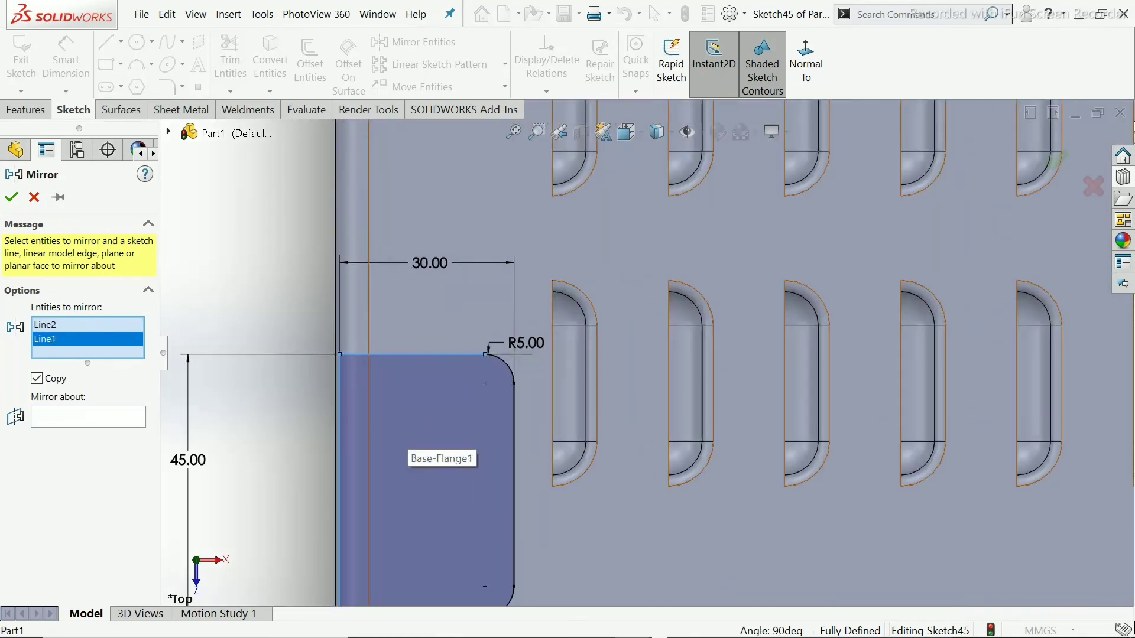
{"action": "left_click", "coordinate": [505, 363]}
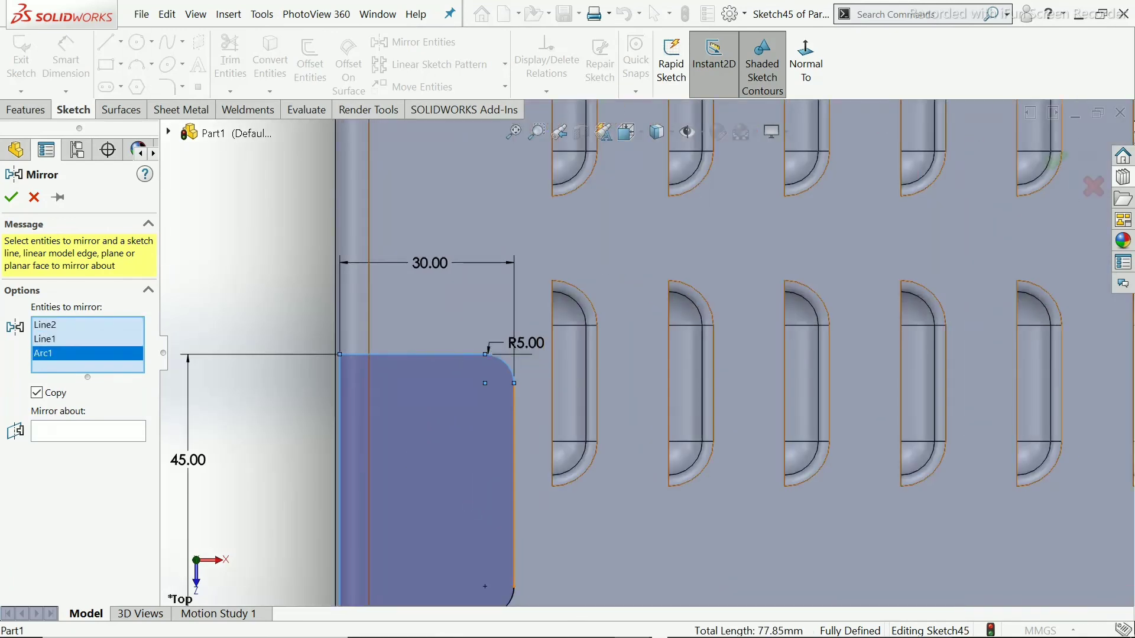
{"action": "left_click", "coordinate": [514, 449]}
{"action": "scroll", "coordinate": [644, 353], "scroll_direction": "up", "scroll_amount": 4}
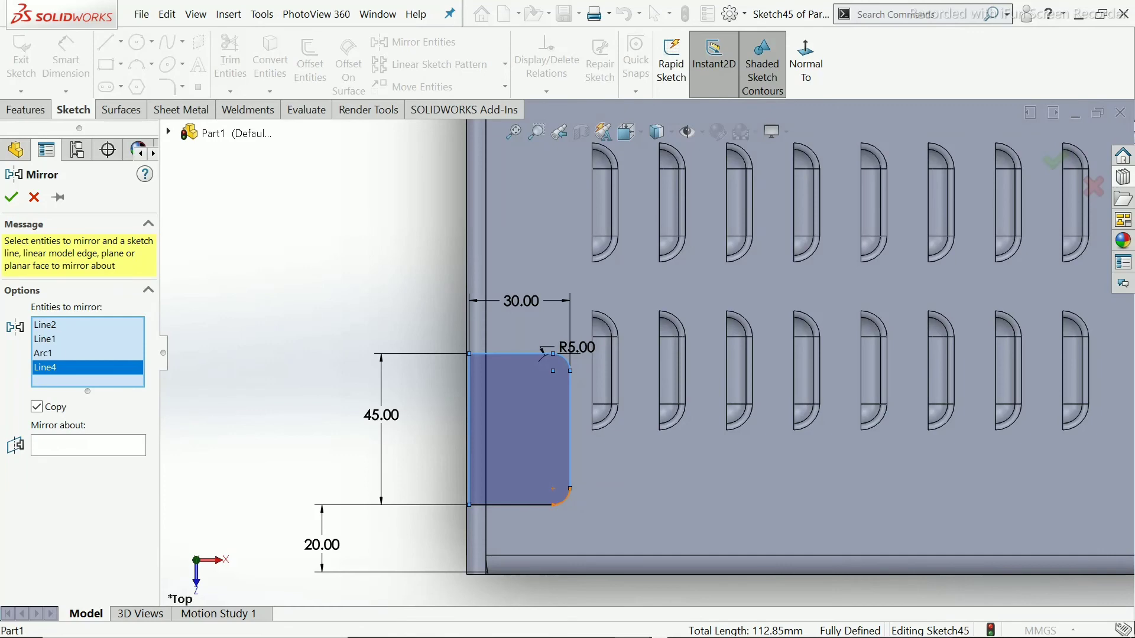
{"action": "left_click", "coordinate": [564, 498]}
{"action": "left_click", "coordinate": [515, 505]}
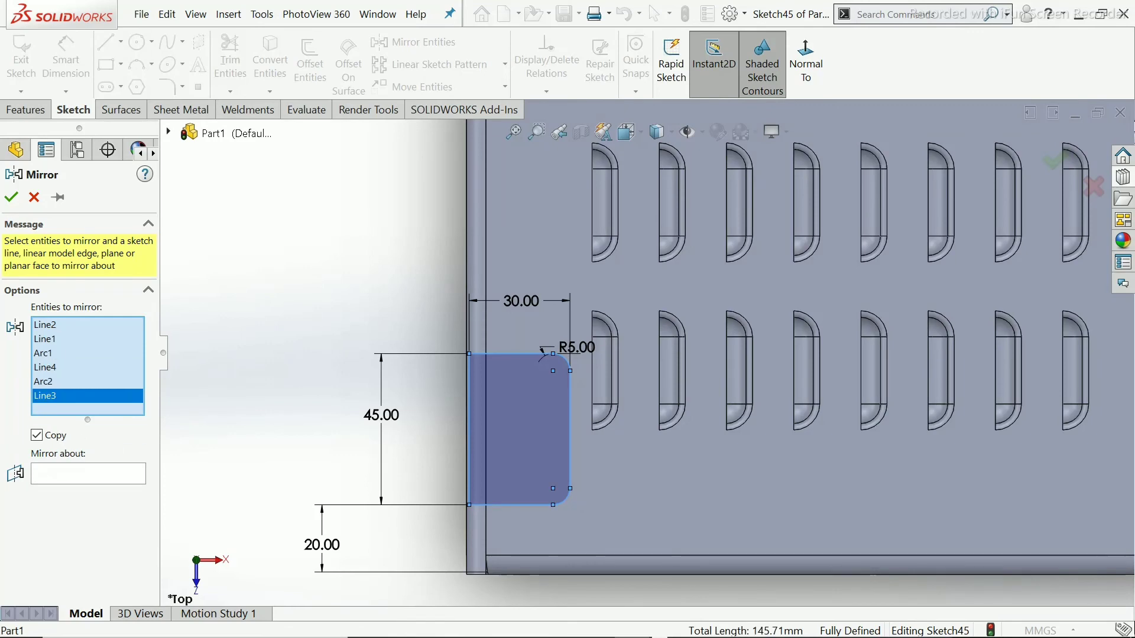
{"action": "left_click", "coordinate": [88, 473]}
{"action": "scroll", "coordinate": [641, 348], "scroll_direction": "up", "scroll_amount": 5}
{"action": "scroll", "coordinate": [809, 337], "scroll_direction": "down", "scroll_amount": 4}
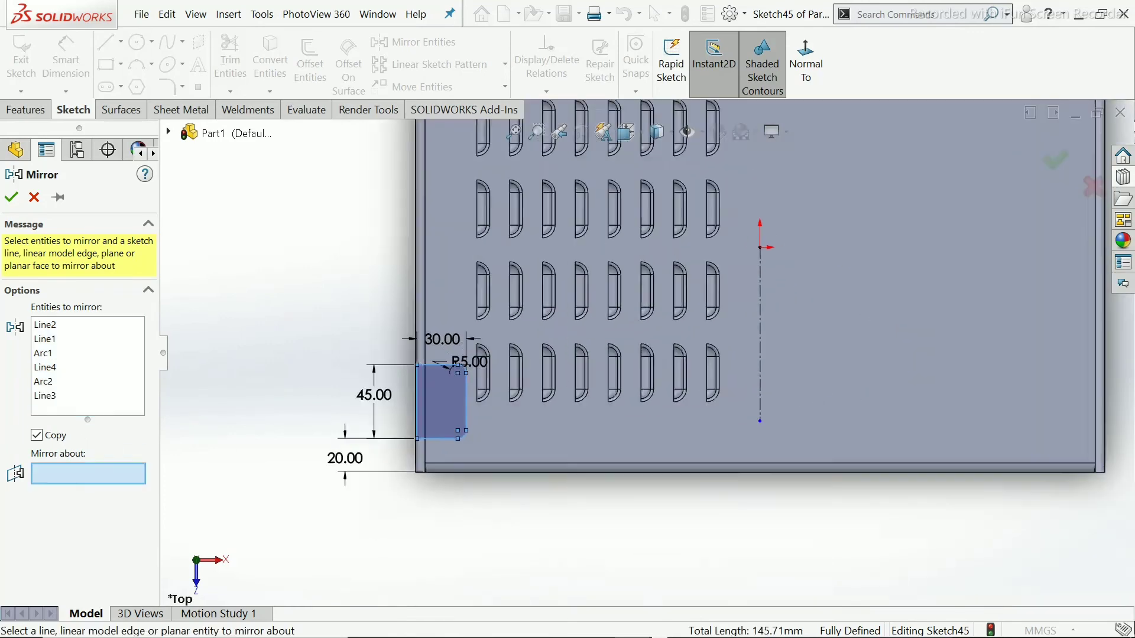
{"action": "left_click", "coordinate": [744, 347]}
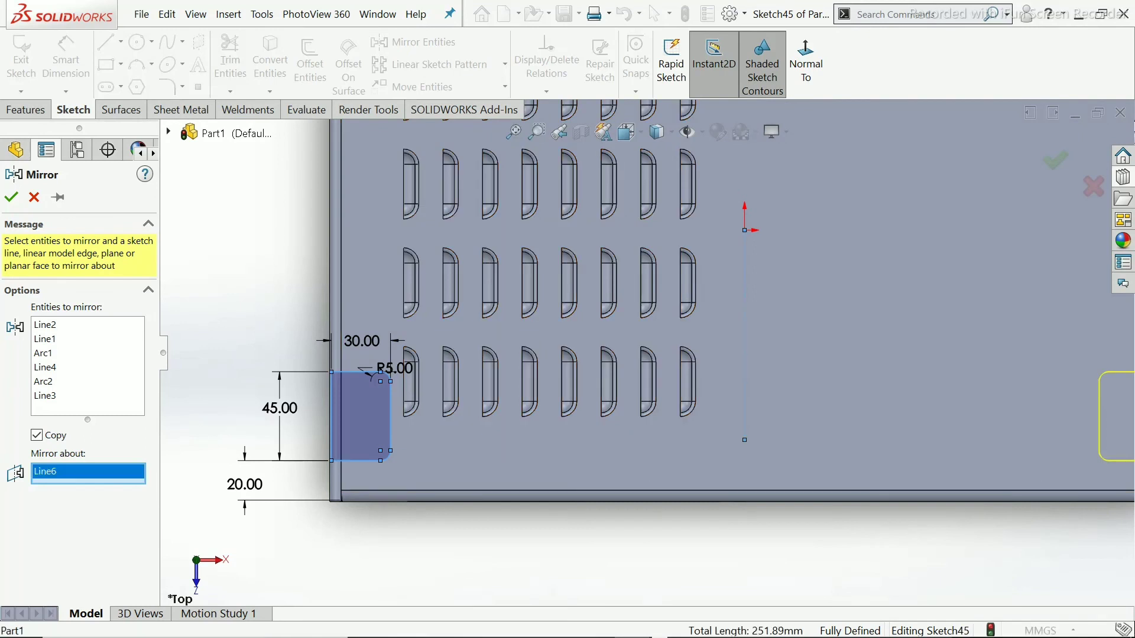
{"action": "scroll", "coordinate": [696, 346], "scroll_direction": "up", "scroll_amount": 3}
{"action": "scroll", "coordinate": [646, 352], "scroll_direction": "up", "scroll_amount": 2}
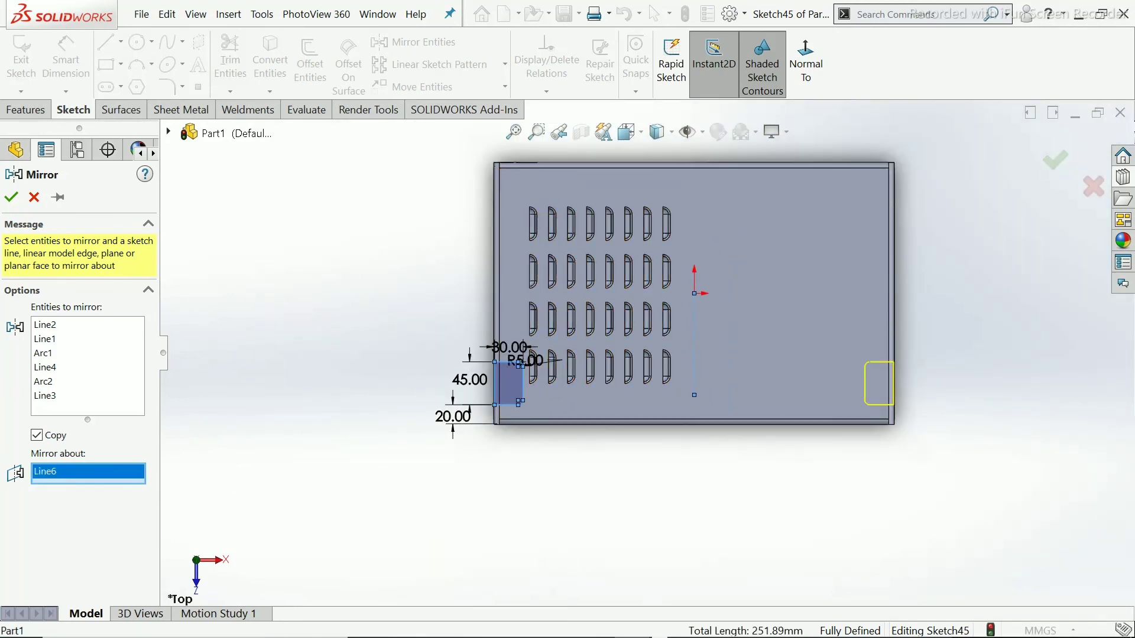
{"action": "left_click", "coordinate": [11, 197]}
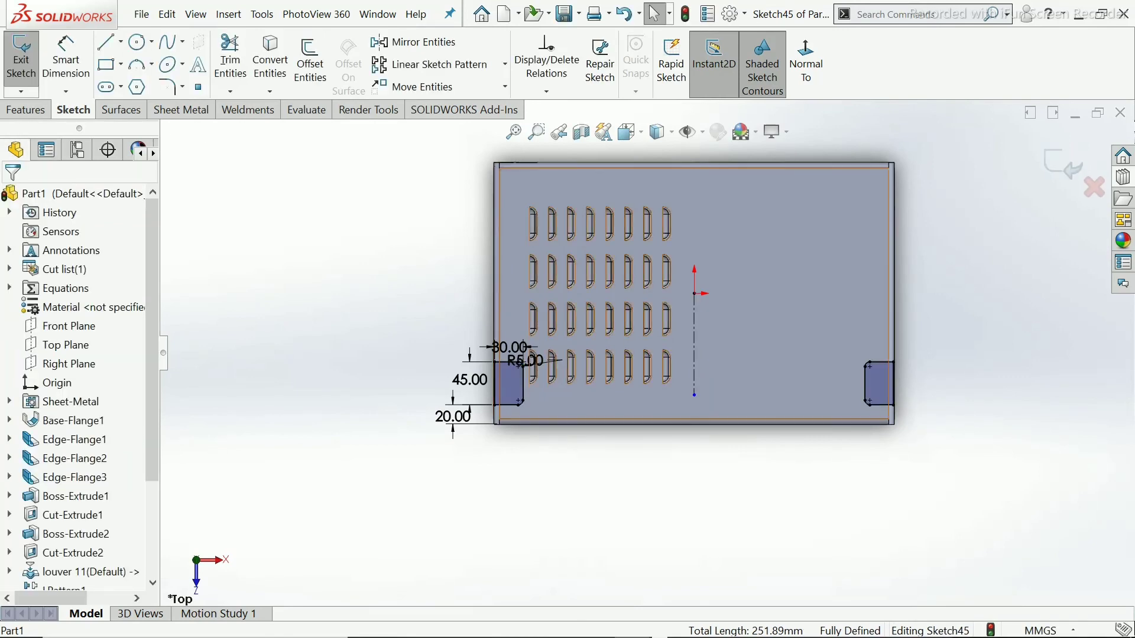
Cut both rounded rectangles into the cover with a blind 10 mm Extruded Cut, keeping the Normal cut option on.
{"action": "scroll", "coordinate": [682, 236], "scroll_direction": "down", "scroll_amount": 3}
{"action": "scroll", "coordinate": [647, 351], "scroll_direction": "up", "scroll_amount": 3}
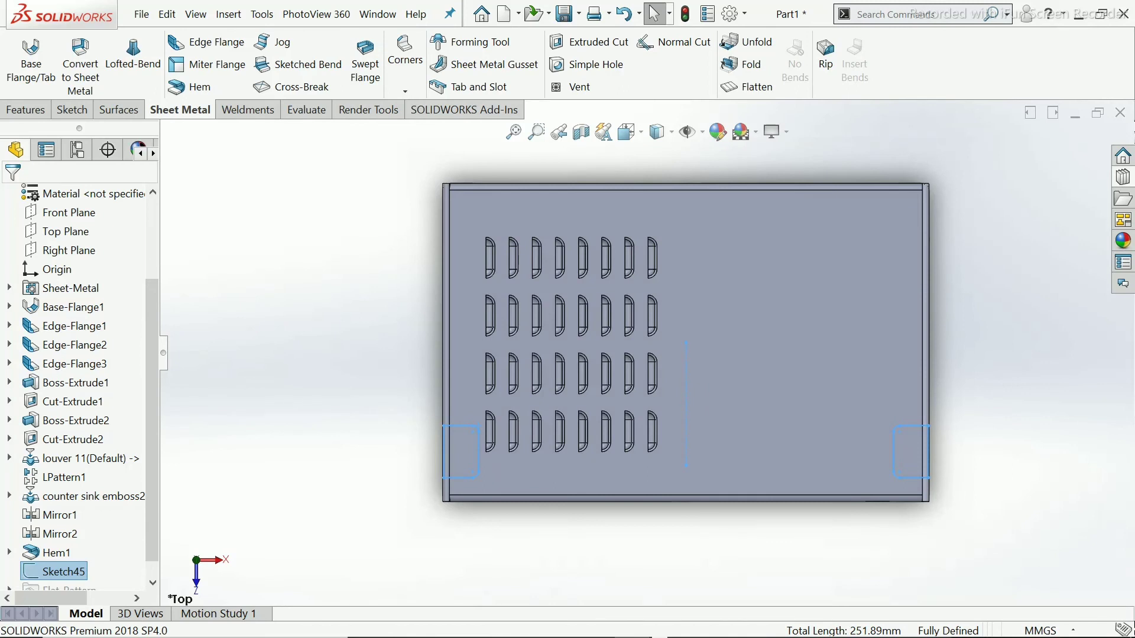
{"action": "left_click", "coordinate": [589, 42]}
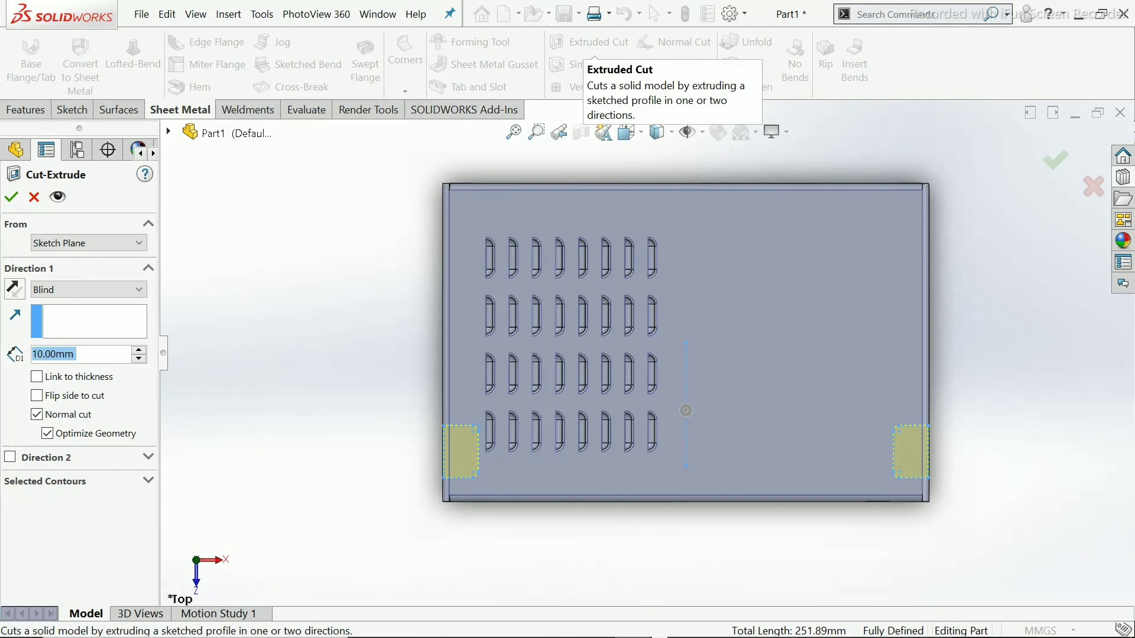
{"action": "middle_click_drag", "start_coordinate": [641, 366], "coordinate": [697, 260]}
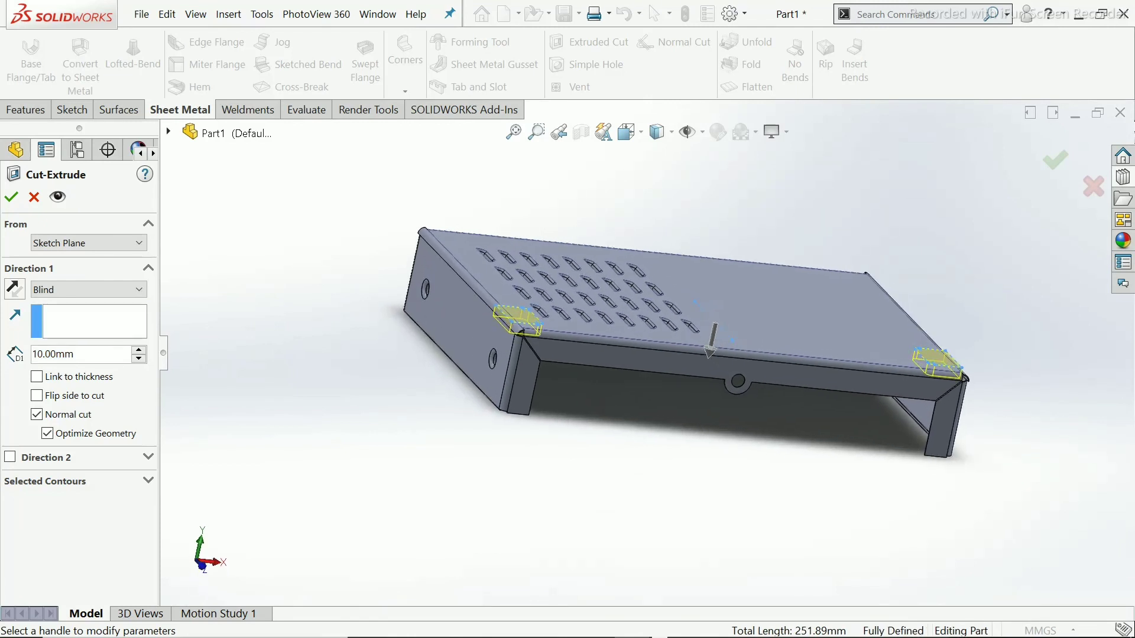
{"action": "scroll", "coordinate": [647, 309], "scroll_direction": "down", "scroll_amount": 3}
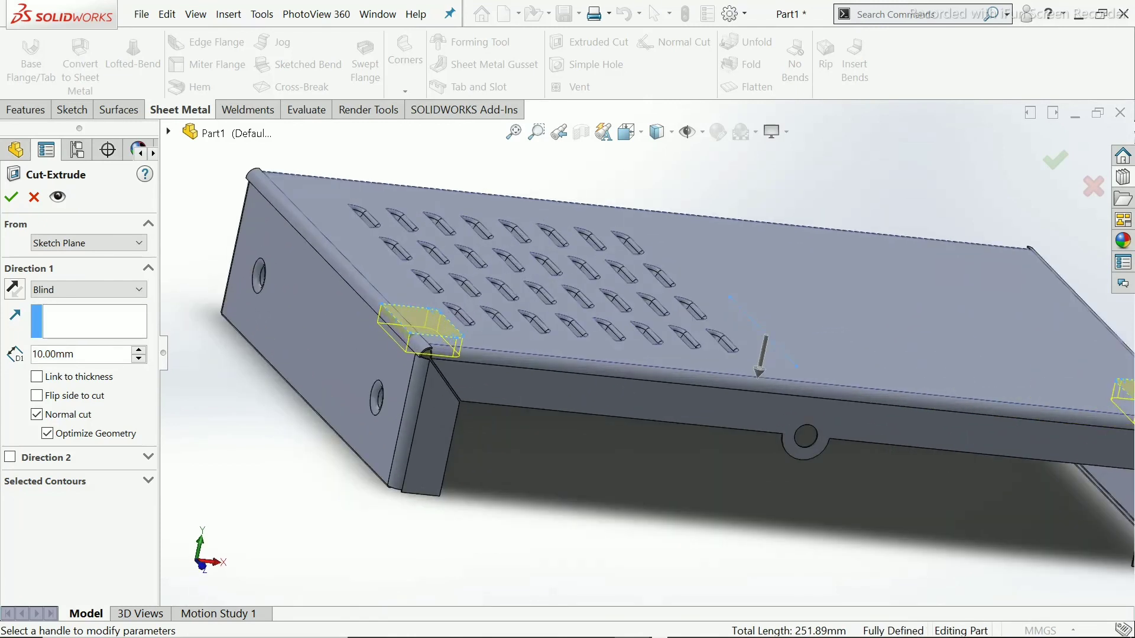
{"action": "left_click", "coordinate": [11, 197]}
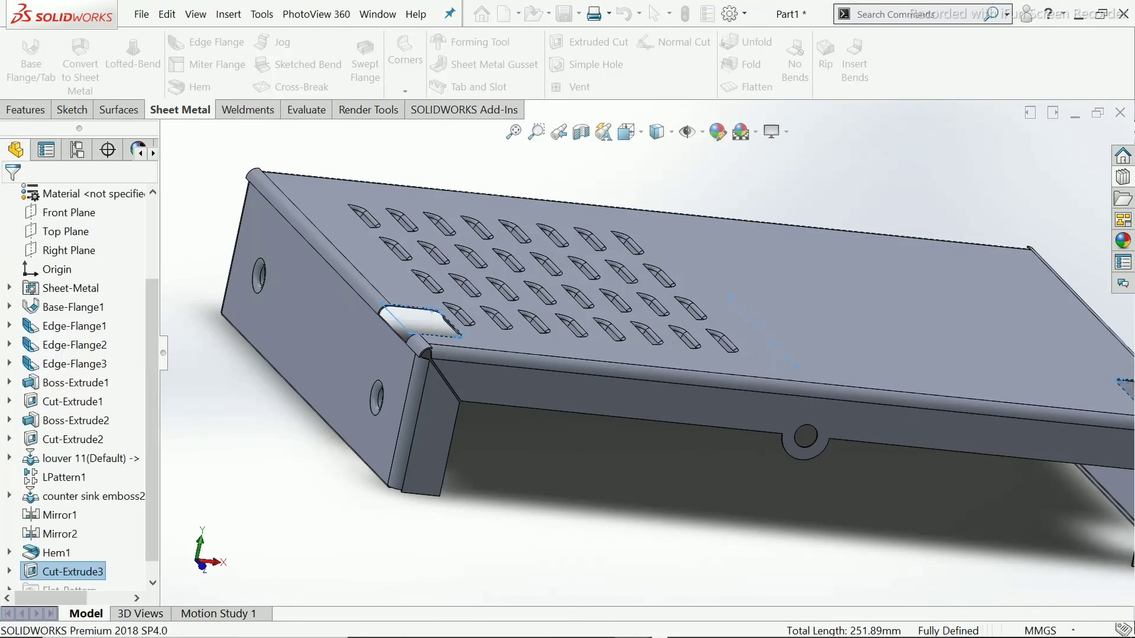
{"action": "key", "text": "Escape"}
{"action": "middle_click_drag", "start_coordinate": [739, 355], "coordinate": [709, 431]}
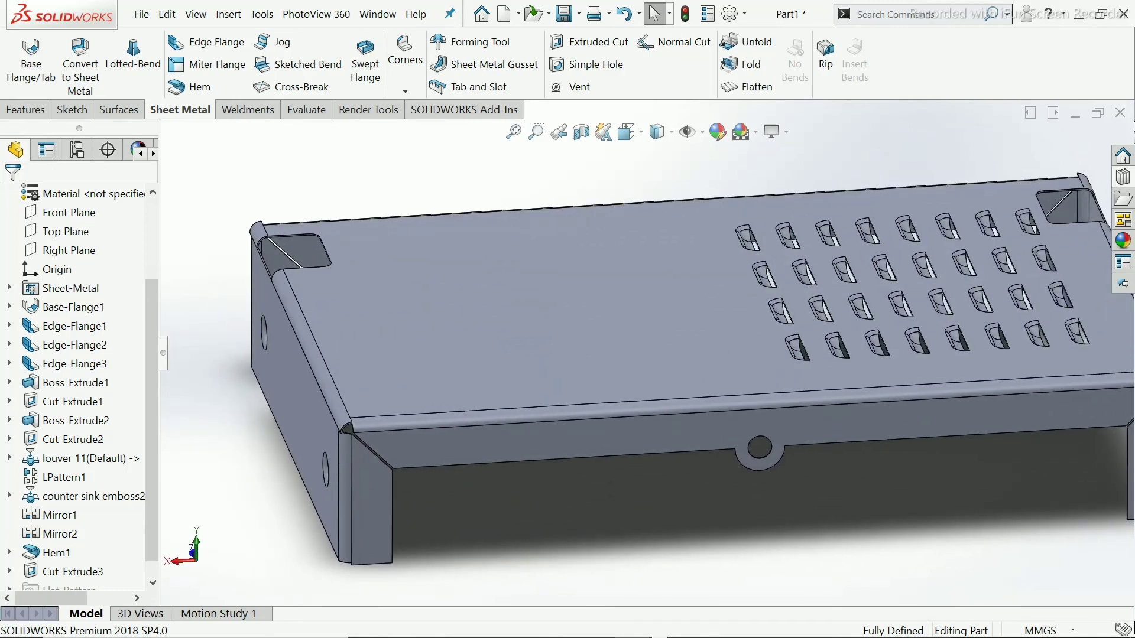
{"action": "scroll", "coordinate": [709, 431], "scroll_direction": "up", "scroll_amount": 2}
{"action": "scroll", "coordinate": [710, 444], "scroll_direction": "down", "scroll_amount": 2}
{"action": "scroll", "coordinate": [650, 342], "scroll_direction": "up", "scroll_amount": 2}
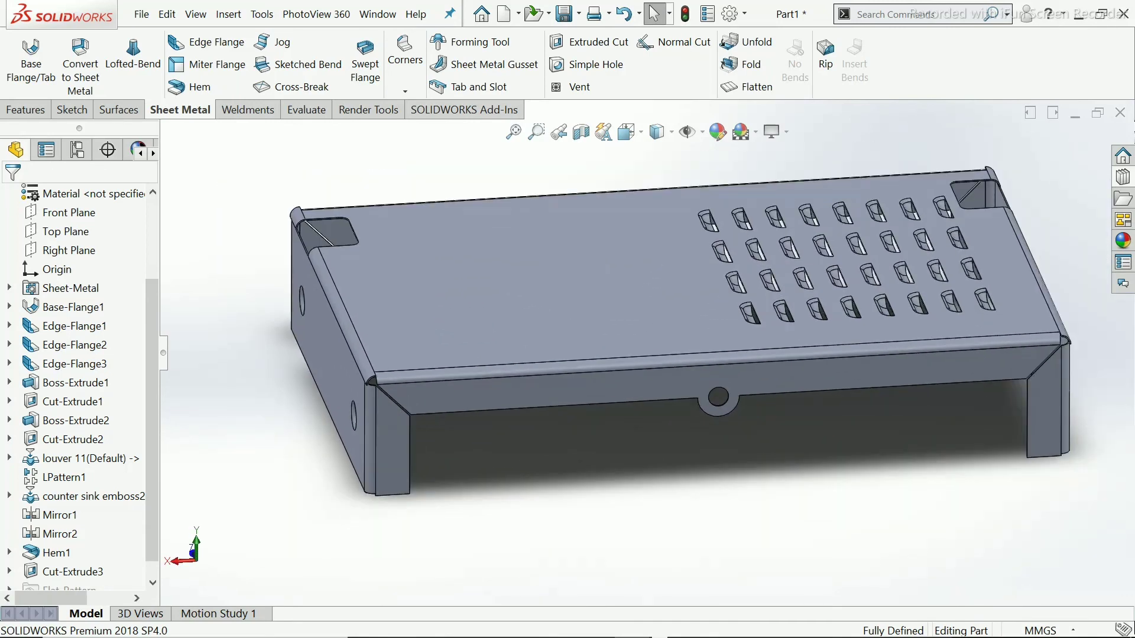
Open the part's material library and browse the Steel, Zinc Alloys, Other Alloys, Other Metals and Other Non-metals categories.
{"action": "scroll", "coordinate": [82, 384], "scroll_direction": "up", "scroll_amount": 3}
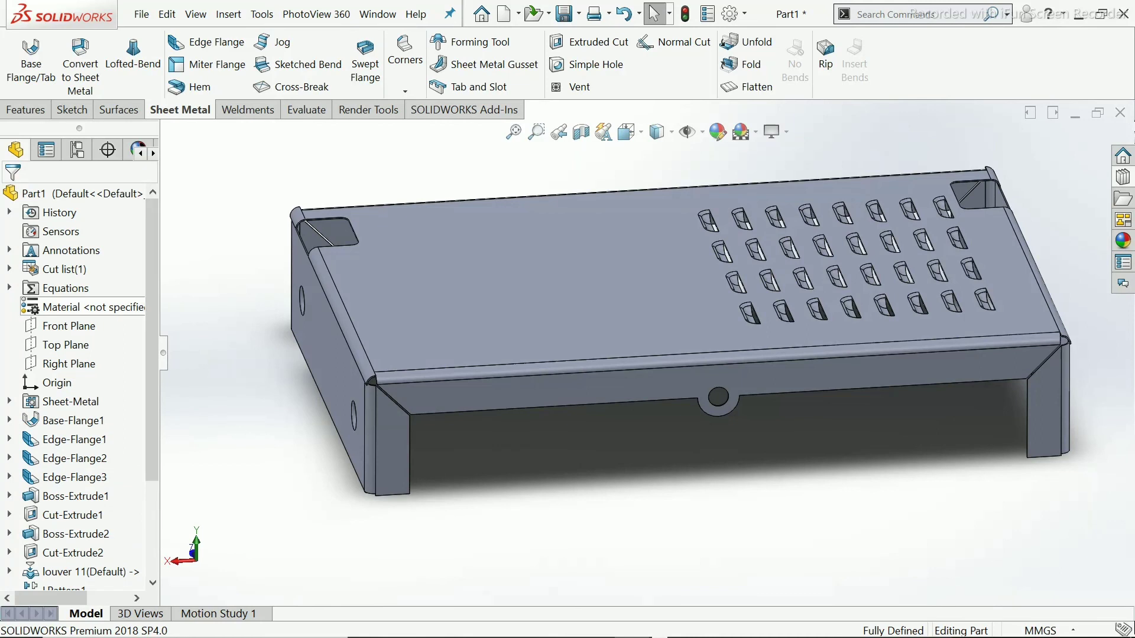
{"action": "right_click", "coordinate": [118, 307]}
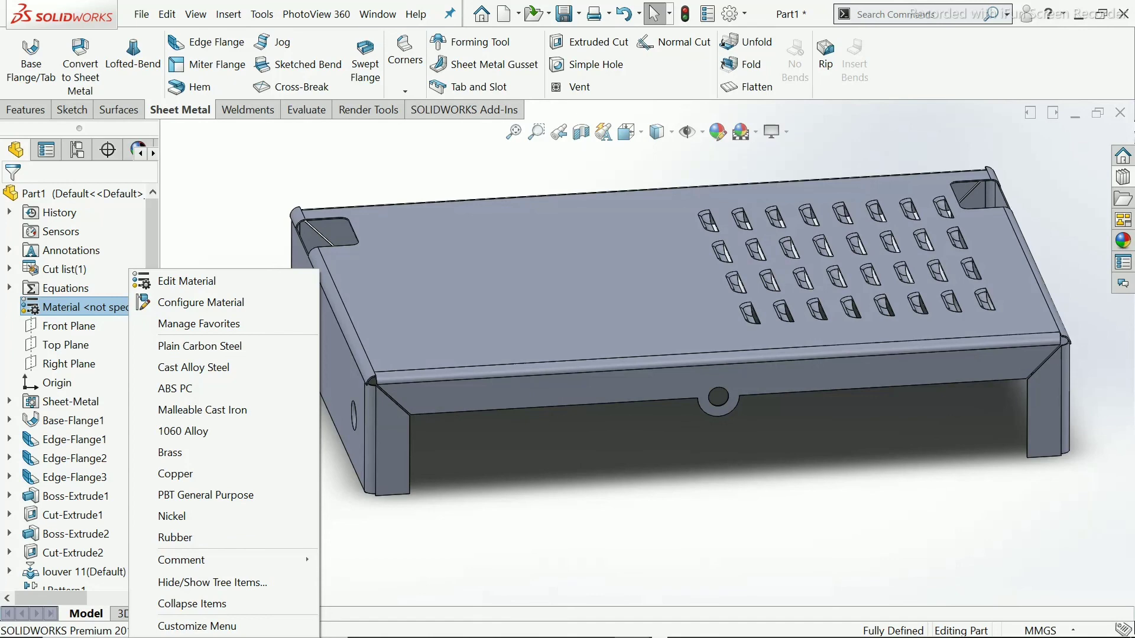
{"action": "left_click", "coordinate": [187, 280]}
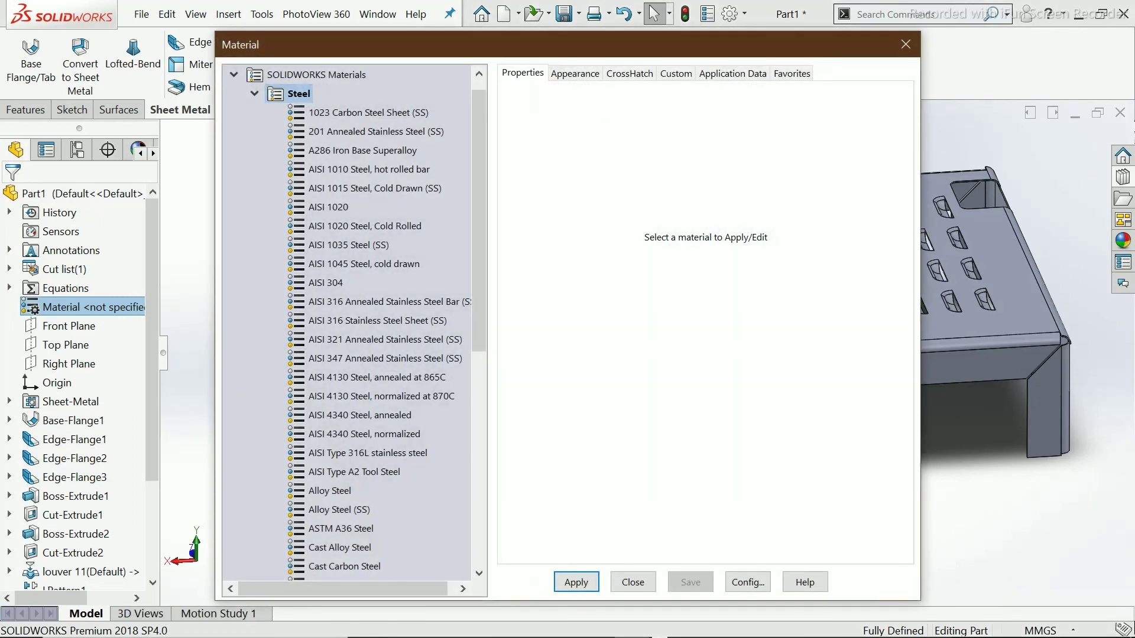
{"action": "scroll", "coordinate": [354, 320], "scroll_direction": "down", "scroll_amount": 5}
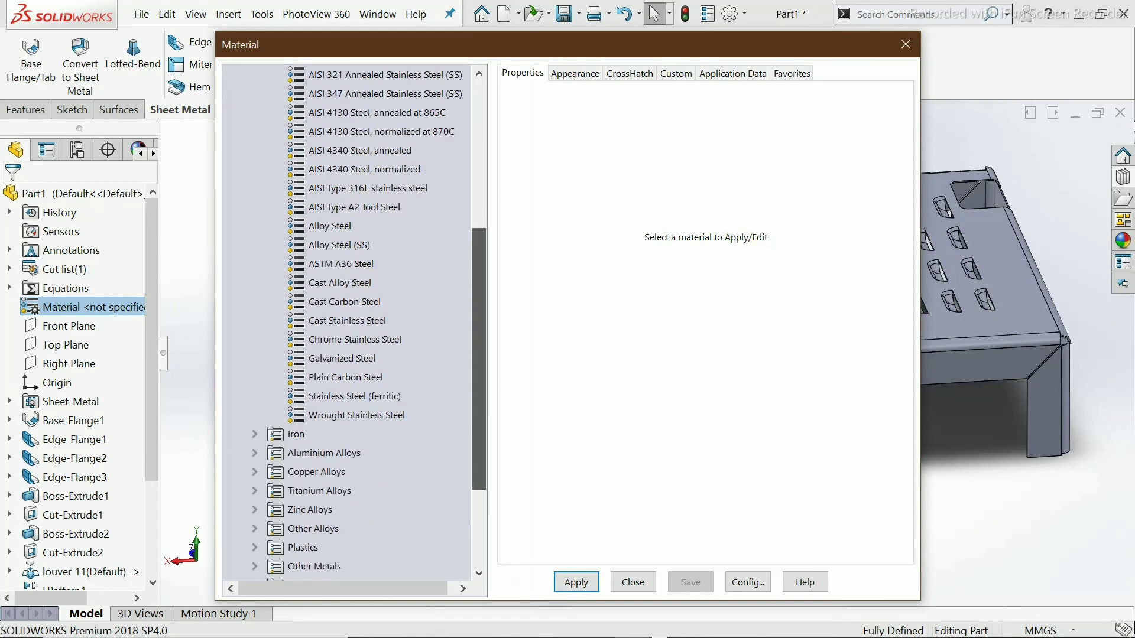
{"action": "scroll", "coordinate": [354, 319], "scroll_direction": "down", "scroll_amount": 3}
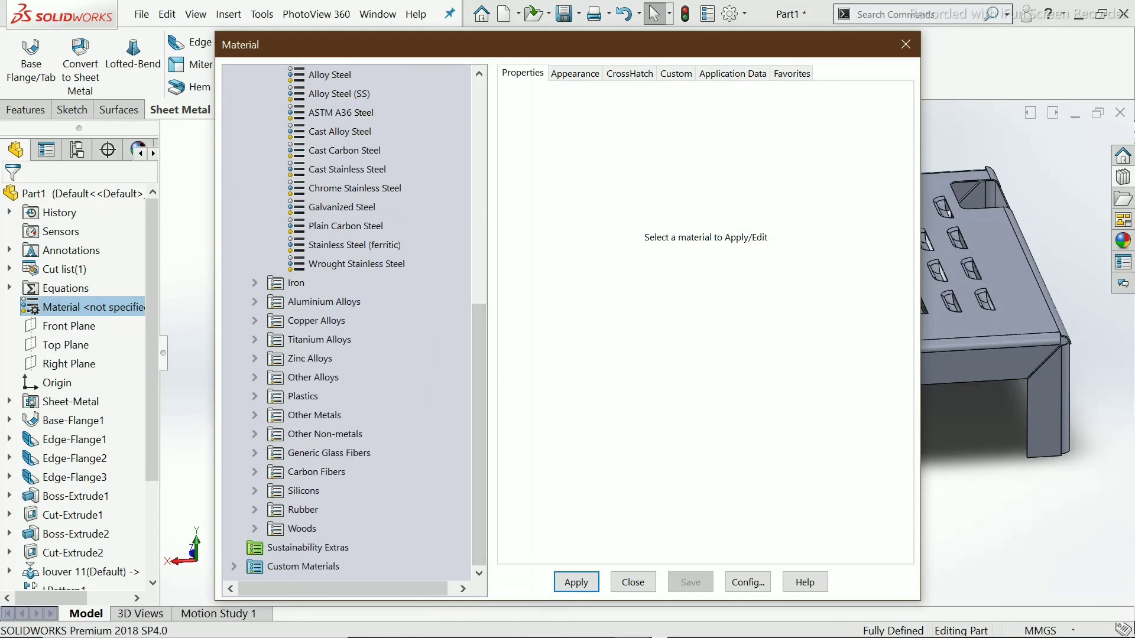
{"action": "left_click", "coordinate": [255, 377]}
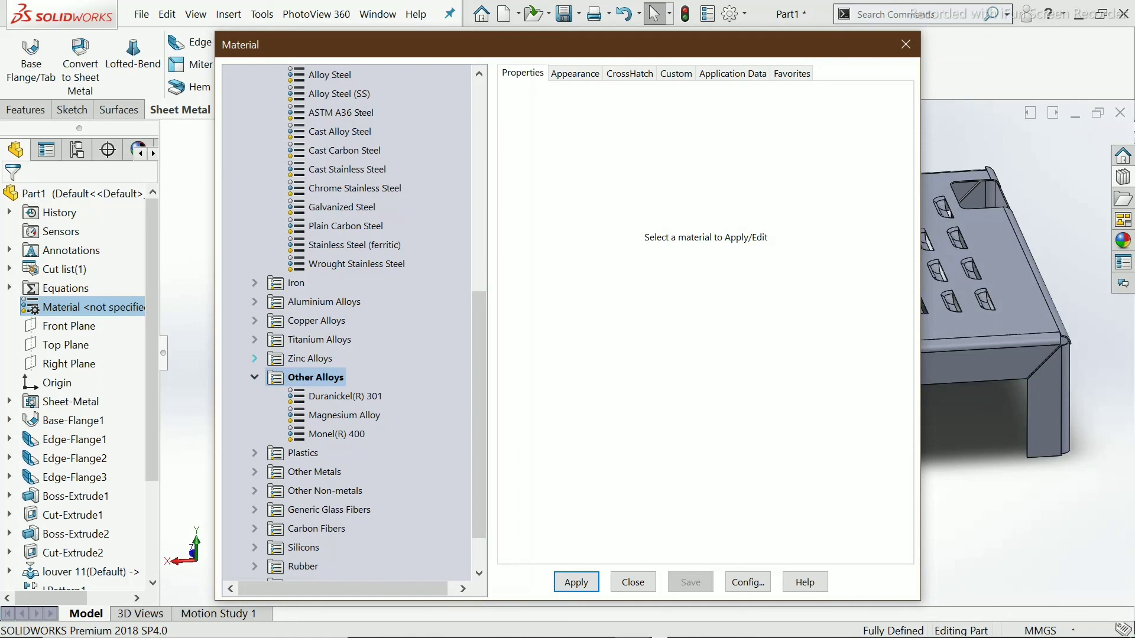
{"action": "left_click", "coordinate": [254, 358]}
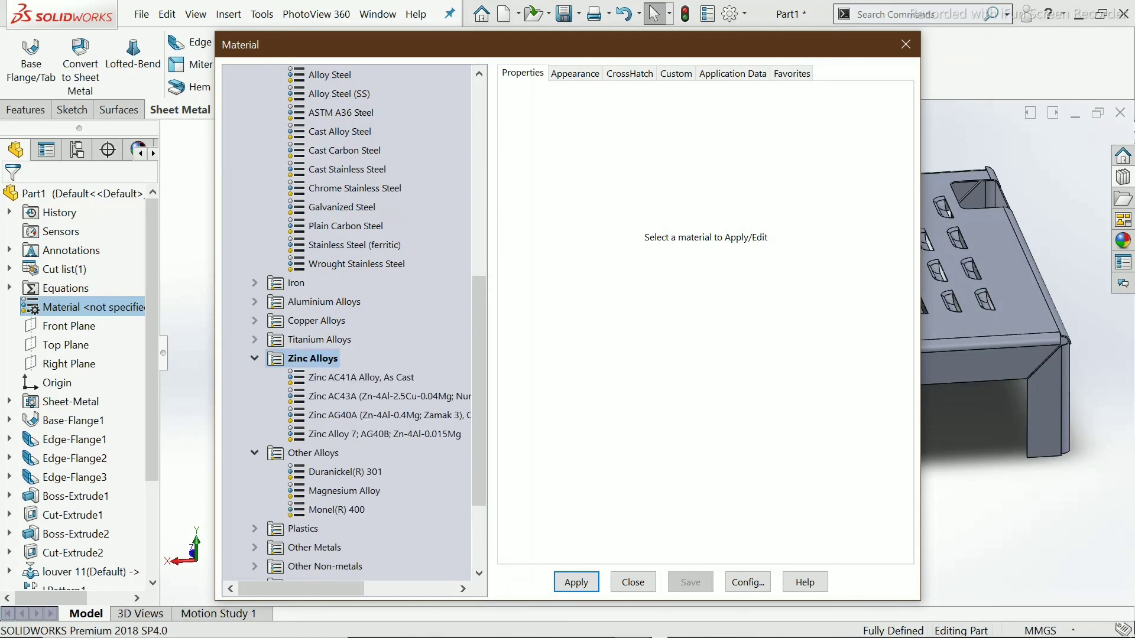
{"action": "scroll", "coordinate": [255, 414], "scroll_direction": "down", "scroll_amount": 3}
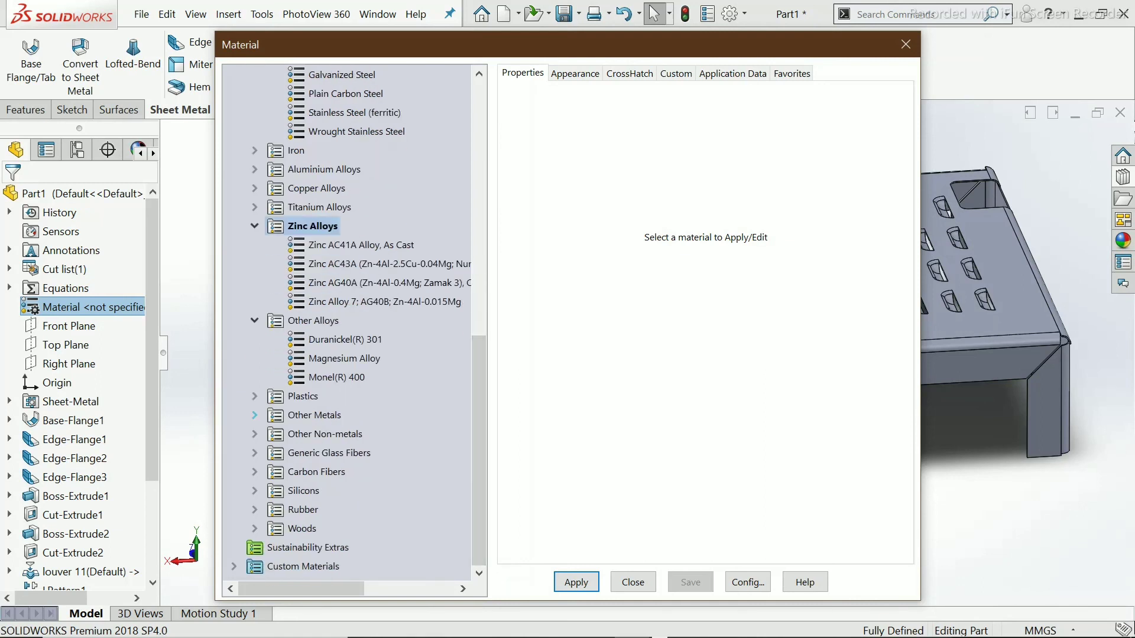
{"action": "left_click", "coordinate": [255, 415]}
{"action": "scroll", "coordinate": [354, 319], "scroll_direction": "down", "scroll_amount": 3}
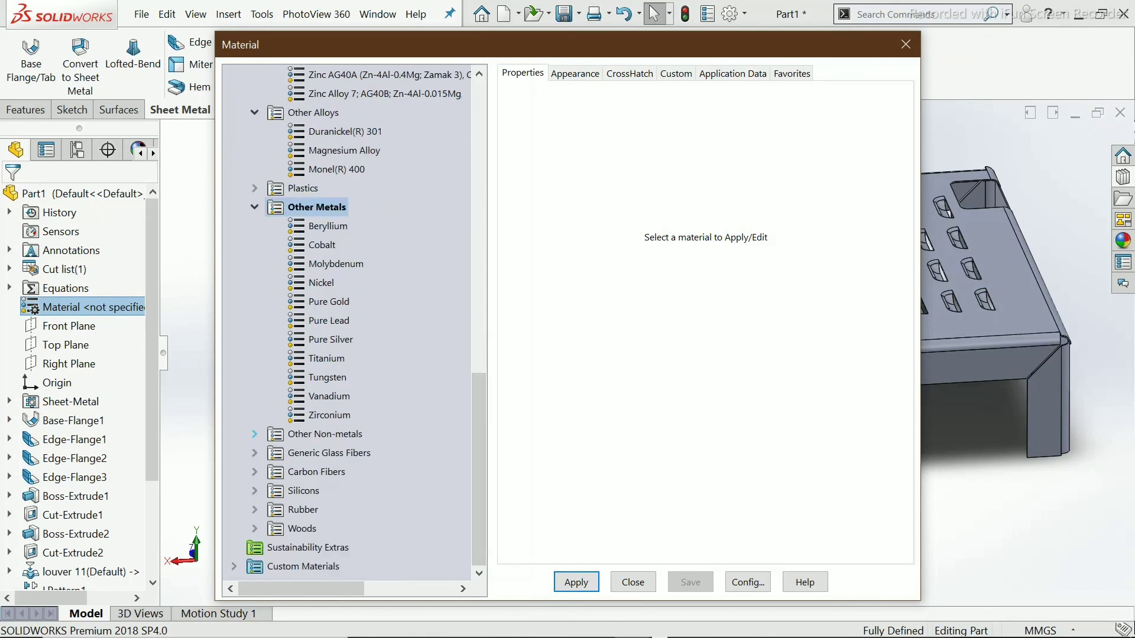
{"action": "left_click", "coordinate": [255, 434]}
{"action": "scroll", "coordinate": [355, 319], "scroll_direction": "down", "scroll_amount": 3}
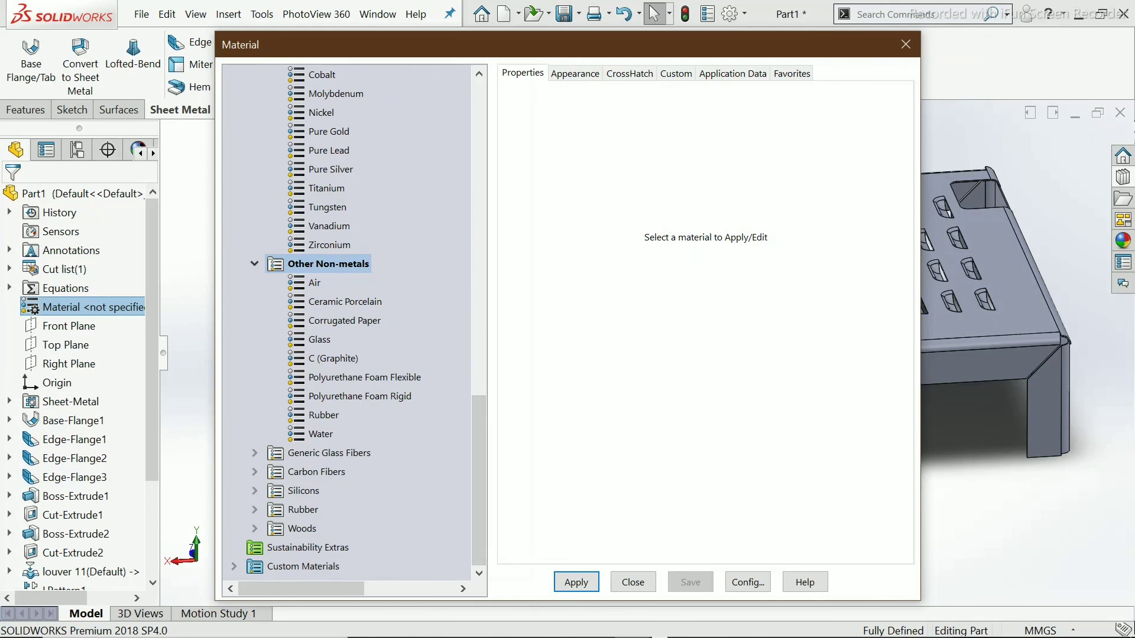
Try the C (Graphite) and Glass materials from the Other Non-metals category on the part.
{"action": "left_click", "coordinate": [365, 378]}
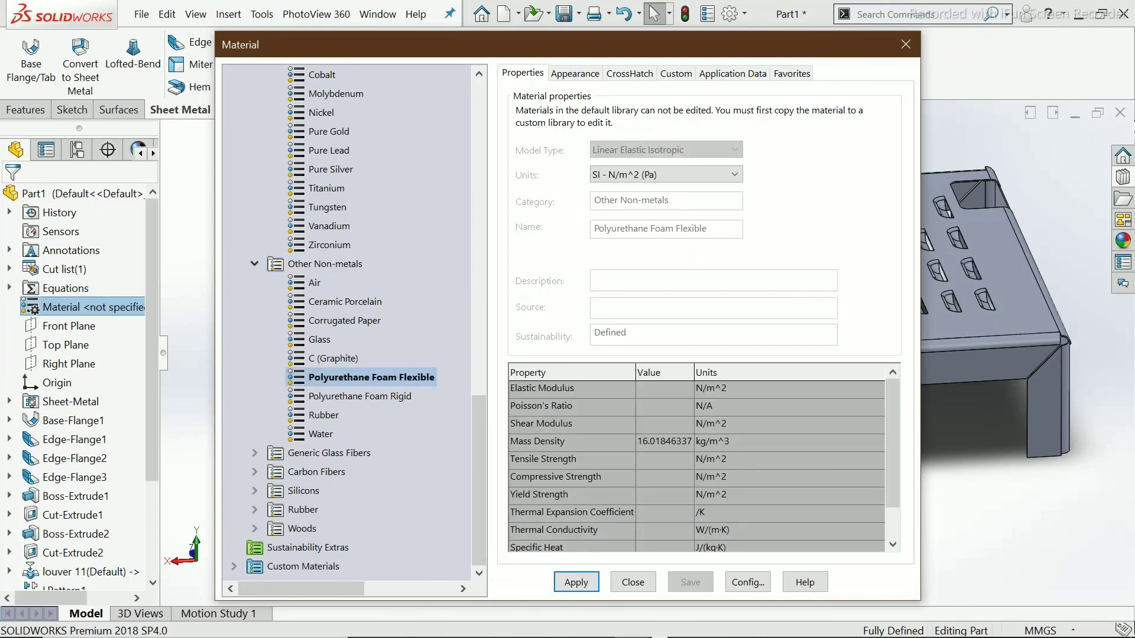
{"action": "left_click", "coordinate": [334, 359]}
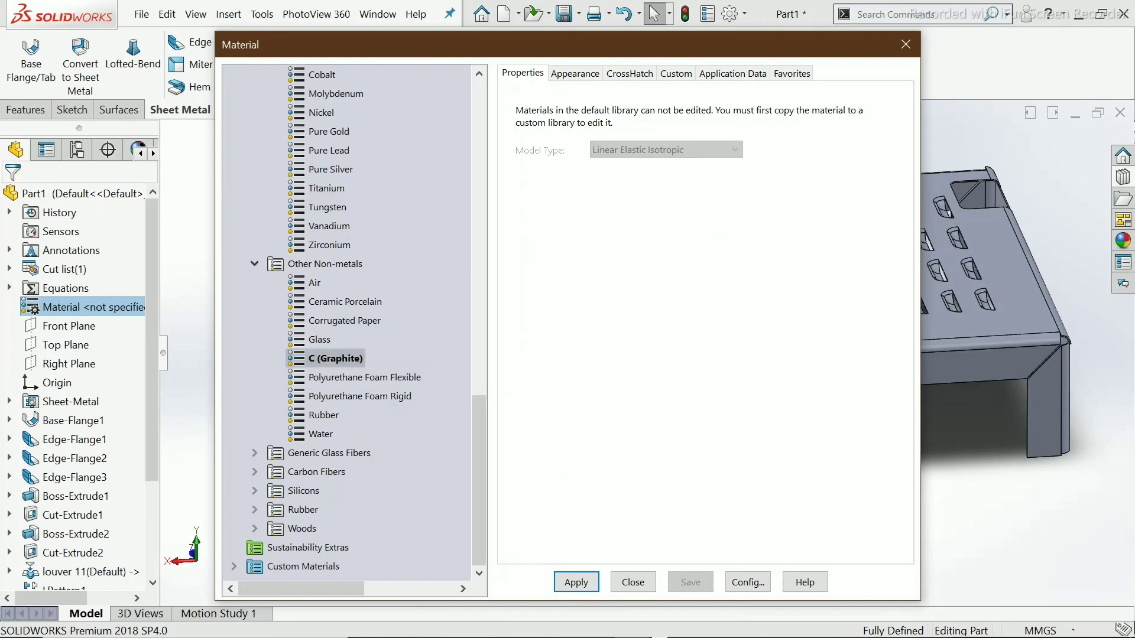
{"action": "left_click", "coordinate": [576, 583]}
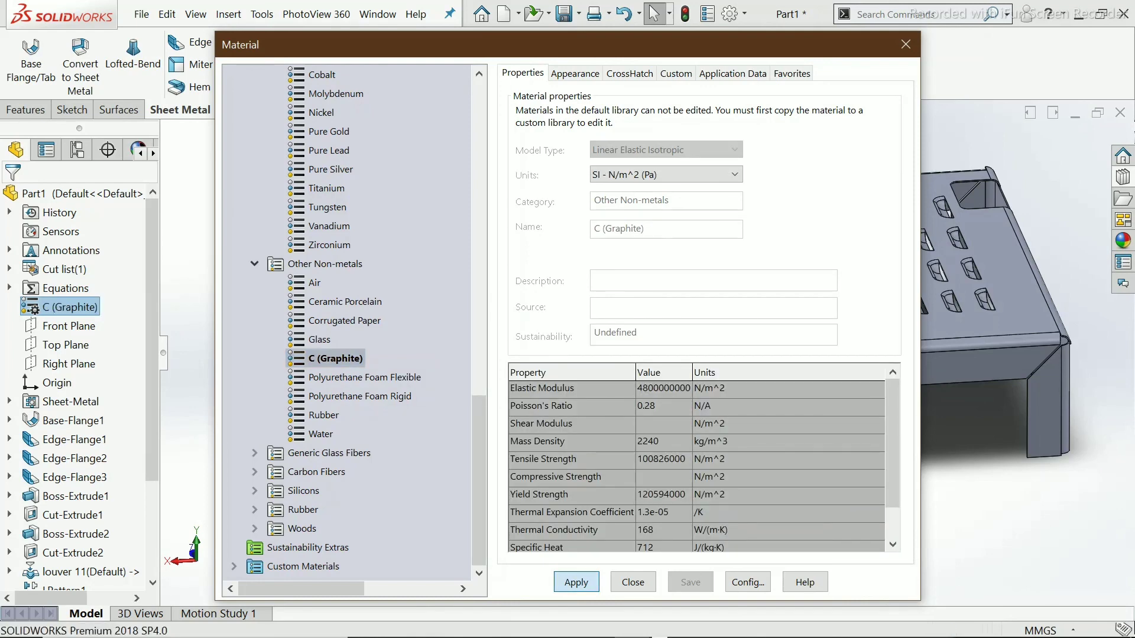
{"action": "left_click", "coordinate": [320, 340]}
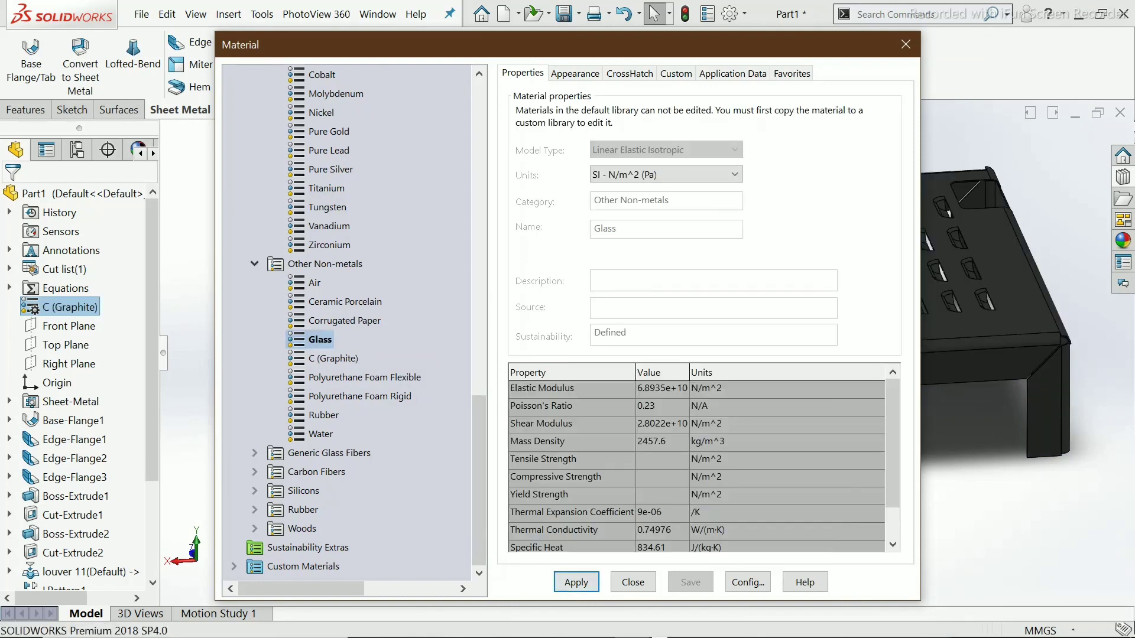
{"action": "left_click", "coordinate": [576, 583]}
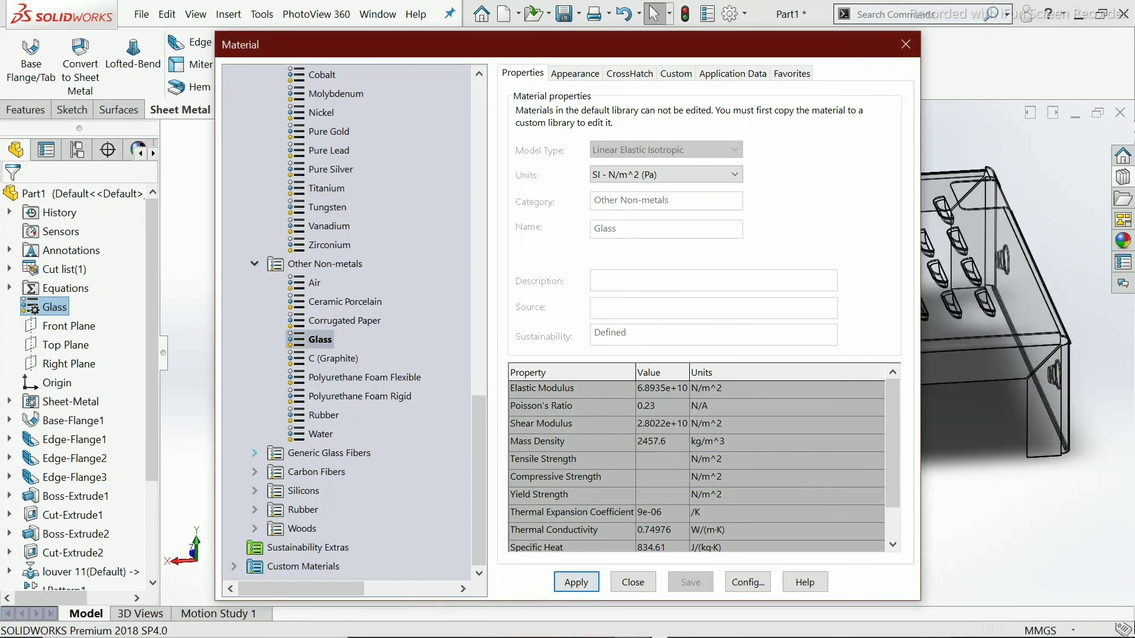
Assign the S-Glass Fiber material from the Generic Glass Fibers category to the part and close the material library.
{"action": "left_click", "coordinate": [255, 453]}
{"action": "left_click", "coordinate": [336, 529]}
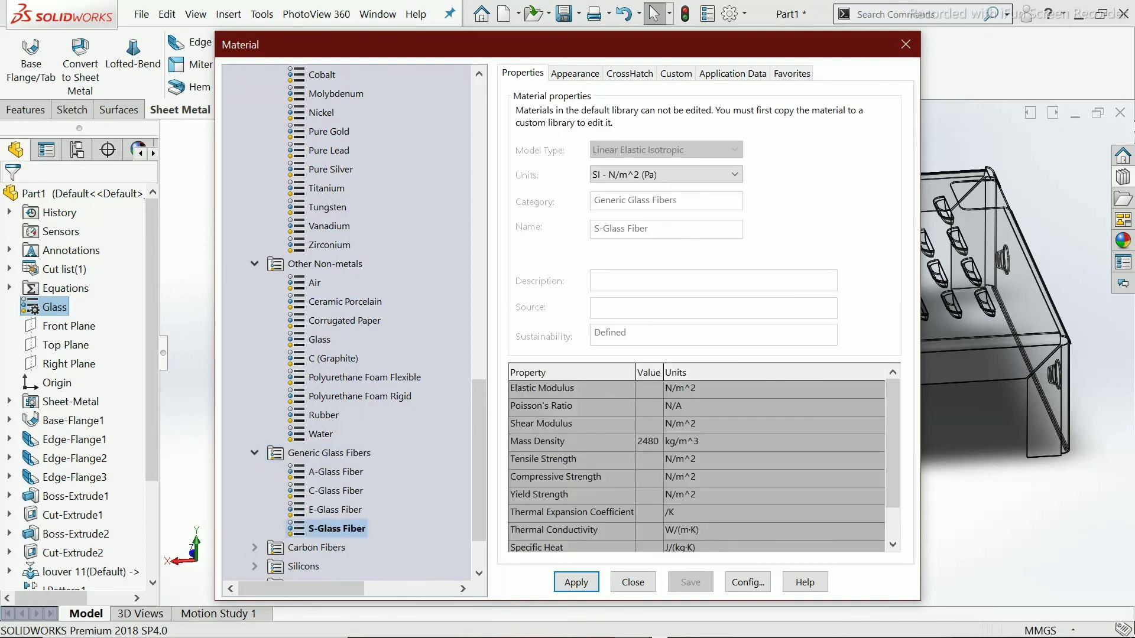
{"action": "left_click", "coordinate": [576, 582]}
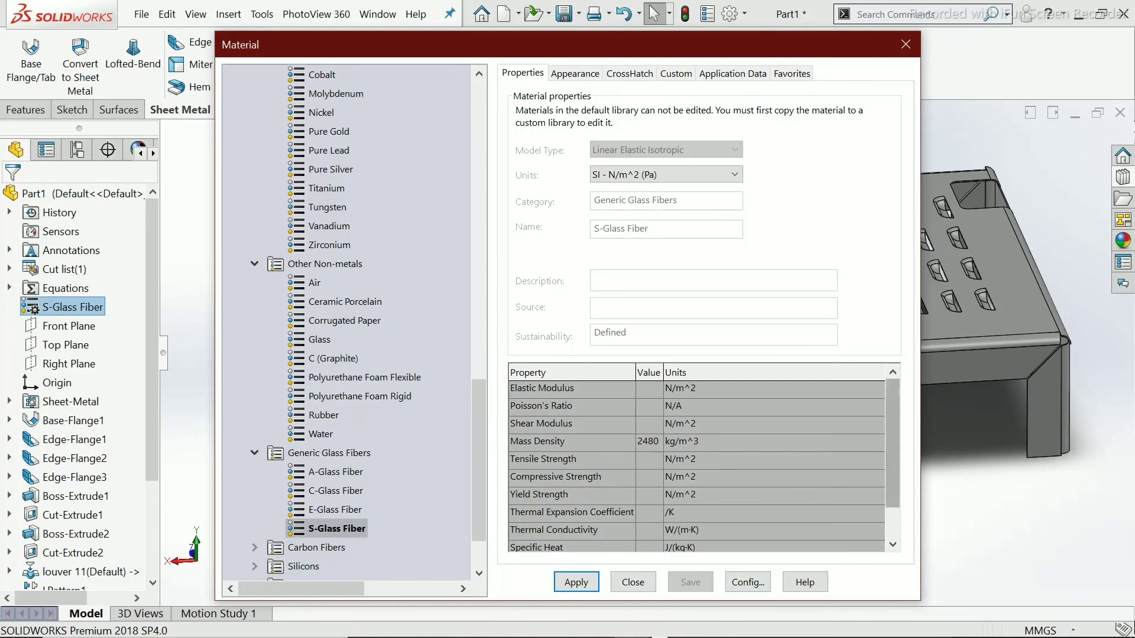
{"action": "mouse_move", "coordinate": [892, 445]}
{"action": "left_mouse_down"}
{"action": "mouse_move", "coordinate": [892, 477]}
{"action": "mouse_move", "coordinate": [893, 442]}
{"action": "left_mouse_up"}
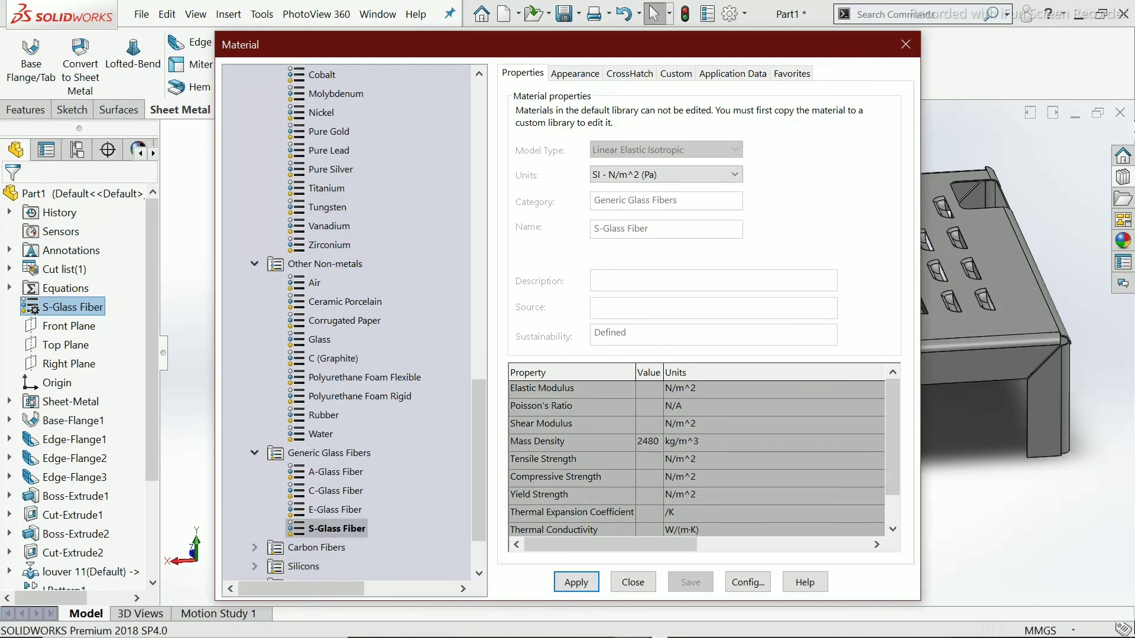
{"action": "mouse_move", "coordinate": [893, 443]}
{"action": "left_mouse_down"}
{"action": "mouse_move", "coordinate": [892, 469]}
{"action": "mouse_move", "coordinate": [892, 442]}
{"action": "left_mouse_up"}
{"action": "left_click", "coordinate": [633, 582]}
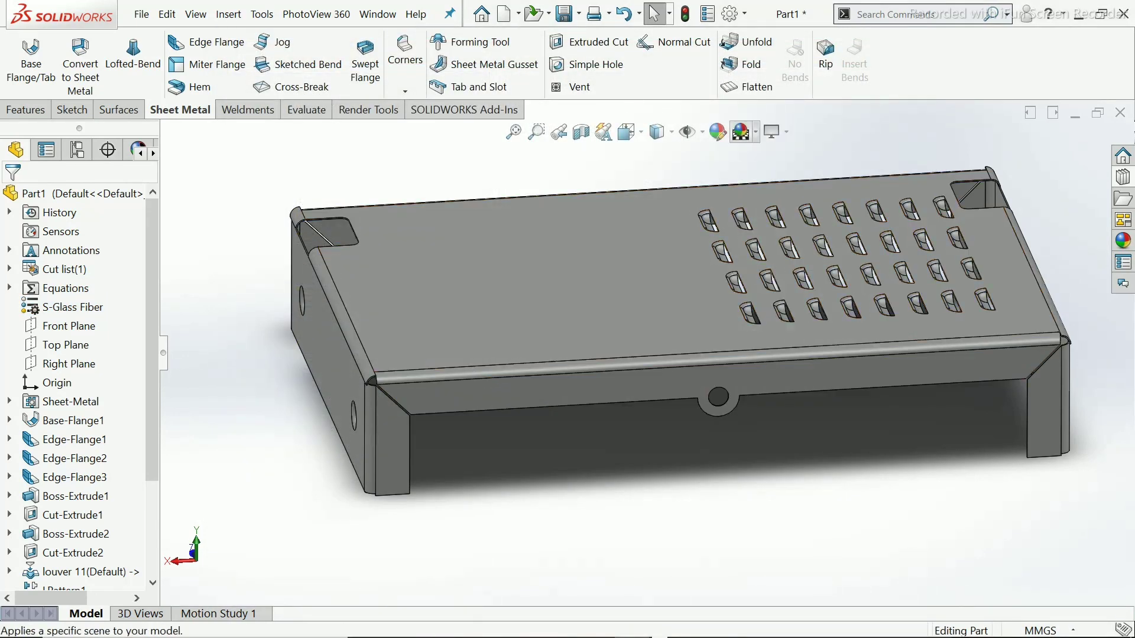
Apply the Plain White scene as the model's background.
{"action": "left_click", "coordinate": [756, 132]}
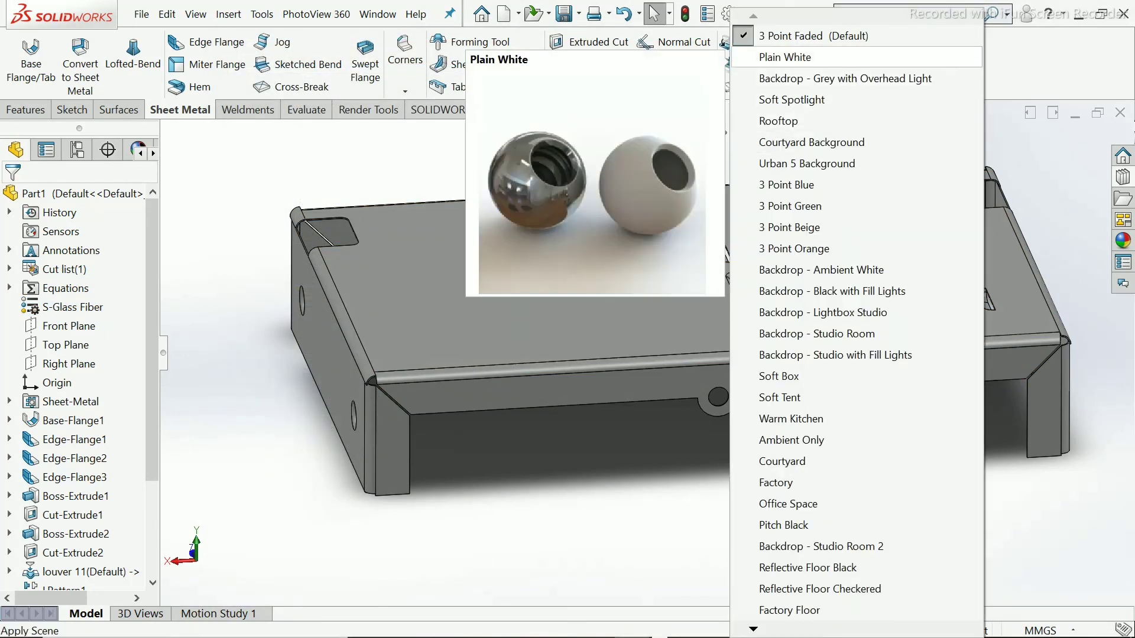
{"action": "left_click", "coordinate": [785, 57]}
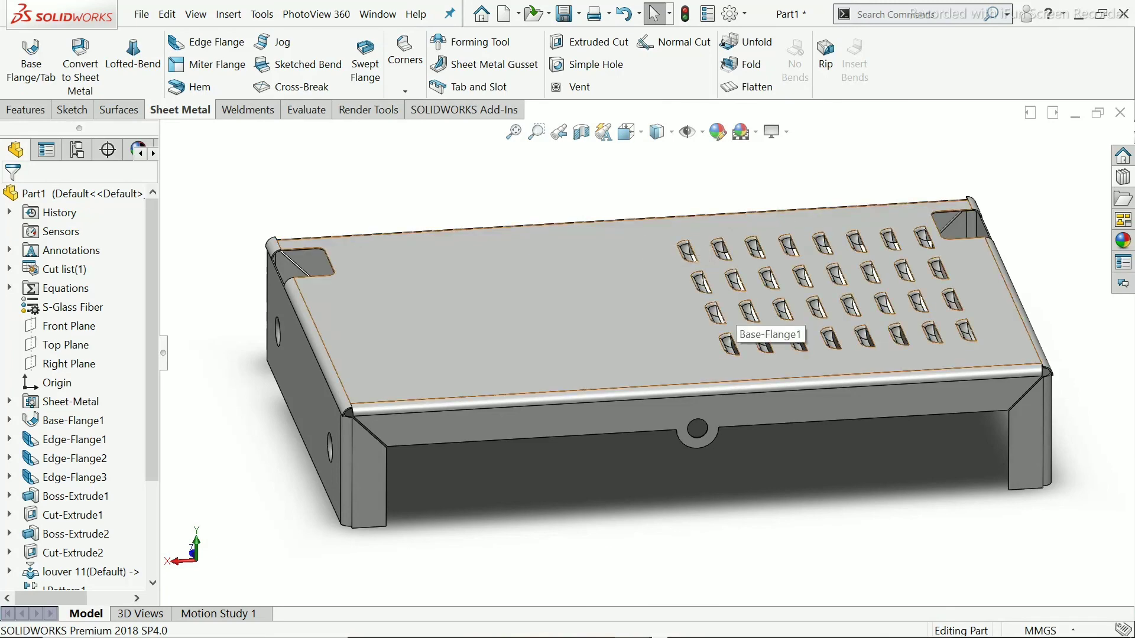
{"action": "middle_click_drag", "start_coordinate": [802, 277], "coordinate": [842, 277]}
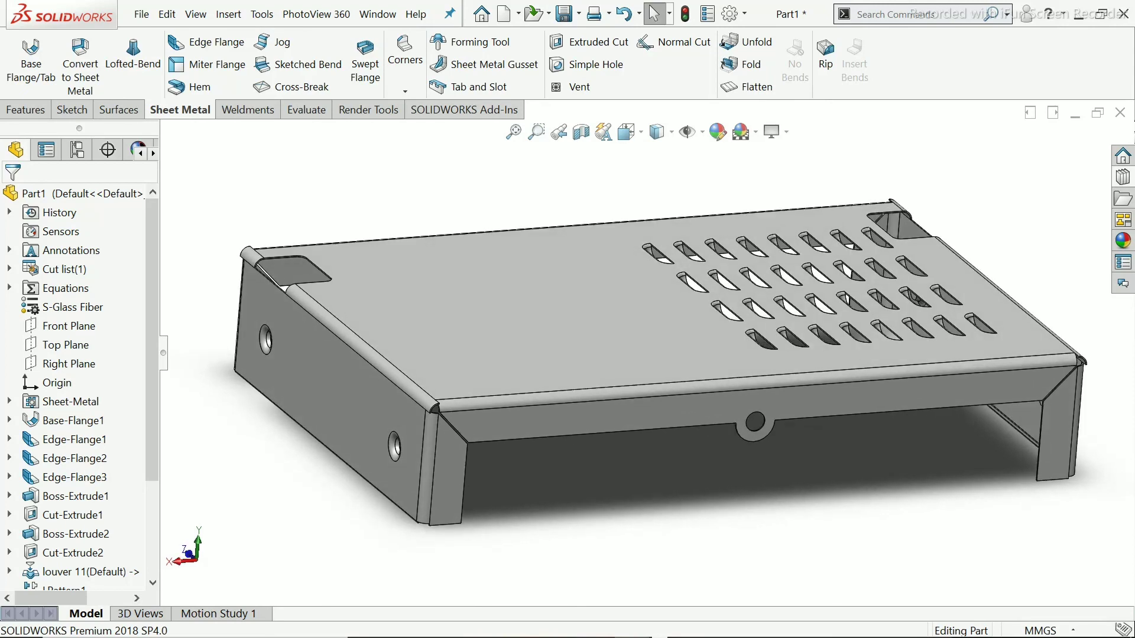
{"action": "scroll", "coordinate": [774, 458], "scroll_direction": "up", "scroll_amount": 1}
{"action": "scroll", "coordinate": [774, 458], "scroll_direction": "down", "scroll_amount": 1}
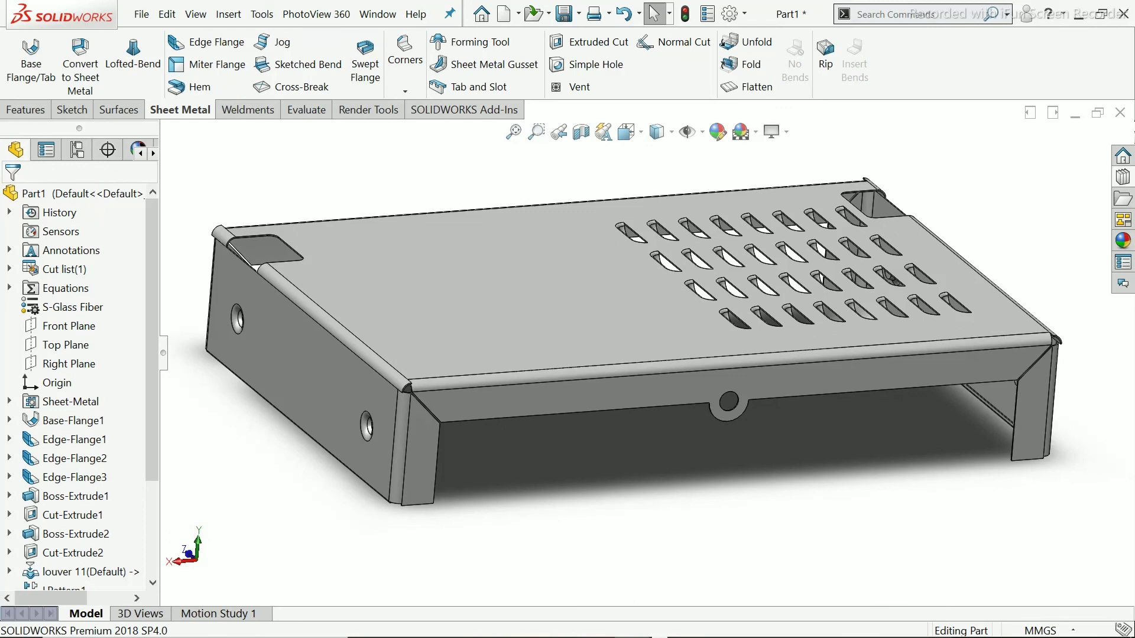
{"action": "scroll", "coordinate": [638, 348], "scroll_direction": "up", "scroll_amount": 1}
{"action": "middle_click_drag", "start_coordinate": [638, 322], "coordinate": [608, 319]}
{"action": "scroll", "coordinate": [606, 281], "scroll_direction": "down", "scroll_amount": 3}
{"action": "scroll", "coordinate": [650, 350], "scroll_direction": "up", "scroll_amount": 2}
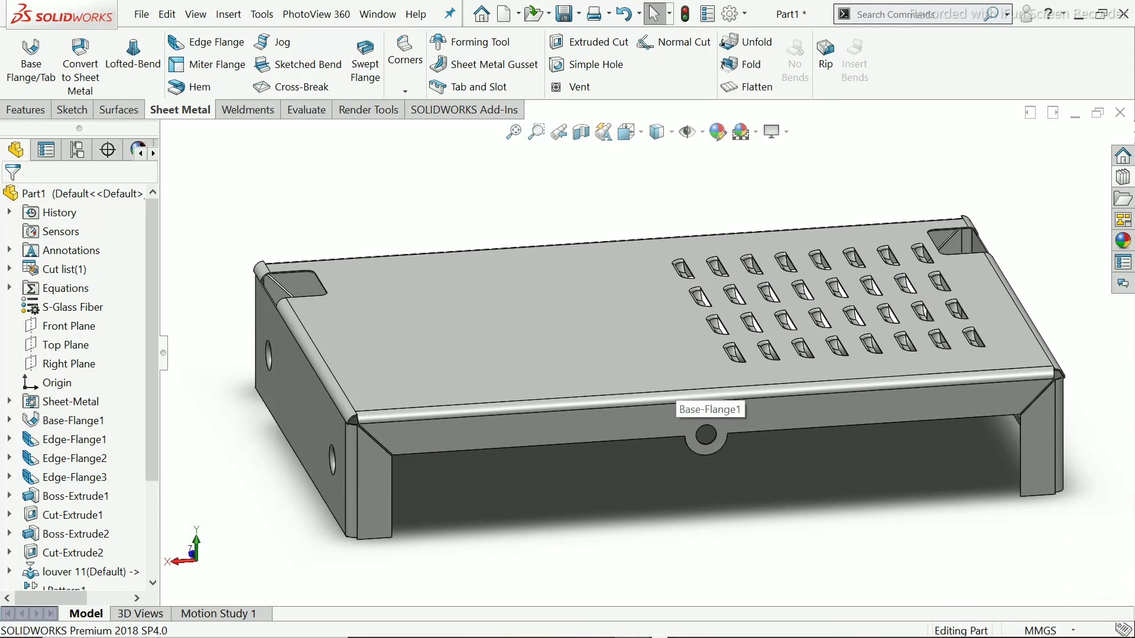